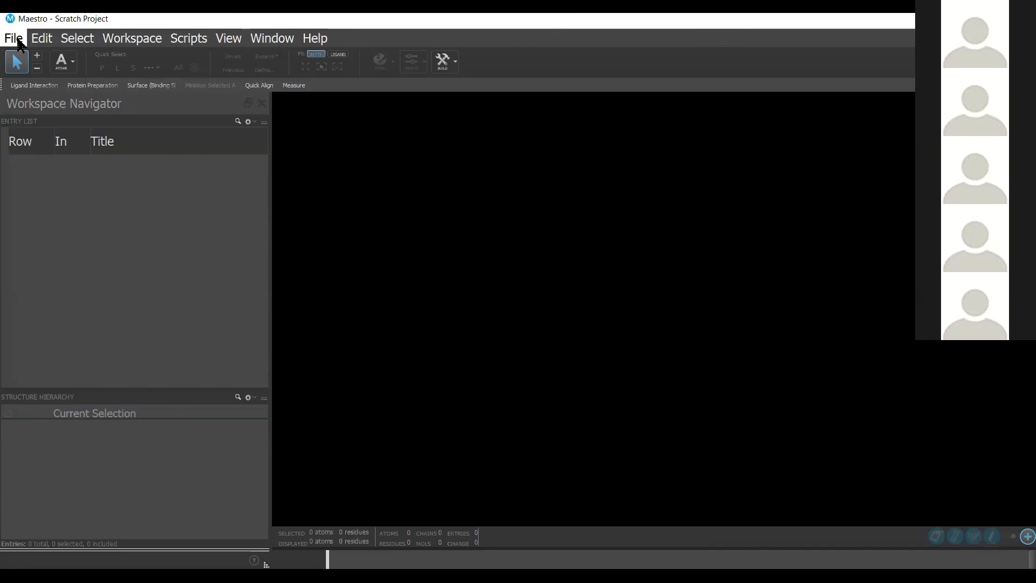
# - Start changing the working directory and create a new folder inside the Schrodinger directory
pyautogui.press('ctrl')
pyautogui.press('ctrl')
pyautogui.press('ctrl')
pyautogui.click(14, 39)
pyautogui.press('ctrl')
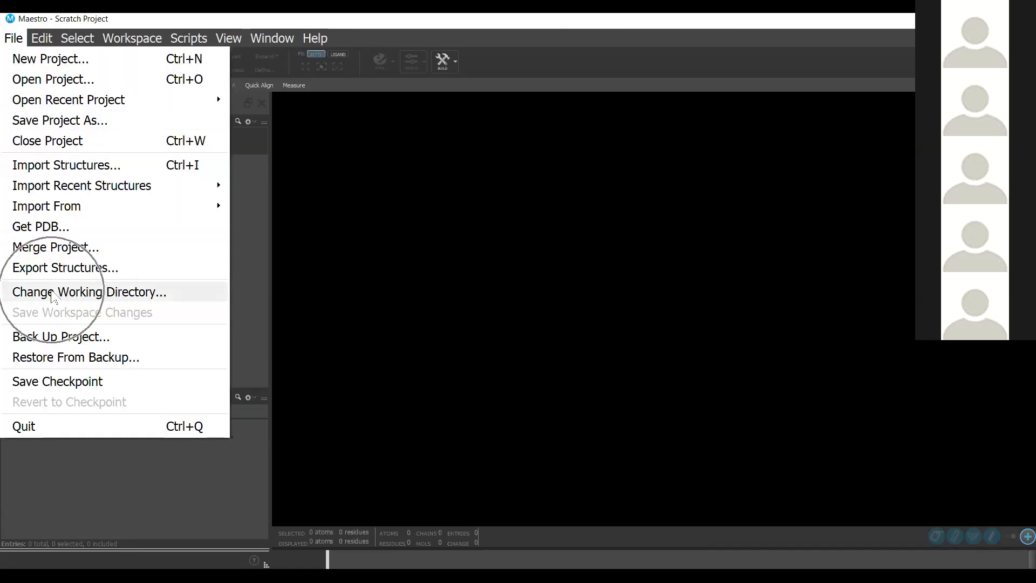
pyautogui.press('ctrl')
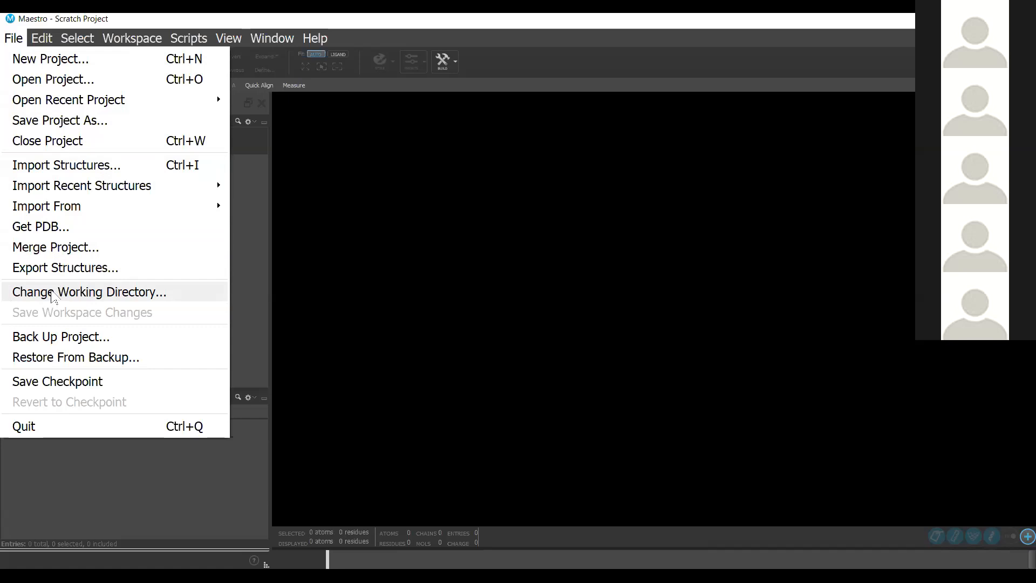
pyautogui.click(52, 296)
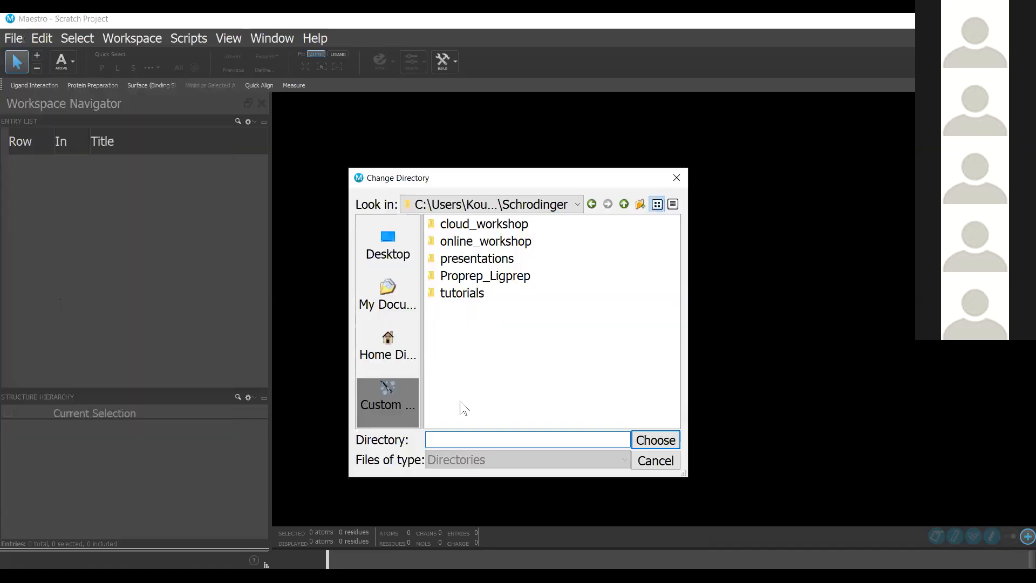
pyautogui.rightClick(475, 339)
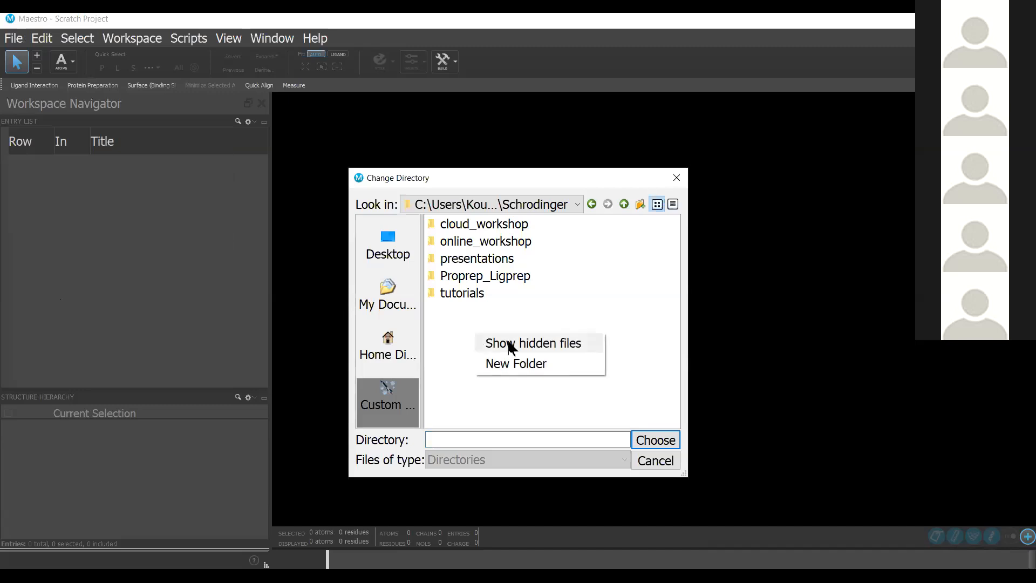
pyautogui.click(509, 361)
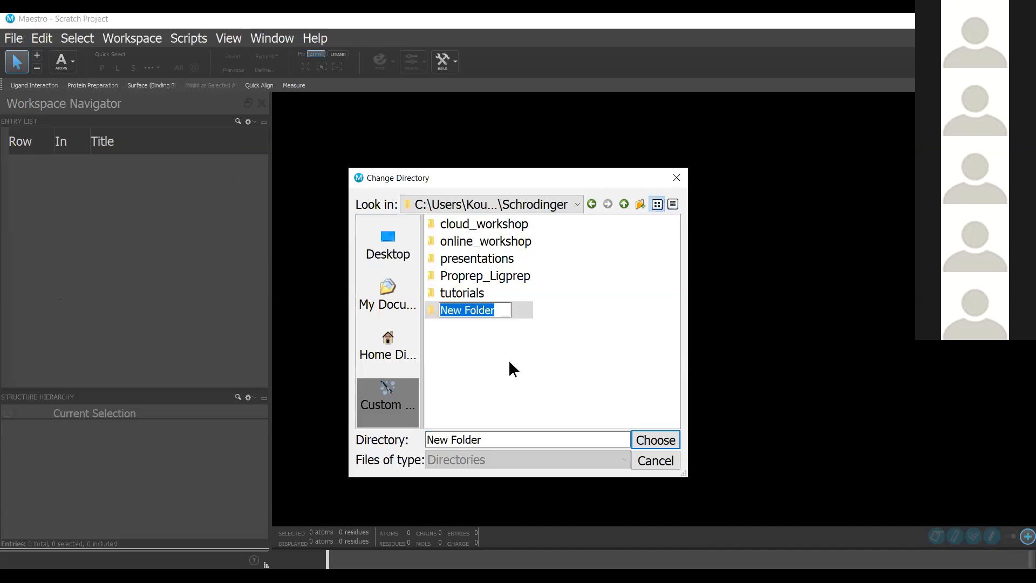
pyautogui.press('Return')
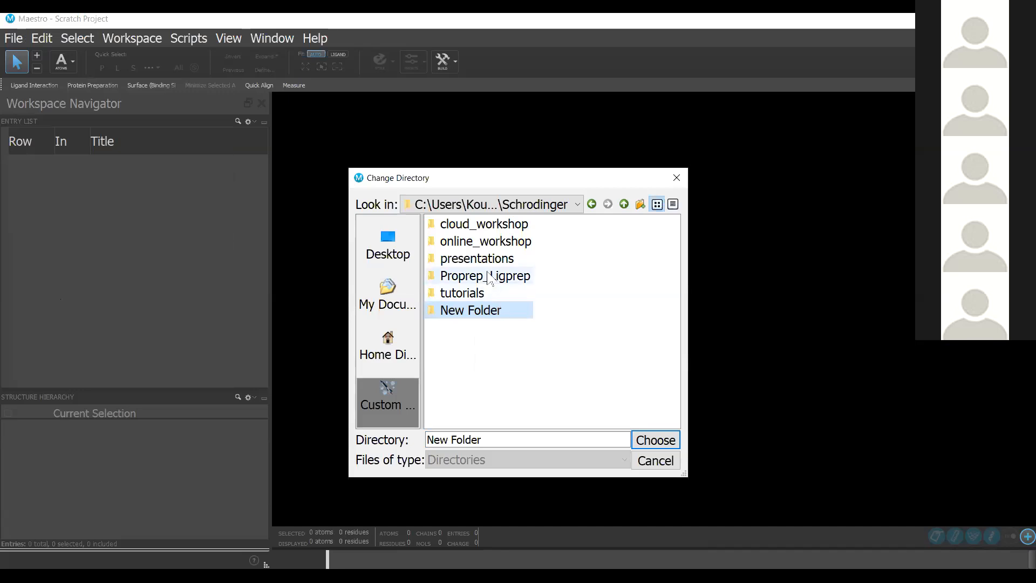
# - Rename the new folder to Proprep_ligprep2 and choose it as the working directory
pyautogui.rightClick(490, 317)
pyautogui.click(518, 324)
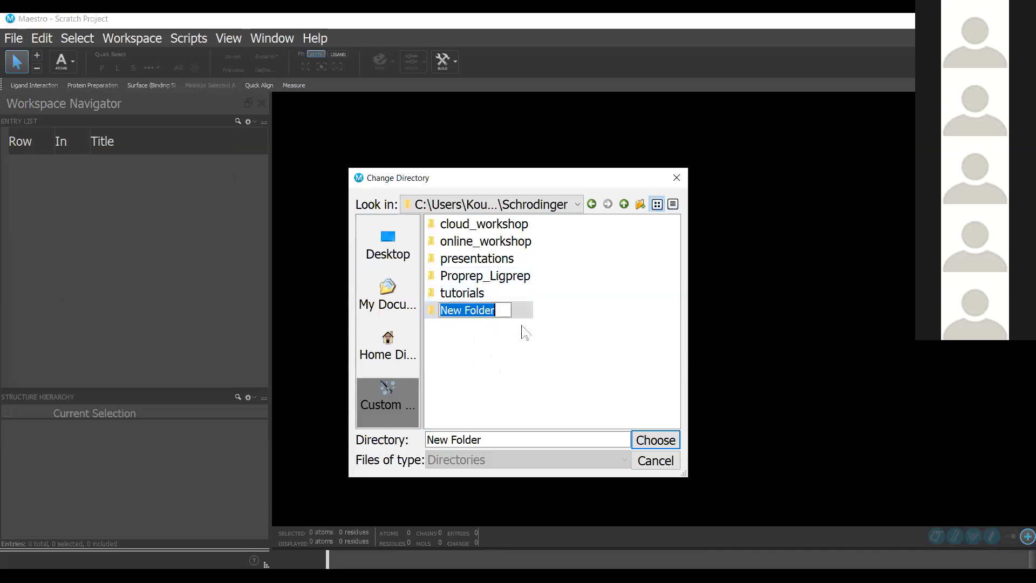
pyautogui.write('Proprep_ligprep2')
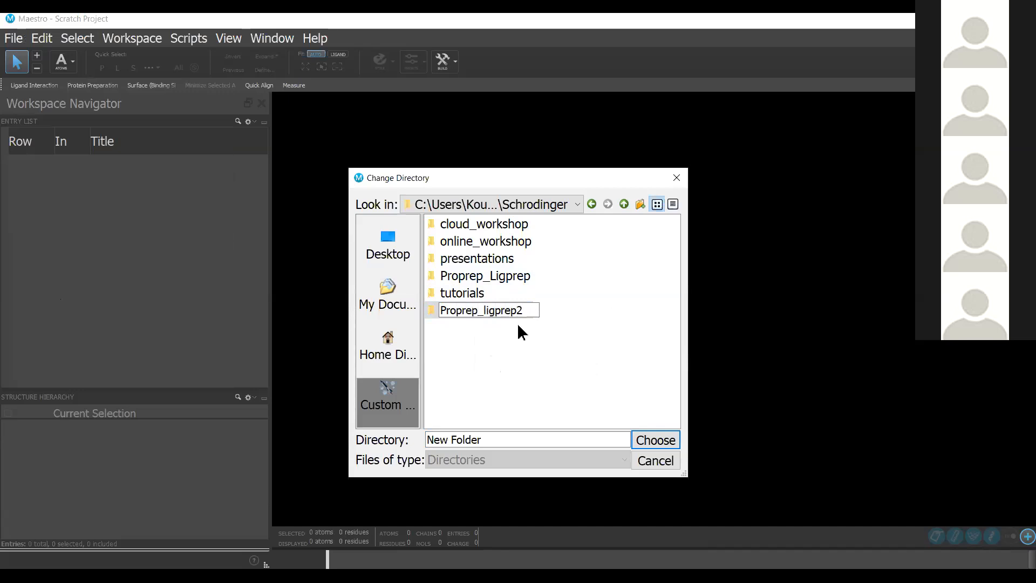
pyautogui.press('Return')
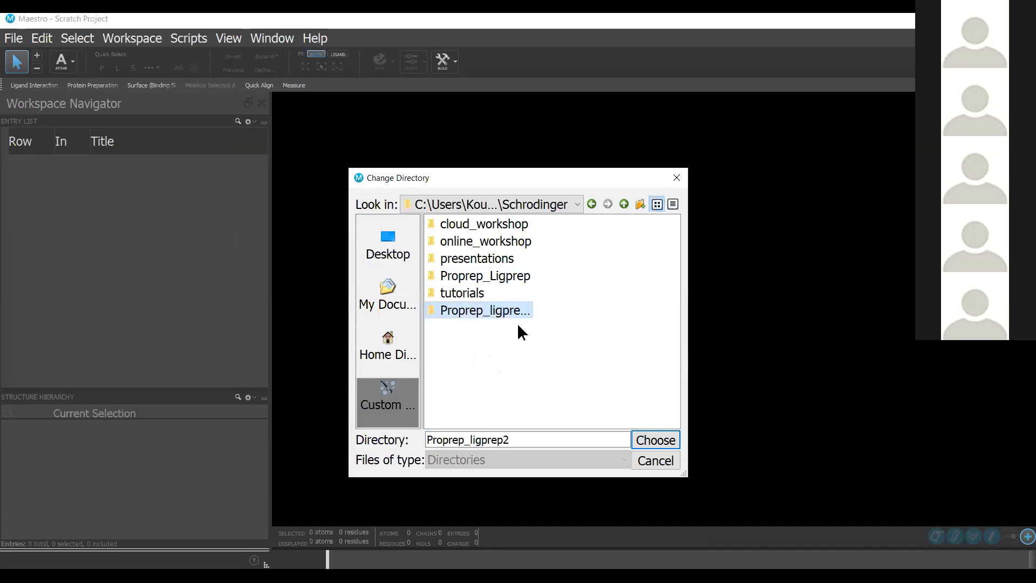
pyautogui.click(645, 440)
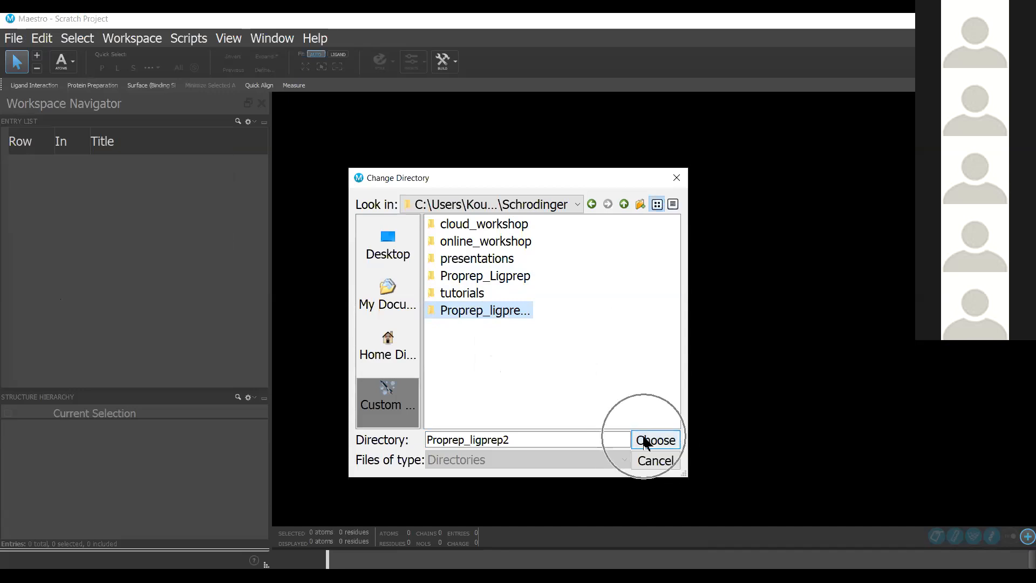
pyautogui.click(647, 441)
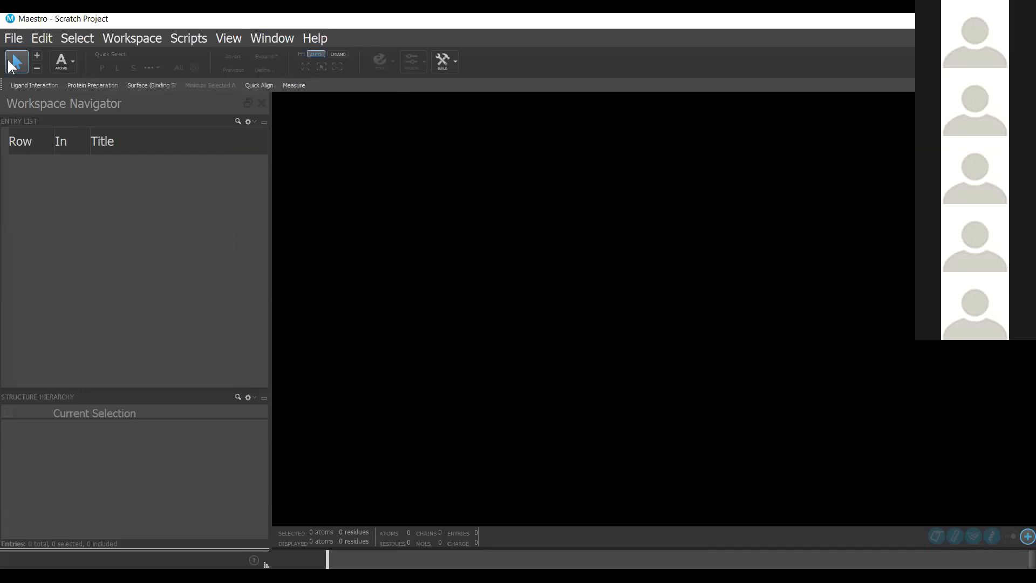
# - Save the scratch project as a Maestro project named proprep_ligprep in the working directory
pyautogui.click(12, 39)
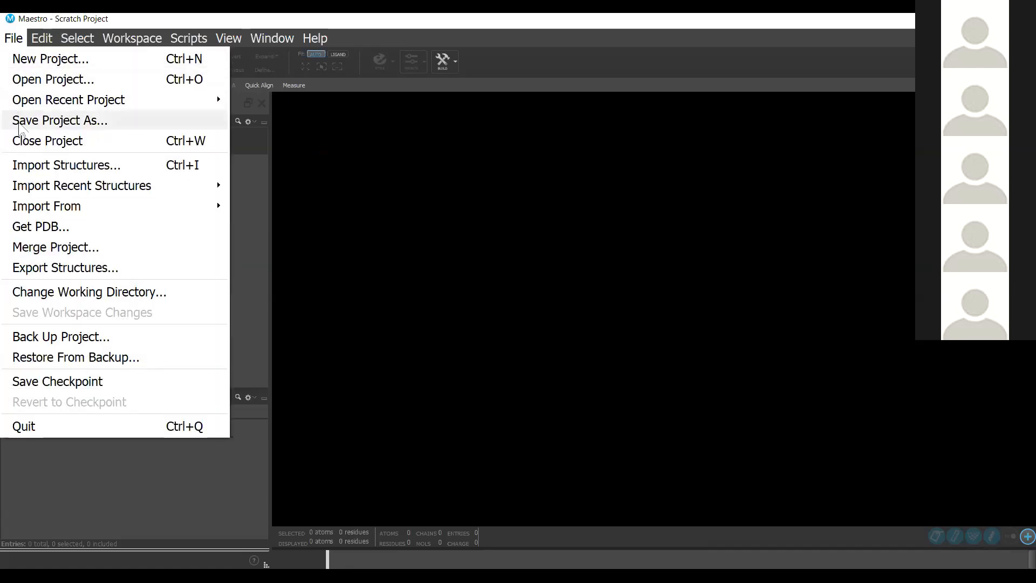
pyautogui.click(22, 123)
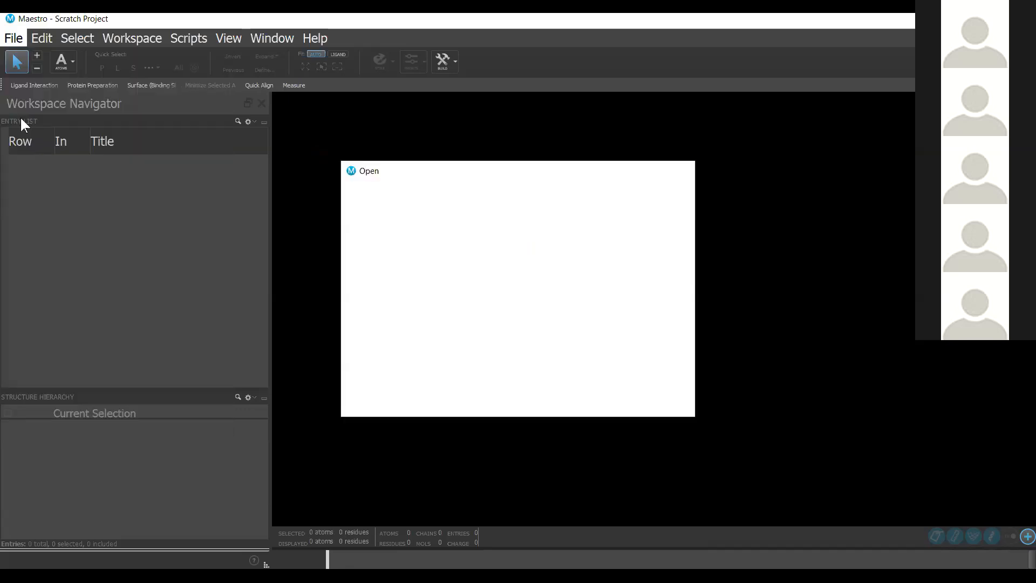
pyautogui.click(509, 473)
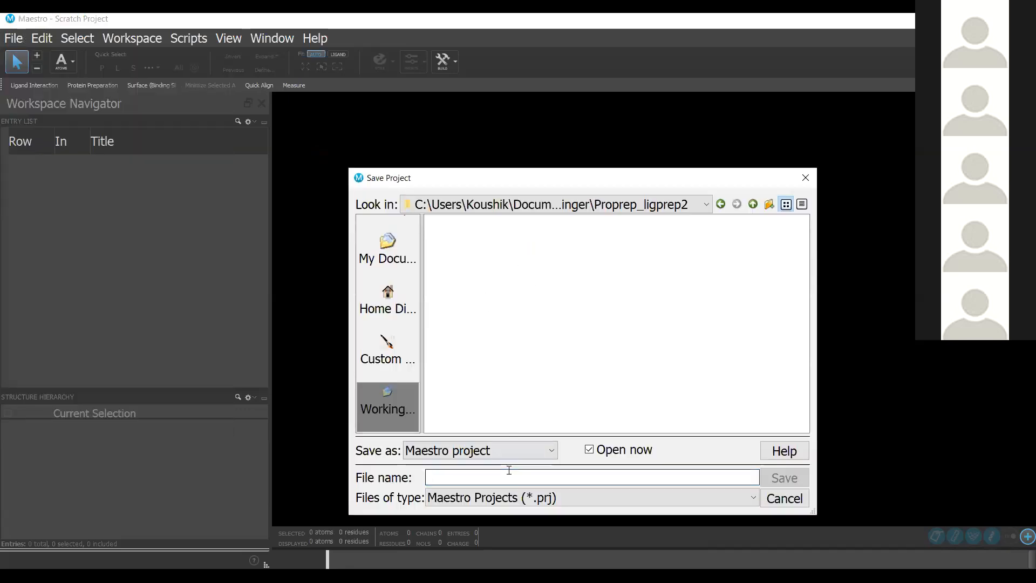
pyautogui.write('pro')
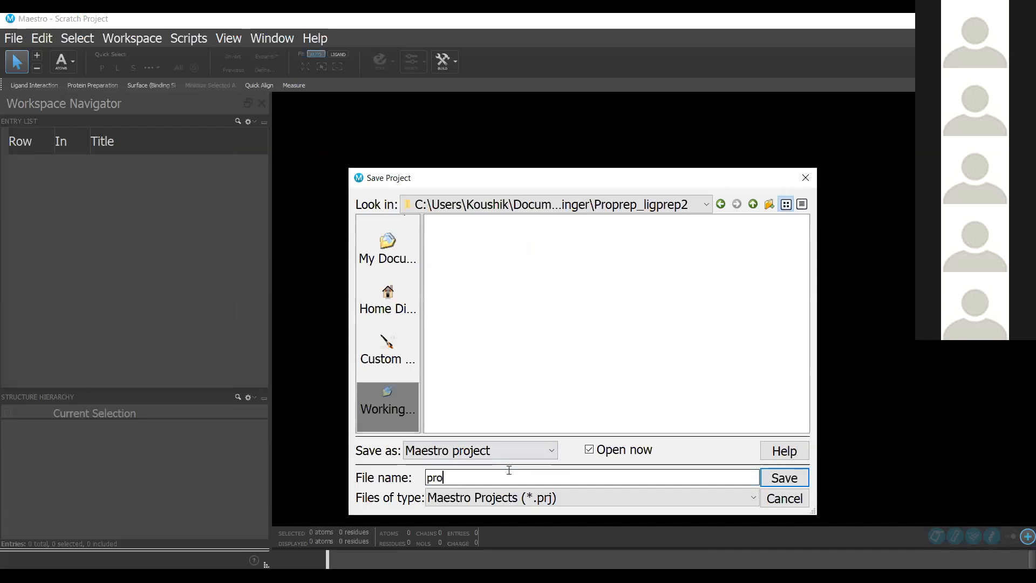
pyautogui.write('prep_ligprep')
pyautogui.press('ctrl')
pyautogui.press('ctrl')
pyautogui.press('ctrl')
pyautogui.press('ctrl')
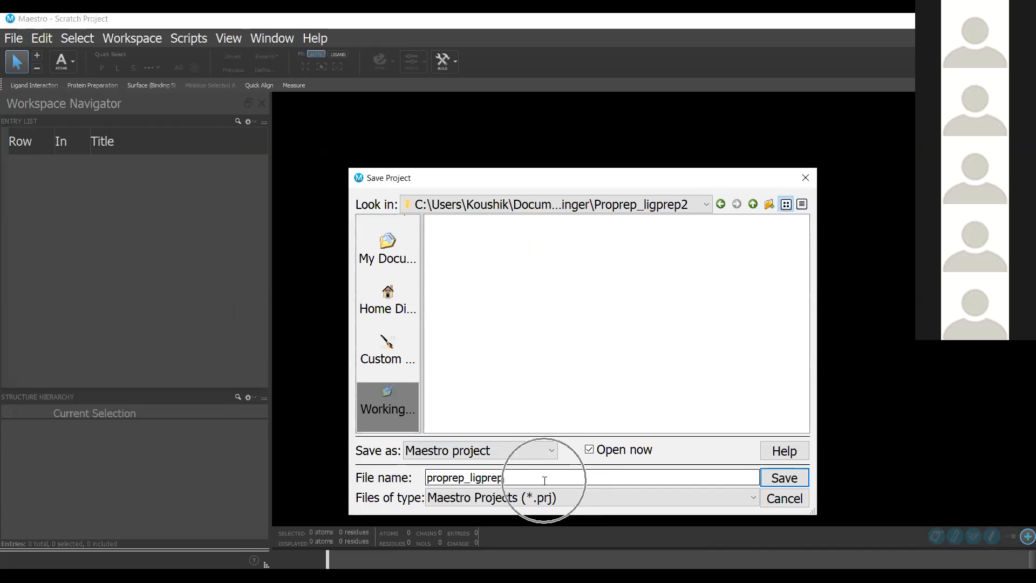
pyautogui.click(786, 478)
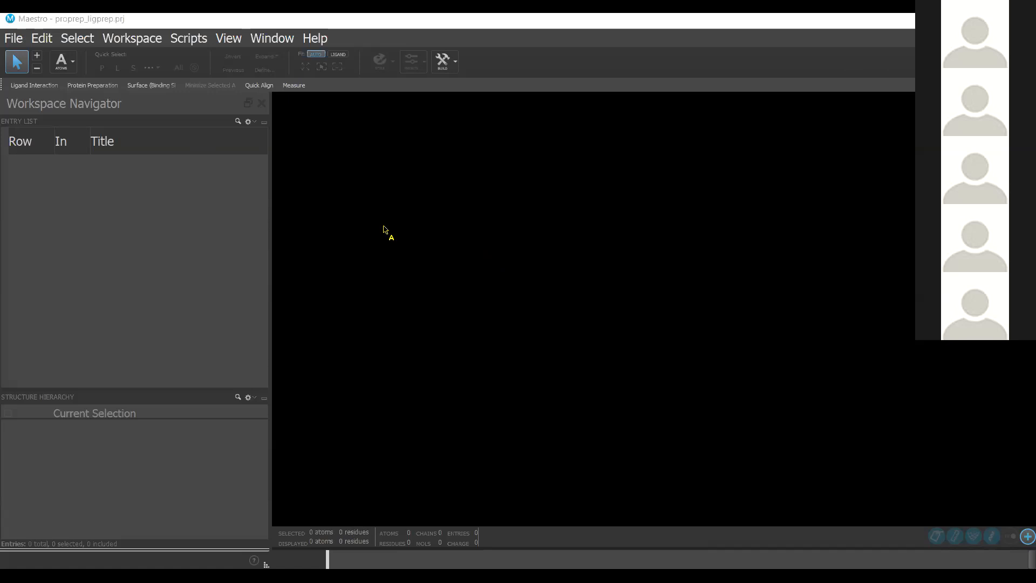
pyautogui.press('ctrl')
pyautogui.press('ctrl')
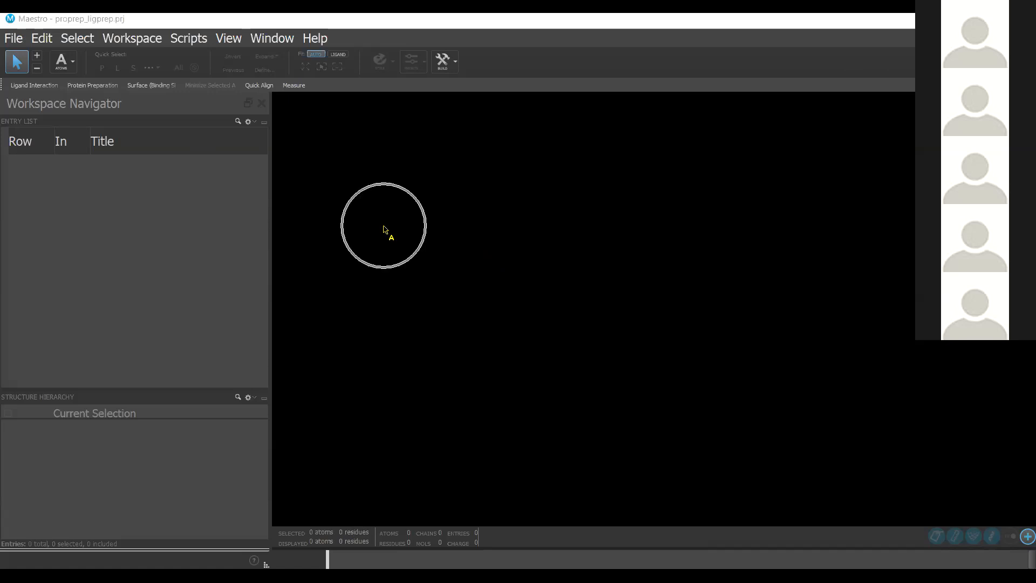
pyautogui.press('ctrl')
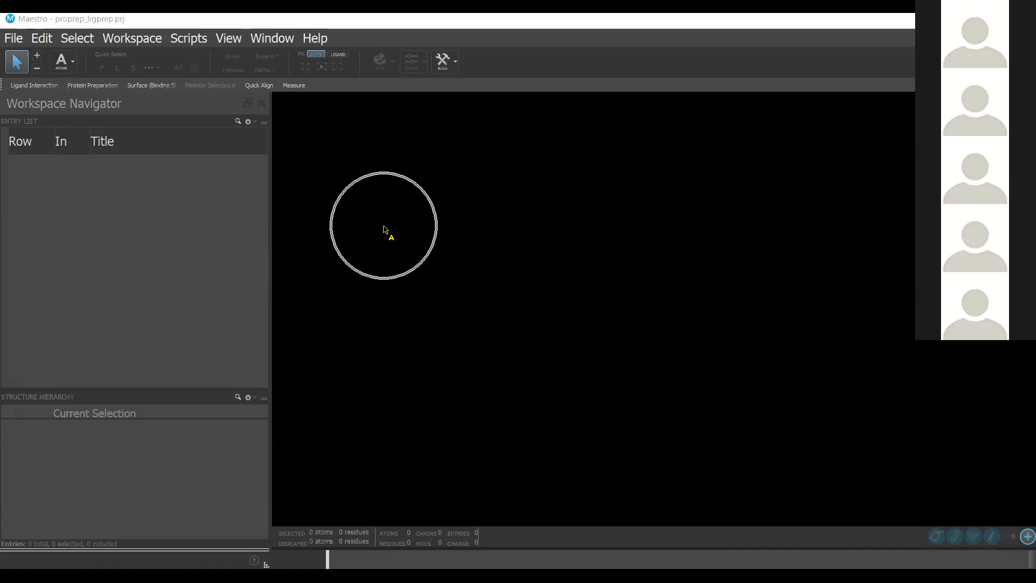
pyautogui.press('ctrl')
pyautogui.press('ctrl')
pyautogui.press('ctrl')
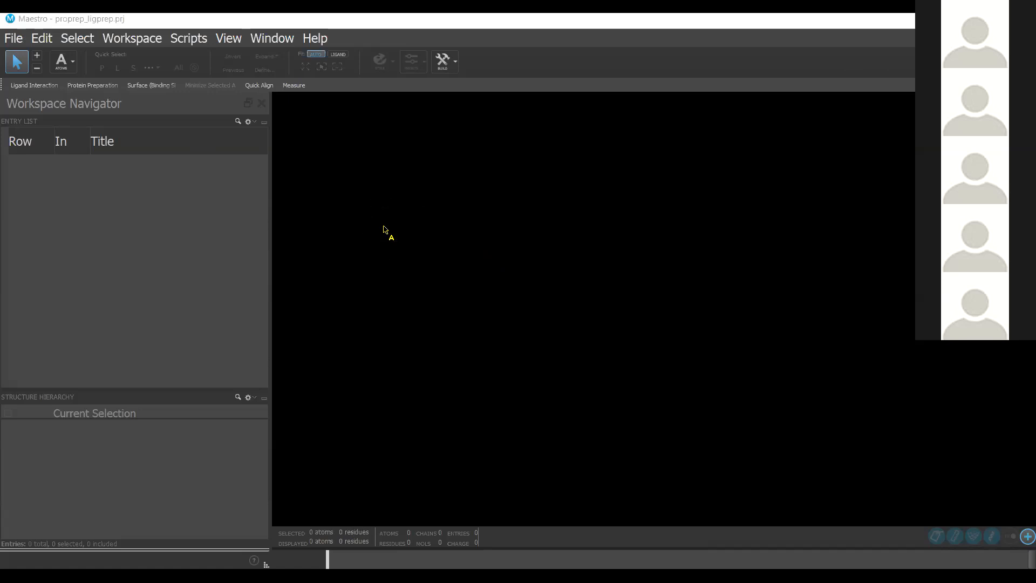
pyautogui.press('ctrl')
pyautogui.press('ctrl')
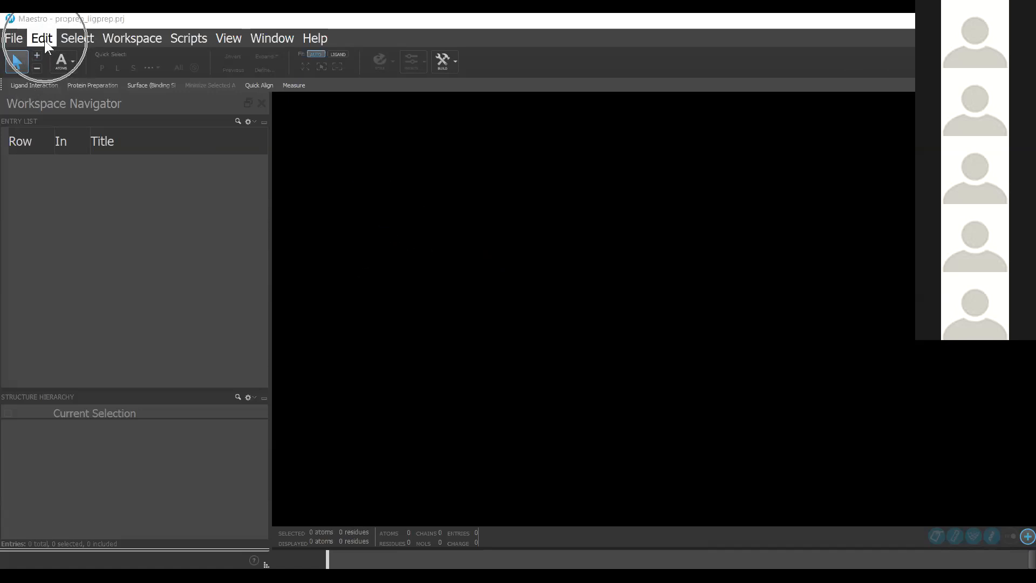
pyautogui.press('ctrl')
pyautogui.press('ctrl')
pyautogui.press('ctrl')
pyautogui.press('ctrl')
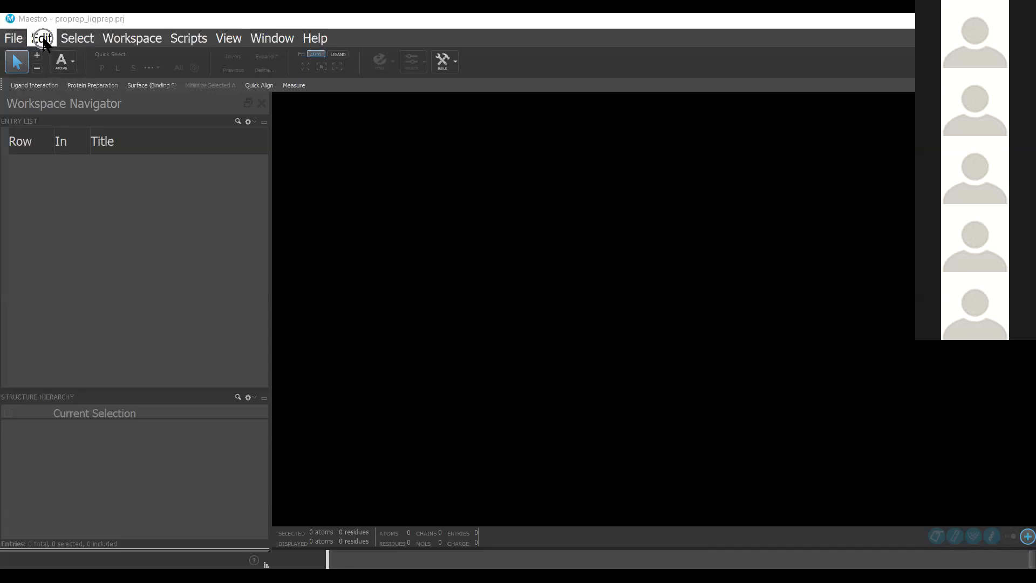
# - Open the 2D Sketcher for drawing a ligand structure
pyautogui.click(42, 38)
pyautogui.press('ctrl')
pyautogui.press('ctrl')
pyautogui.press('ctrl')
pyautogui.press('ctrl')
pyautogui.click(65, 272)
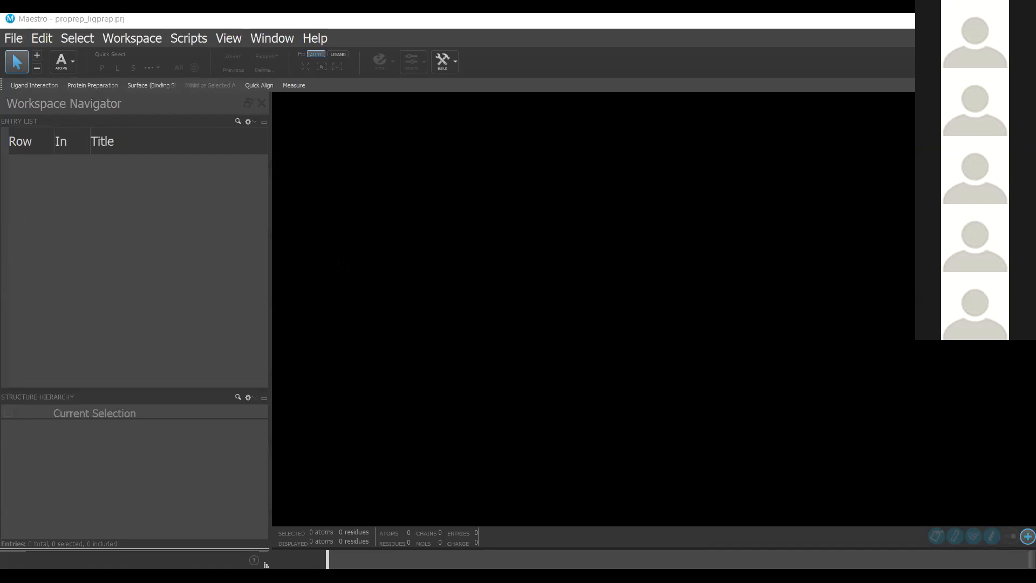
# - Sketch a benzene ring with a hydroxyl group and, para to it, a CH2 linker carrying a methyl ketone; pick the nitrogen element
pyautogui.press('ctrl')
pyautogui.press('ctrl')
pyautogui.press('ctrl')
pyautogui.press('ctrl')
pyautogui.press('ctrl')
pyautogui.press('ctrl')
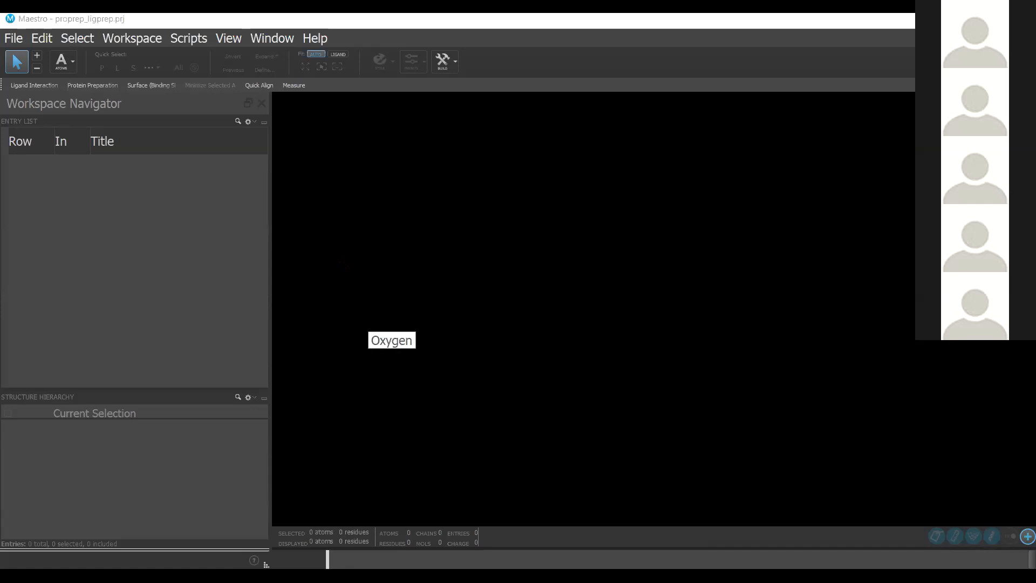
pyautogui.press('ctrl')
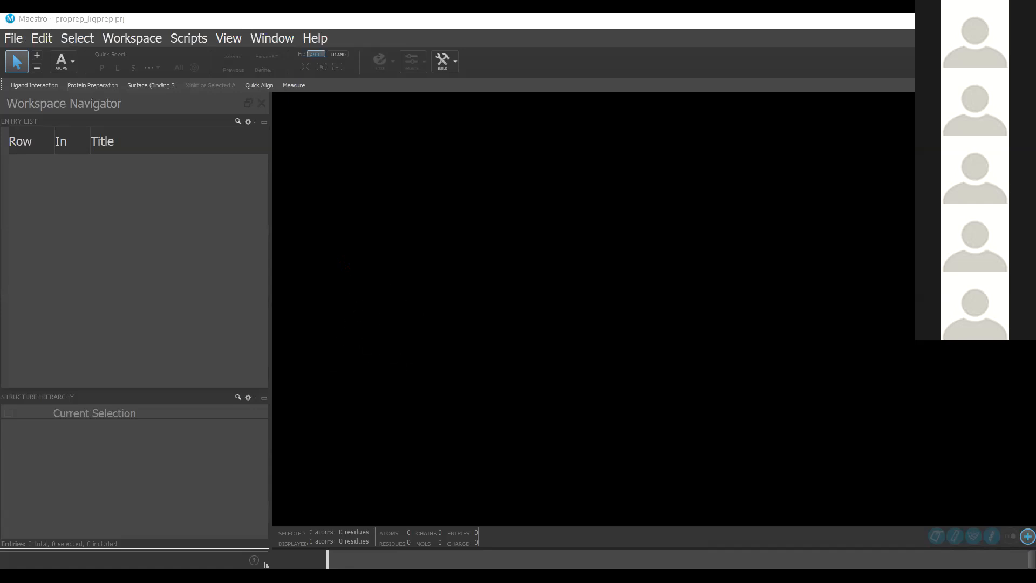
pyautogui.press('ctrl')
pyautogui.click(354, 323)
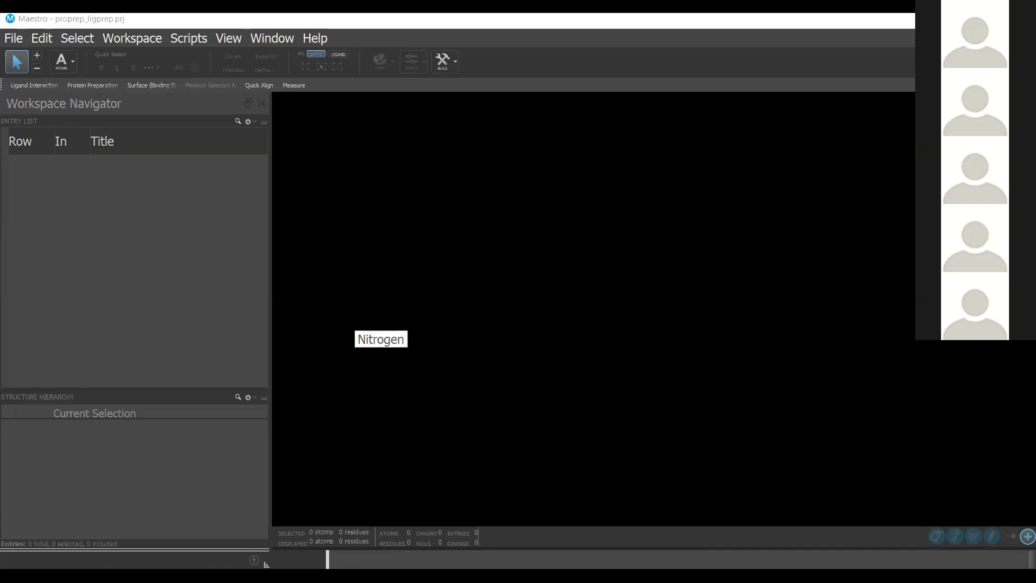
pyautogui.click(826, 546)
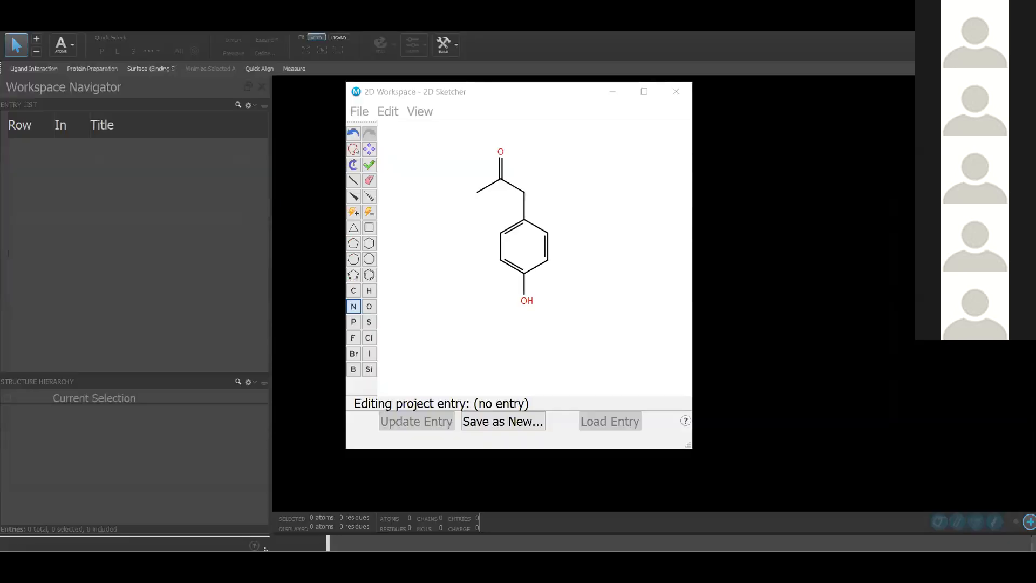
pyautogui.click(776, 208)
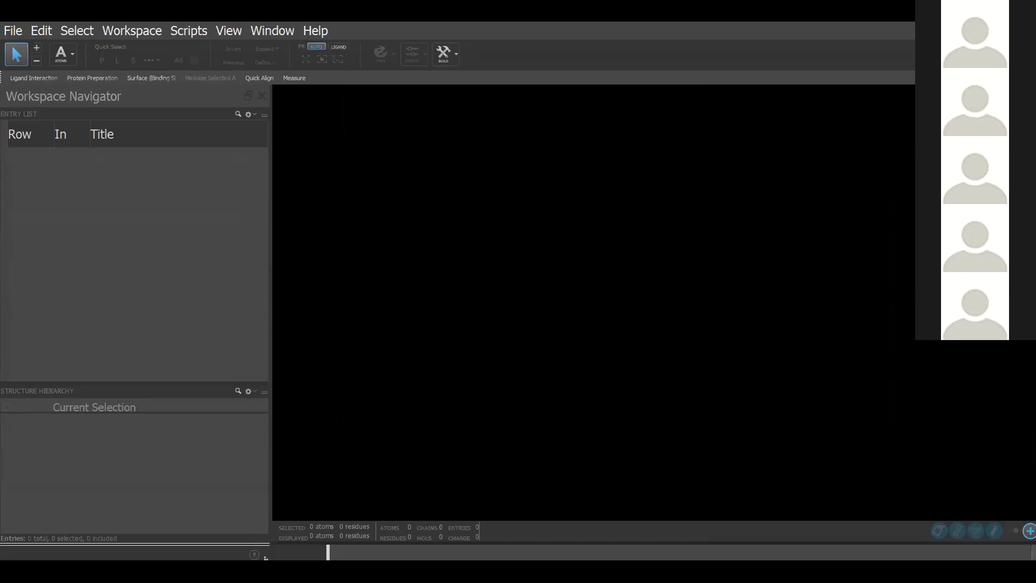
pyautogui.hotkey('alt', 'Tab')
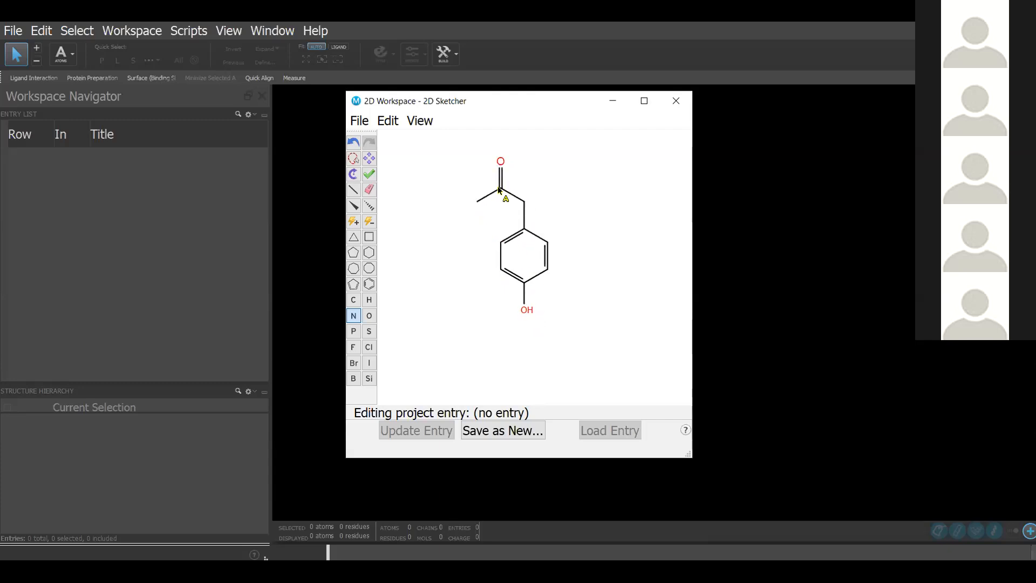
# - Replace the carbon between the benzene ring and the carbonyl with nitrogen, and move the sketcher window aside
pyautogui.click(353, 318)
pyautogui.click(524, 203)
pyautogui.moveTo(525, 106); pyautogui.dragTo(243, 91)
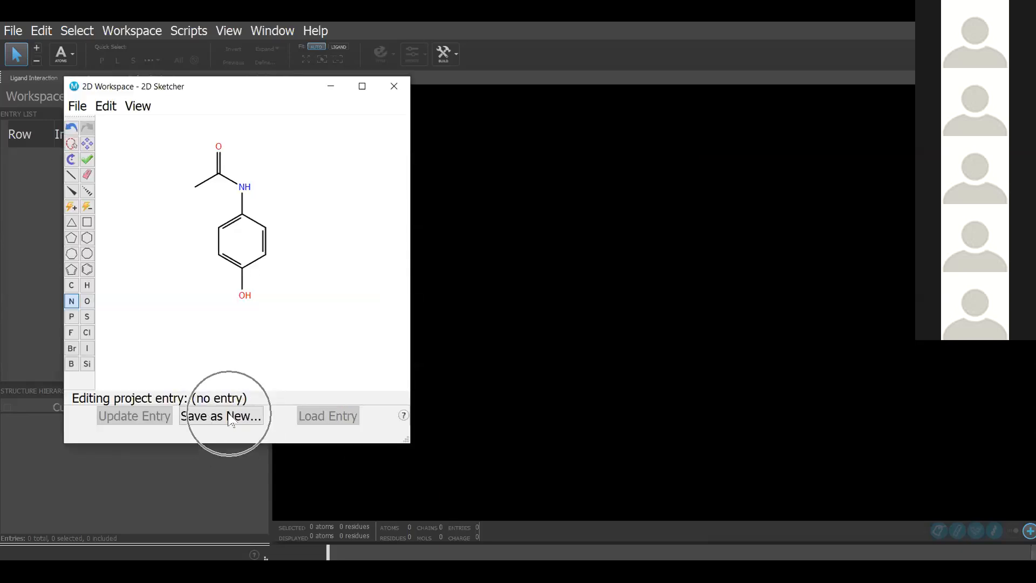
# - Save the sketched molecule as a new entry titled paracetamol_2d and close the sketcher
pyautogui.click(231, 416)
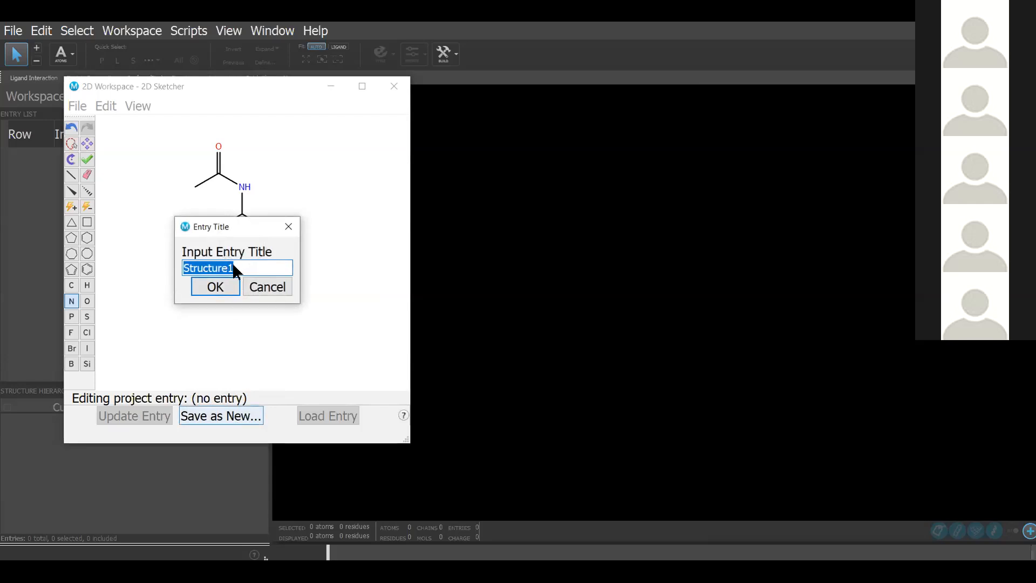
pyautogui.write('paracetamol_2d')
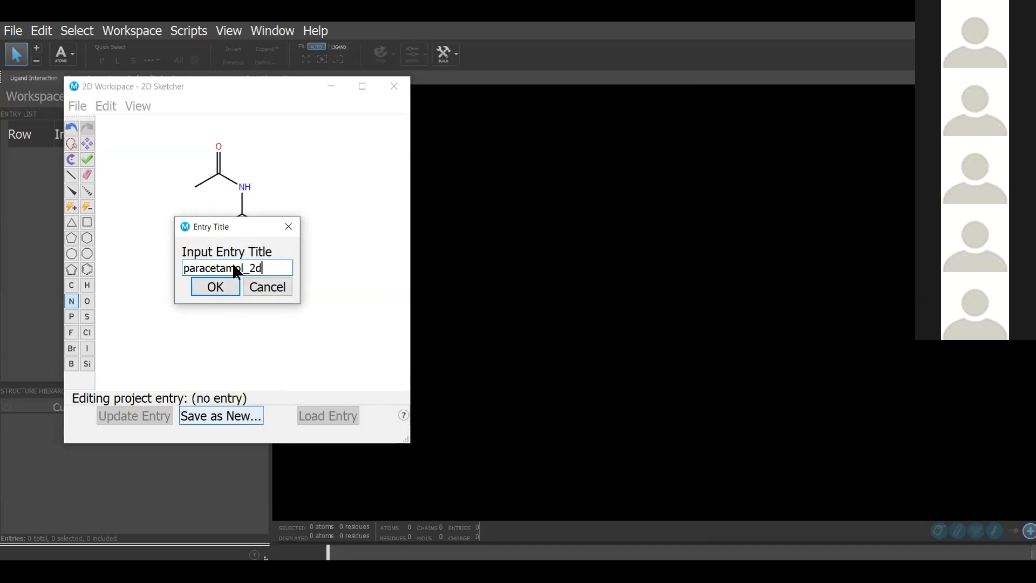
pyautogui.click(230, 286)
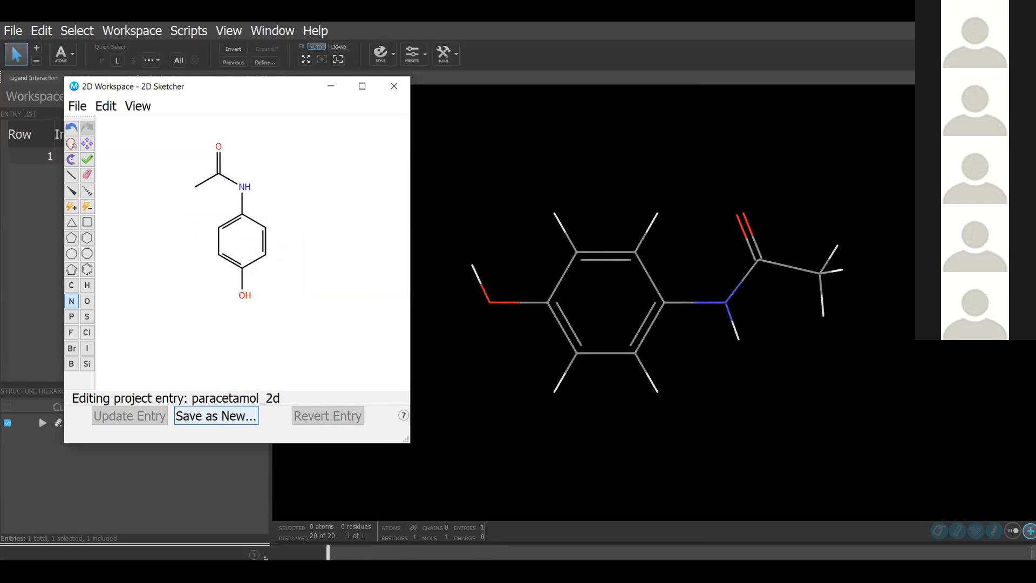
pyautogui.click(394, 88)
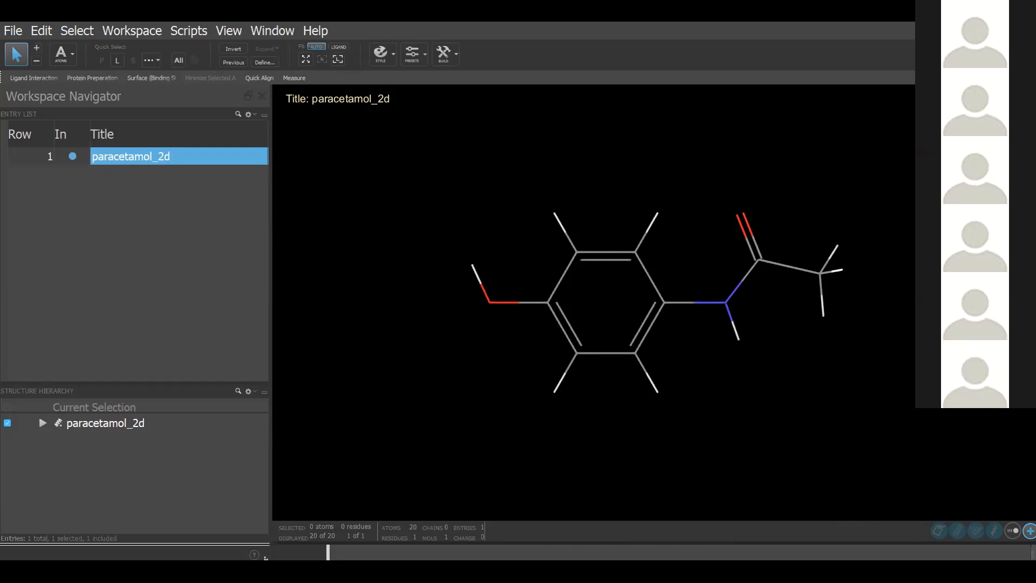
pyautogui.click(1017, 54)
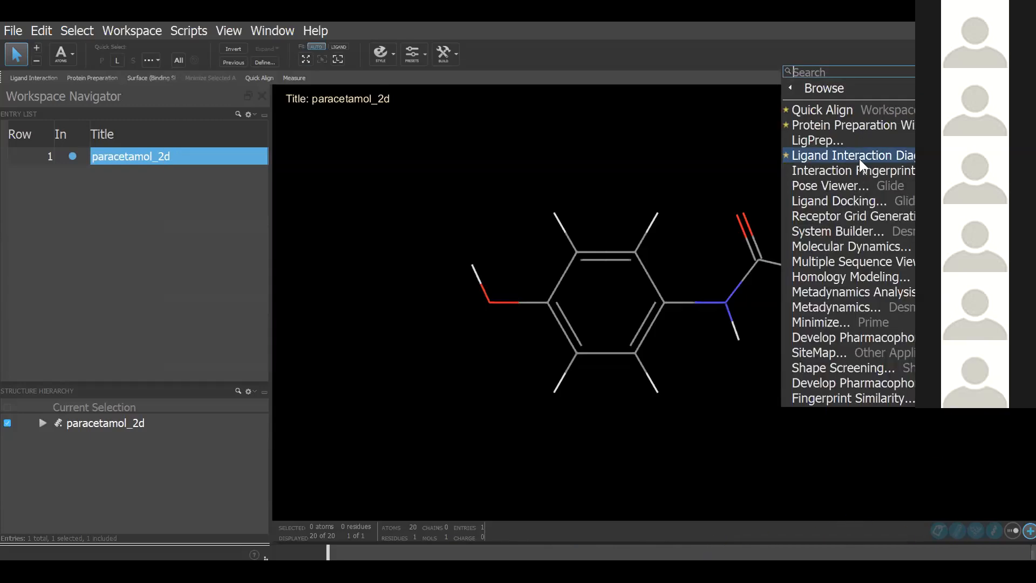
pyautogui.click(867, 146)
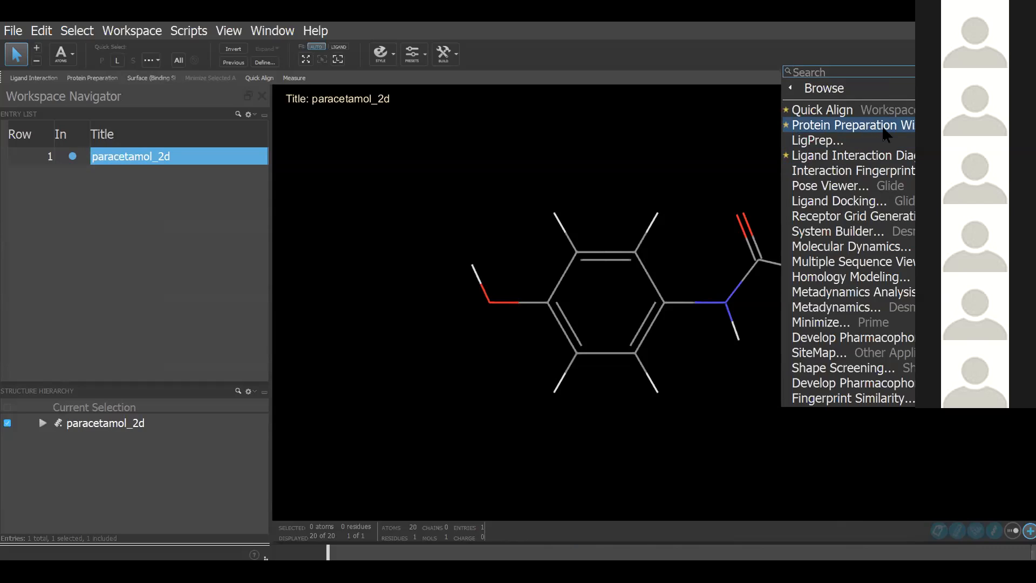
pyautogui.click(594, 120)
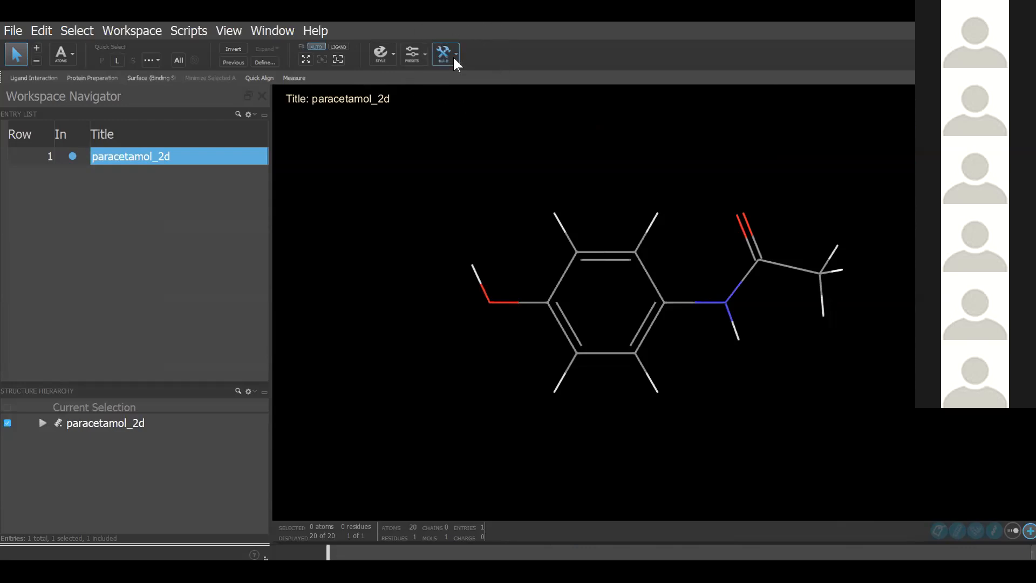
pyautogui.press('ctrl')
pyautogui.press('ctrl')
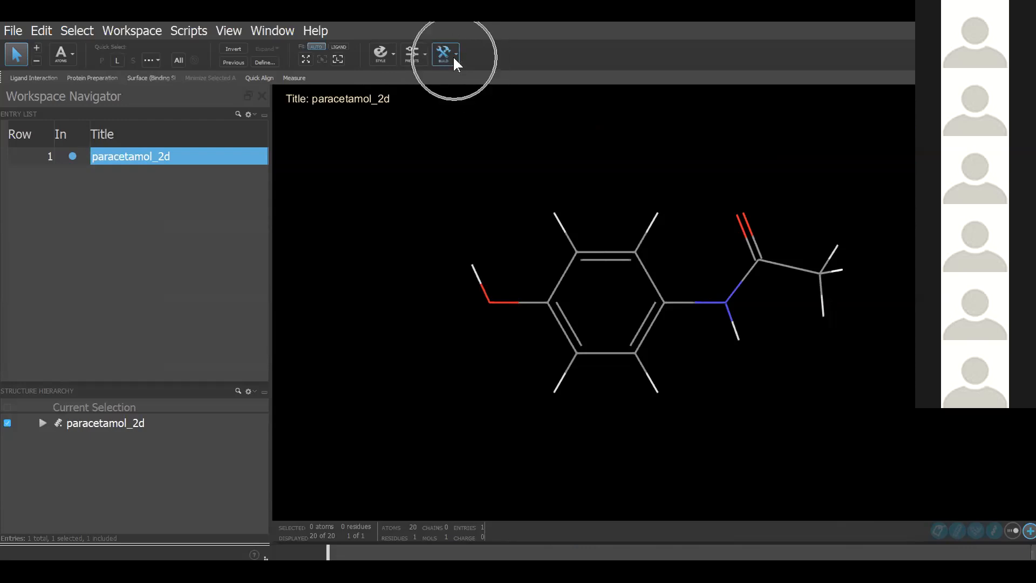
pyautogui.press('ctrl')
pyautogui.press('ctrl')
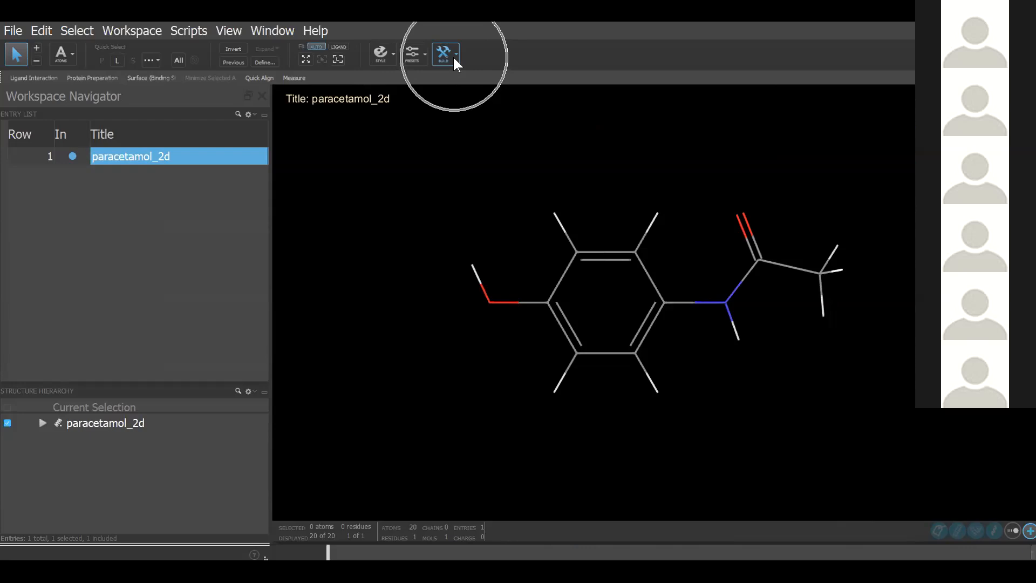
pyautogui.press('ctrl')
pyautogui.press('ctrl')
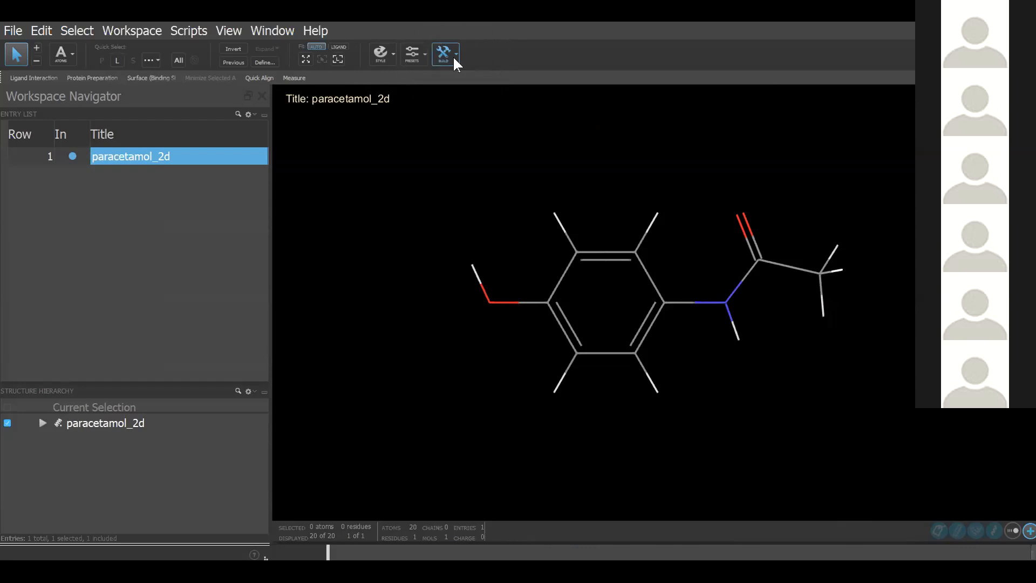
pyautogui.click(35, 31)
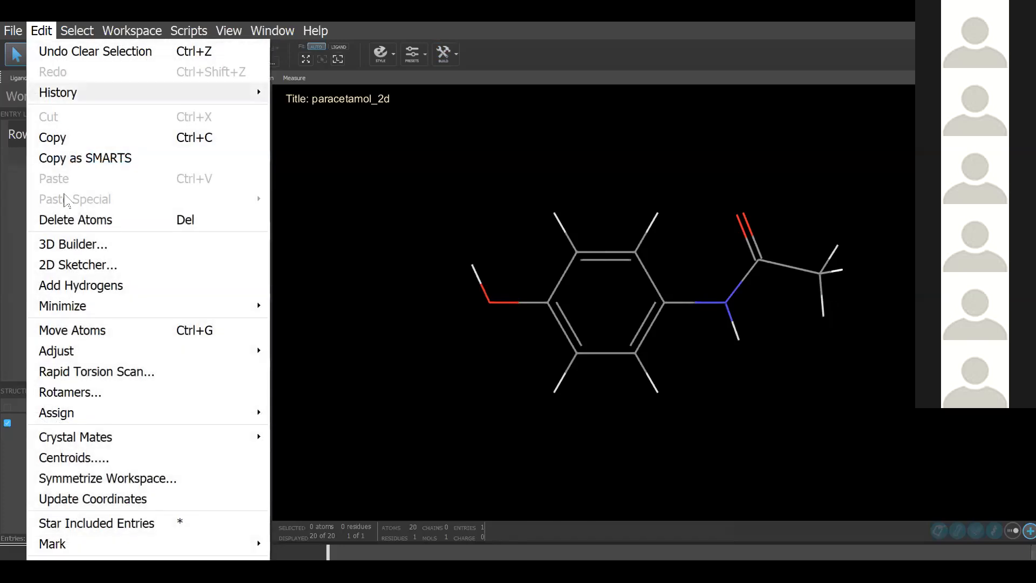
pyautogui.press('ctrl')
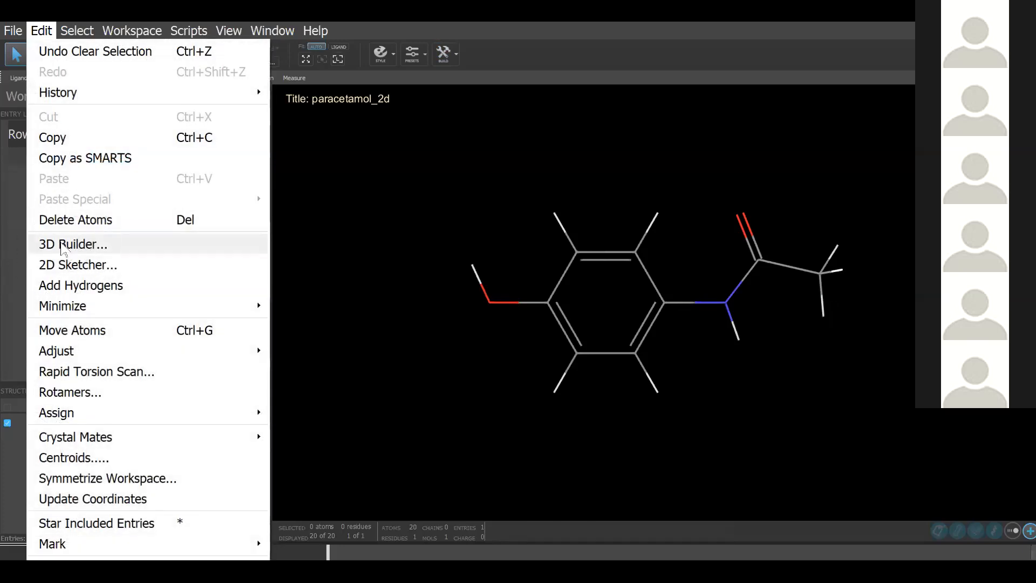
pyautogui.press('ctrl')
pyautogui.click(454, 64)
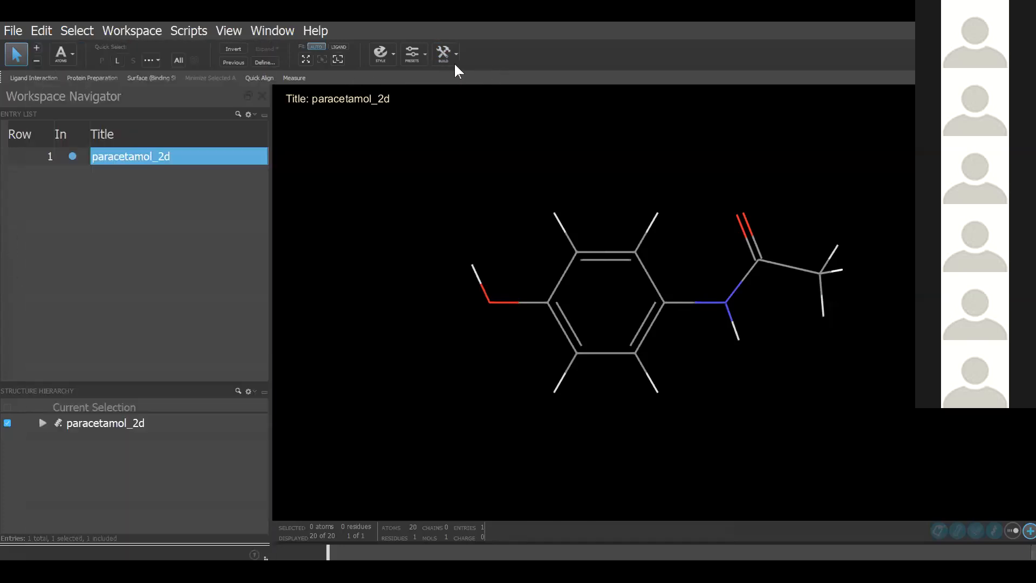
# - Open the 3D Builder for constructing a molecule
pyautogui.press('ctrl')
pyautogui.press('ctrl')
pyautogui.press('ctrl')
pyautogui.press('ctrl')
pyautogui.press('ctrl')
pyautogui.press('ctrl')
pyautogui.click(453, 55)
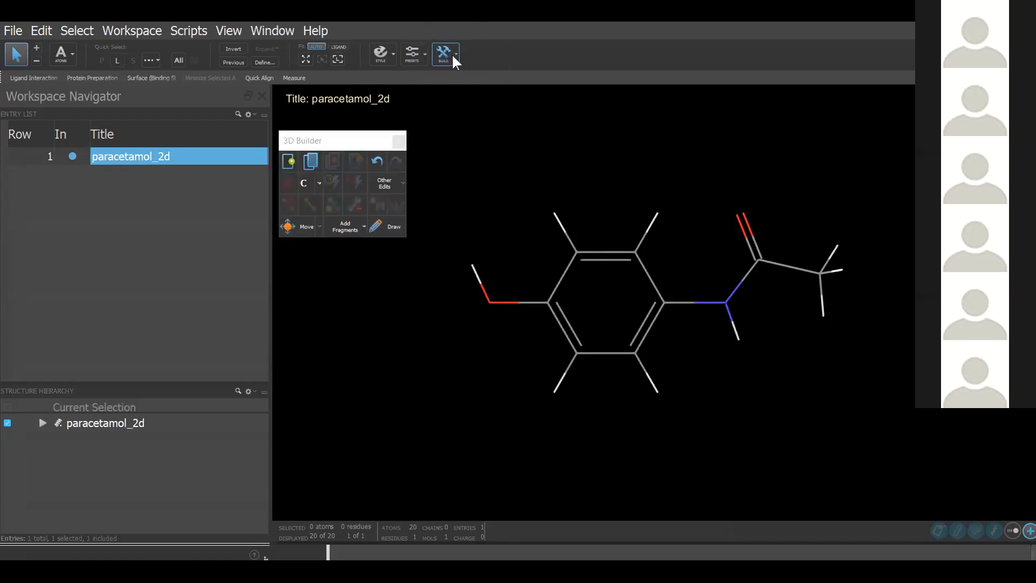
# - Create a new empty entry from the 3D Builder and title it paracetamol_3d
pyautogui.press('ctrl')
pyautogui.press('ctrl')
pyautogui.press('ctrl')
pyautogui.press('ctrl')
pyautogui.click(287, 161)
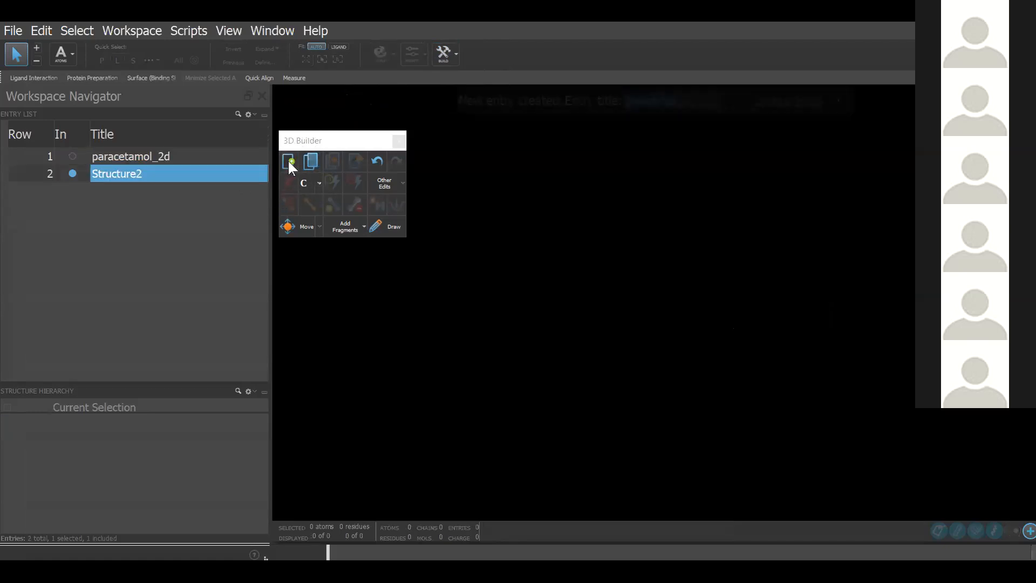
pyautogui.press('ctrl')
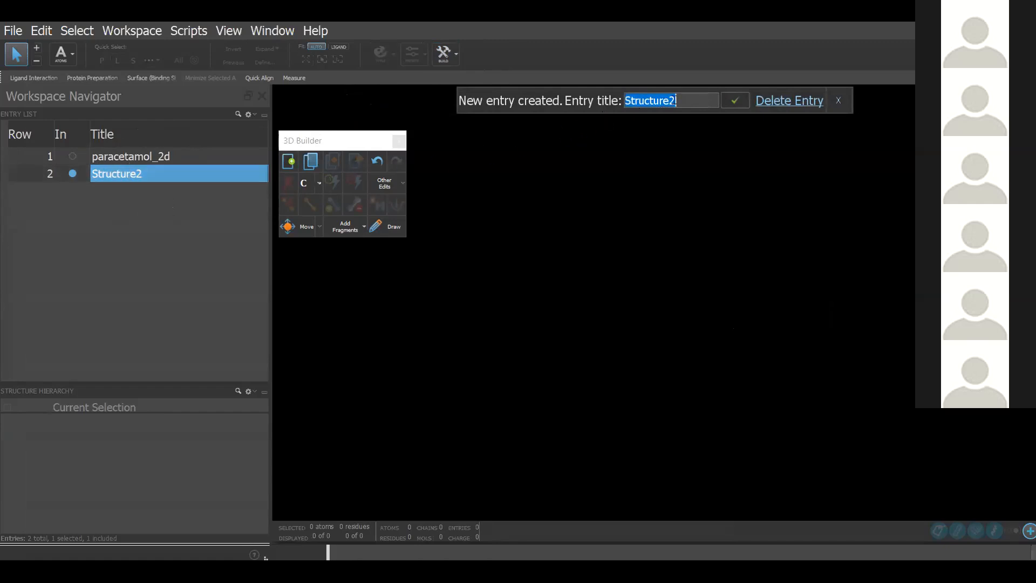
pyautogui.press('BackSpace')
pyautogui.write('paracetamol')
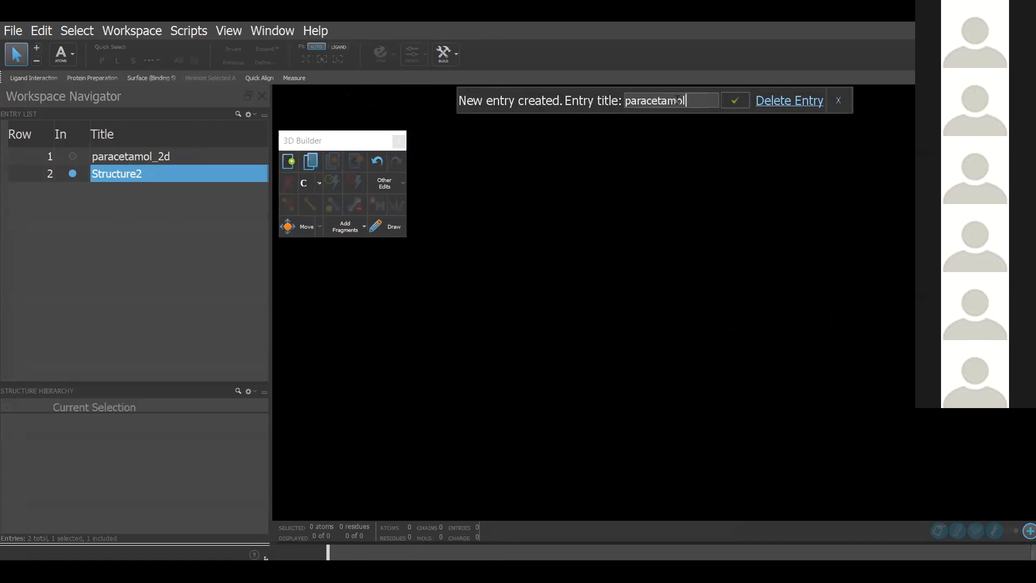
pyautogui.write('_3d')
pyautogui.press('Return')
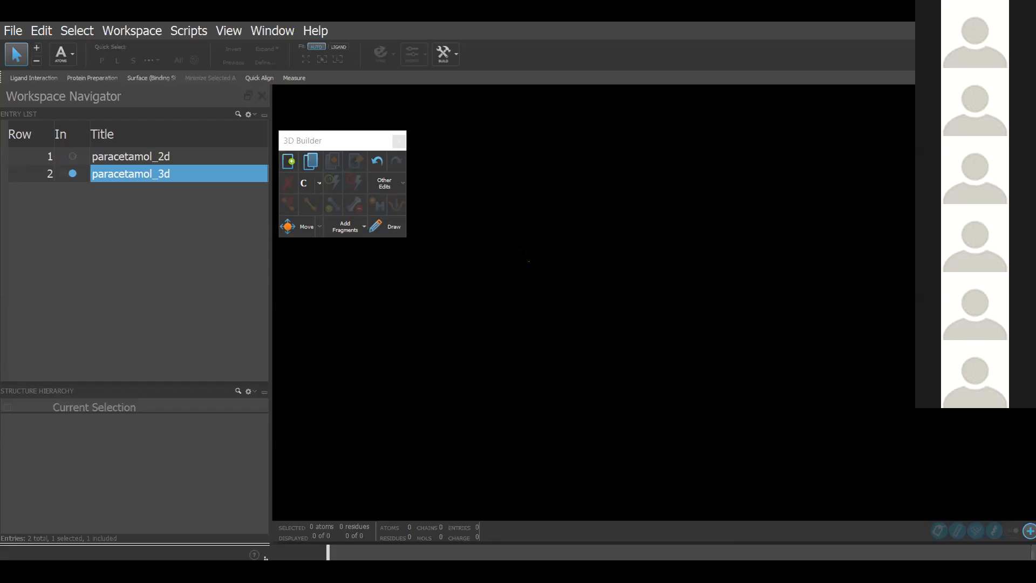
# - Add a benzene ring fragment to the paracetamol_3d entry
pyautogui.click(359, 227)
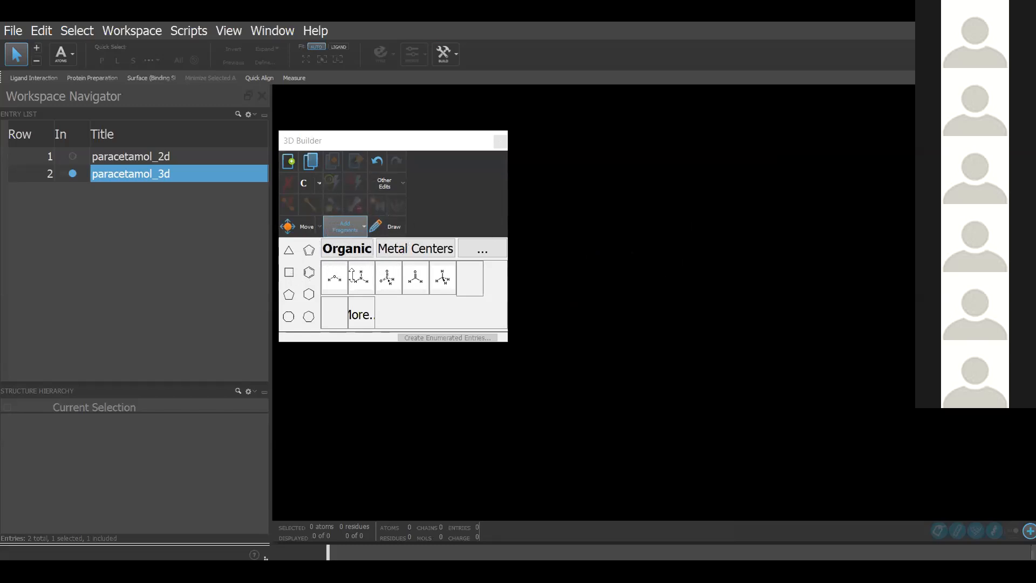
pyautogui.click(312, 270)
pyautogui.click(311, 270)
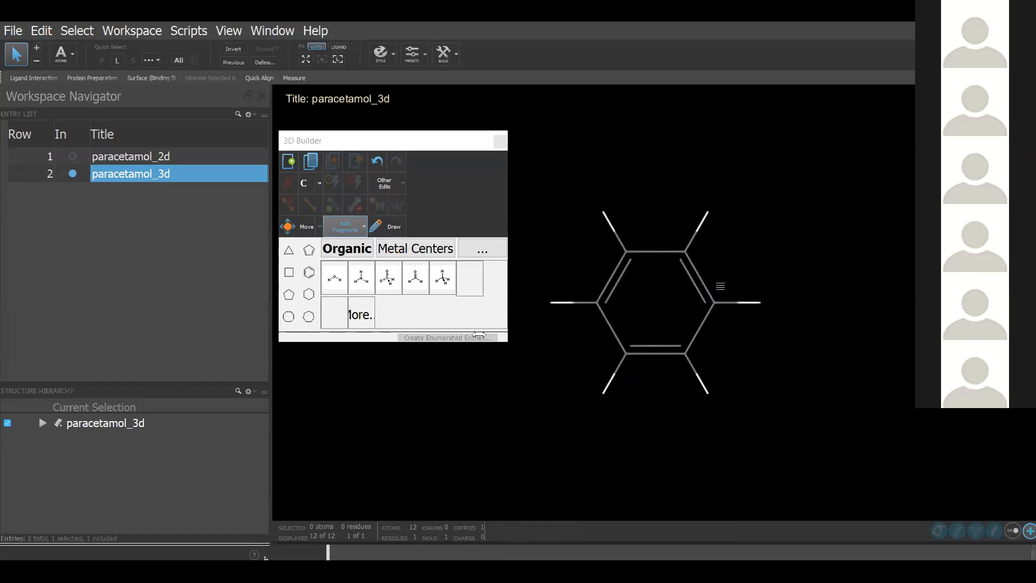
# - Replace one ring hydrogen with oxygen to form a hydroxyl group on the benzene ring
pyautogui.click(602, 397)
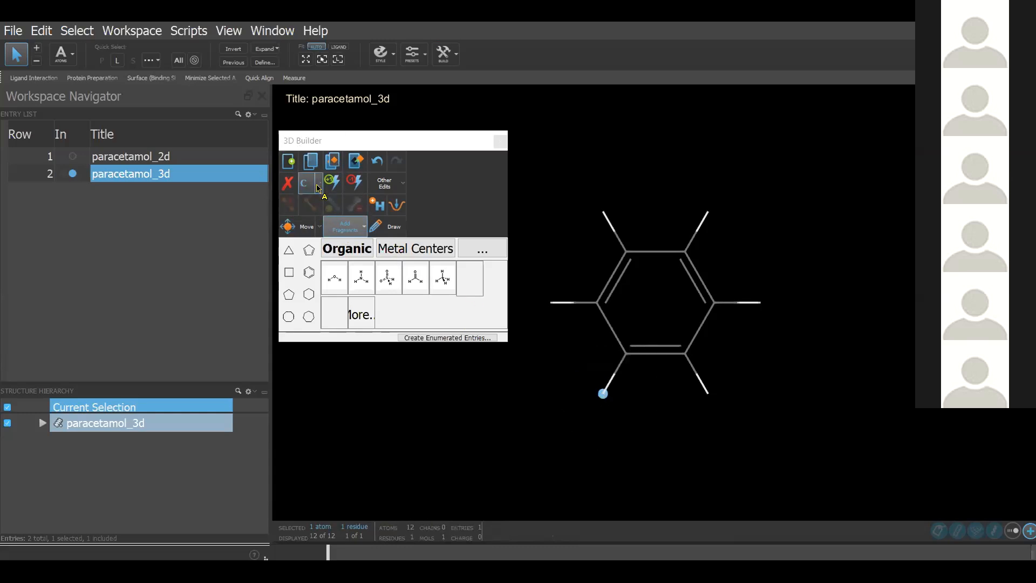
pyautogui.press('ctrl')
pyautogui.press('ctrl')
pyautogui.press('ctrl')
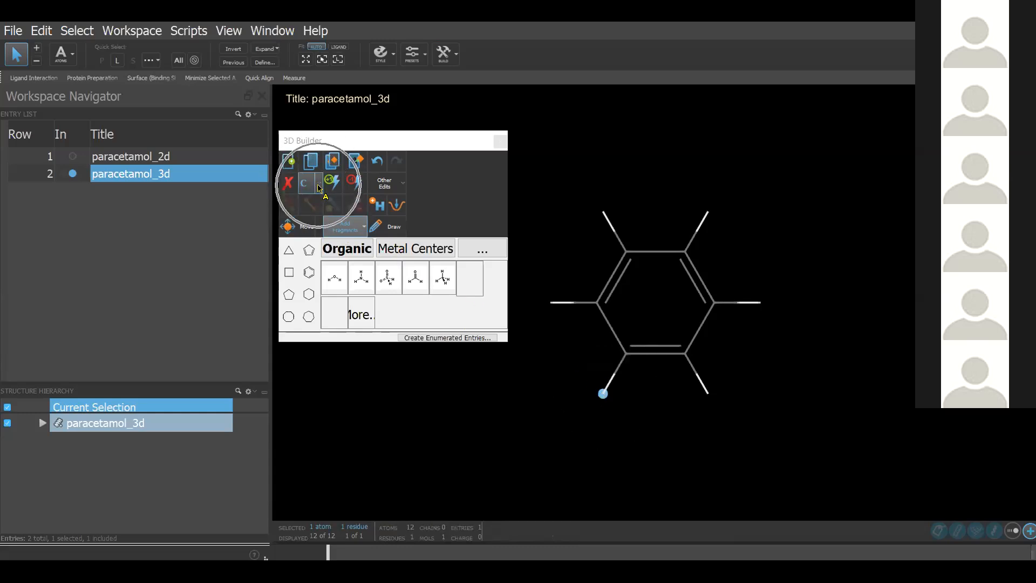
pyautogui.press('ctrl')
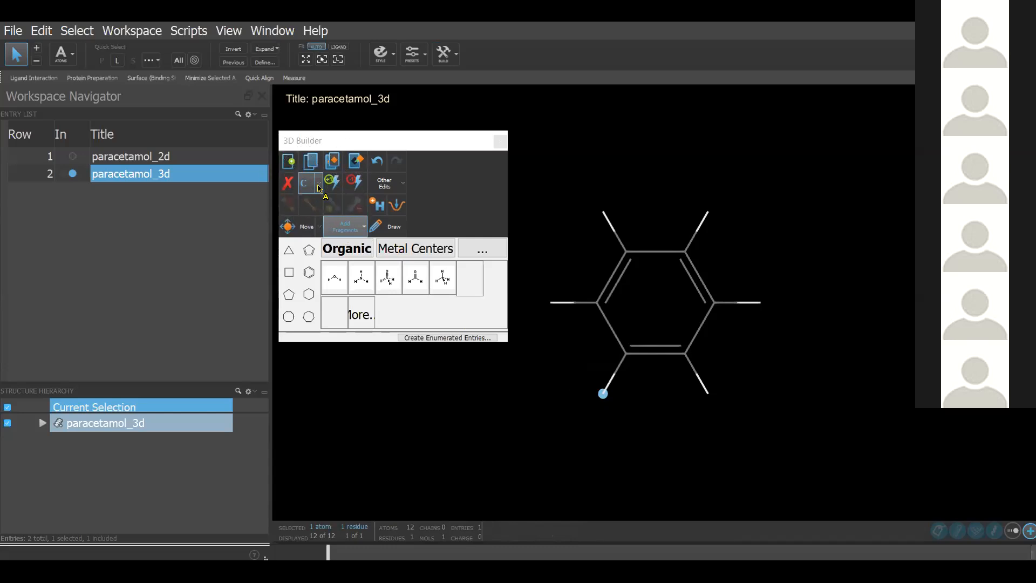
pyautogui.click(318, 188)
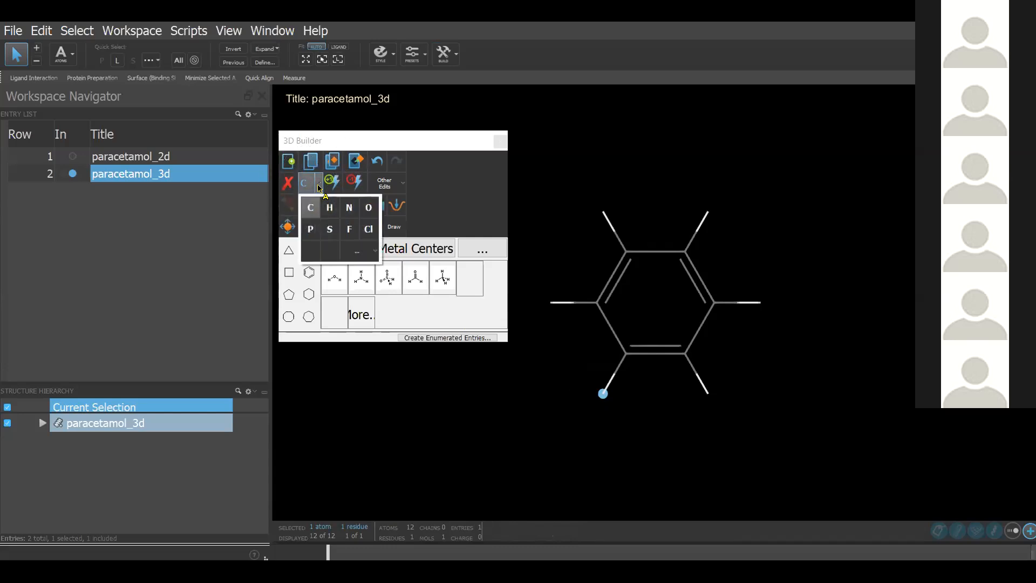
pyautogui.press('ctrl')
pyautogui.press('ctrl')
pyautogui.press('ctrl')
pyautogui.press('ctrl')
pyautogui.press('ctrl')
pyautogui.click(368, 210)
pyautogui.press('ctrl')
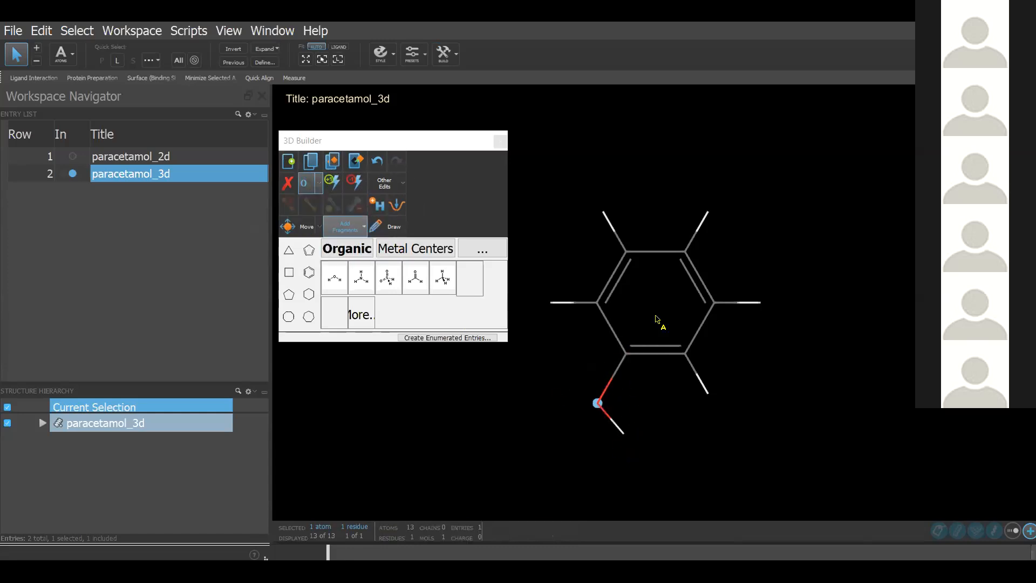
# - Grow a three-carbon chain at the ring position para to the hydroxyl by successively replacing hydrogens with carbon
pyautogui.moveTo(709, 216)
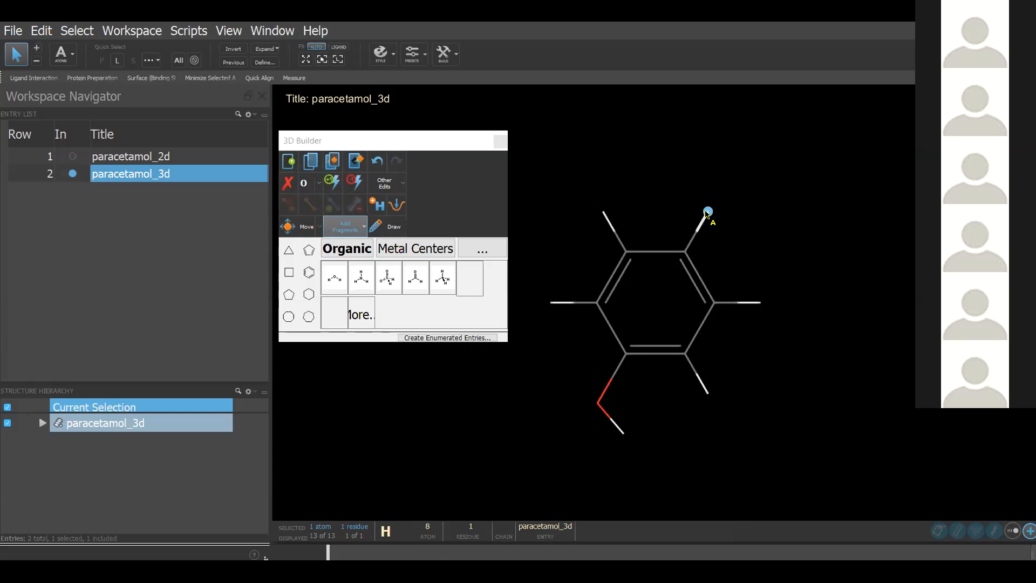
pyautogui.click(319, 183)
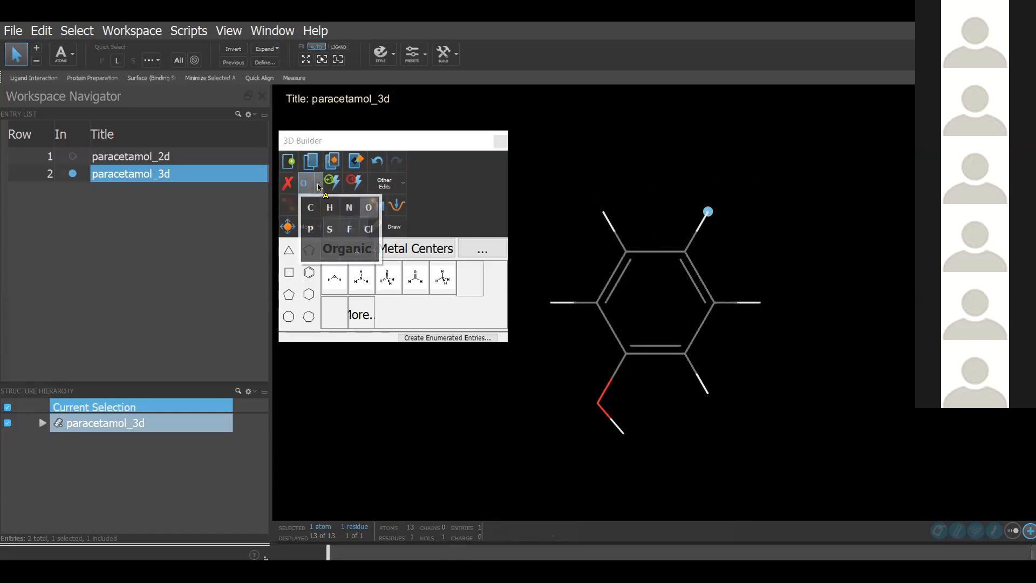
pyautogui.click(312, 208)
pyautogui.click(709, 211)
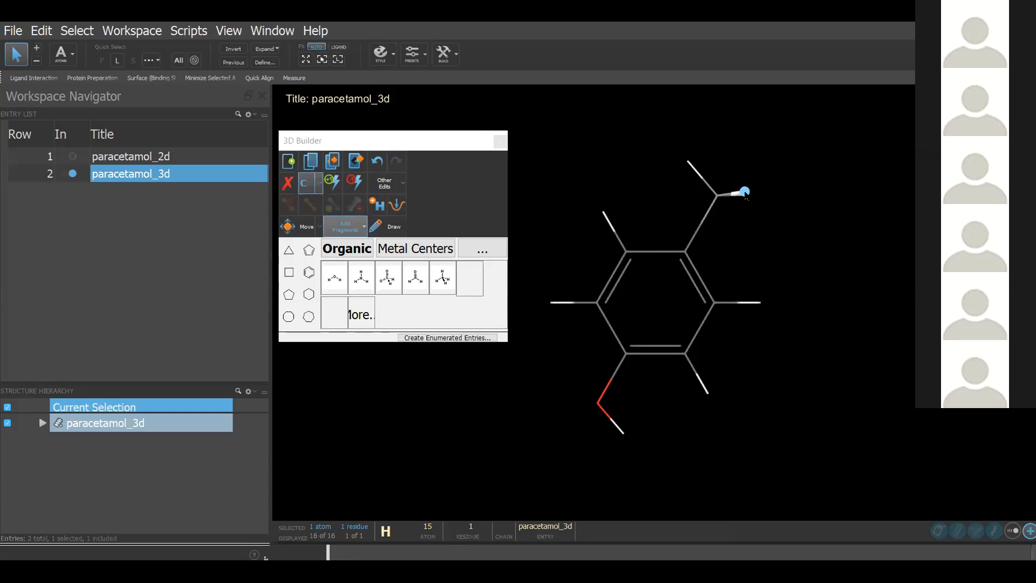
pyautogui.click(745, 192)
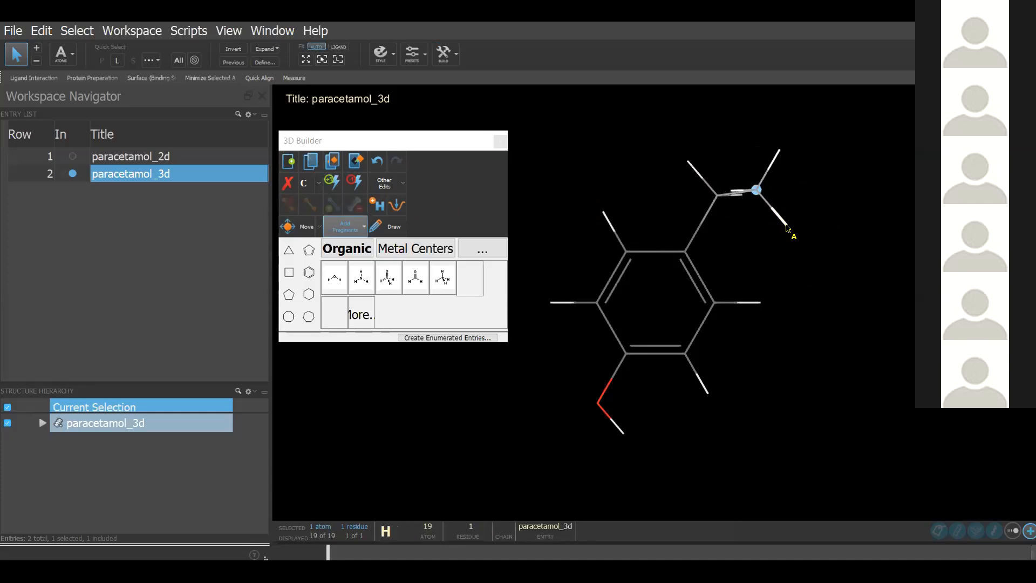
pyautogui.click(787, 227)
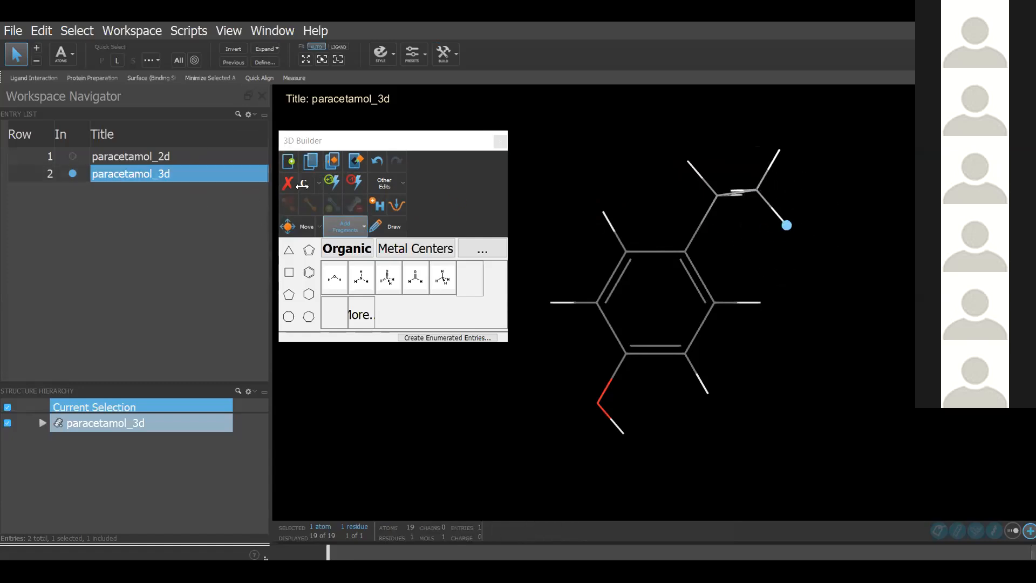
pyautogui.click(303, 183)
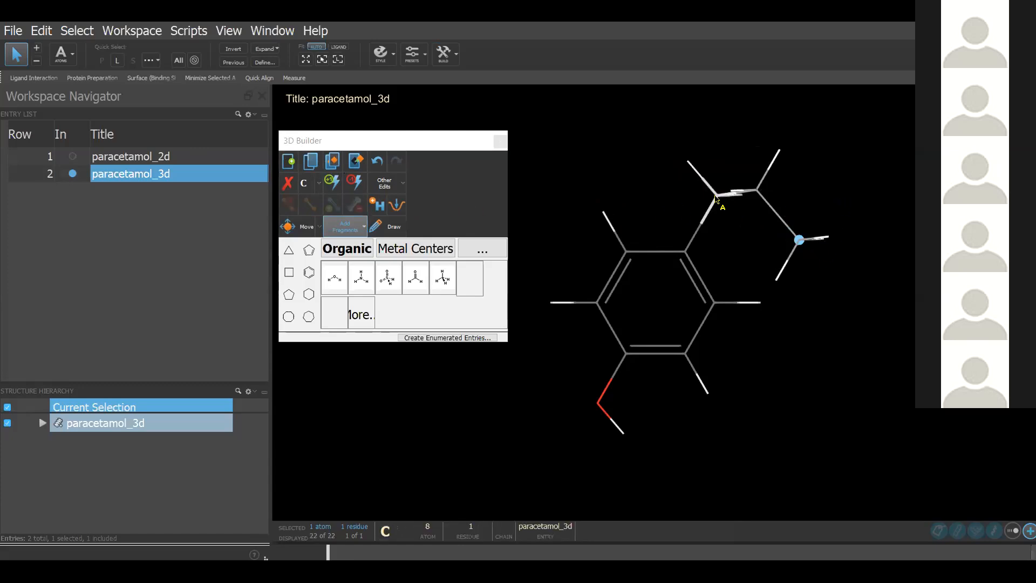
# - Change the chain carbon attached directly to the ring into nitrogen
pyautogui.click(716, 197)
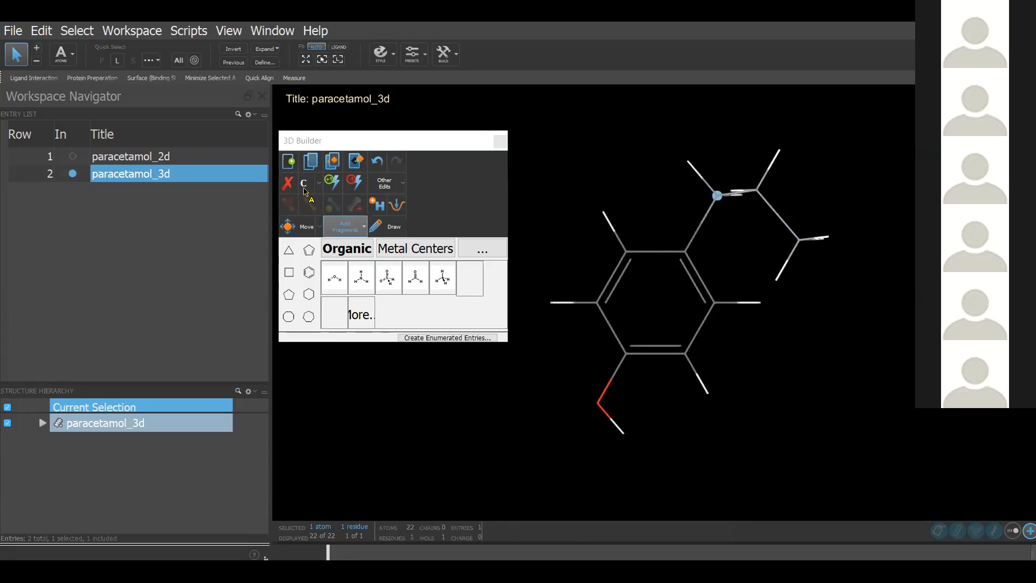
pyautogui.click(319, 183)
pyautogui.click(351, 209)
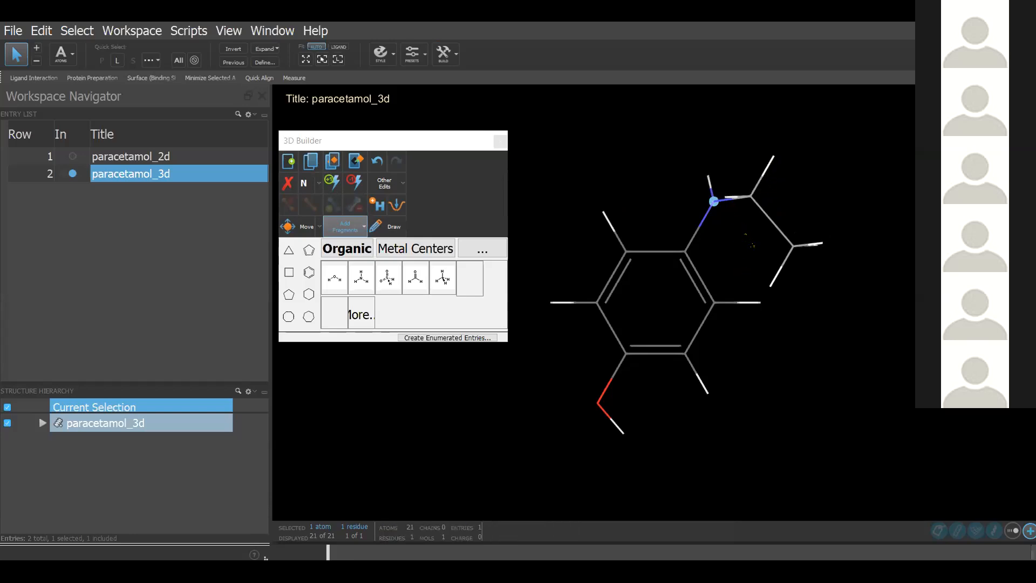
# - Replace a hydrogen on the chain carbon next to the nitrogen with oxygen
pyautogui.click(774, 160)
pyautogui.click(774, 160)
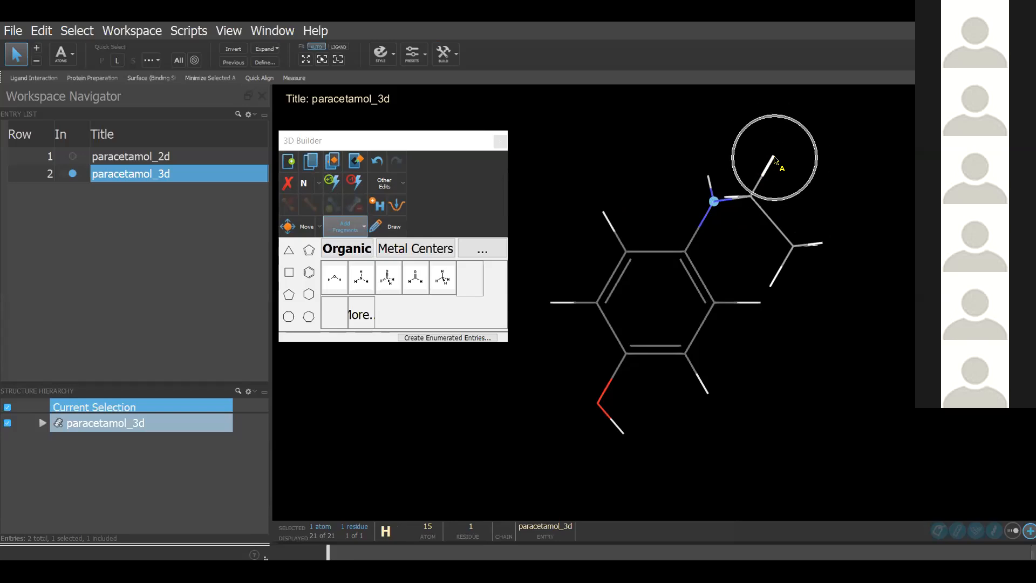
pyautogui.click(773, 156)
pyautogui.click(773, 157)
pyautogui.click(318, 183)
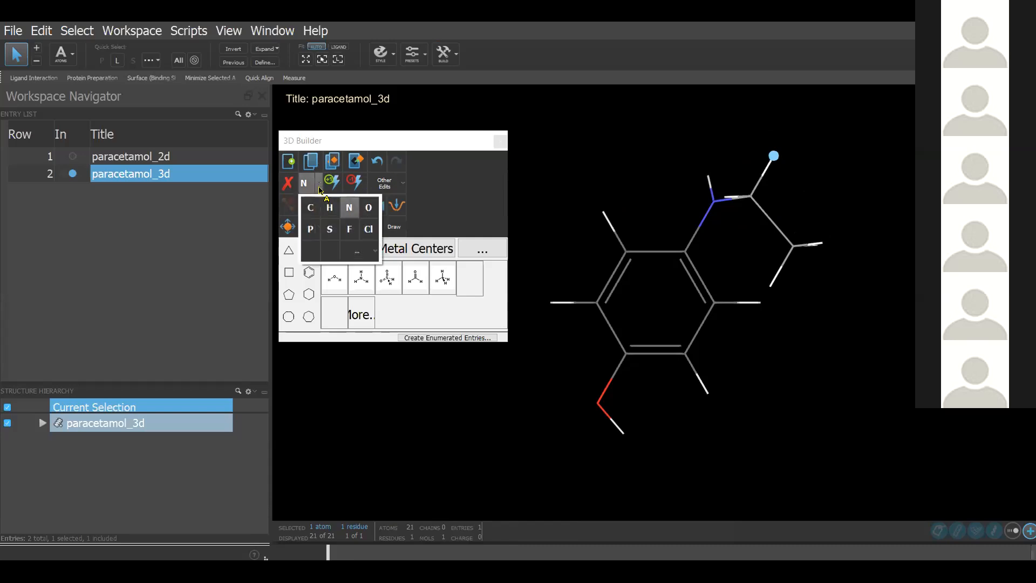
pyautogui.click(371, 208)
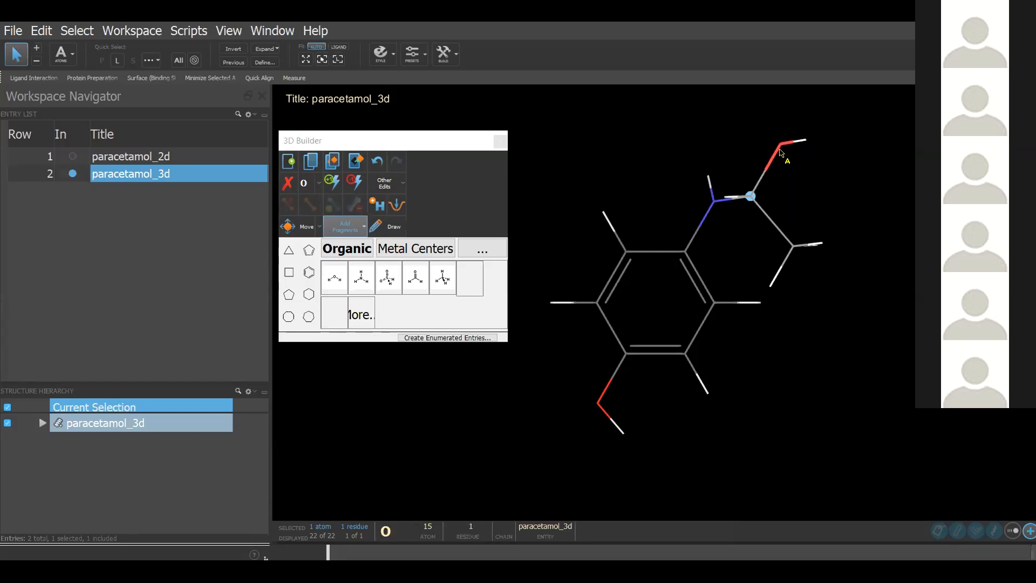
# - Raise the bond between the side-chain oxygen and its carbon to a double bond, forming the amide carbonyl
pyautogui.keyDown('shift'); pyautogui.click(781, 145); pyautogui.keyUp('shift')
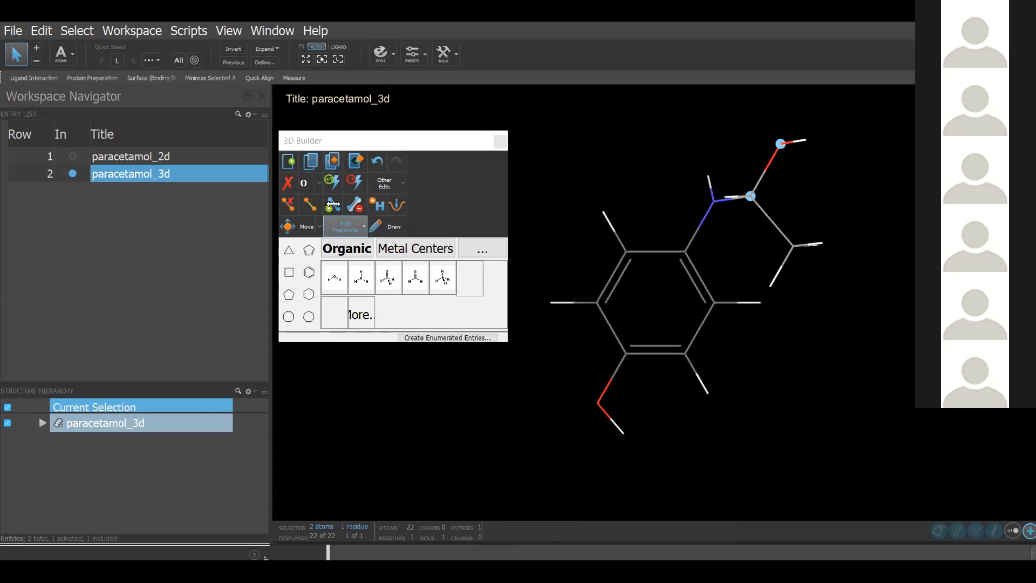
pyautogui.click(333, 205)
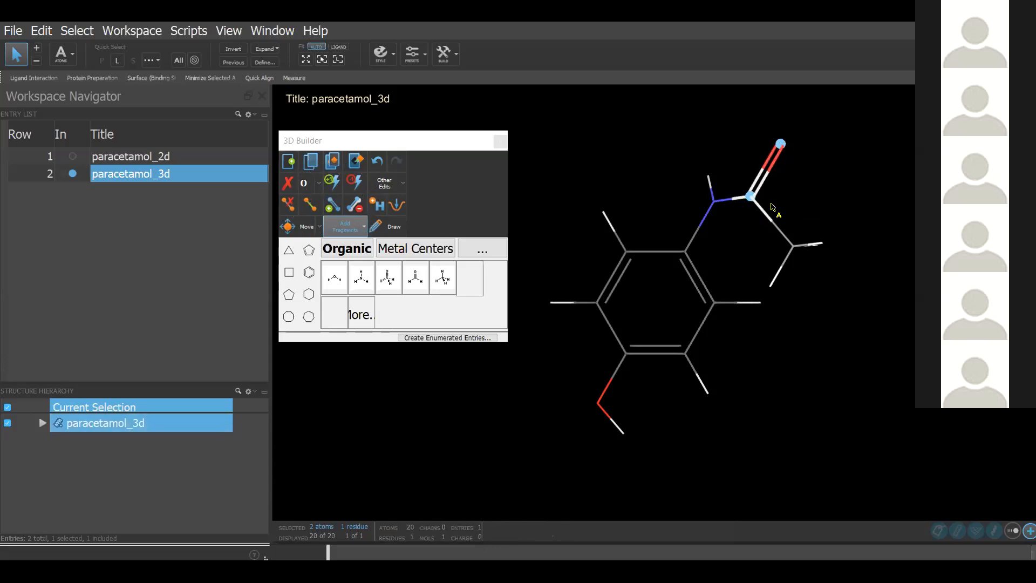
pyautogui.moveTo(837, 202); pyautogui.dragTo(835, 314, button='middle')
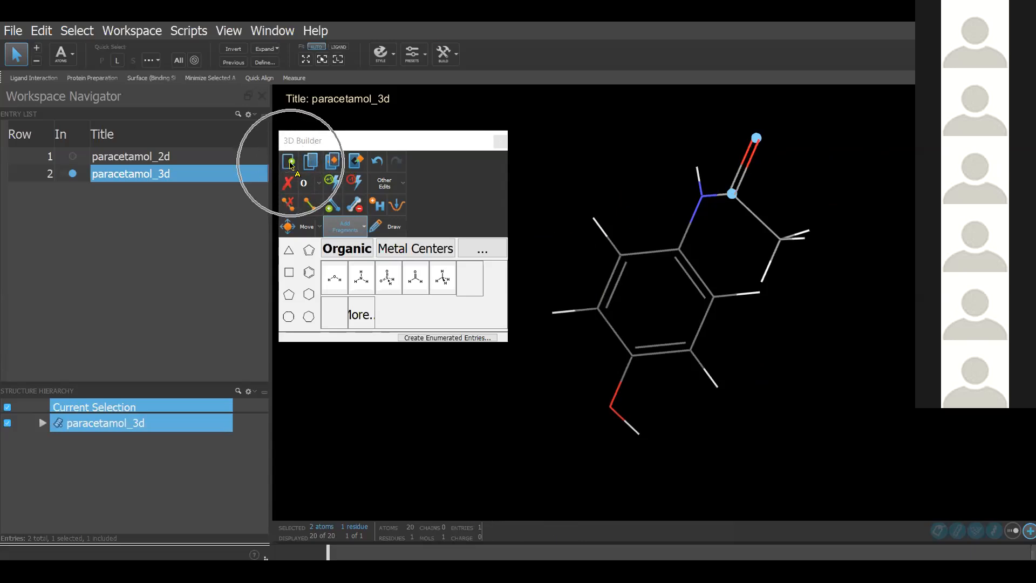
# - Create a new empty entry and title it DNA
pyautogui.click(290, 162)
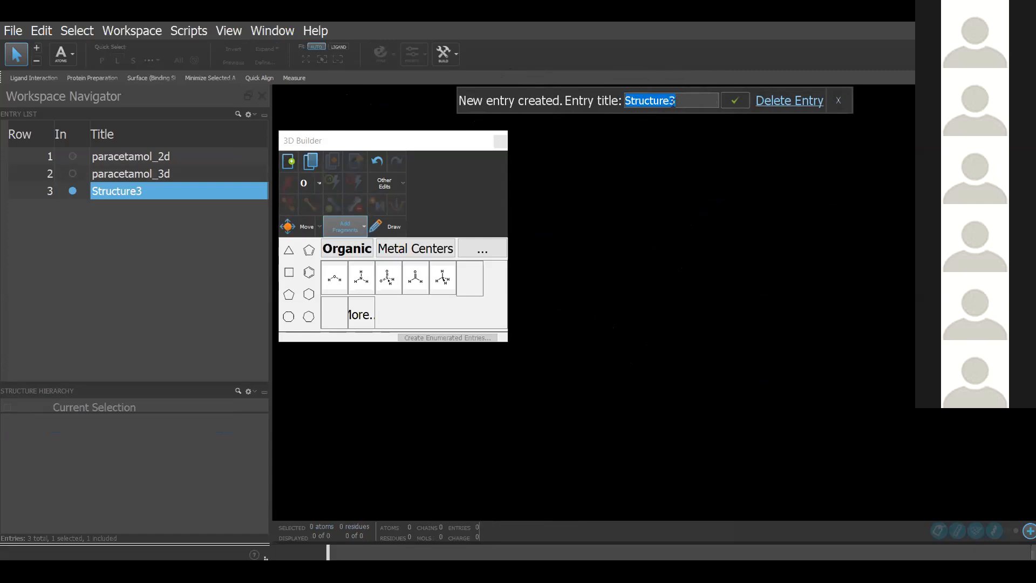
pyautogui.write('DNA')
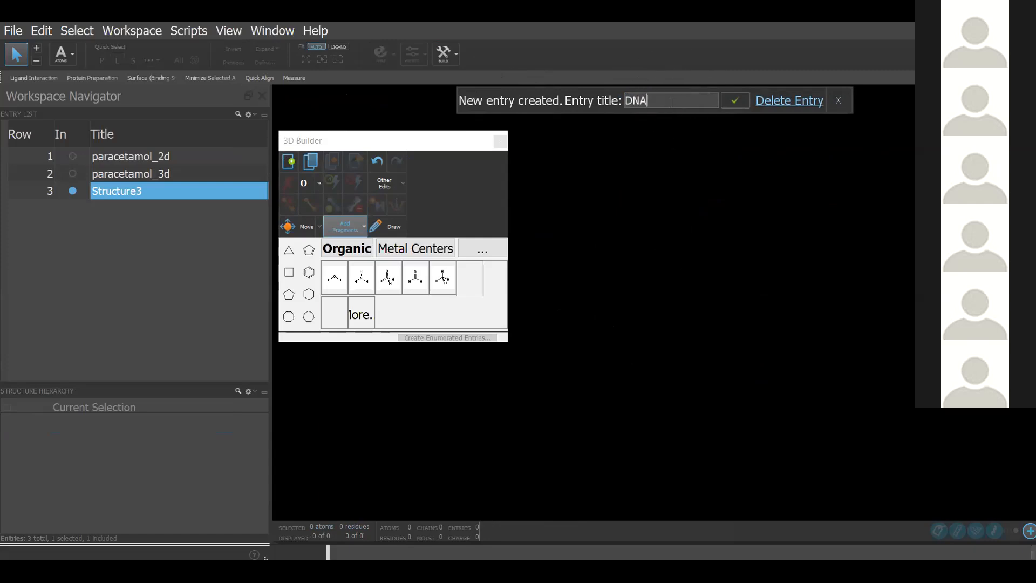
pyautogui.press('Return')
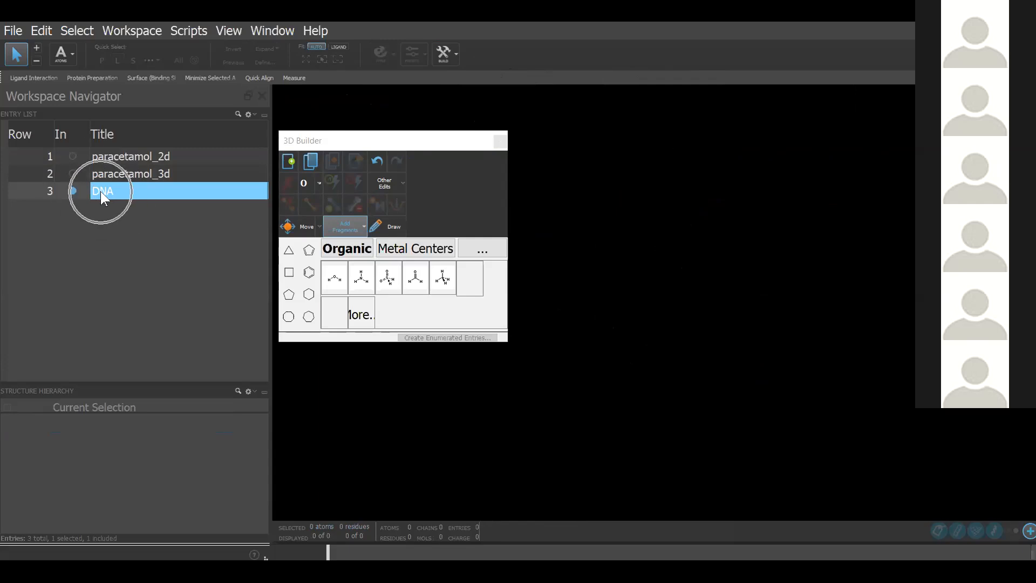
pyautogui.click(101, 192)
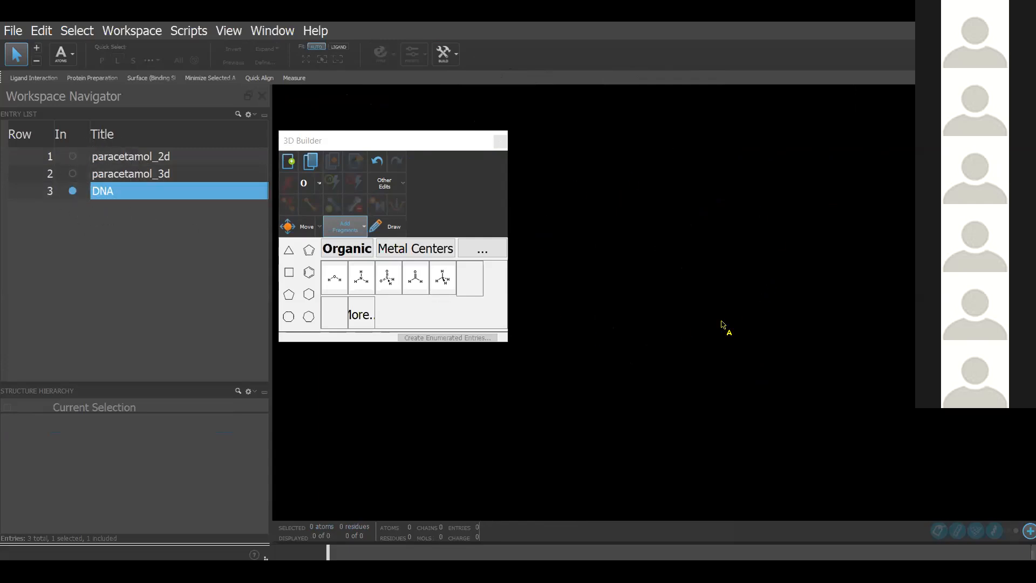
# - Open the builder's full fragment library and choose the Double Stranded B DNA fragment set
pyautogui.click(714, 197)
pyautogui.click(353, 231)
pyautogui.click(358, 226)
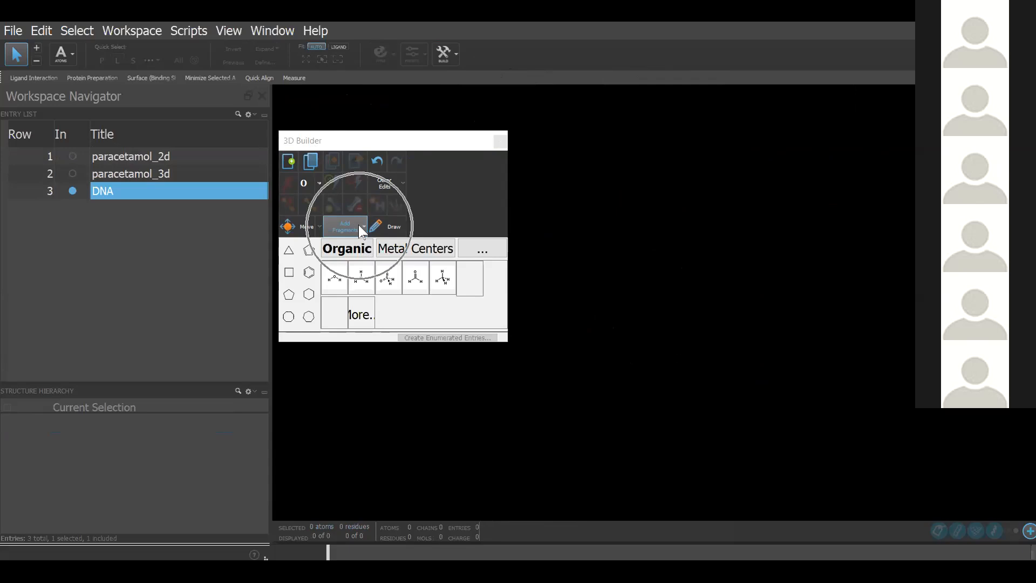
pyautogui.click(358, 226)
pyautogui.click(488, 252)
pyautogui.press('ctrl')
pyautogui.press('ctrl')
pyautogui.press('ctrl')
pyautogui.press('ctrl')
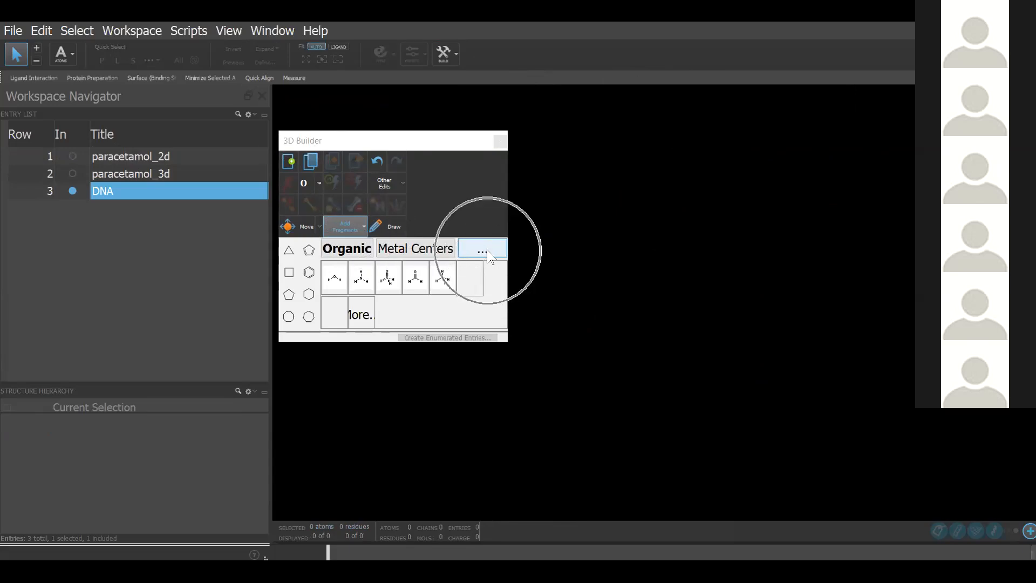
pyautogui.click(487, 252)
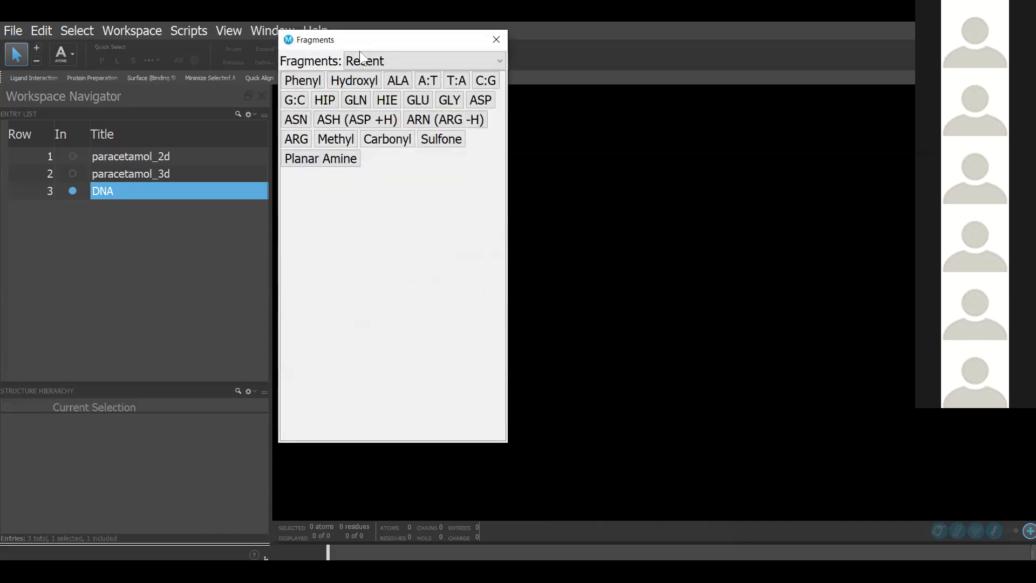
pyautogui.click(468, 62)
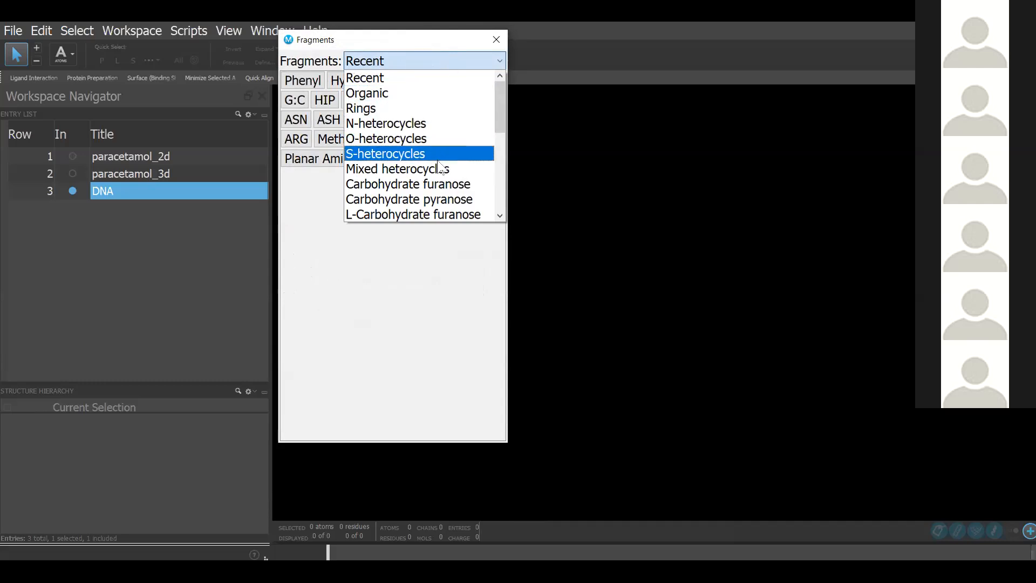
pyautogui.scroll(-3, 438, 162)
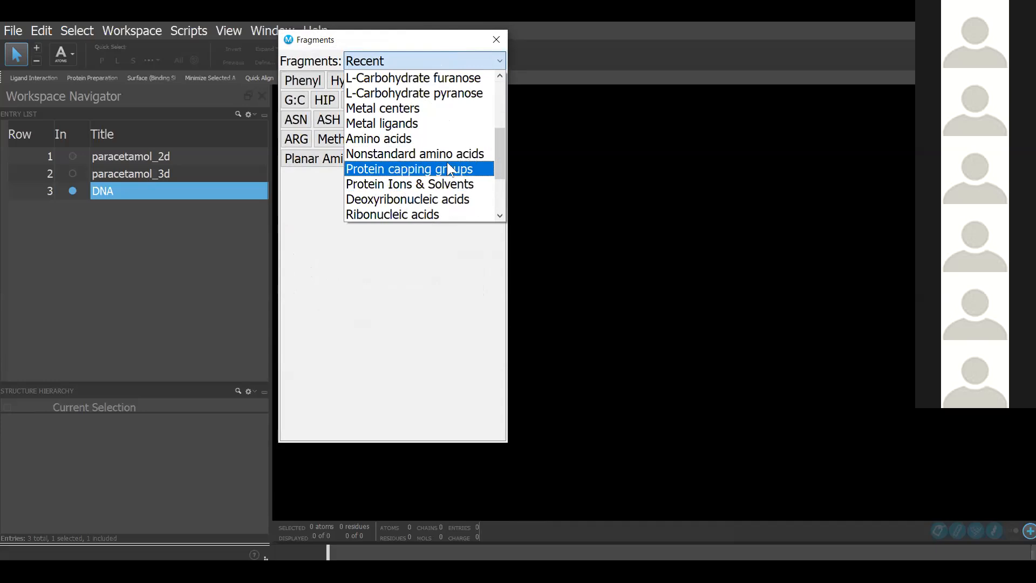
pyautogui.scroll(-1, 442, 162)
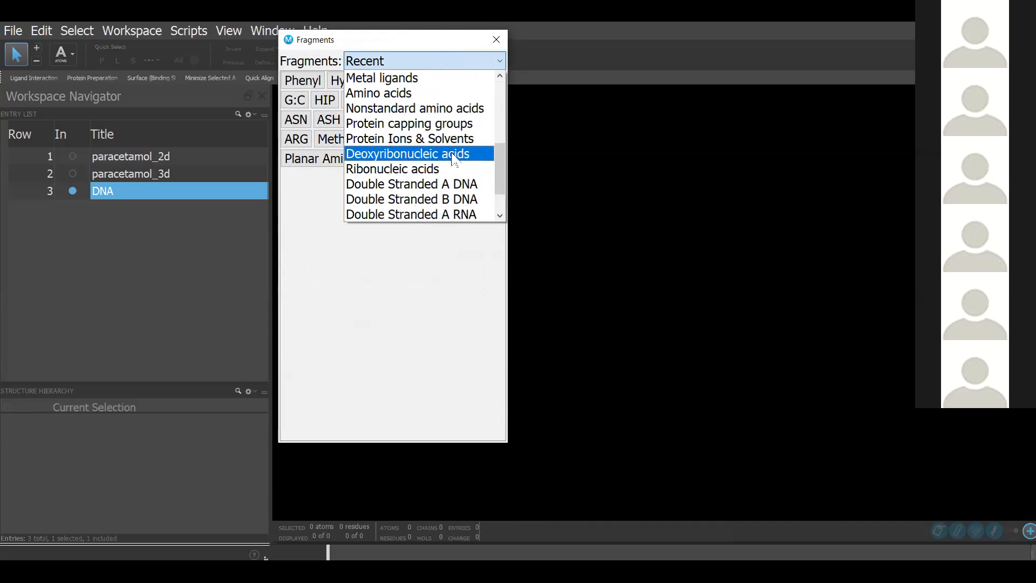
pyautogui.scroll(-1, 454, 161)
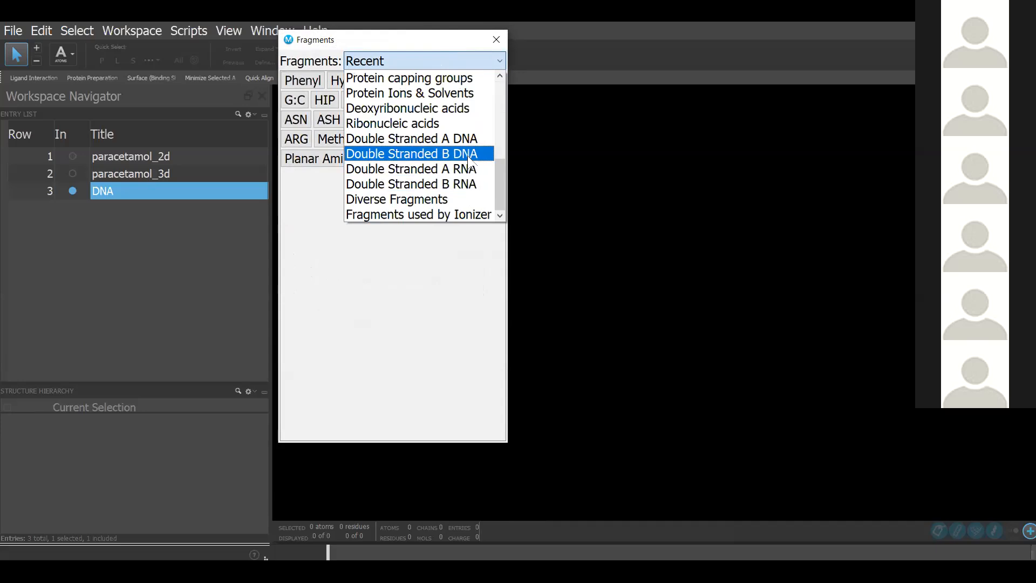
pyautogui.press('ctrl')
pyautogui.press('ctrl')
pyautogui.press('ctrl')
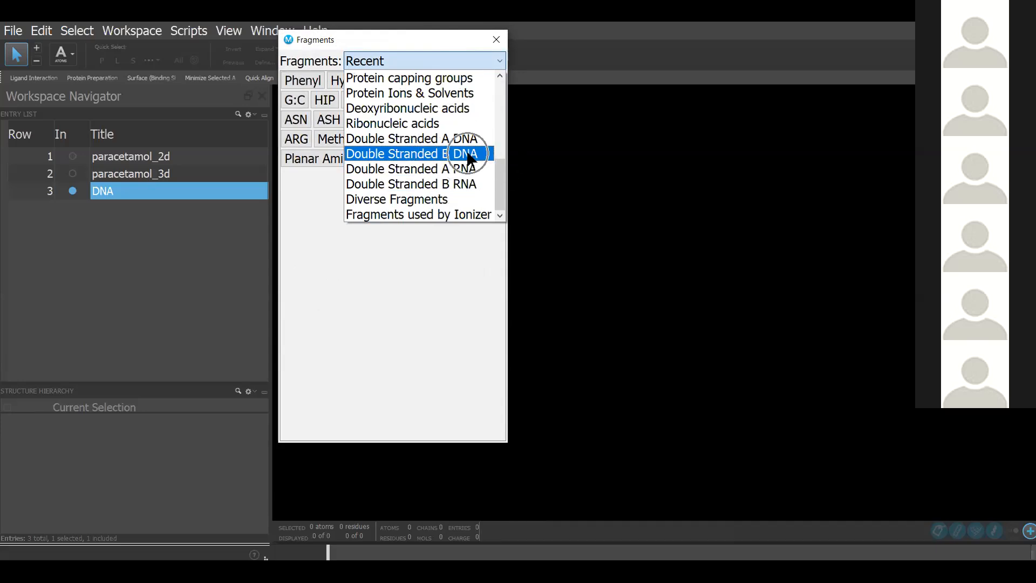
pyautogui.press('ctrl')
pyautogui.click(469, 155)
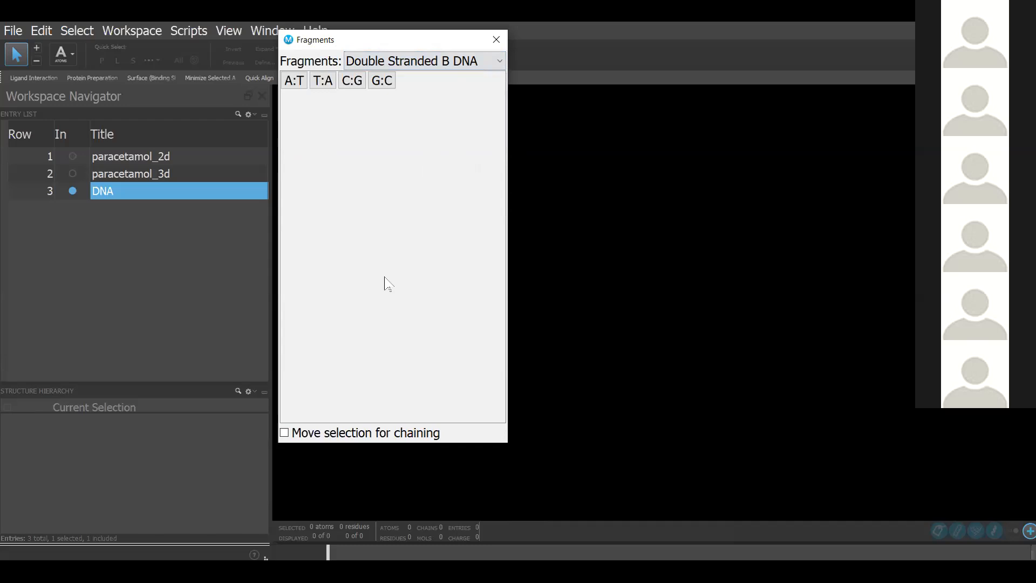
# - Enable moving the selection for chaining and build a 20-base-pair double helix by successively adding mixed A:T, T:A, C:G and G:C pairs
pyautogui.click(284, 434)
pyautogui.click(295, 82)
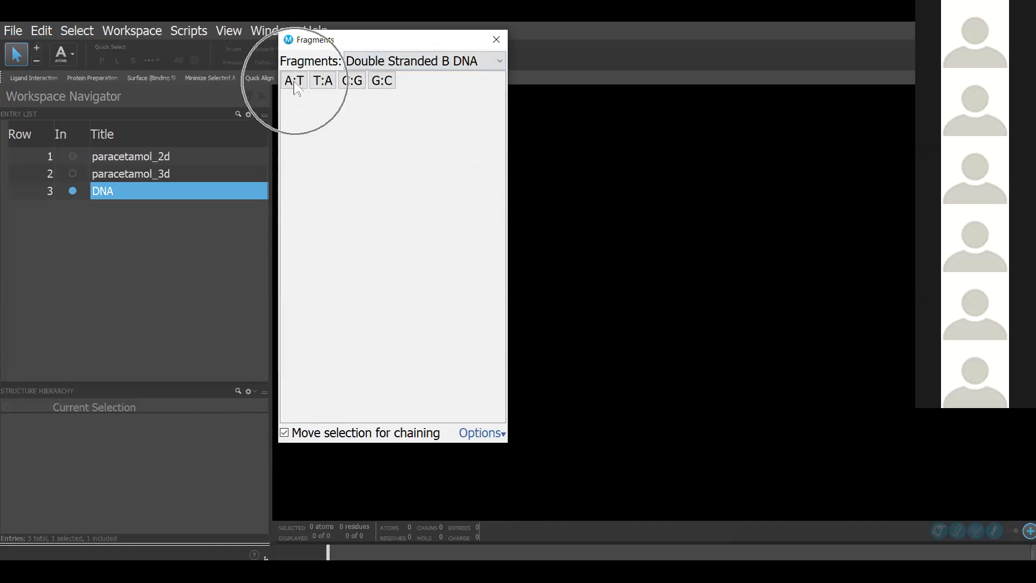
pyautogui.click(319, 80)
pyautogui.click(346, 80)
pyautogui.click(380, 80)
pyautogui.click(355, 80)
pyautogui.click(356, 80)
pyautogui.click(379, 80)
pyautogui.click(325, 80)
pyautogui.click(348, 81)
pyautogui.click(377, 82)
pyautogui.click(320, 78)
pyautogui.click(295, 81)
pyautogui.click(326, 81)
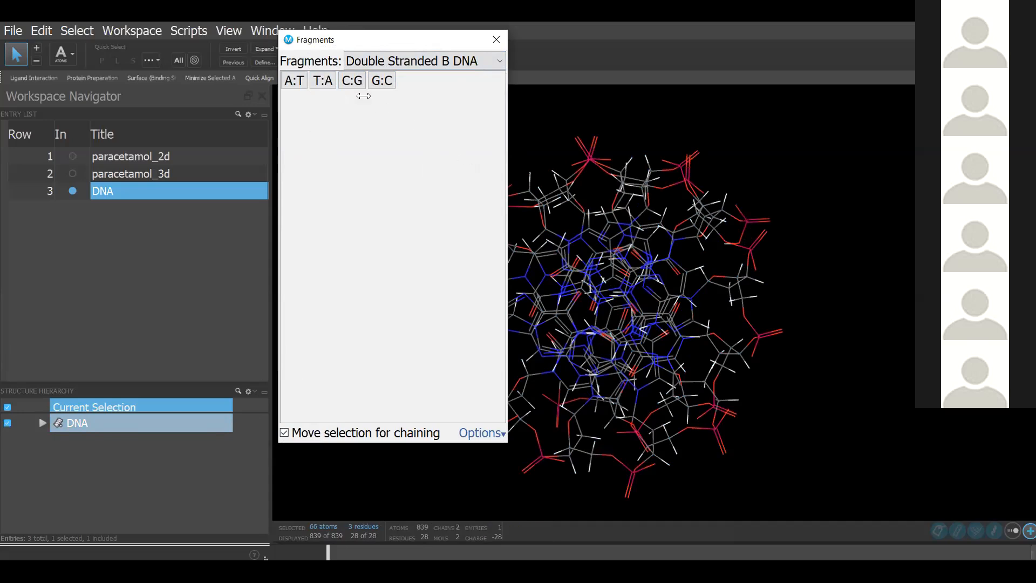
pyautogui.click(352, 80)
pyautogui.click(382, 80)
pyautogui.click(352, 80)
pyautogui.click(323, 80)
pyautogui.click(299, 81)
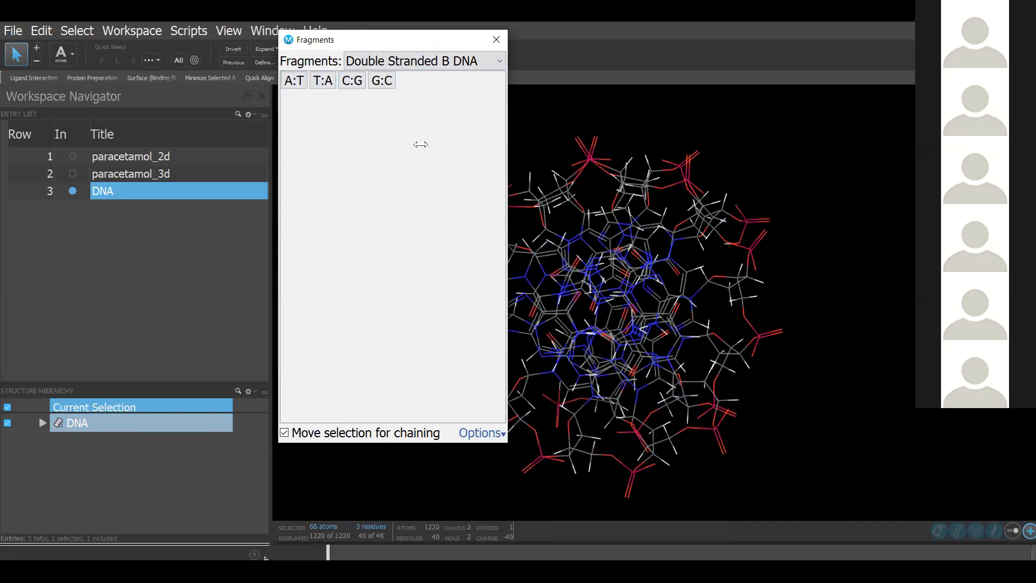
# - Close the fragment library and the 3D Builder, and fit the whole DNA helix upright in the workspace
pyautogui.click(496, 39)
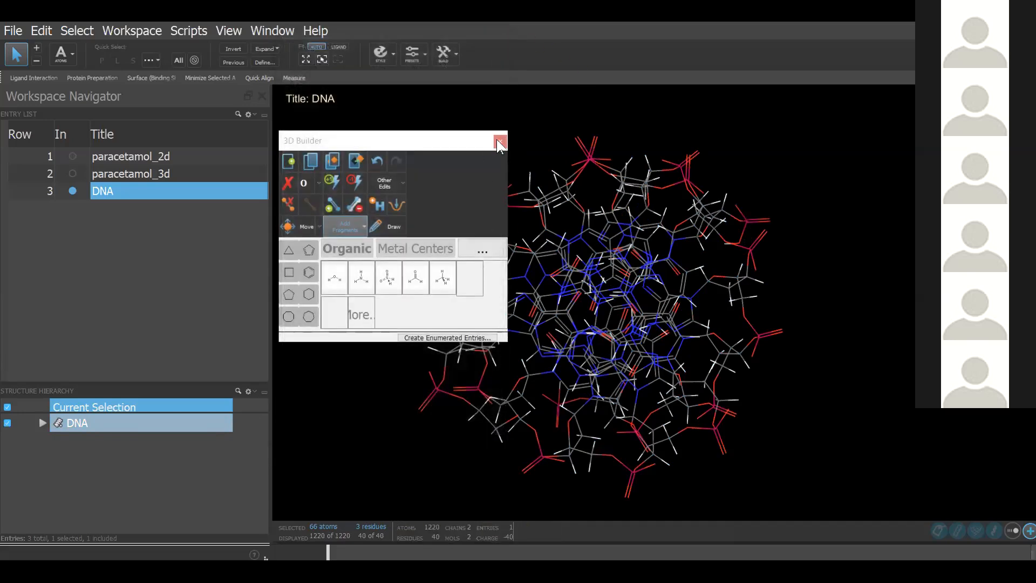
pyautogui.click(497, 140)
pyautogui.moveTo(789, 363); pyautogui.dragTo(824, 226, button='middle')
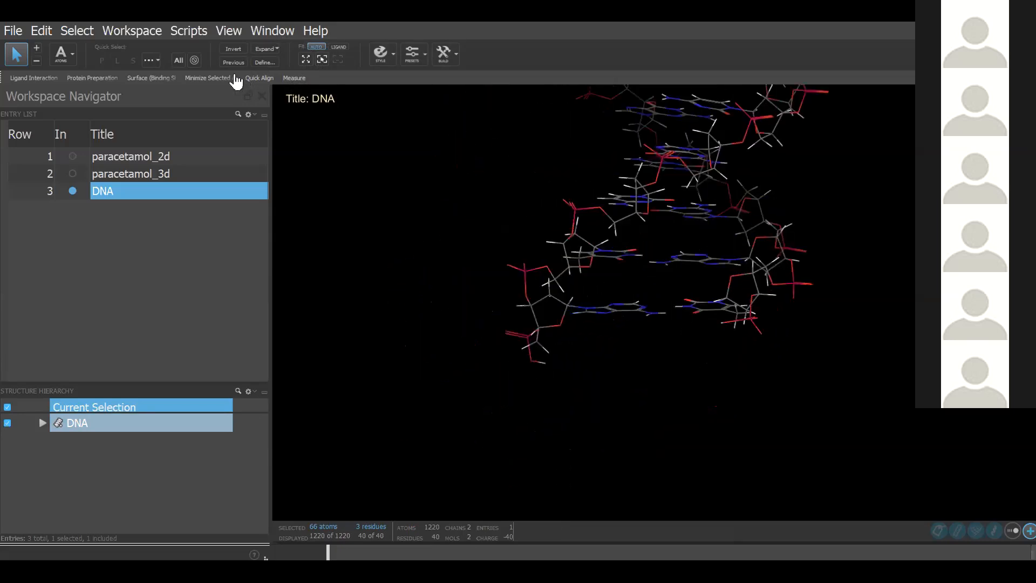
pyautogui.click(298, 61)
pyautogui.moveTo(835, 197); pyautogui.dragTo(730, 308)
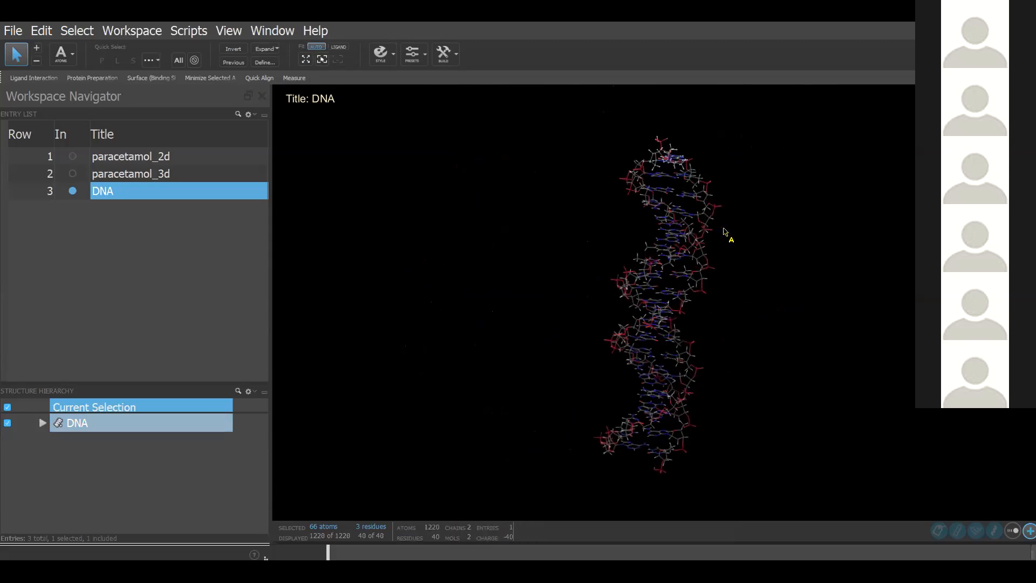
pyautogui.moveTo(838, 313); pyautogui.dragTo(842, 286, button='middle')
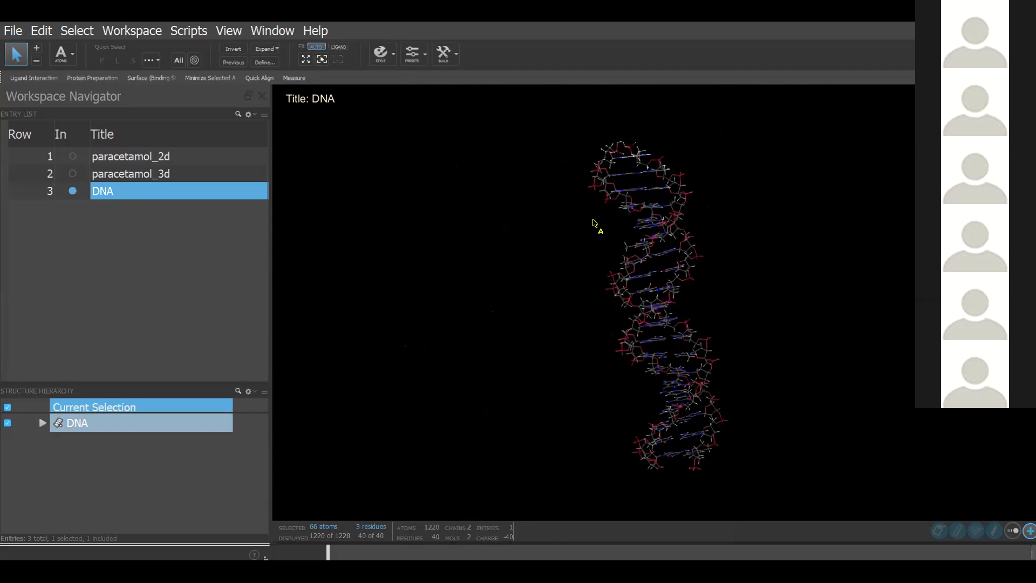
pyautogui.click(392, 63)
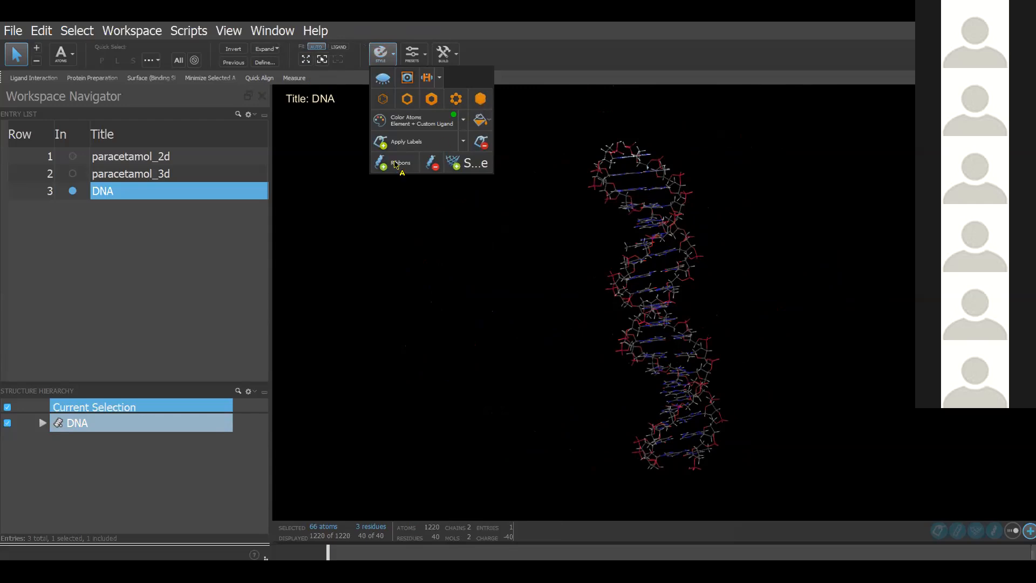
pyautogui.moveTo(396, 165)
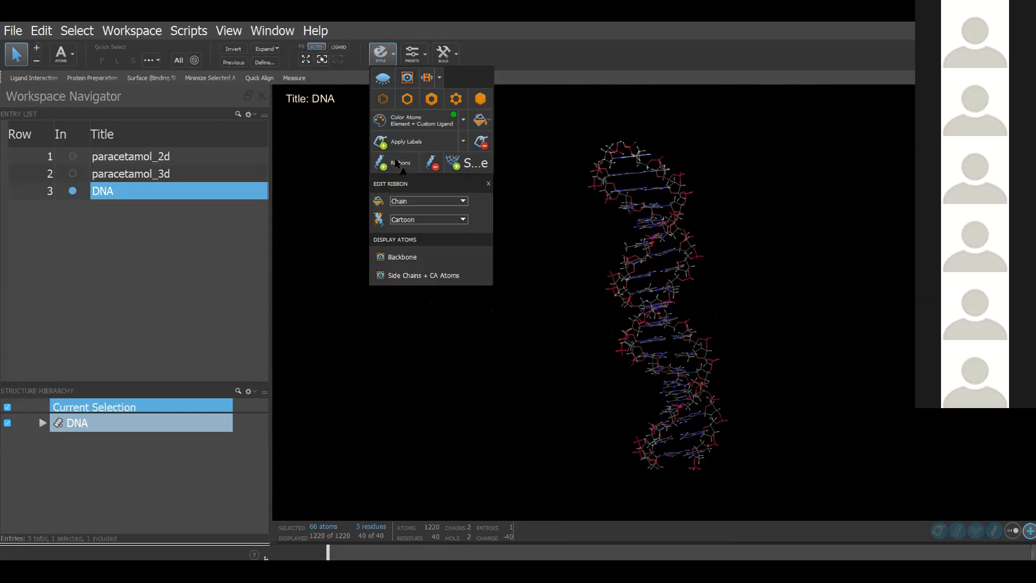
pyautogui.moveTo(520, 237); pyautogui.dragTo(718, 309)
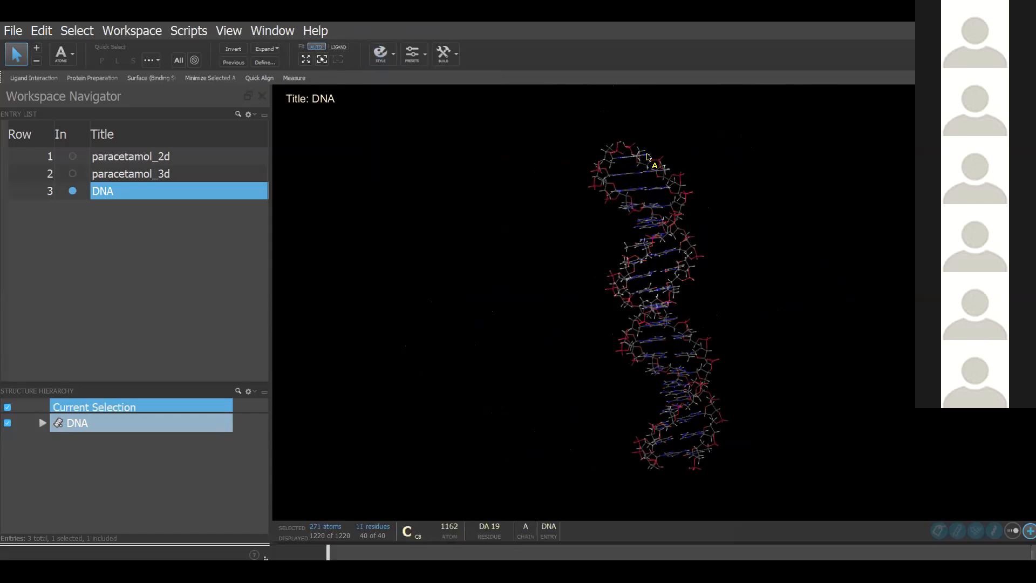
# - Set the picking level to Entries, select the whole DNA helix and add ribbons to it
pyautogui.click(60, 60)
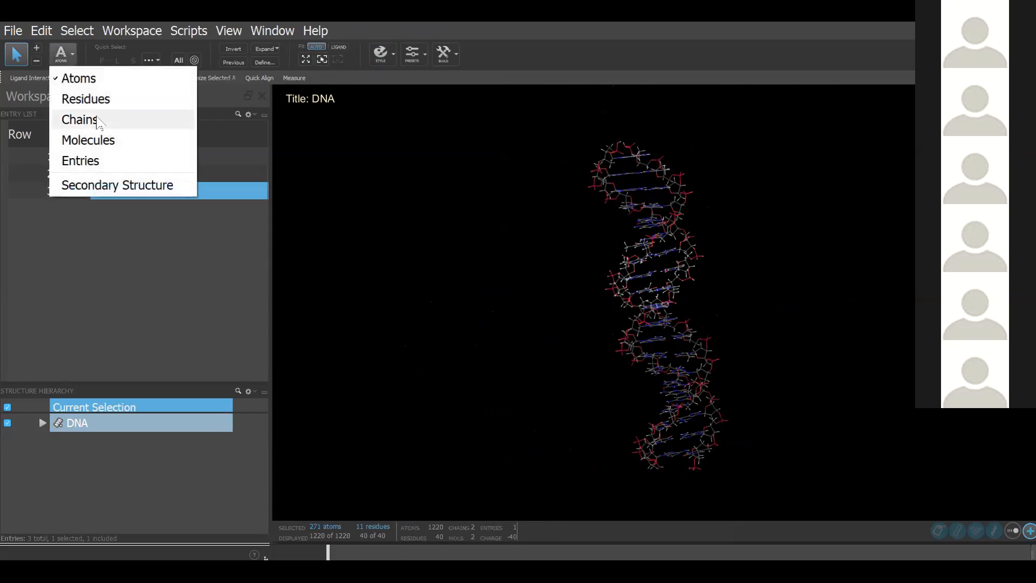
pyautogui.click(81, 160)
pyautogui.click(665, 235)
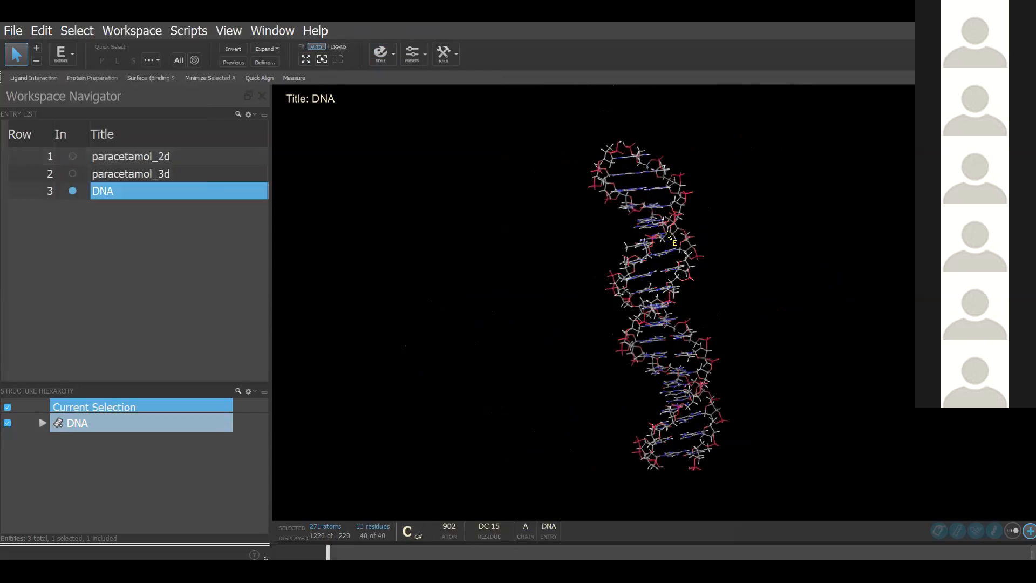
pyautogui.click(381, 53)
pyautogui.click(387, 163)
pyautogui.moveTo(783, 303); pyautogui.dragTo(794, 241, button='middle')
pyautogui.moveTo(793, 237); pyautogui.dragTo(703, 124)
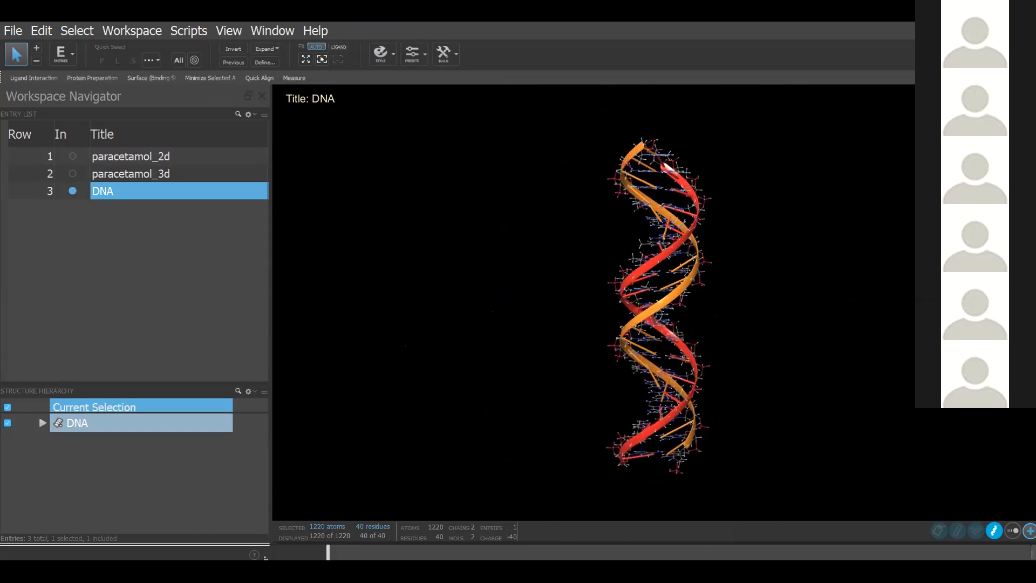
pyautogui.moveTo(759, 200); pyautogui.dragTo(747, 180, button='middle')
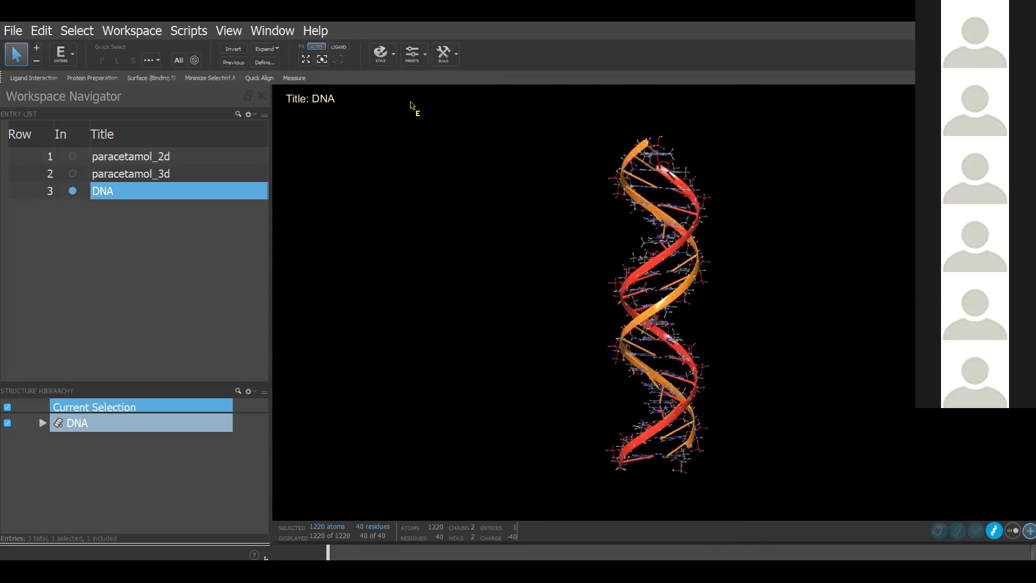
# - Include paracetamol_2d, paracetamol_3d and DNA in the workspace in turn and examine each structure from different angles
pyautogui.click(72, 156)
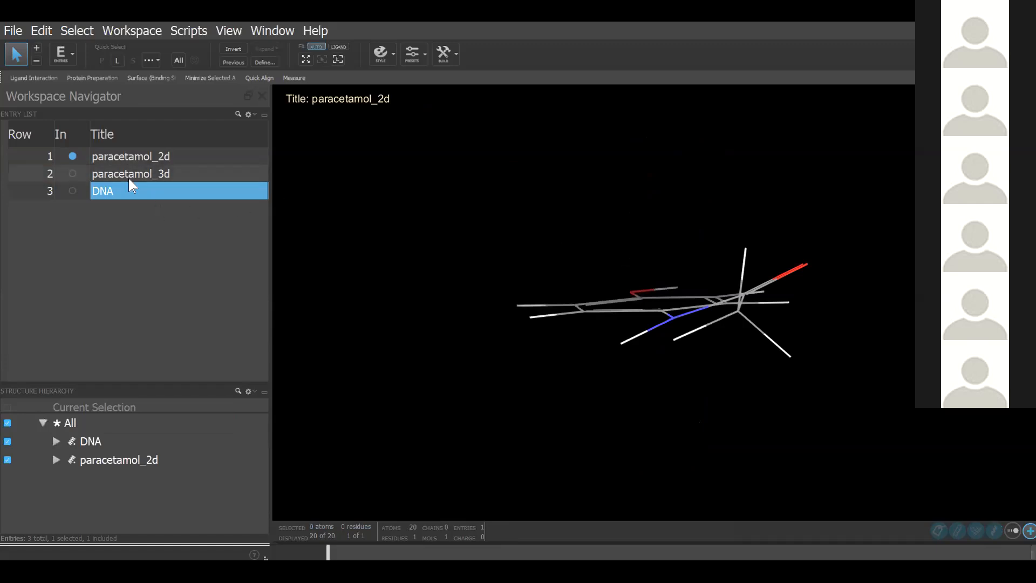
pyautogui.click(72, 173)
pyautogui.moveTo(608, 219); pyautogui.dragTo(624, 318, button='middle')
pyautogui.click(73, 191)
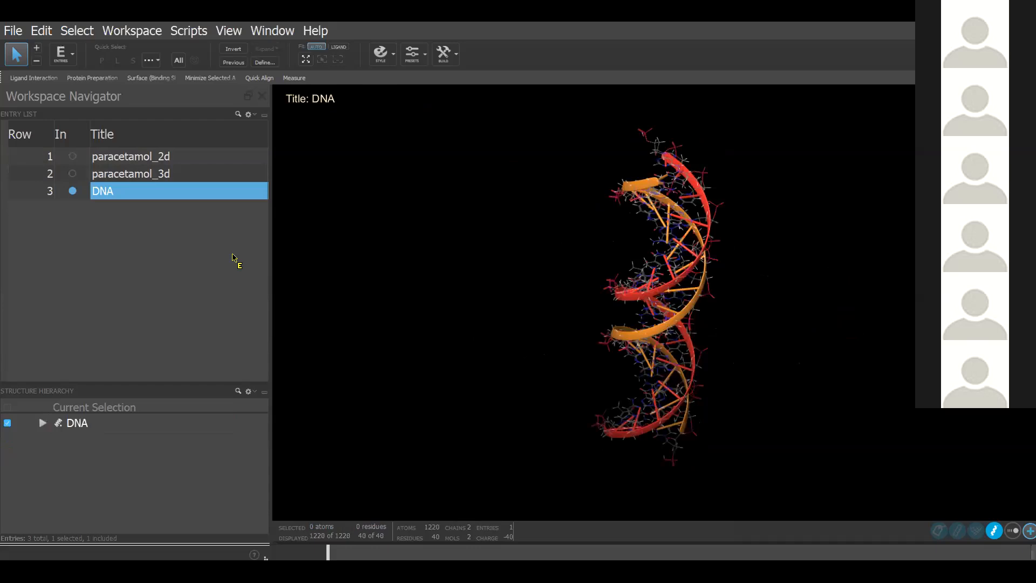
pyautogui.moveTo(775, 263); pyautogui.dragTo(713, 217, button='middle')
pyautogui.click(73, 156)
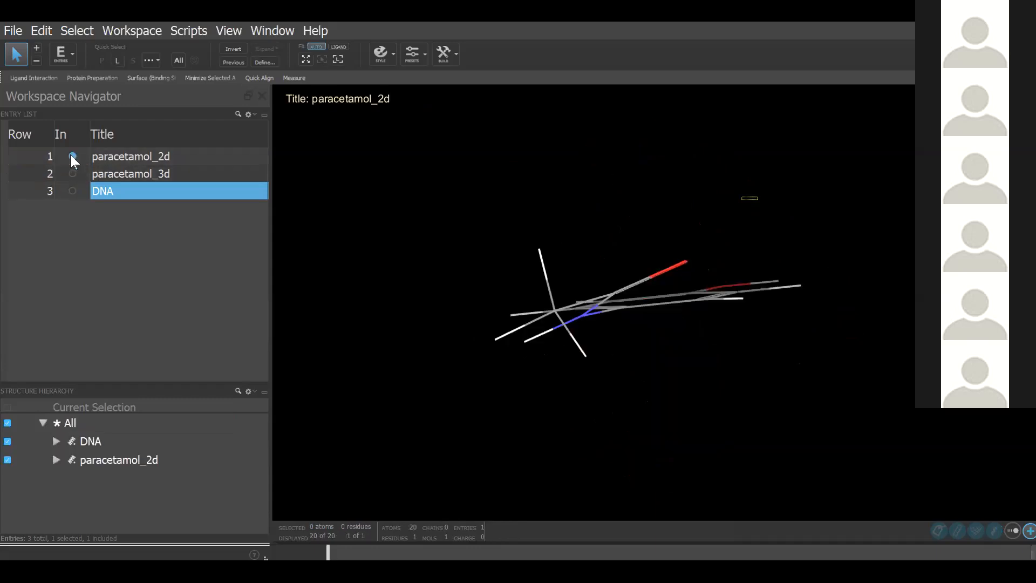
pyautogui.click(72, 174)
pyautogui.moveTo(718, 403); pyautogui.dragTo(772, 516, button='middle')
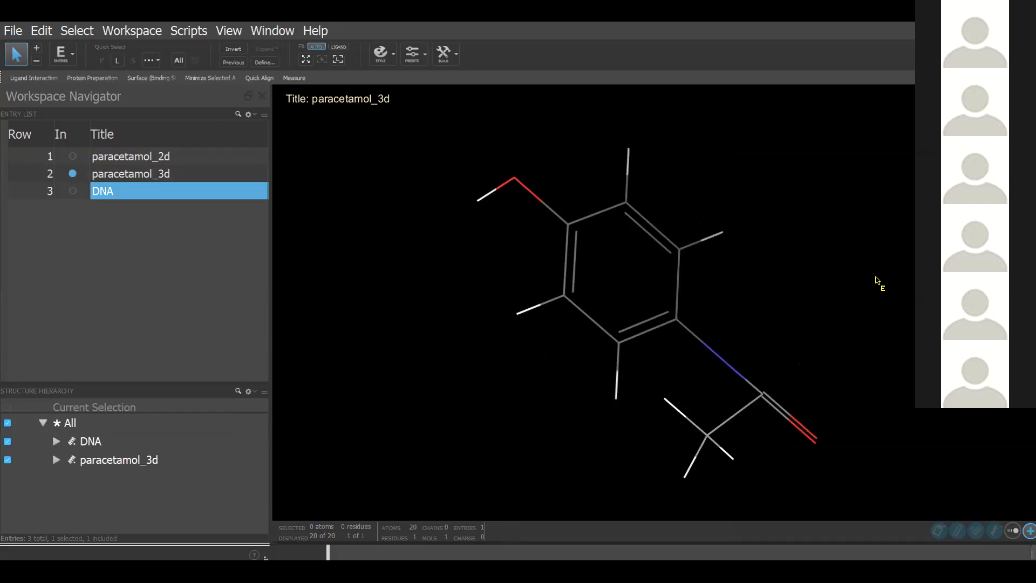
pyautogui.click(70, 190)
pyautogui.moveTo(637, 303); pyautogui.dragTo(580, 539, button='middle')
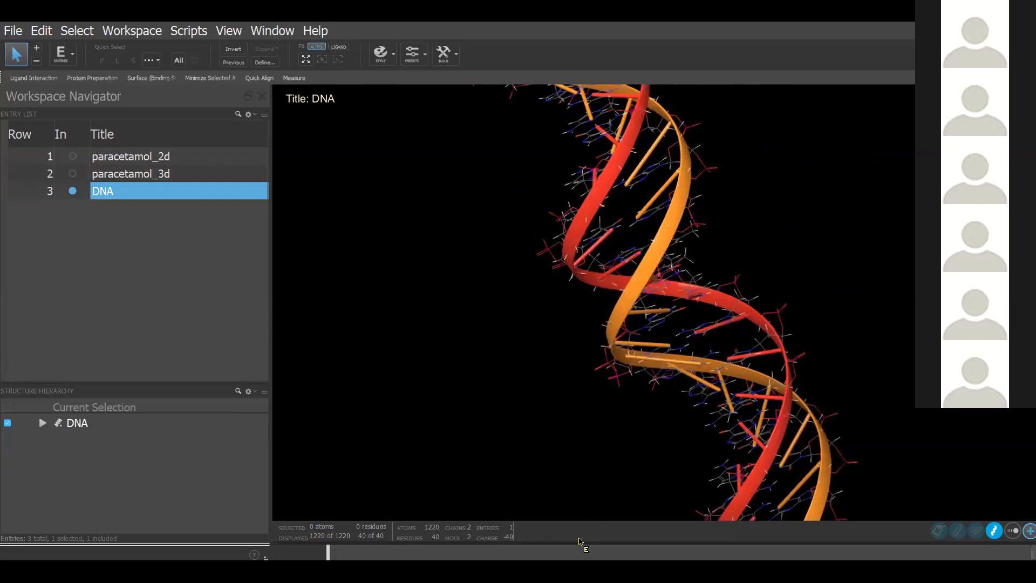
# - Switch to Google Chrome and search the web for "paracetamol"
pyautogui.press('super')
pyautogui.write('chr')
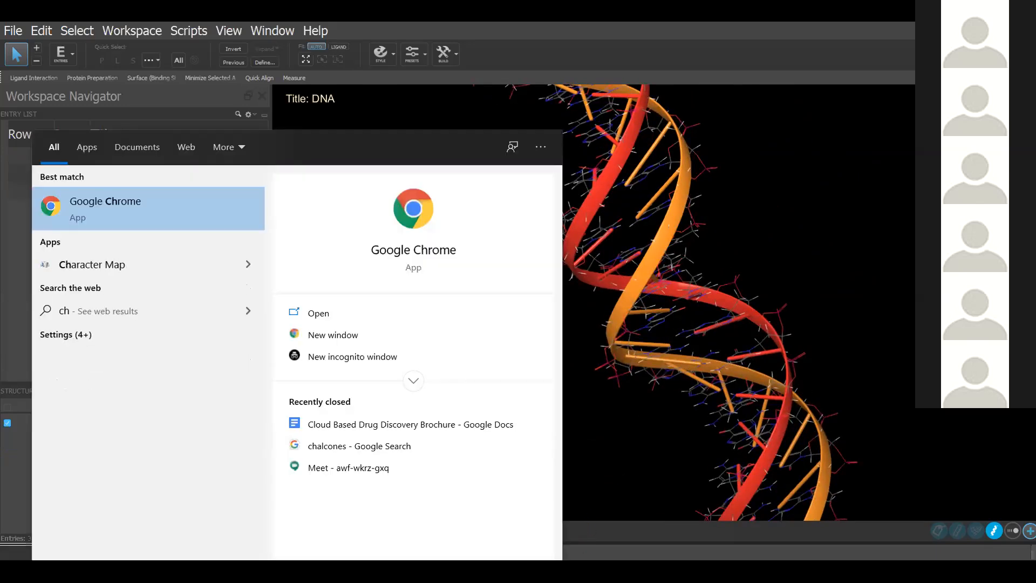
pyautogui.click(103, 208)
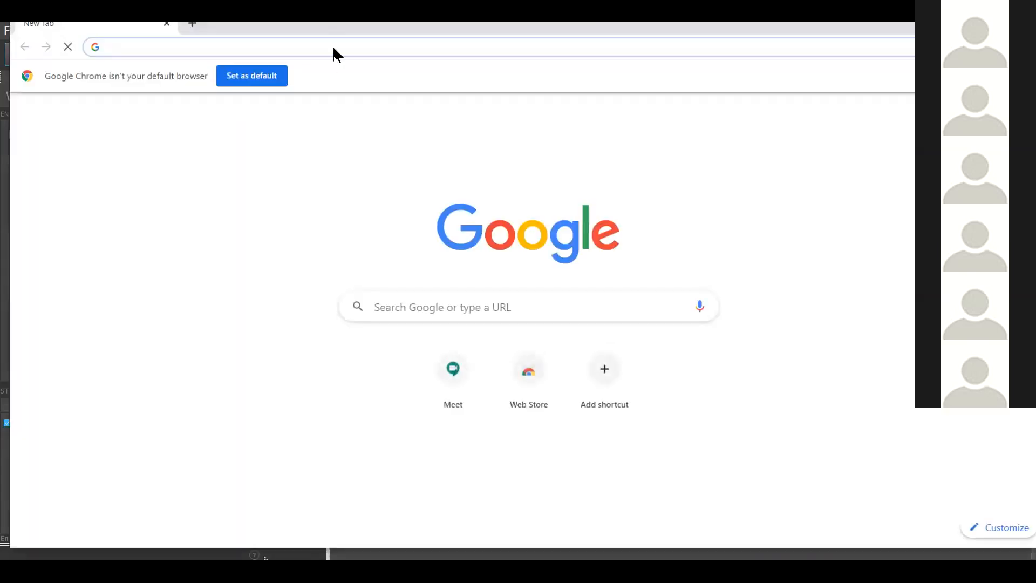
pyautogui.write('pa')
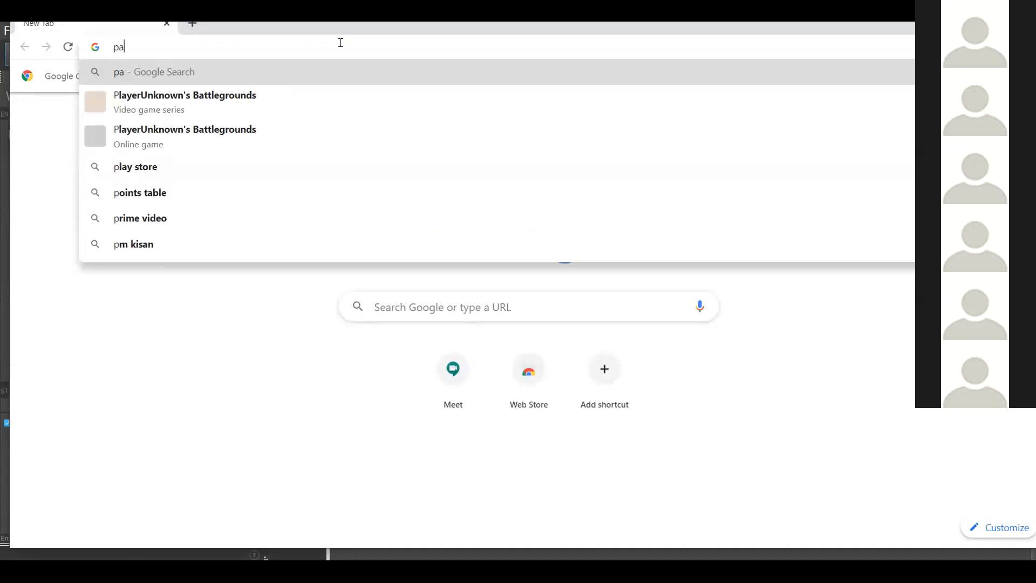
pyautogui.write('racetamol')
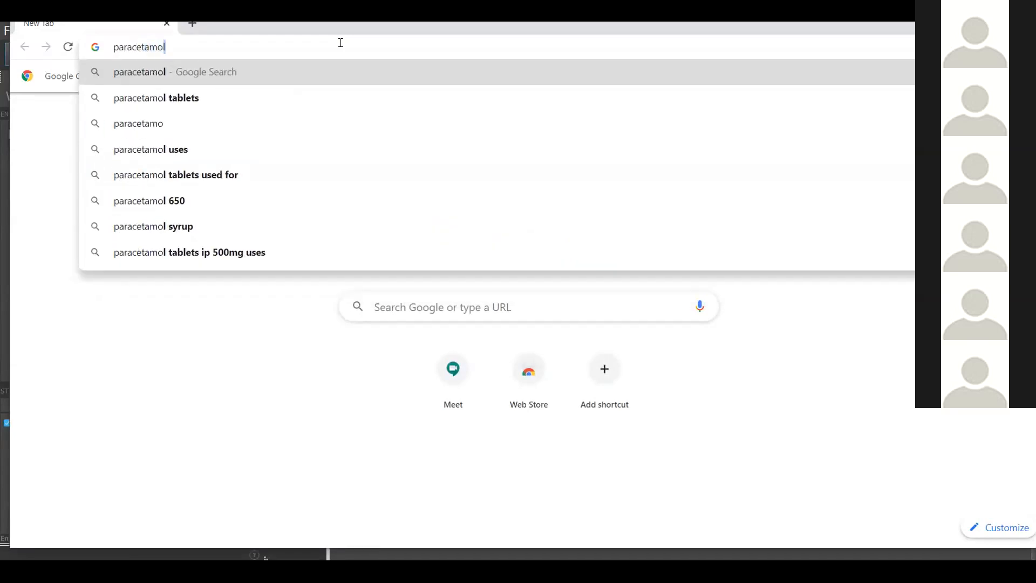
pyautogui.press('Return')
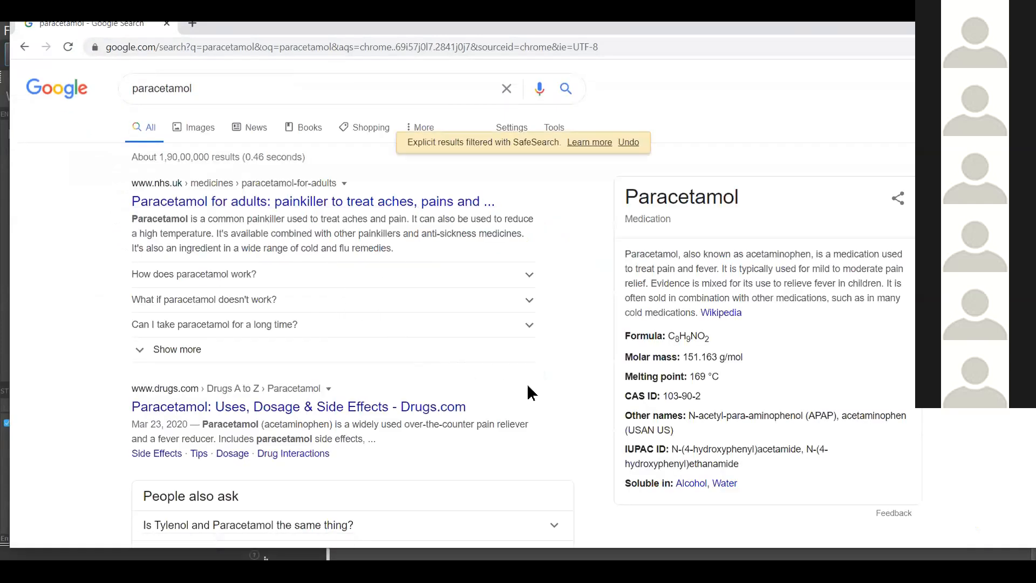
# - Look through the paracetamol search results and open the Wikipedia article on the drug
pyautogui.scroll(-3, 538, 286)
pyautogui.scroll(-3, 529, 297)
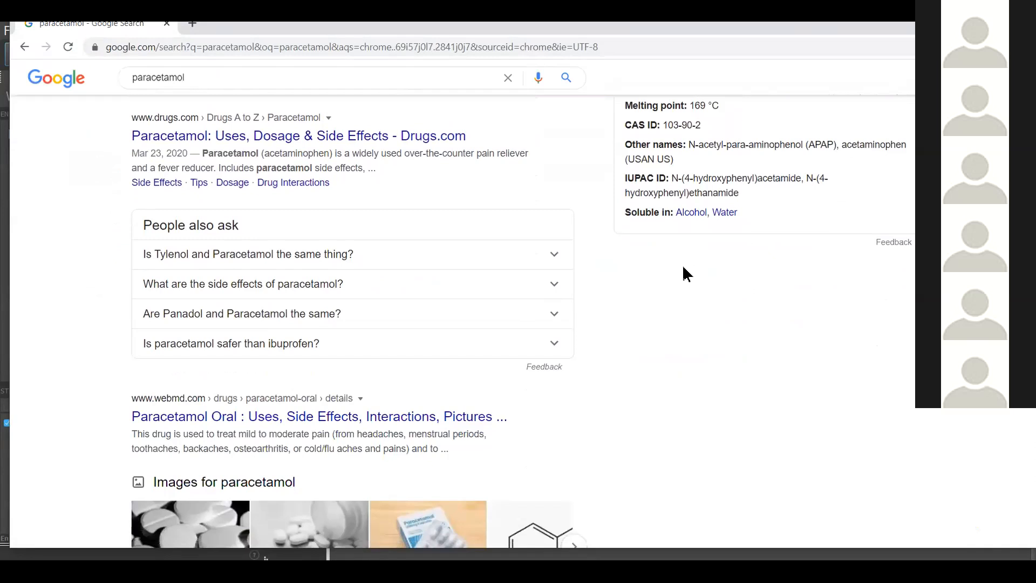
pyautogui.scroll(4, 702, 278)
pyautogui.click(723, 247)
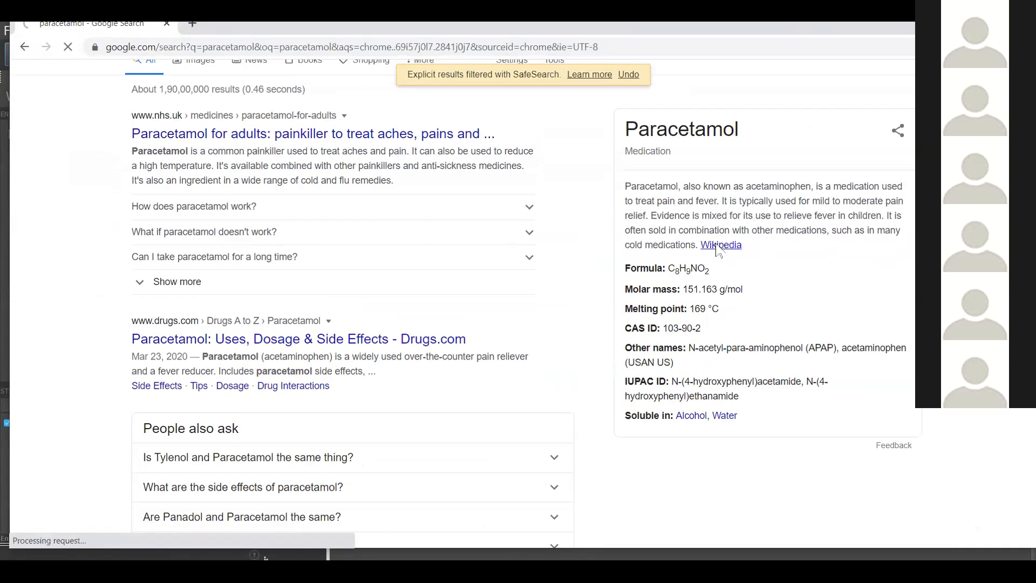
# - Reveal the SMILES string in the Wikipedia article's identifier box and copy it to the clipboard
pyautogui.scroll(-3, 724, 251)
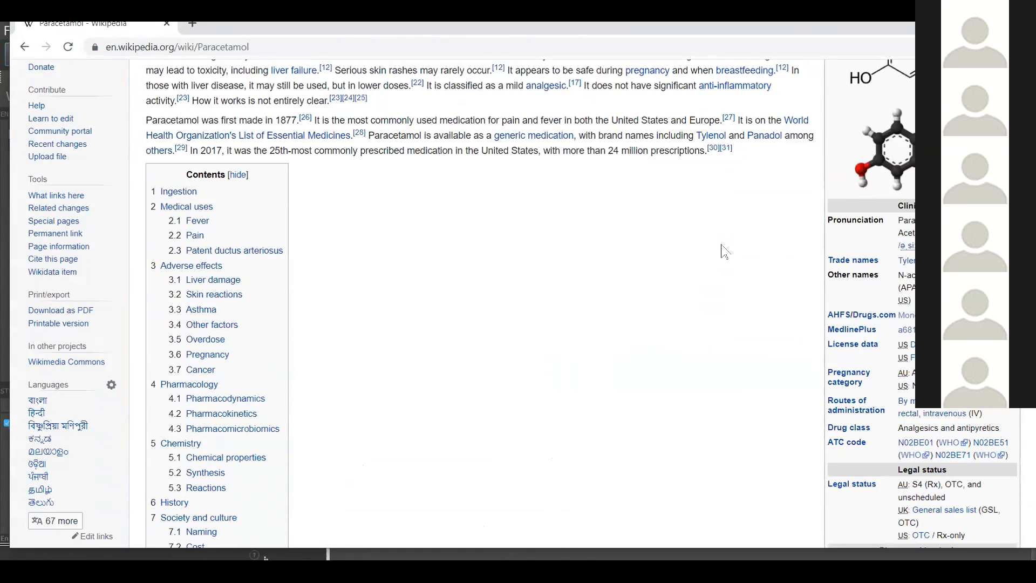
pyautogui.scroll(-6, 723, 252)
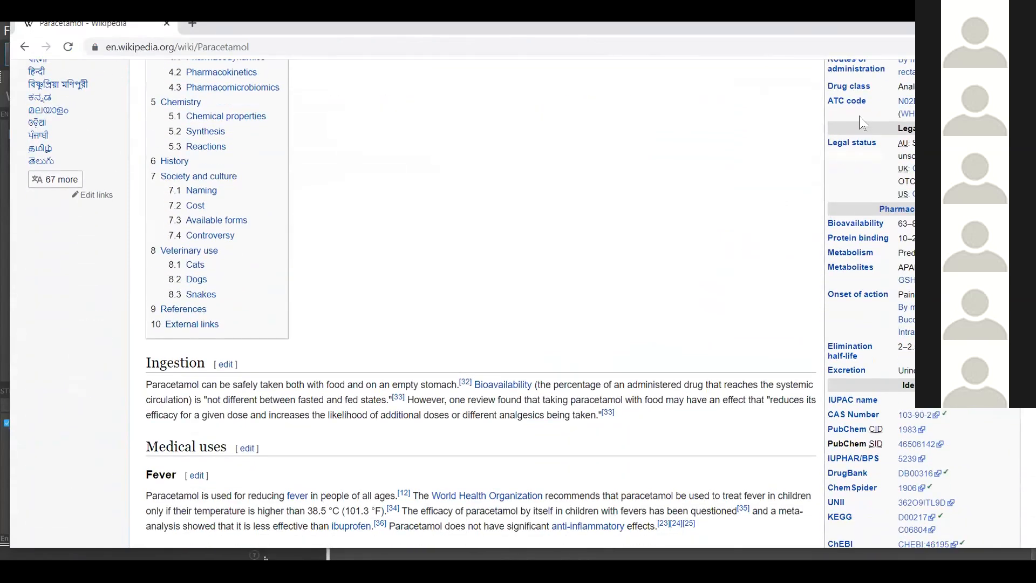
pyautogui.scroll(-6, 480, 302)
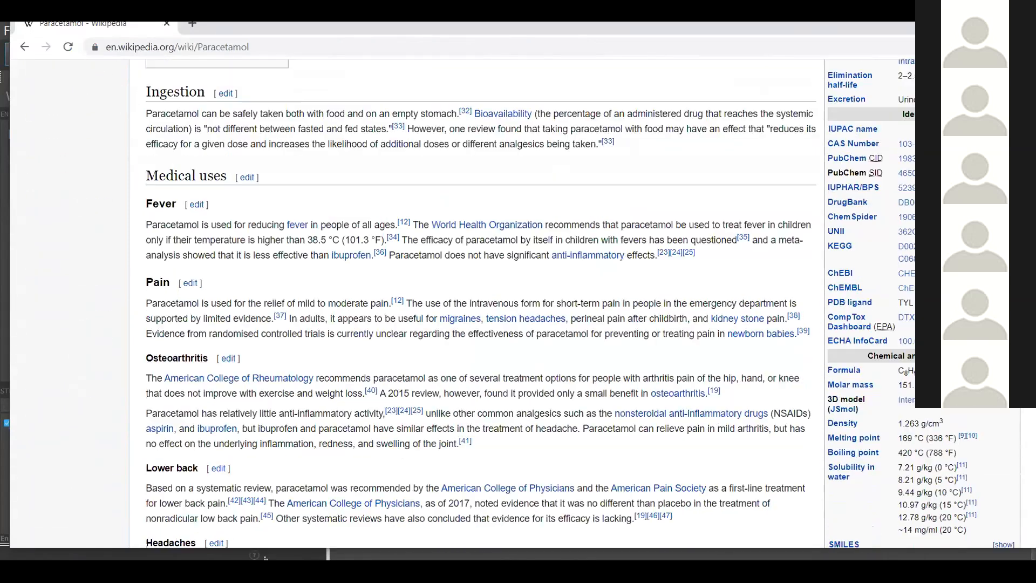
pyautogui.scroll(-2, 481, 302)
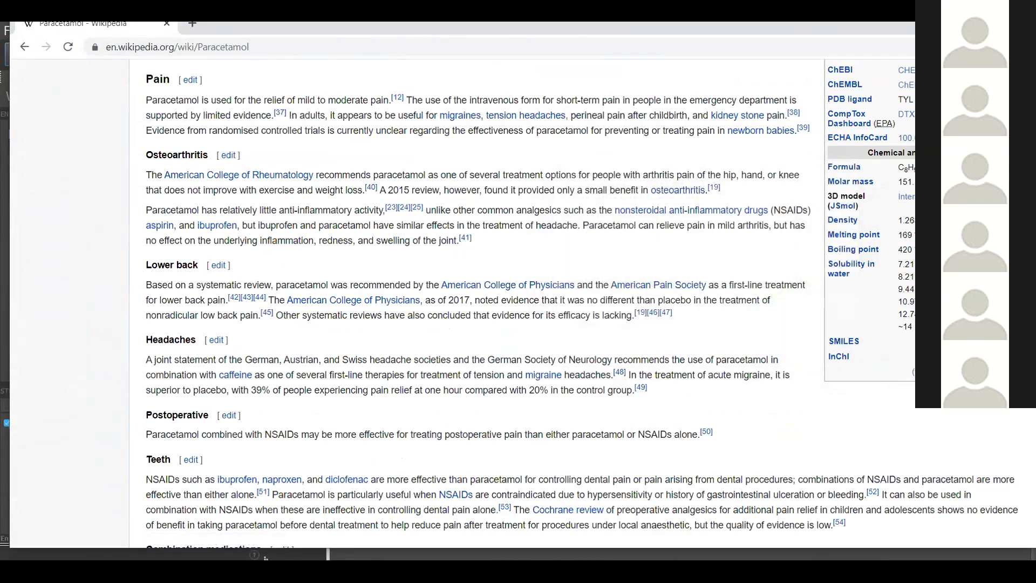
pyautogui.click(843, 341)
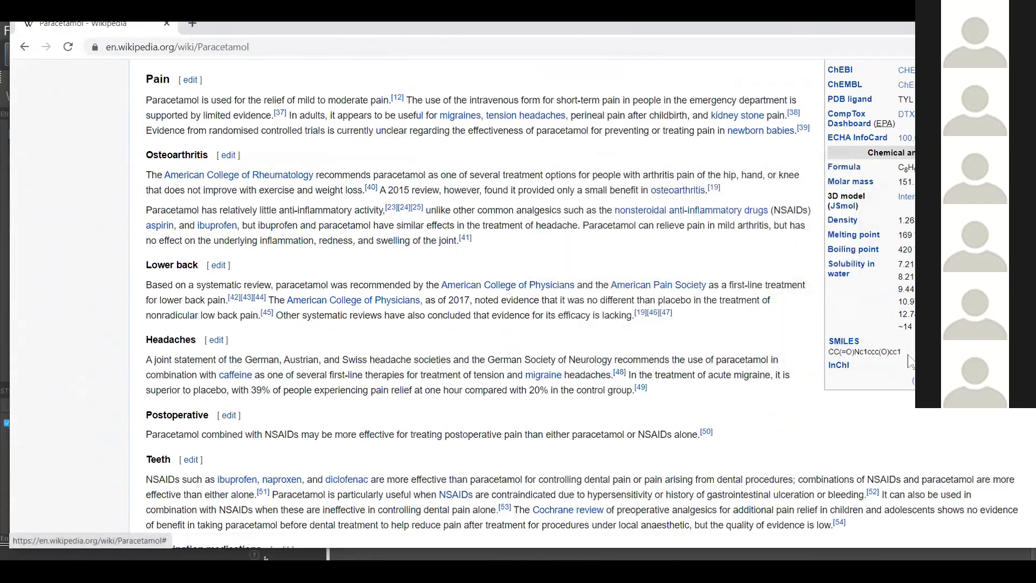
pyautogui.moveTo(907, 360); pyautogui.dragTo(828, 359)
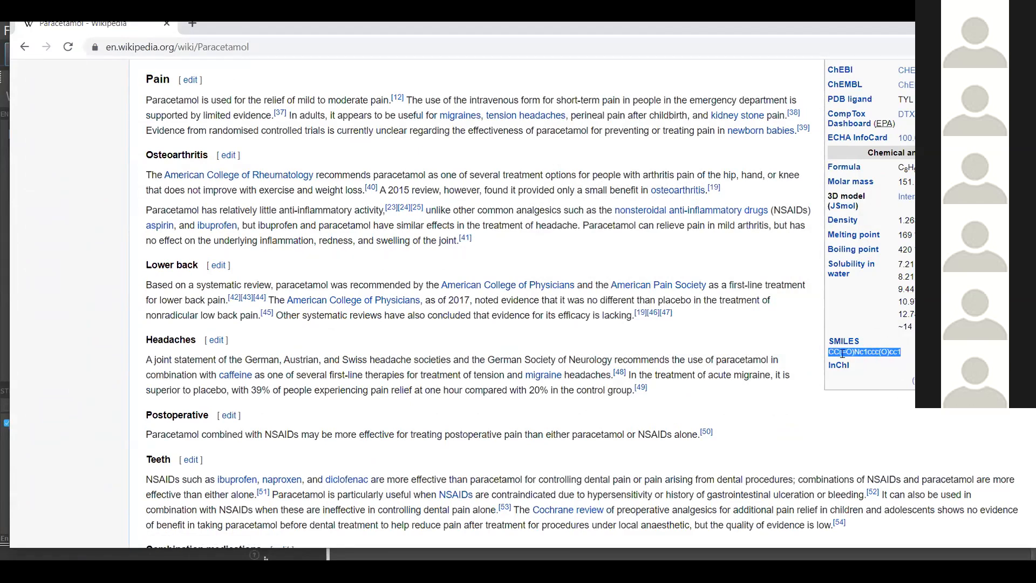
pyautogui.rightClick(844, 355)
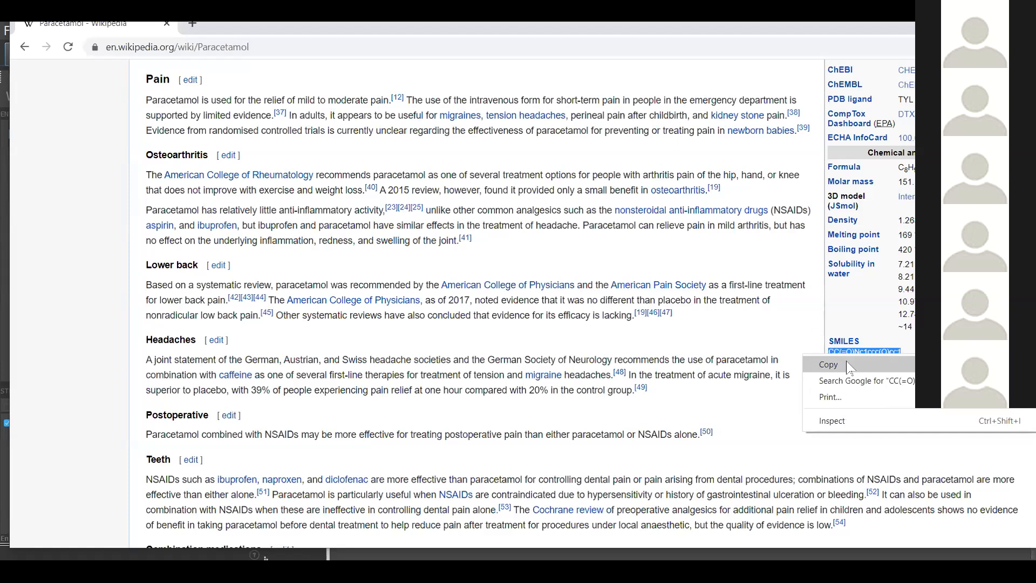
pyautogui.click(849, 367)
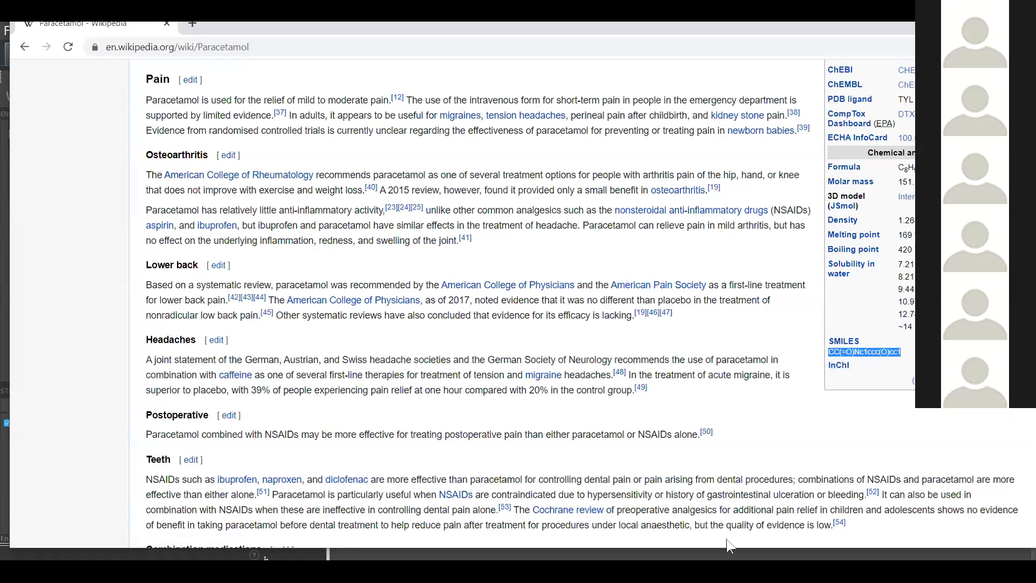
# - Switch back to Maestro, create a new empty entry titled S with the 3D Builder, and close the builder
pyautogui.hotkey('alt', 'Tab')
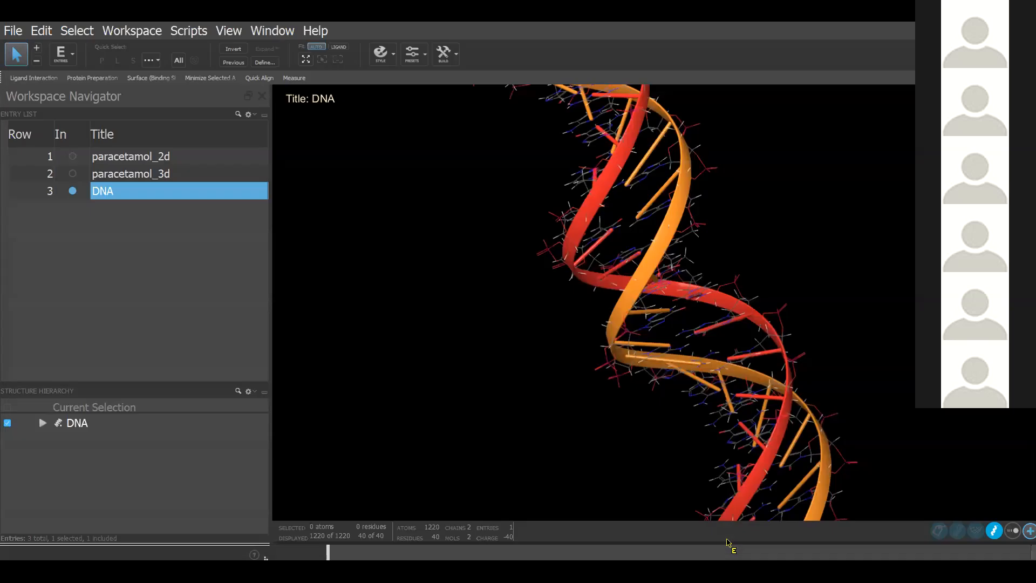
pyautogui.click(444, 53)
pyautogui.click(290, 158)
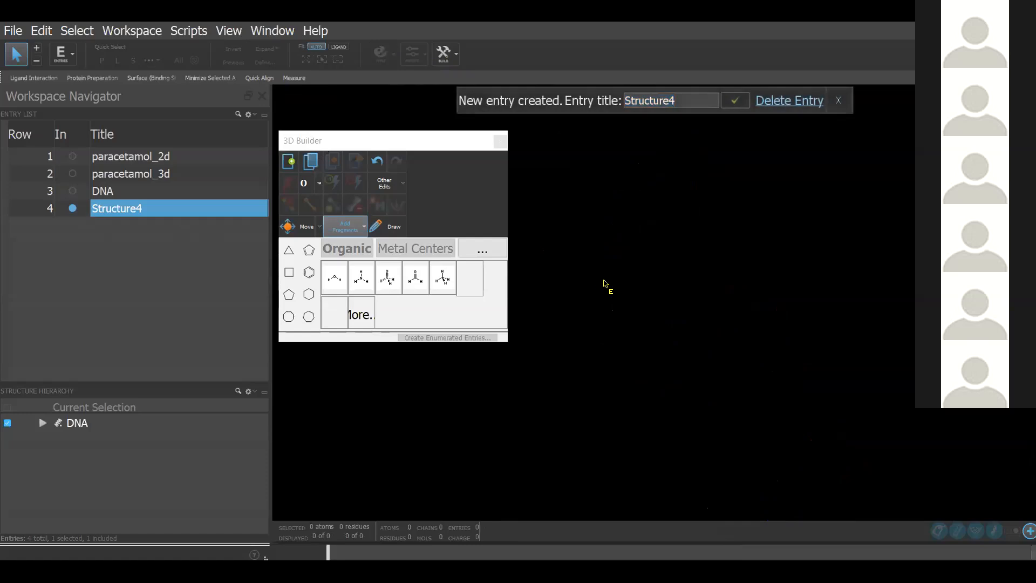
pyautogui.press('BackSpace')
pyautogui.press('BackSpace')
pyautogui.press('BackSpace')
pyautogui.press('BackSpace')
pyautogui.press('BackSpace')
pyautogui.press('BackSpace')
pyautogui.press('BackSpace')
pyautogui.press('BackSpace')
pyautogui.press('Return')
pyautogui.press('c')
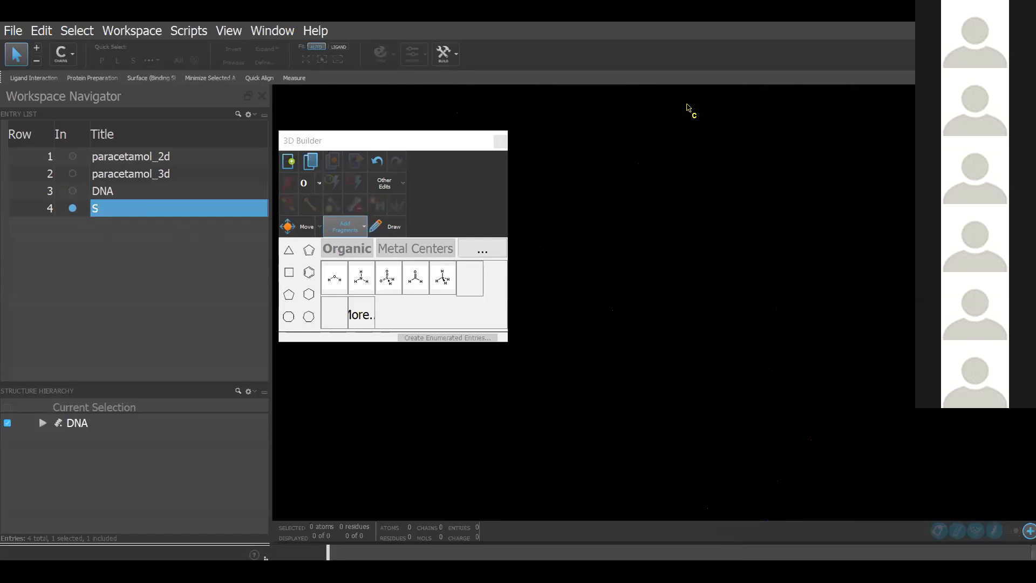
pyautogui.click(501, 141)
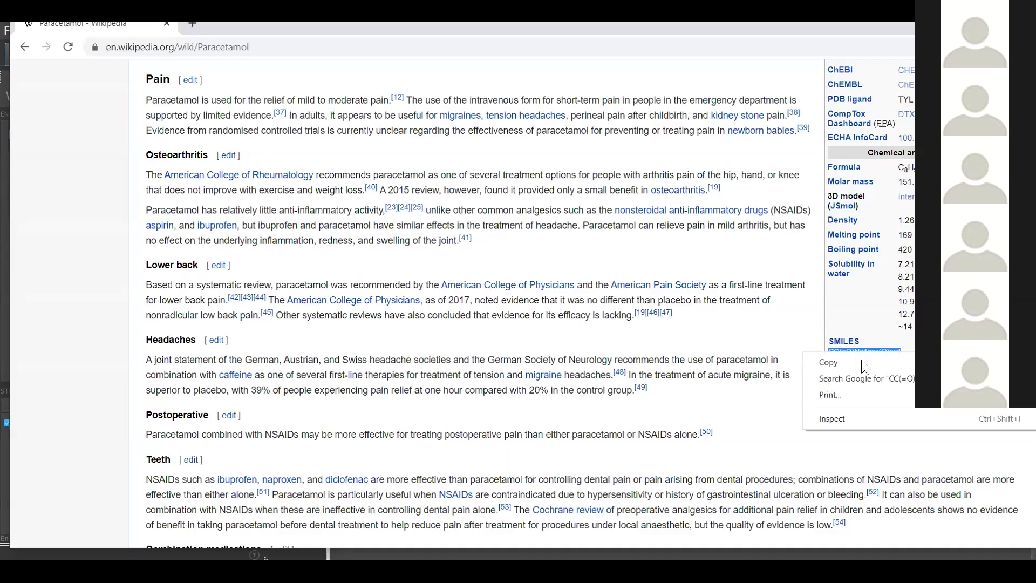
# - Switch to Chrome, copy the selected paracetamol SMILES string again, and return to Maestro
pyautogui.click(829, 421)
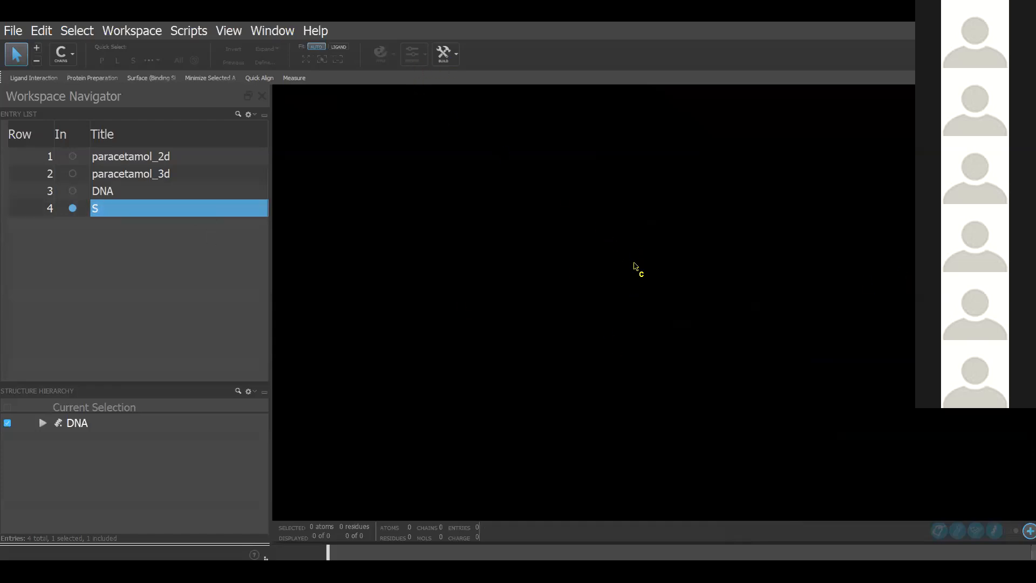
pyautogui.hotkey('alt', 'Tab')
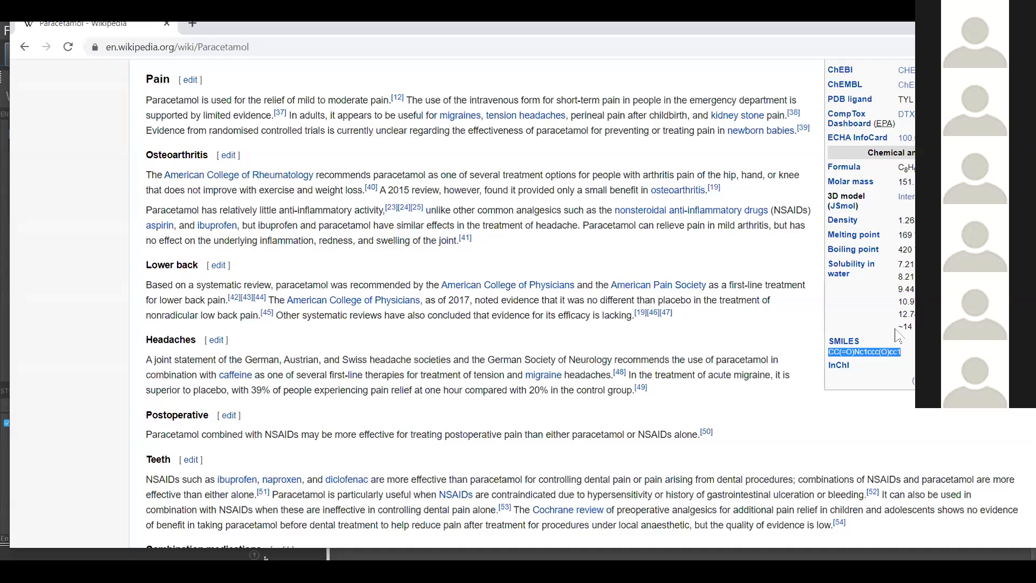
pyautogui.rightClick(870, 354)
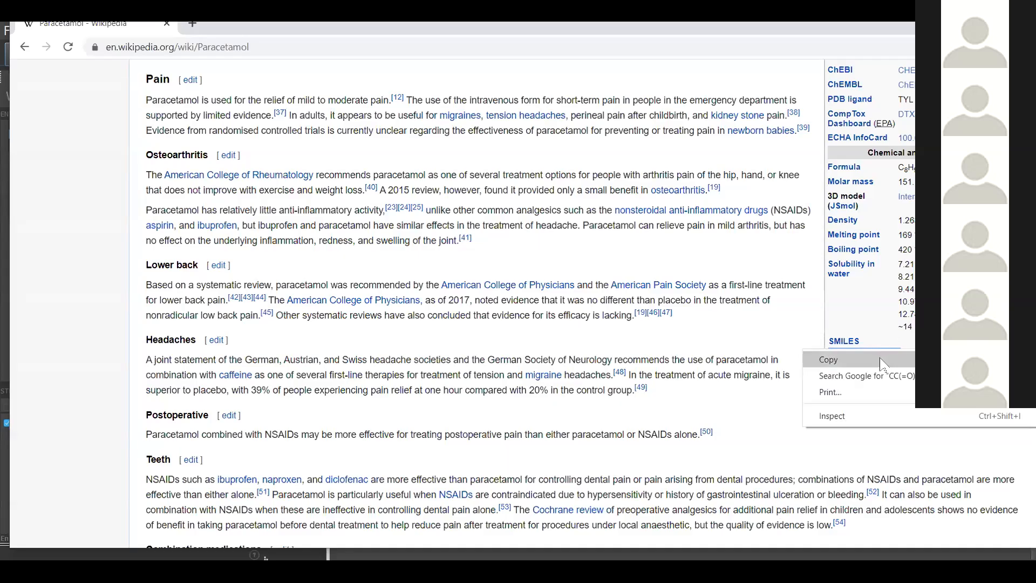
pyautogui.click(831, 359)
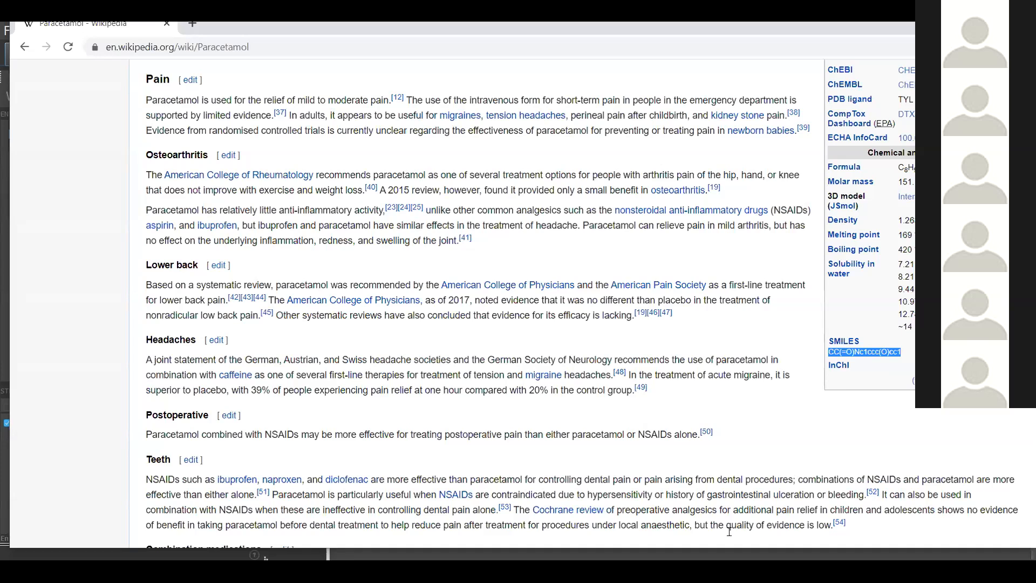
pyautogui.hotkey('alt', 'Tab')
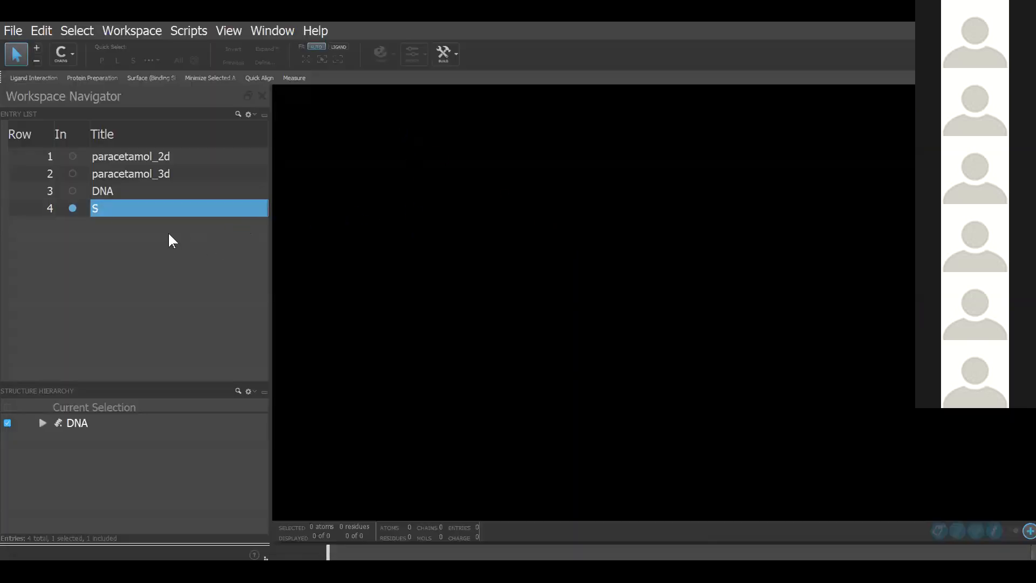
# - Include DNA, paracetamol_3d, paracetamol_2d and the empty entry S in the workspace in turn
pyautogui.click(73, 191)
pyautogui.click(73, 173)
pyautogui.click(72, 156)
pyautogui.click(73, 208)
pyautogui.rightClick(616, 222)
pyautogui.click(574, 215)
# - Go to the Wikipedia page in Chrome, recopy paracetamol's SMILES string and switch back to Maestro
pyautogui.hotkey('alt', 'Tab')
pyautogui.rightClick(855, 356)
pyautogui.click(856, 364)
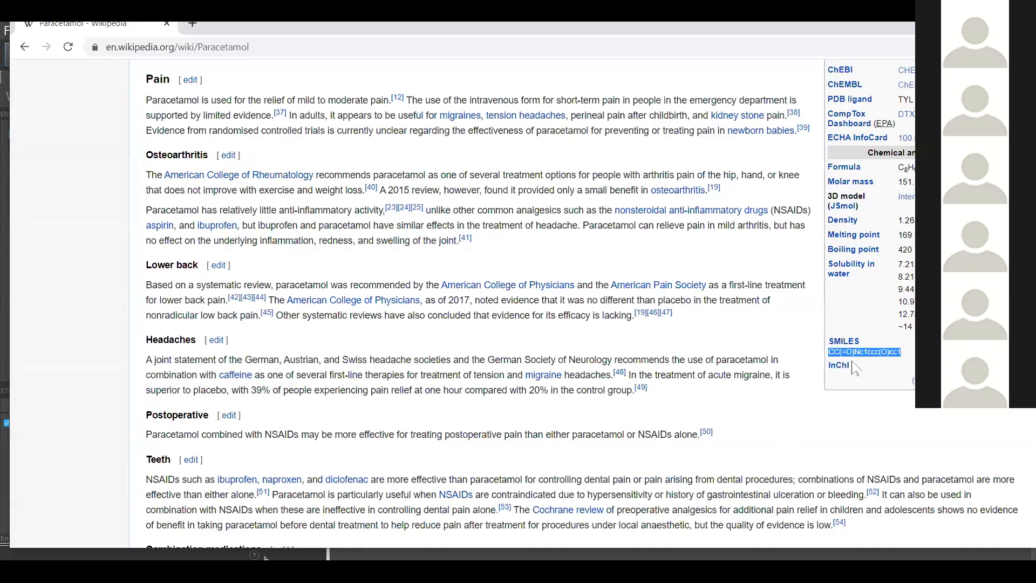
pyautogui.hotkey('alt', 'Tab')
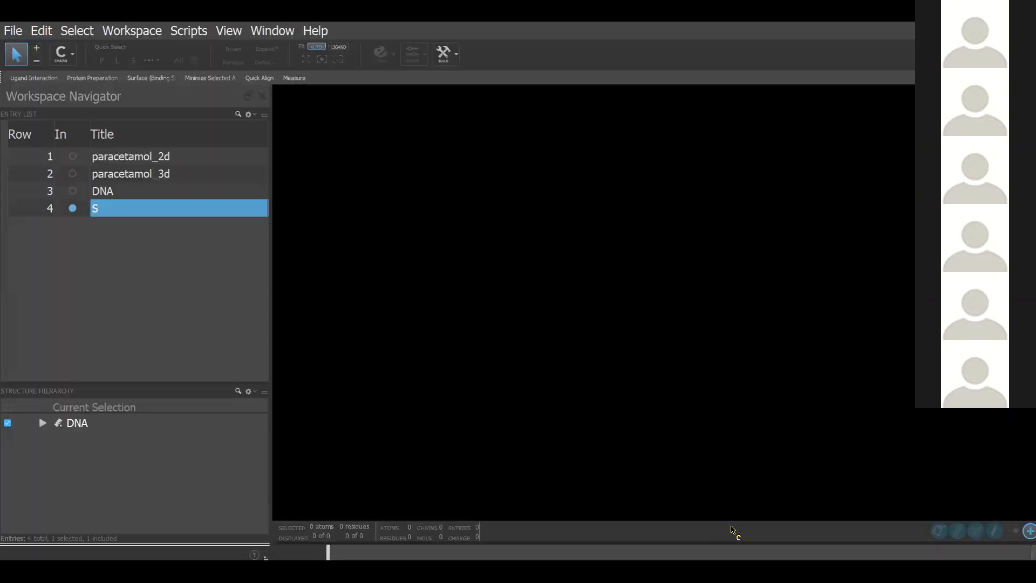
# - Switch to Chrome, search for "chalcones" in a new browser tab, and open the Wikipedia article on chalcone
pyautogui.hotkey('alt', 'Tab')
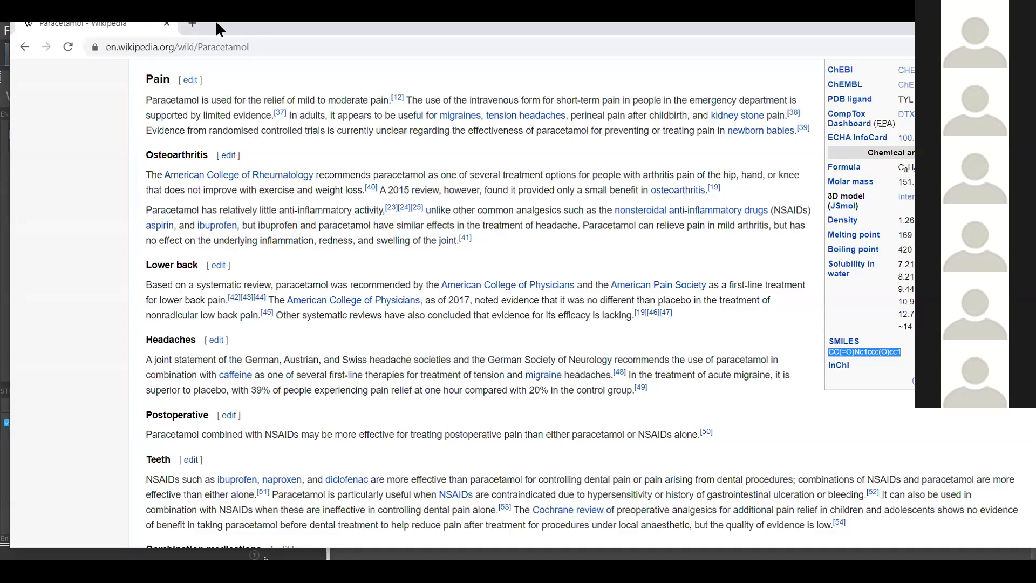
pyautogui.click(191, 24)
pyautogui.write('chalcones')
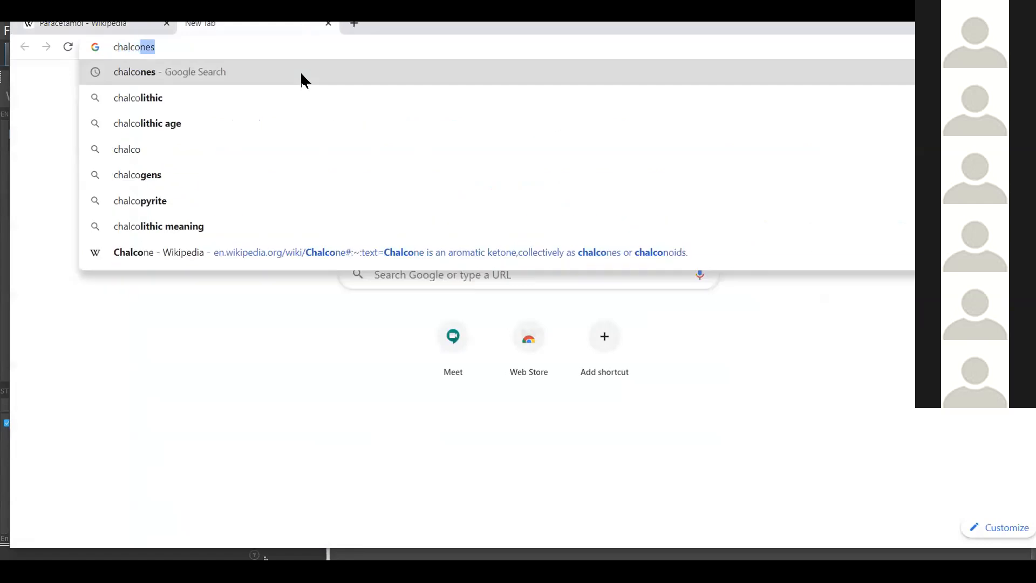
pyautogui.press('Return')
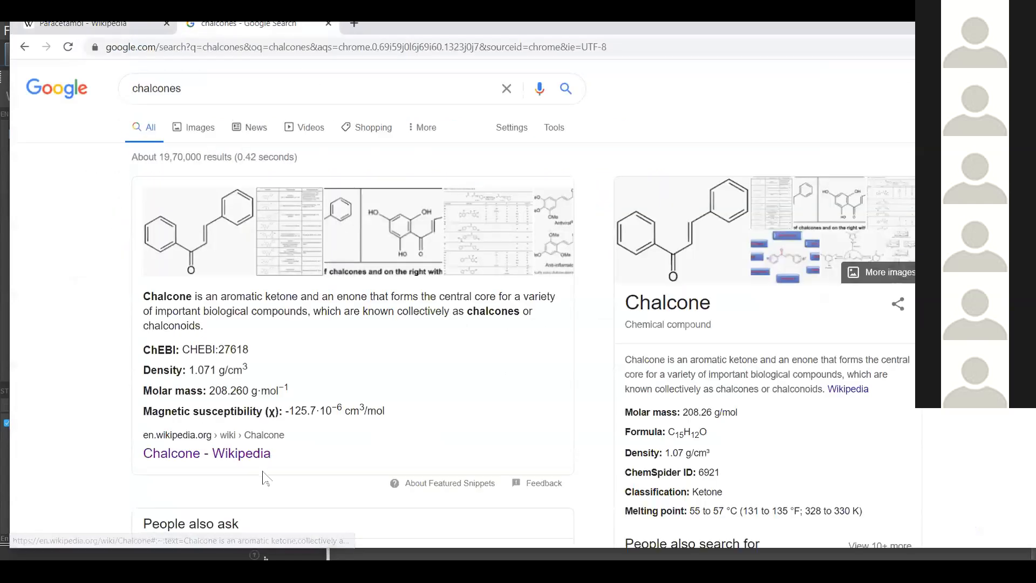
pyautogui.click(559, 418)
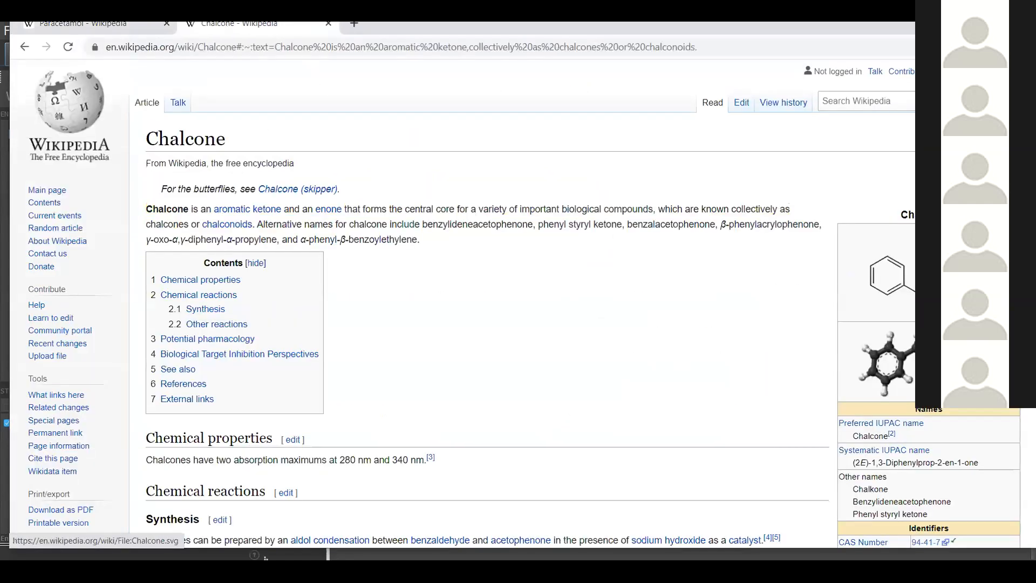
# - Reveal the SMILES string in the chalcone article's identifier box and copy it to the clipboard
pyautogui.scroll(-10, 897, 288)
pyautogui.scroll(1, 898, 288)
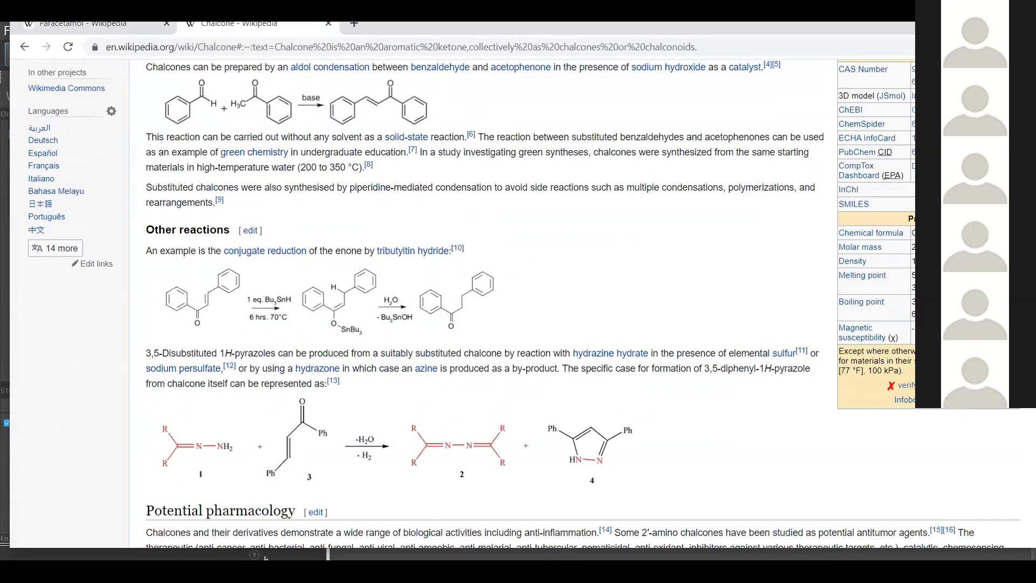
pyautogui.tripleClick(885, 217)
pyautogui.rightClick(885, 215)
pyautogui.click(890, 225)
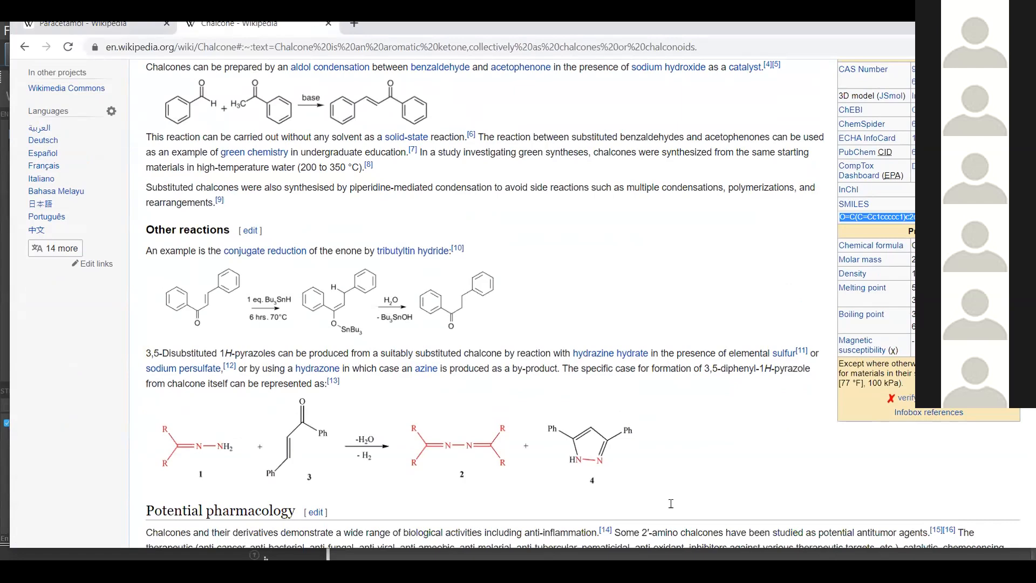
# - Switch back to Maestro and set the workspace picking level to atoms
pyautogui.click(650, 556)
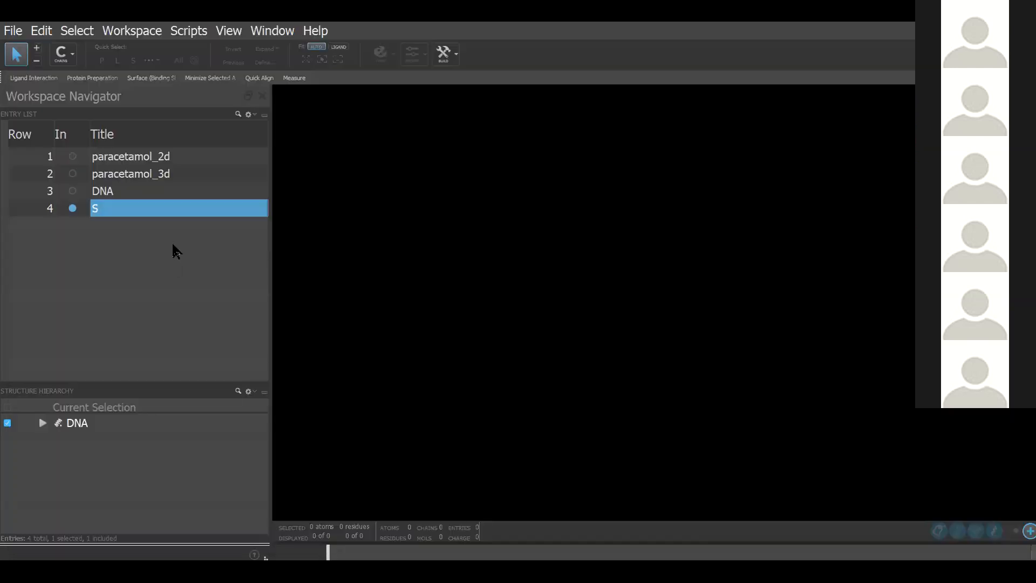
pyautogui.click(13, 31)
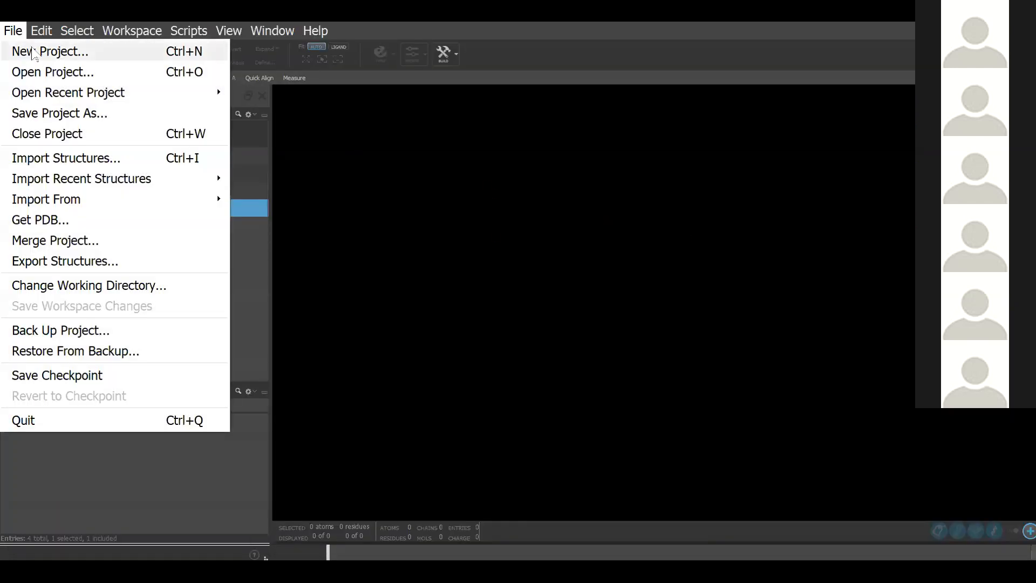
pyautogui.click(687, 238)
pyautogui.rightClick(558, 247)
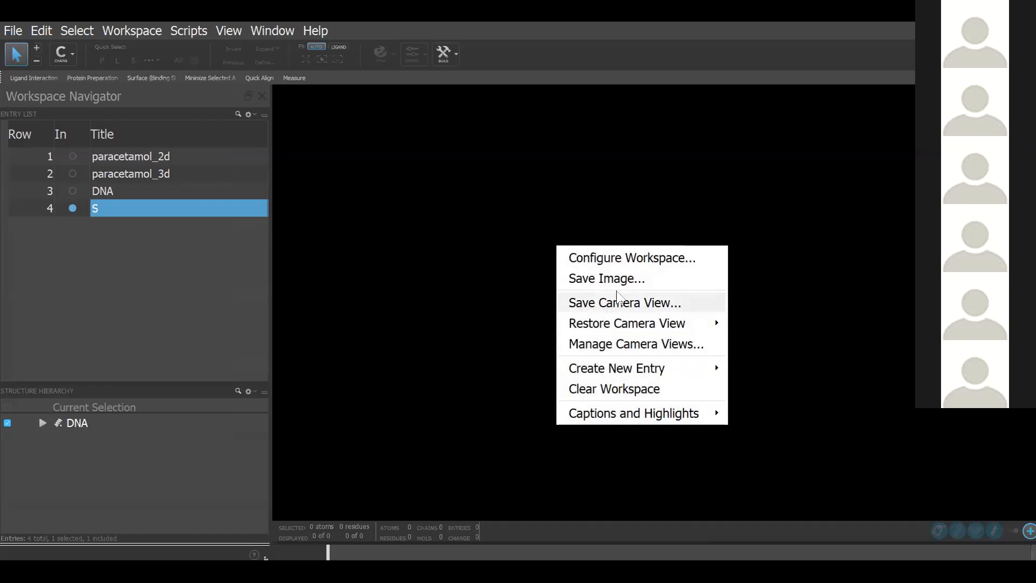
pyautogui.click(809, 344)
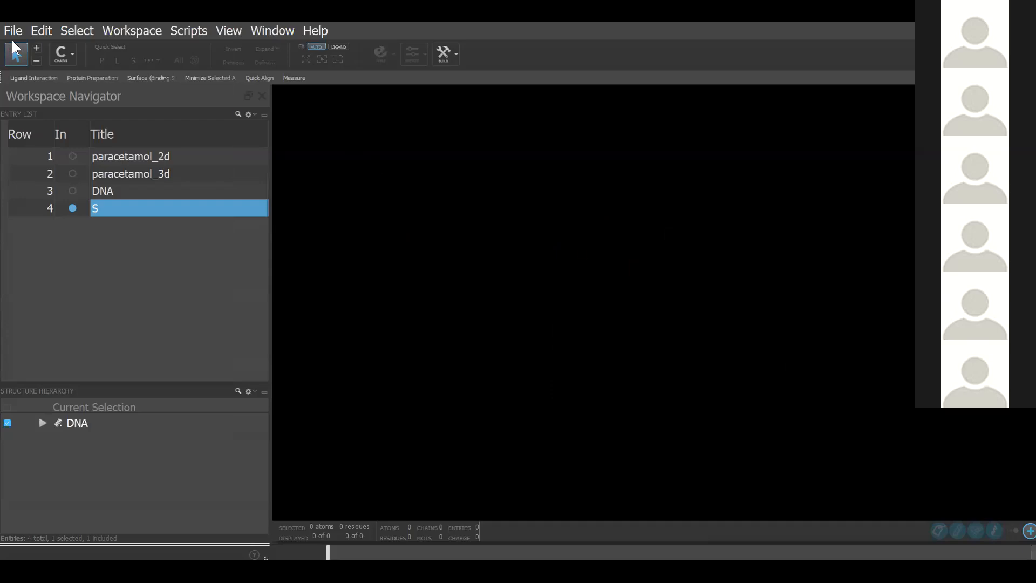
pyautogui.click(63, 57)
pyautogui.click(75, 77)
# - Switch to Chrome, search for "pubchem" in a new browser tab, and open the PubChem website
pyautogui.click(685, 572)
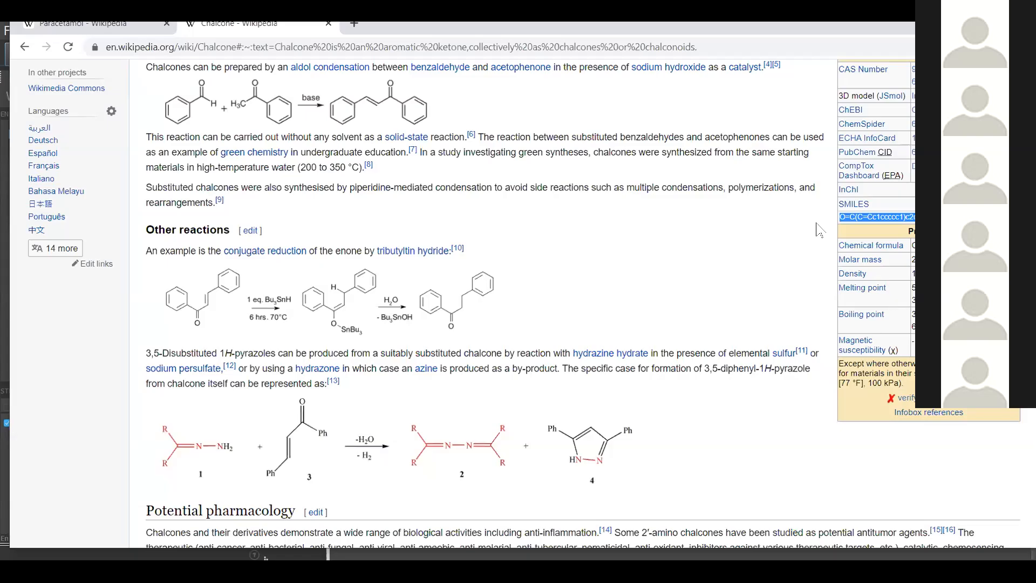
pyautogui.hotkey('ctrl', 't')
pyautogui.write('pubchem')
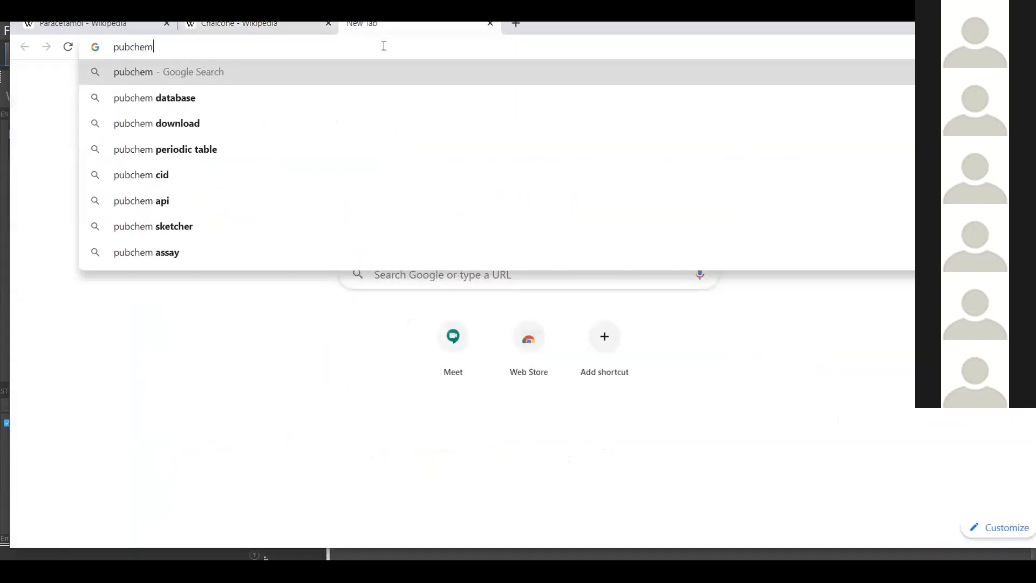
pyautogui.press('Return')
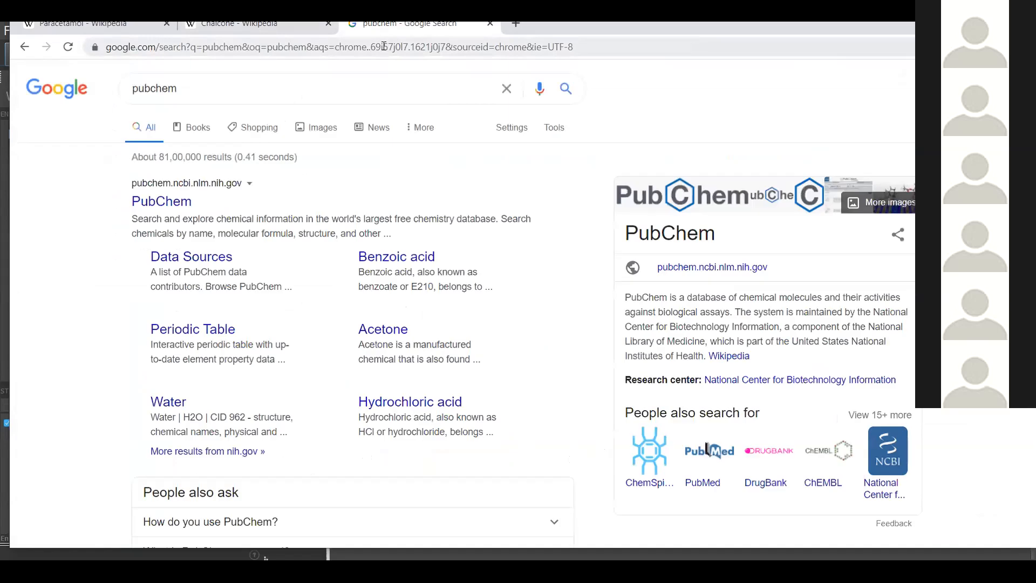
pyautogui.click(160, 202)
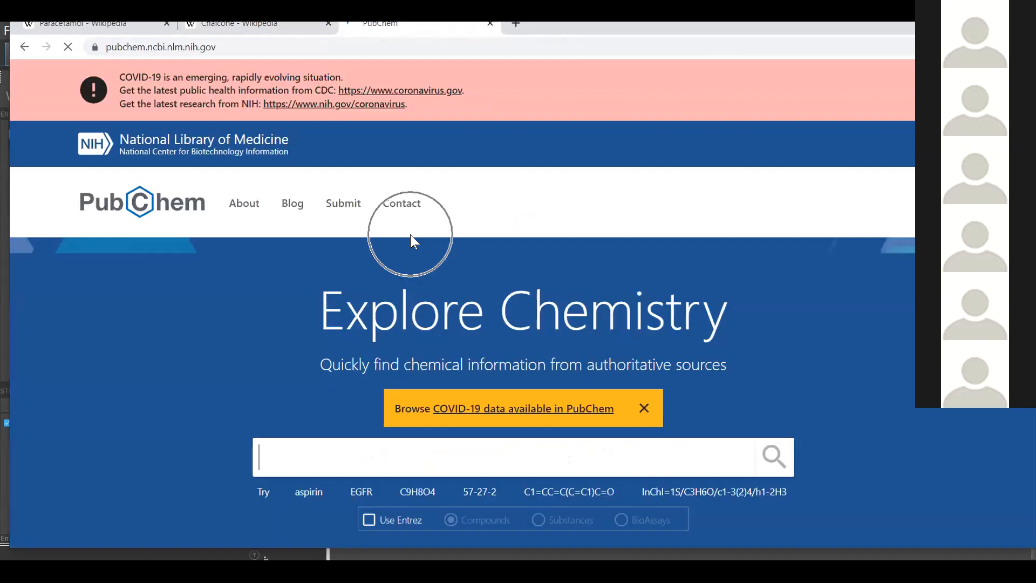
# - Search PubChem for "paracetamol" and open the Paracetamol-d4 compound page from the results
pyautogui.write('paracetamol')
pyautogui.press('Return')
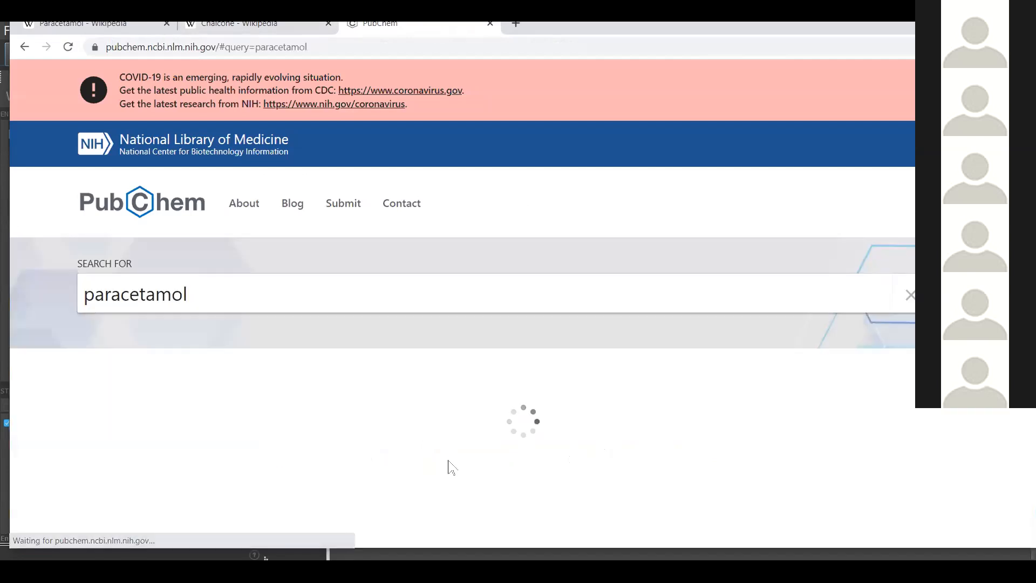
pyautogui.scroll(-3, 335, 433)
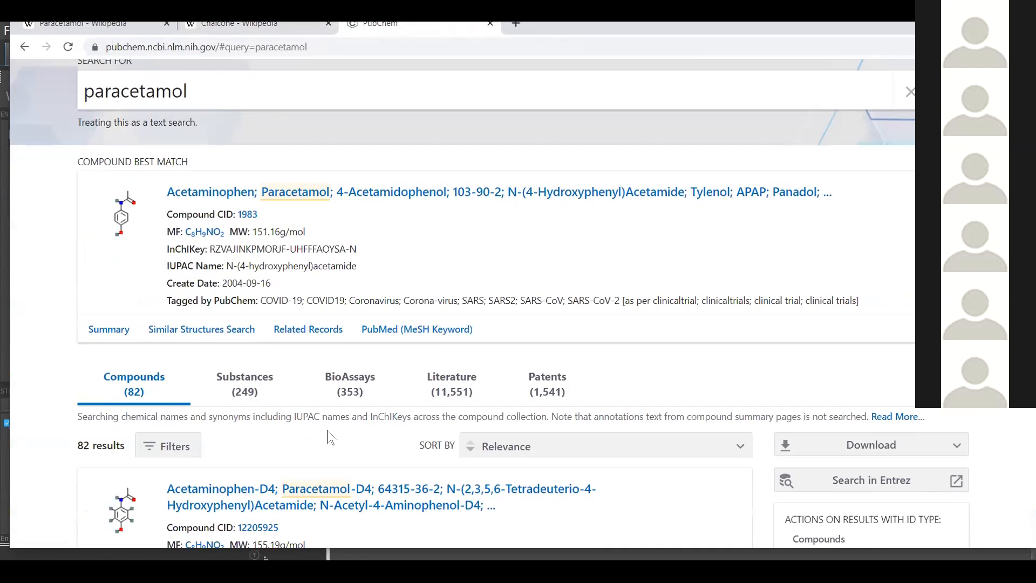
pyautogui.scroll(-2, 330, 438)
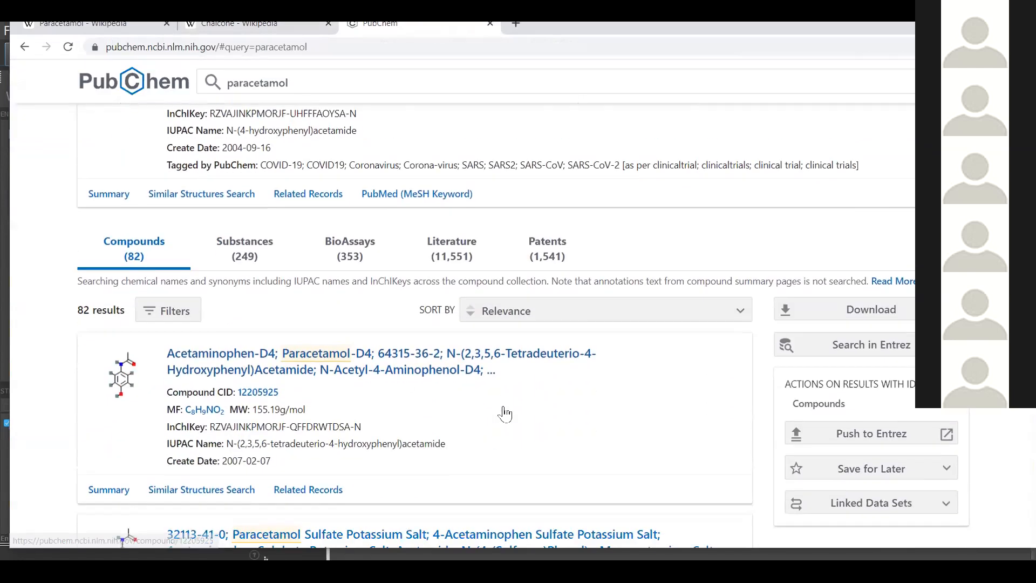
pyautogui.click(346, 373)
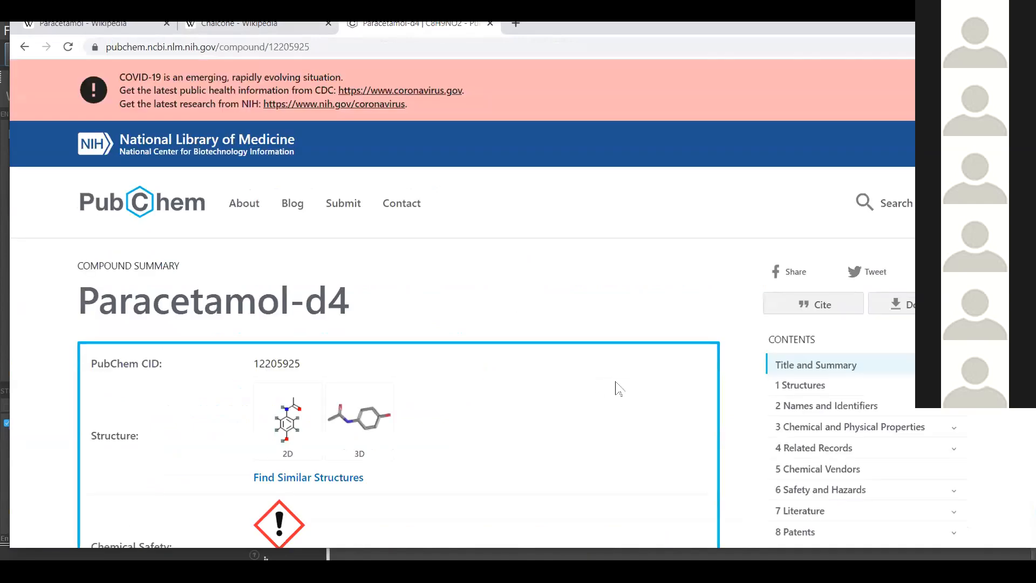
# - Go to the 2D structure section of the Paracetamol-d4 page and save the structure in SDF format
pyautogui.scroll(-1, 612, 358)
pyautogui.press('ctrl')
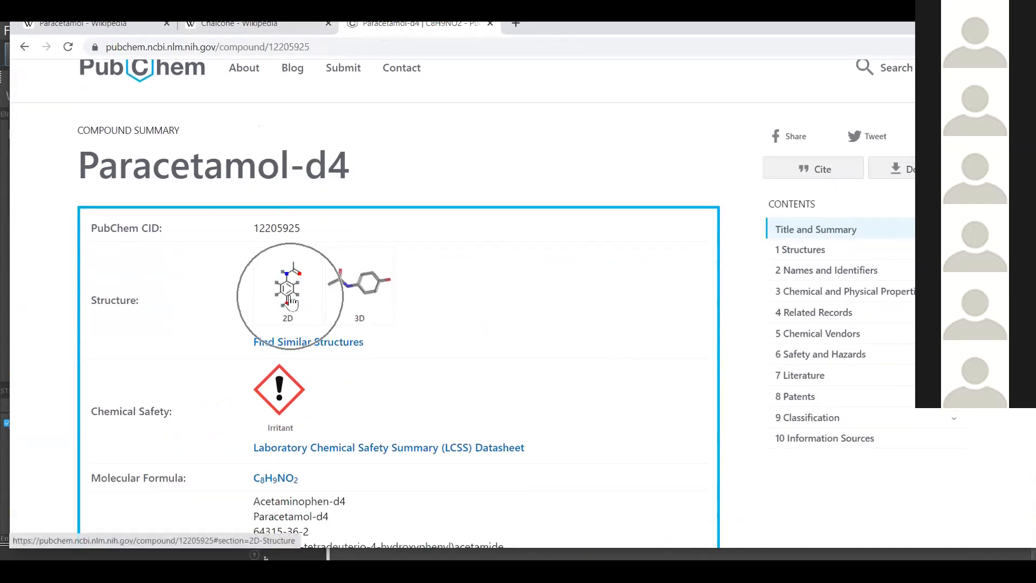
pyautogui.press('ctrl')
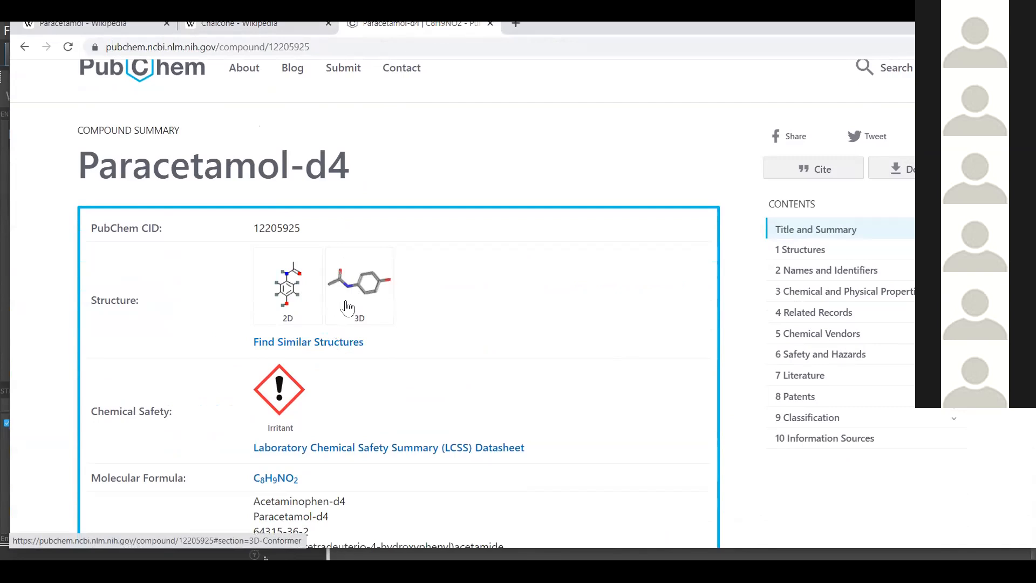
pyautogui.click(279, 308)
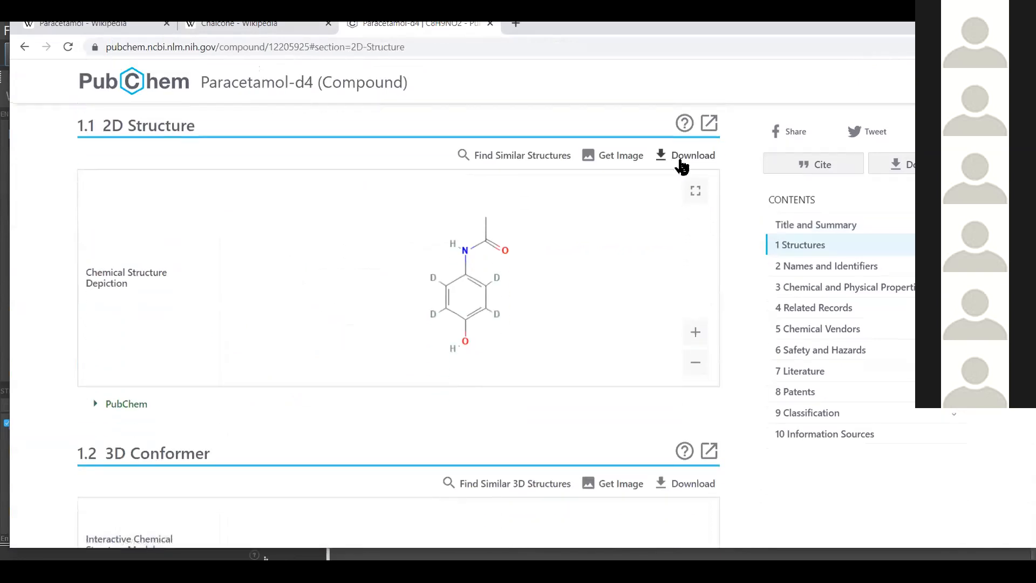
pyautogui.press('ctrl')
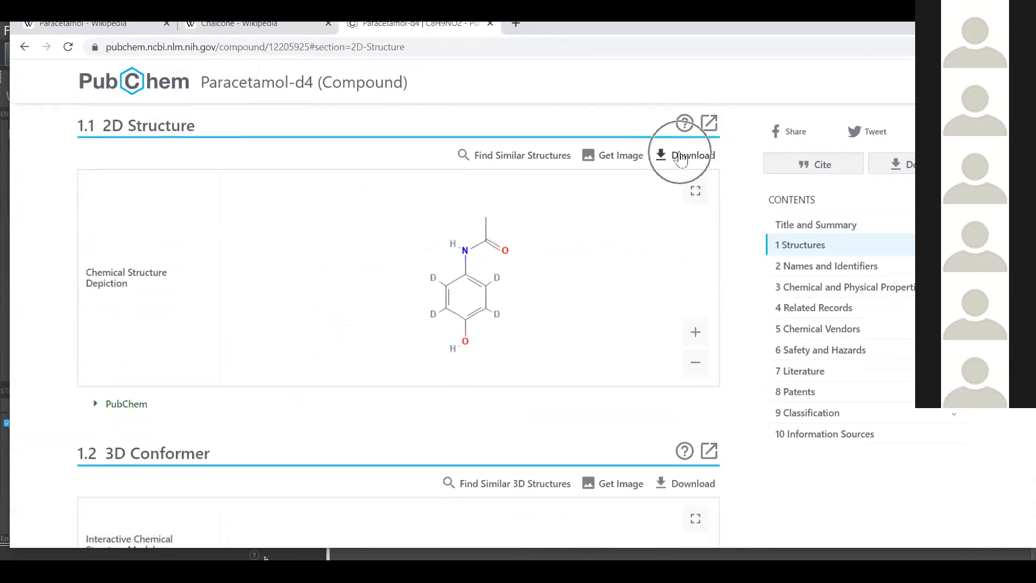
pyautogui.click(681, 156)
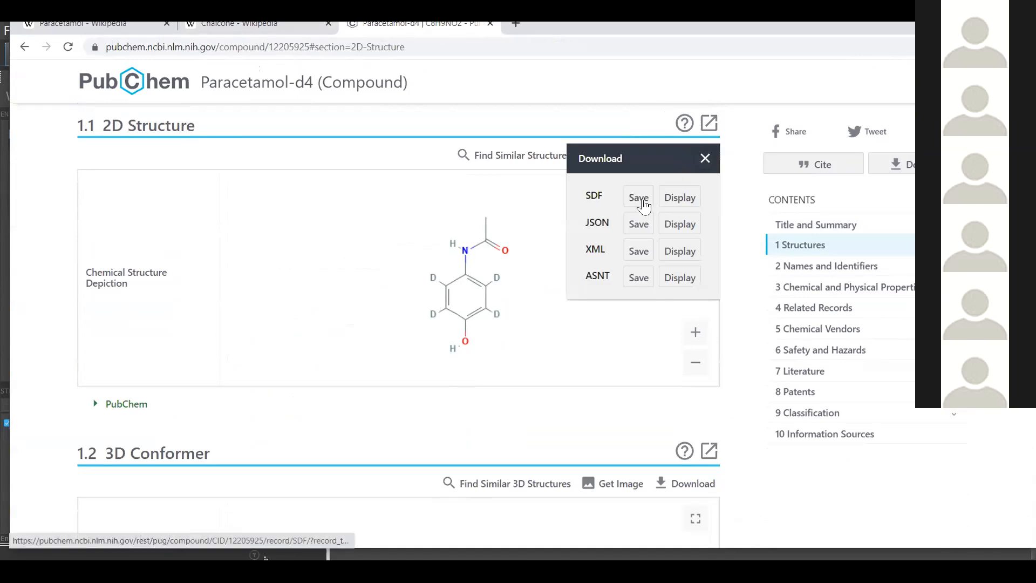
pyautogui.press('ctrl')
pyautogui.click(640, 199)
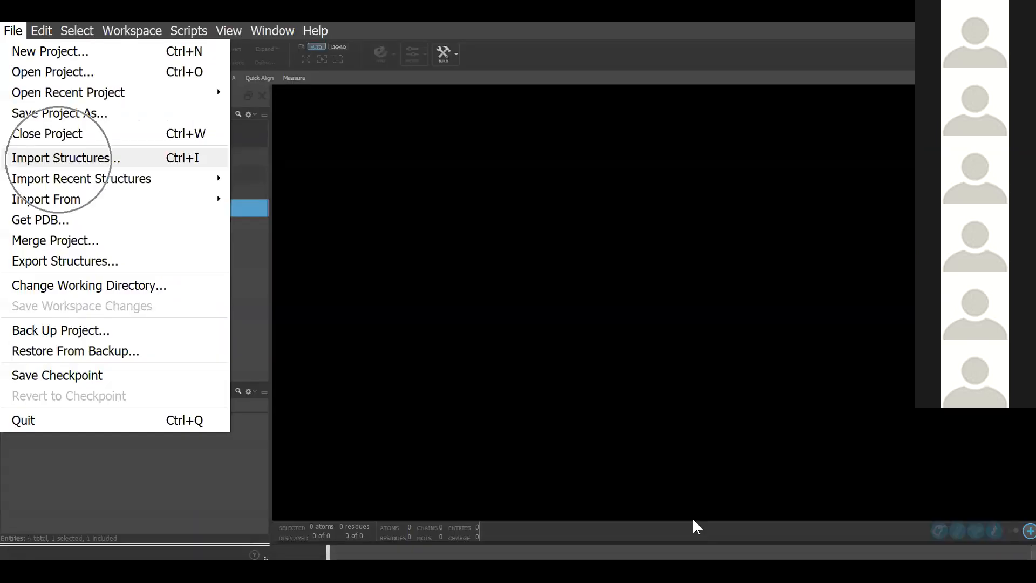
# - In Maestro, include paracetamol_3d, paracetamol_2d and DNA in the workspace in turn, and rotate the DNA model
pyautogui.click(590, 261)
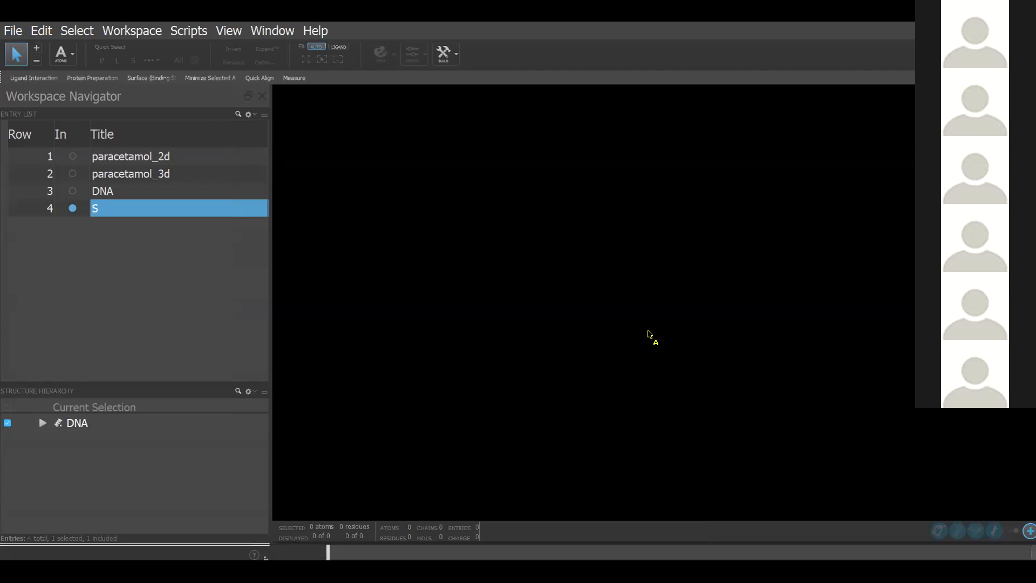
pyautogui.click(72, 173)
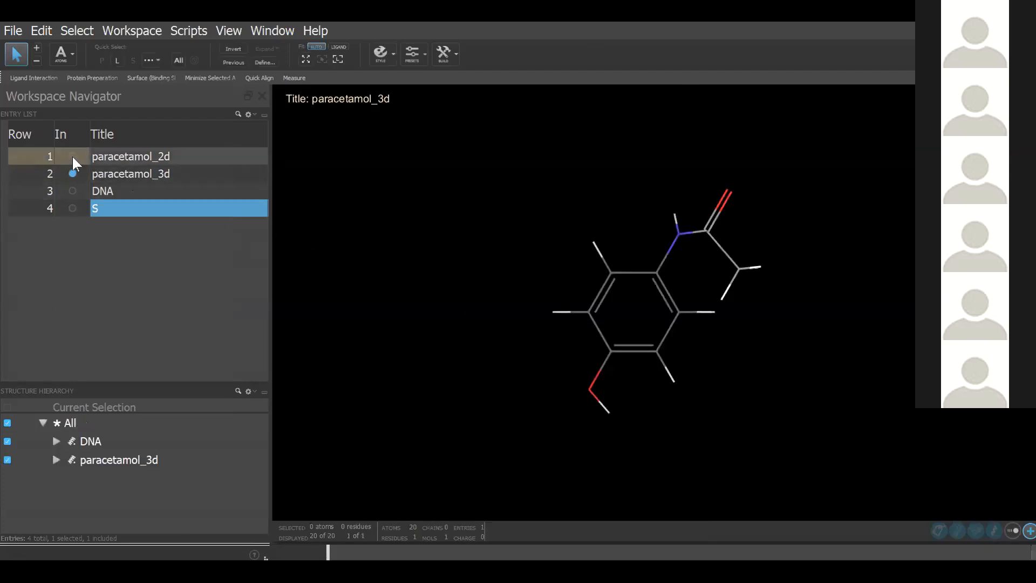
pyautogui.click(73, 156)
pyautogui.click(71, 172)
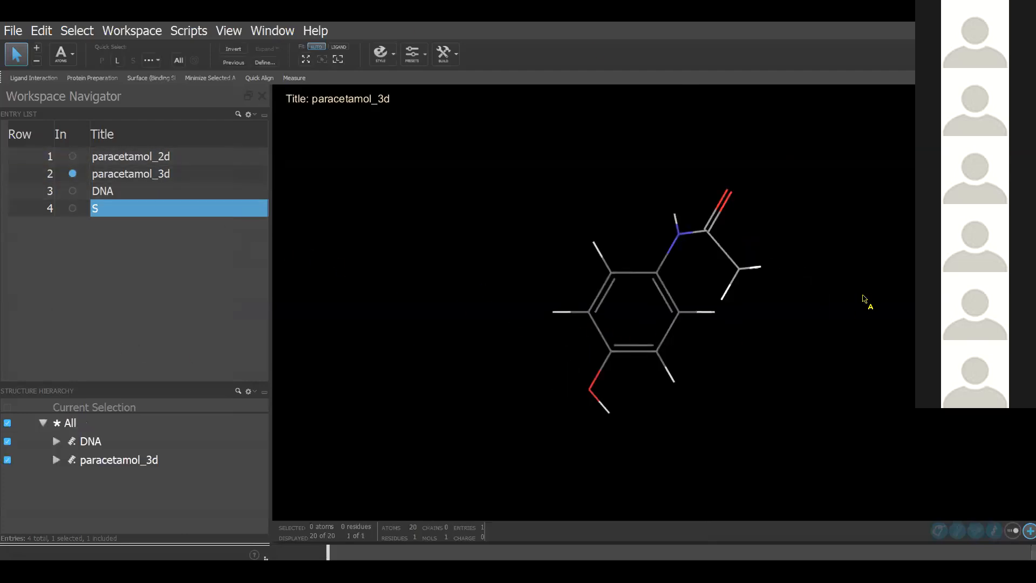
pyautogui.click(73, 190)
pyautogui.moveTo(675, 365); pyautogui.dragTo(801, 295, button='middle')
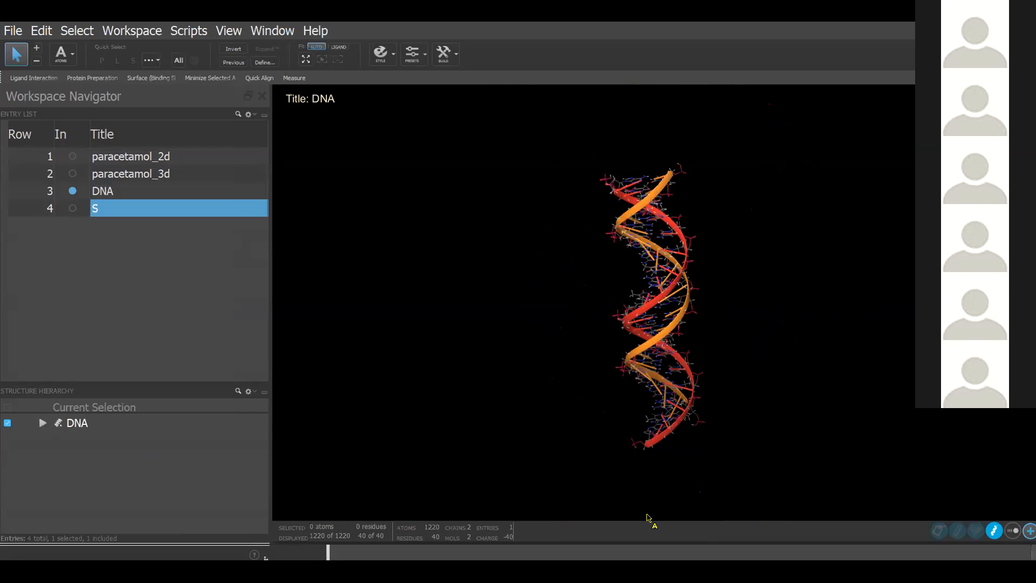
pyautogui.moveTo(1035, 70); pyautogui.dragTo(851, 71)
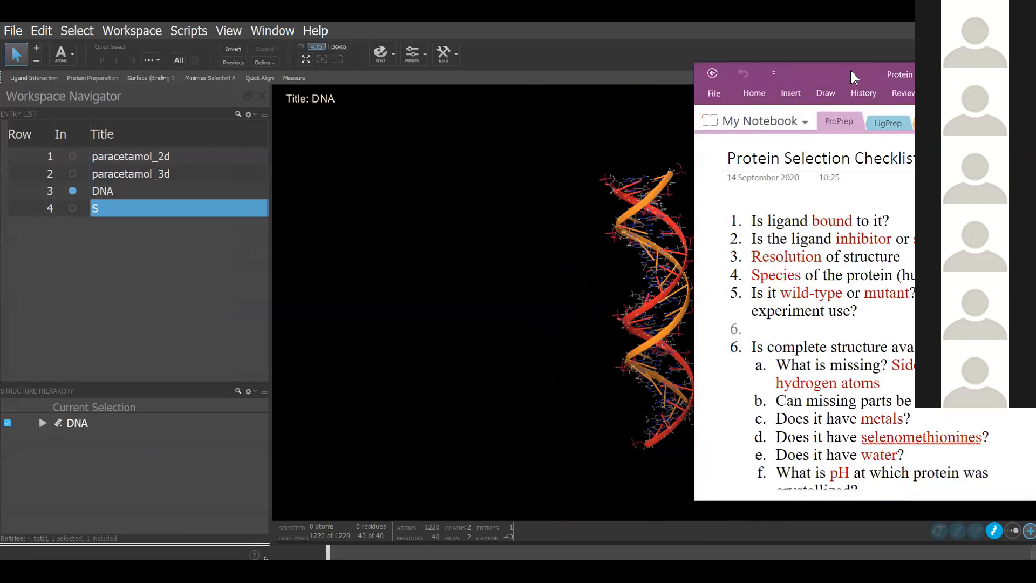
pyautogui.moveTo(850, 69); pyautogui.dragTo(866, 54)
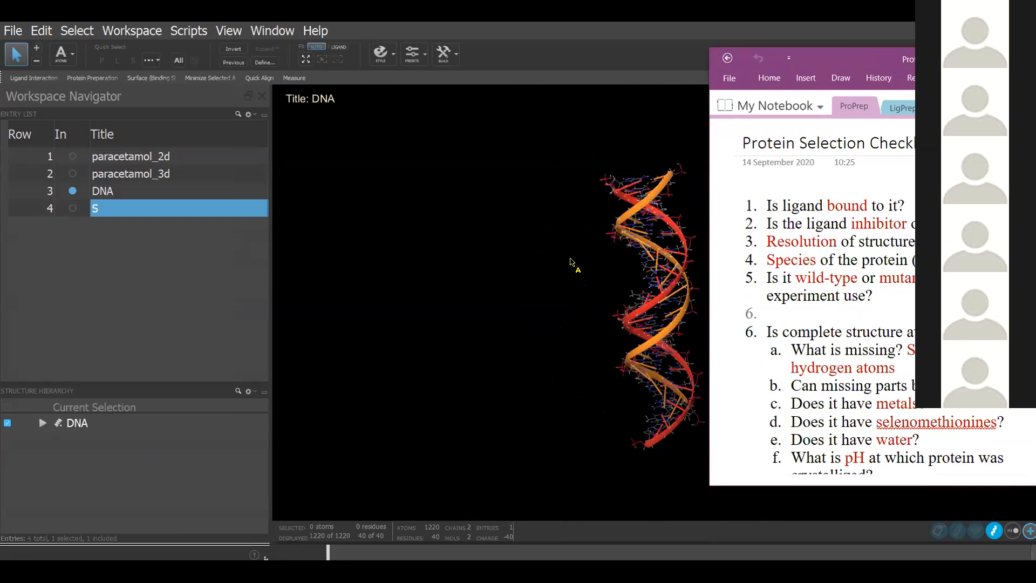
pyautogui.click(72, 209)
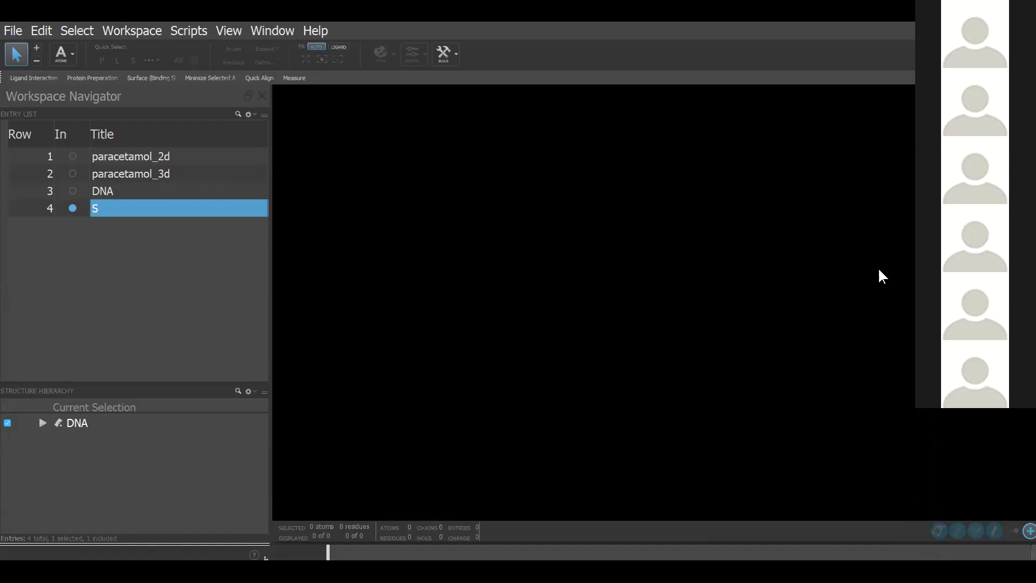
# - Switch to Chrome, search for "pdb" in a new browser tab, and open the RCSB PDB homepage
pyautogui.hotkey('alt', 'Tab')
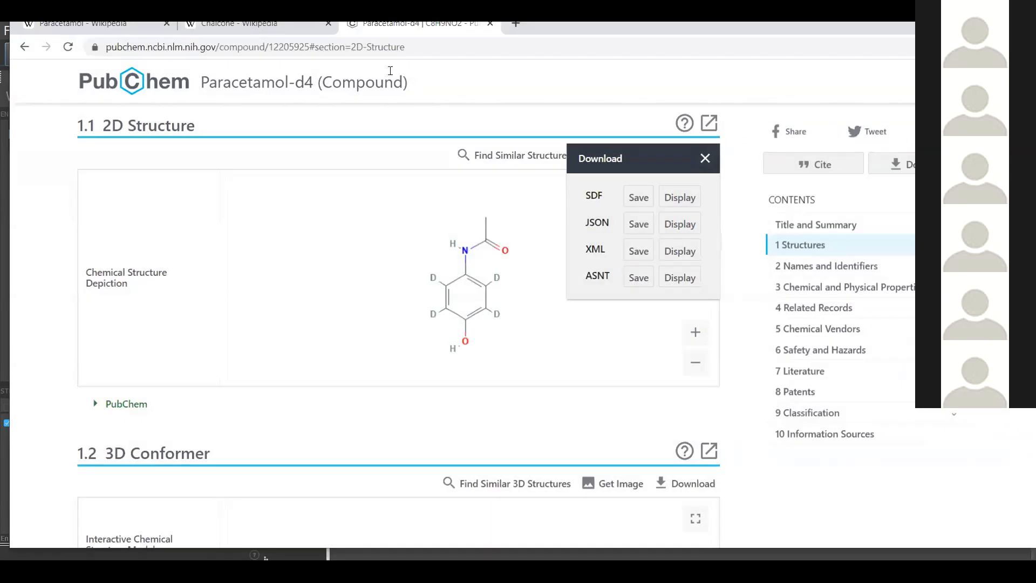
pyautogui.hotkey('alt', 'Tab')
pyautogui.click(516, 23)
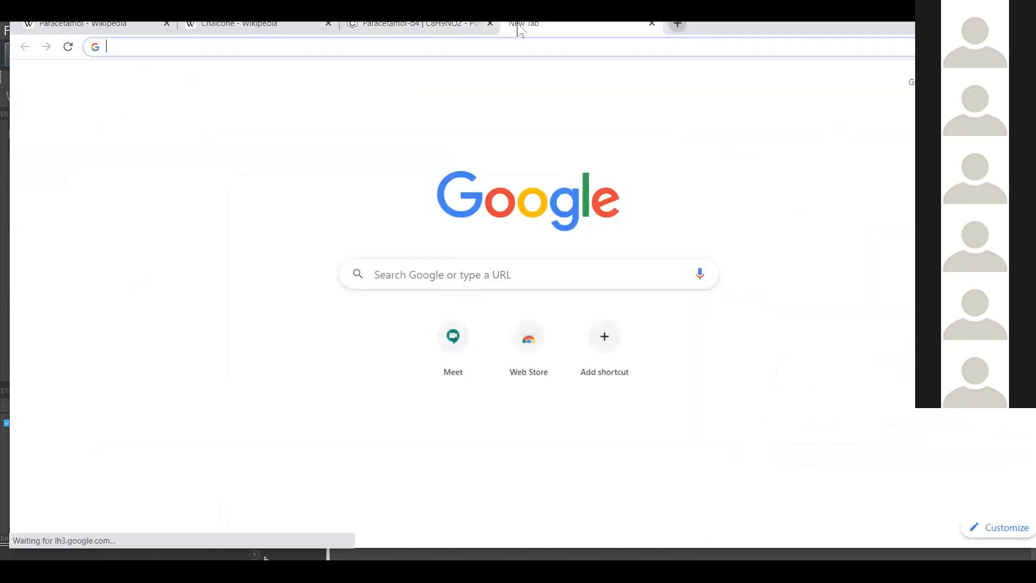
pyautogui.write('pdb')
pyautogui.press('Return')
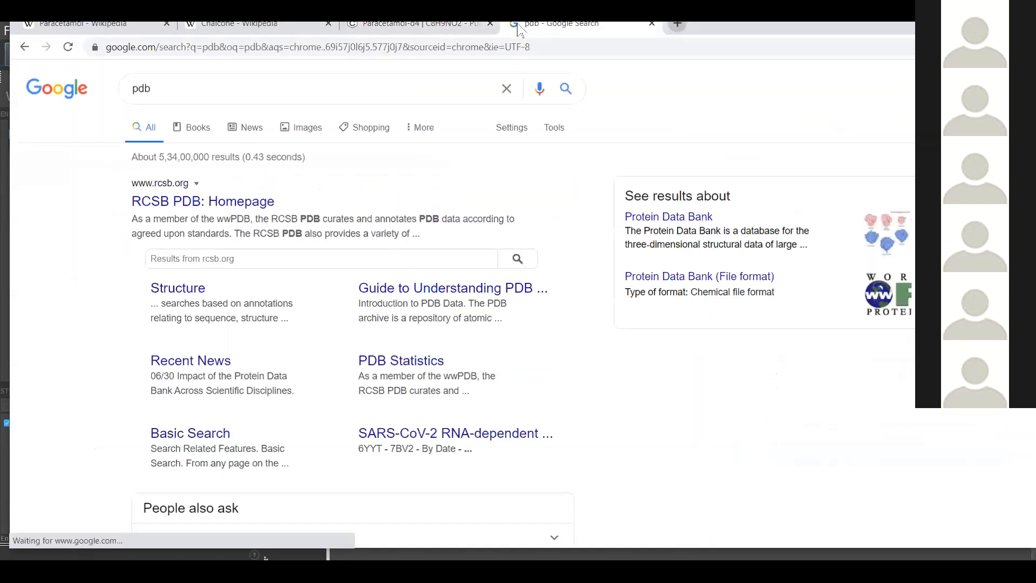
pyautogui.click(248, 204)
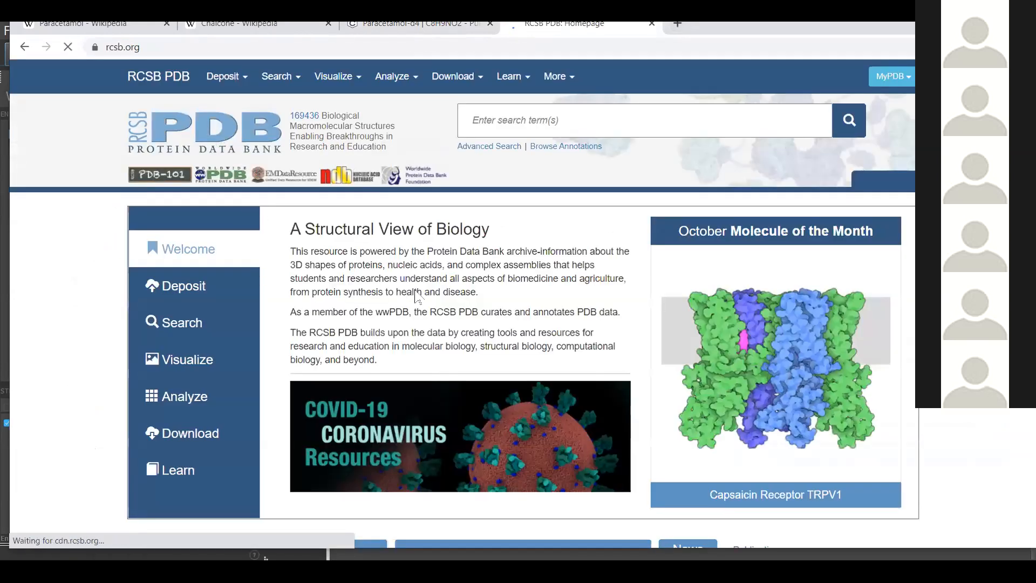
# - Look over the RCSB PDB homepage and search for PDB ID 2p33 to open its structure page
pyautogui.scroll(-3, 473, 415)
pyautogui.scroll(-3, 472, 415)
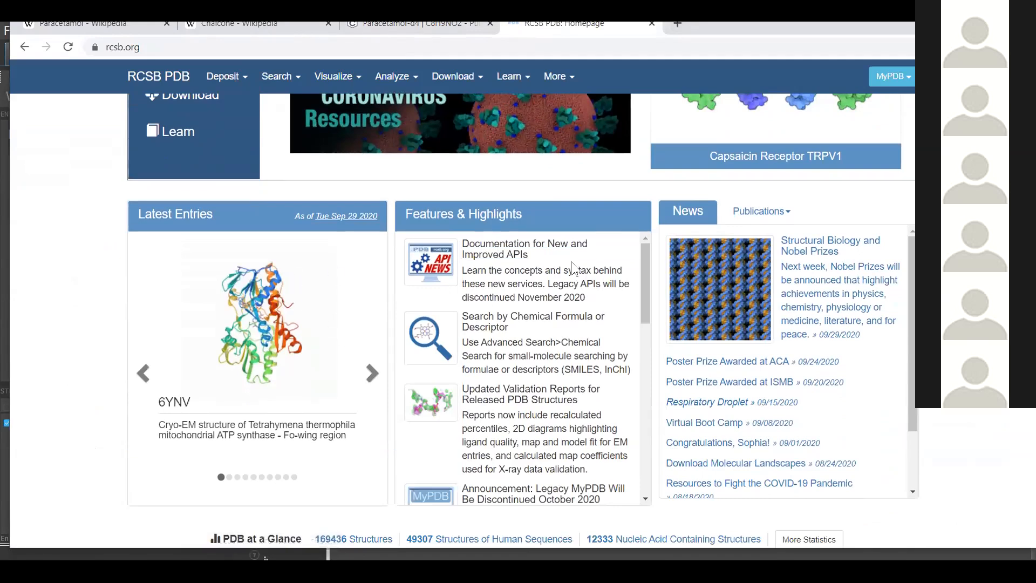
pyautogui.scroll(5, 585, 286)
pyautogui.scroll(2, 598, 280)
pyautogui.click(547, 120)
pyautogui.press('ctrl')
pyautogui.press('ctrl')
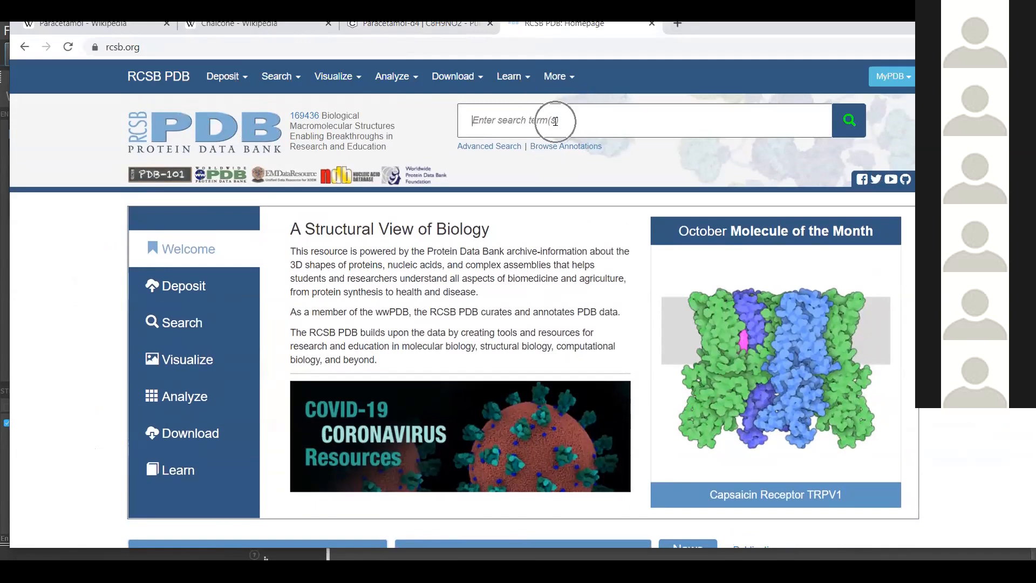
pyautogui.write('2p33')
pyautogui.press('ctrl')
pyautogui.press('ctrl')
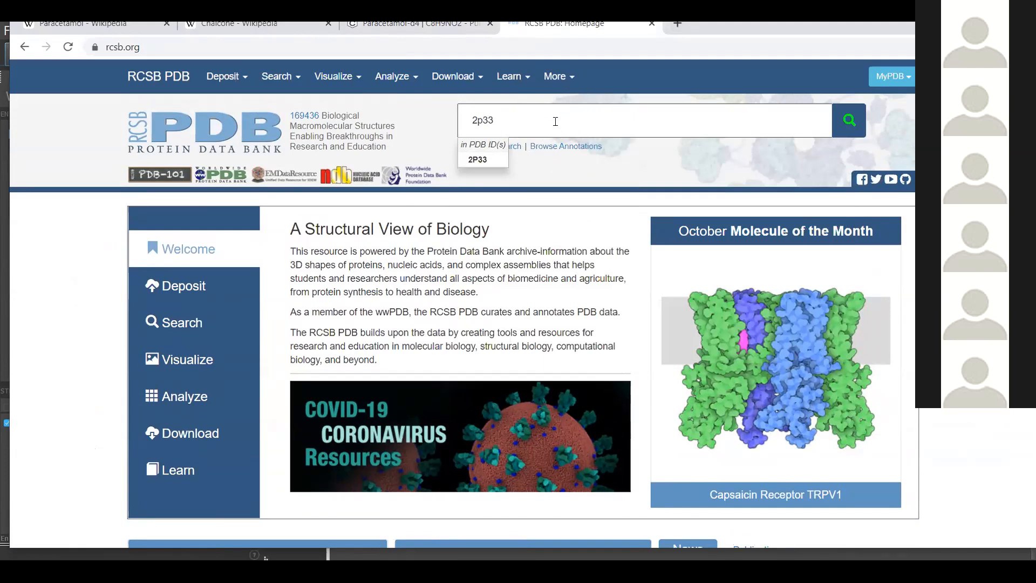
pyautogui.press('Return')
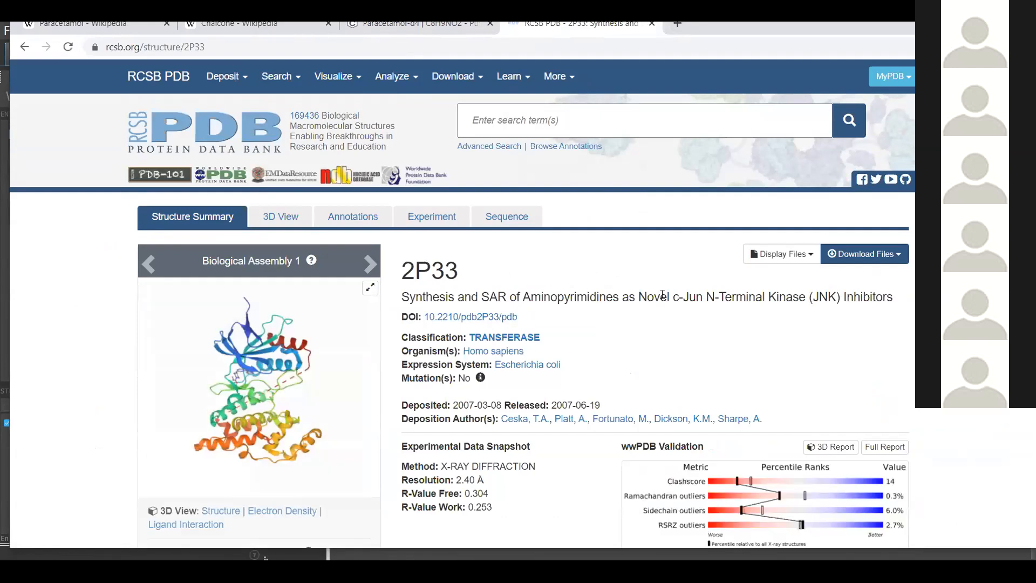
# - Highlight the experimental method in the 2P33 entry's Experimental Data Snapshot
pyautogui.scroll(-1, 492, 286)
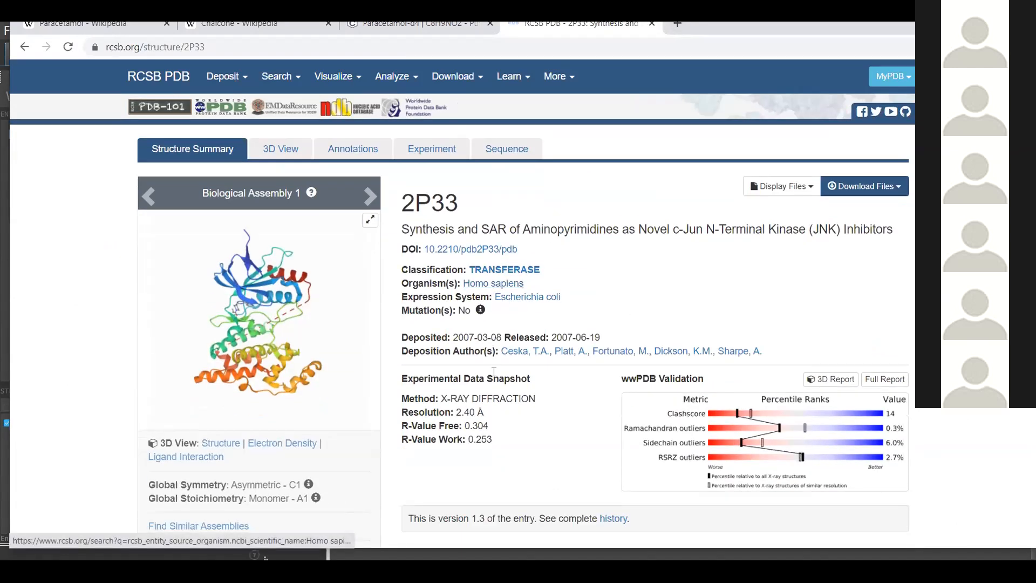
pyautogui.moveTo(442, 399); pyautogui.dragTo(541, 405)
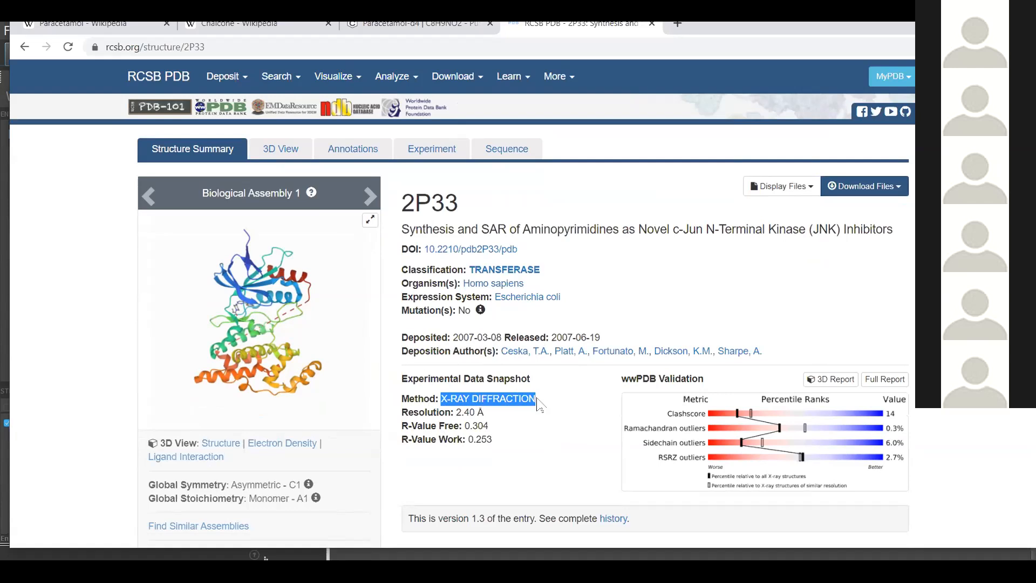
# - Highlight the resolution in the 2P33 entry's Experimental Data Snapshot and bring up the OneNote Protein Selection Checklist beside it
pyautogui.moveTo(456, 413); pyautogui.dragTo(499, 420)
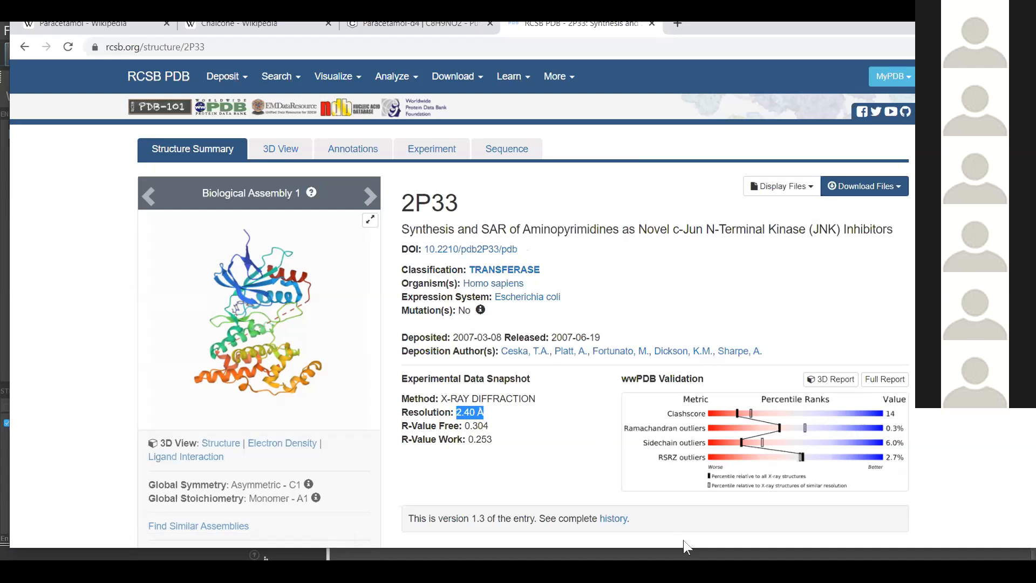
pyautogui.click(684, 570)
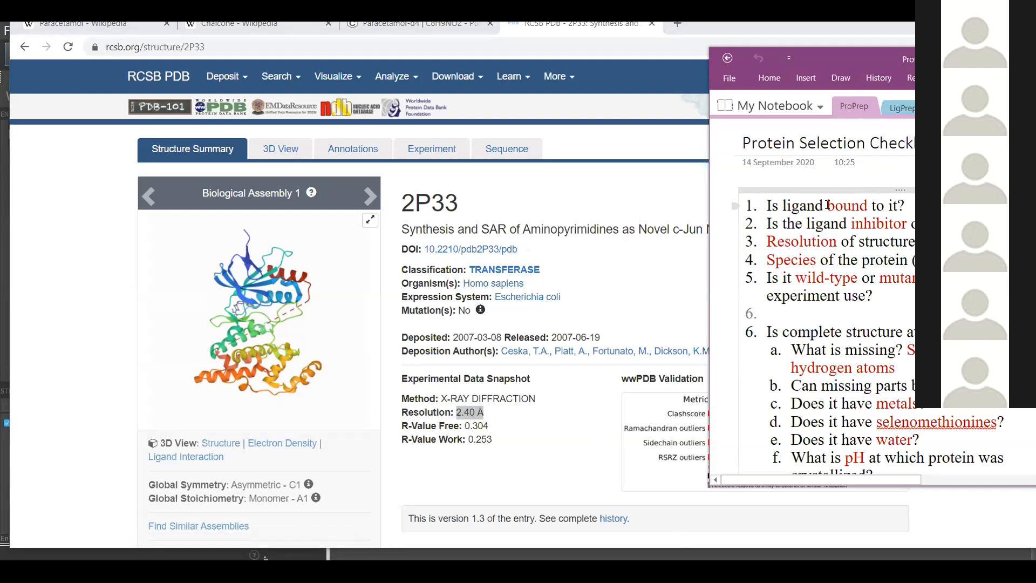
pyautogui.press('ctrl')
pyautogui.press('ctrl')
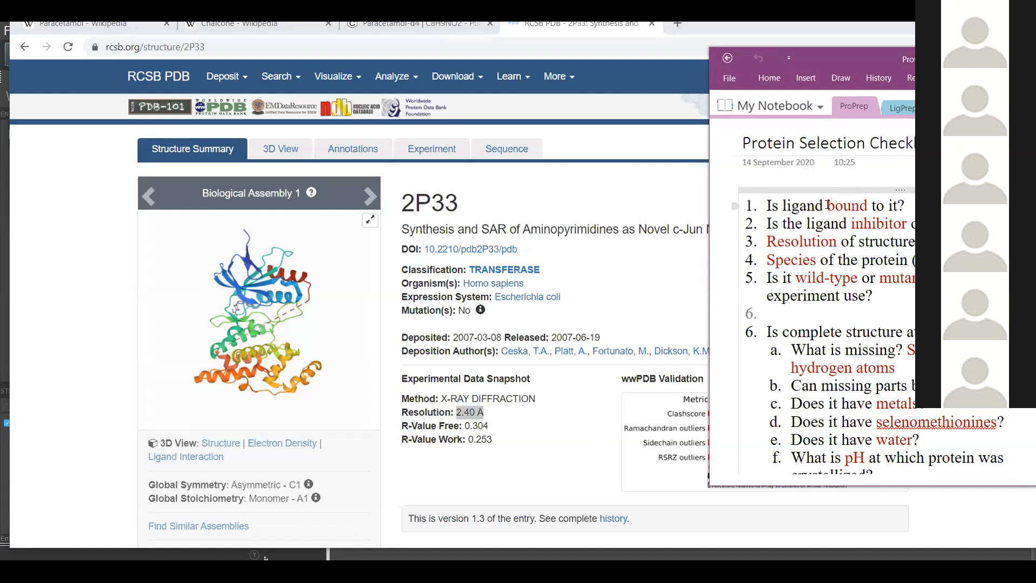
pyautogui.press('ctrl')
pyautogui.press('ctrl')
pyautogui.press('ctrl')
pyautogui.press('ctrl')
pyautogui.press('ctrl')
pyautogui.press('ctrl')
pyautogui.press('ctrl')
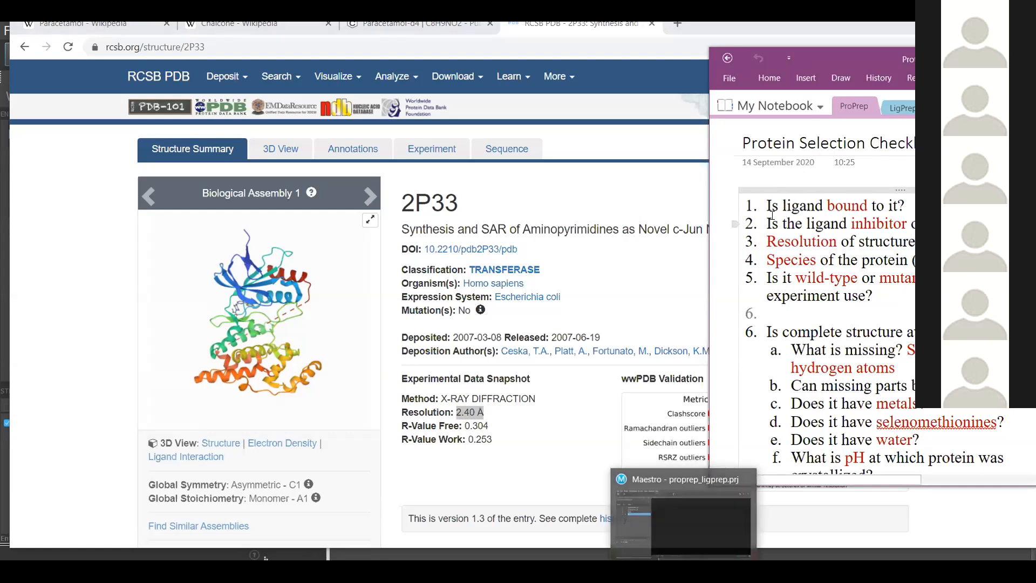
# - Highlight the first five questions of the Protein Selection Checklist and return to the top of the 2P33 structure page
pyautogui.moveTo(770, 205); pyautogui.dragTo(881, 290)
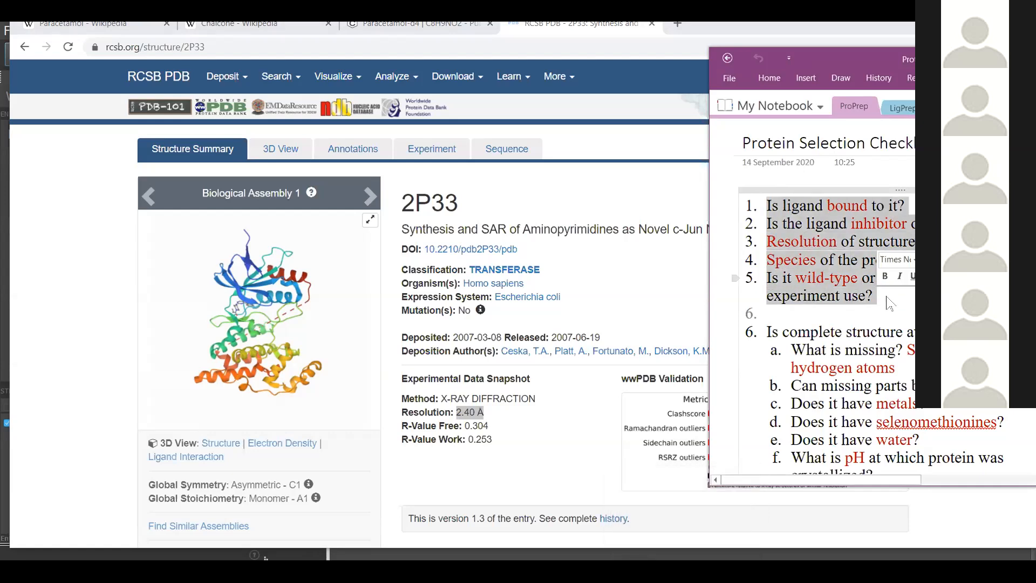
pyautogui.click(891, 305)
pyautogui.moveTo(565, 95)
pyautogui.scroll(2, 464, 267)
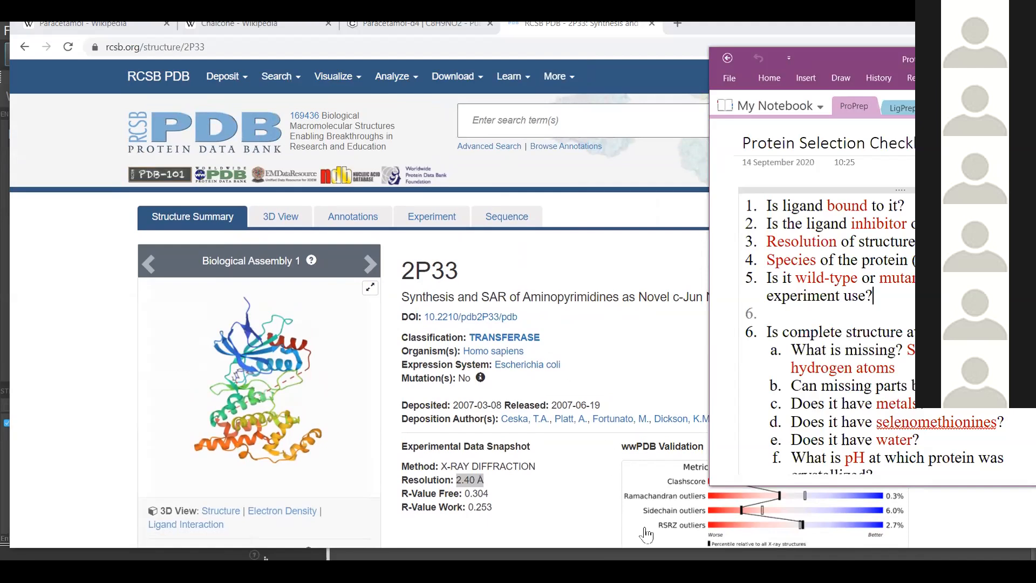
# - Switch to Maestro and download the protein structure with PDB ID 2p33 into the project, leaving the chain name blank
pyautogui.click(685, 571)
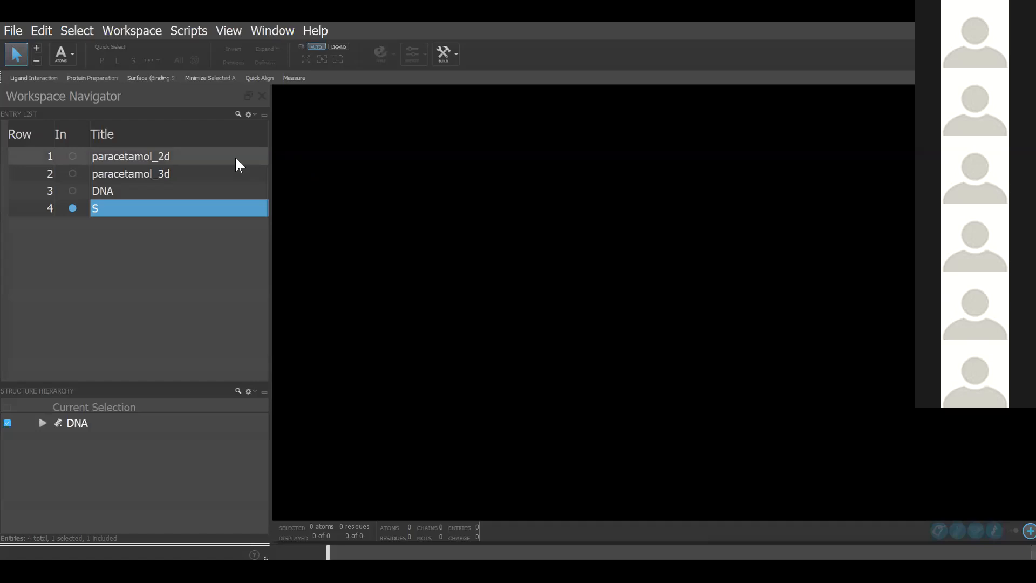
pyautogui.click(20, 33)
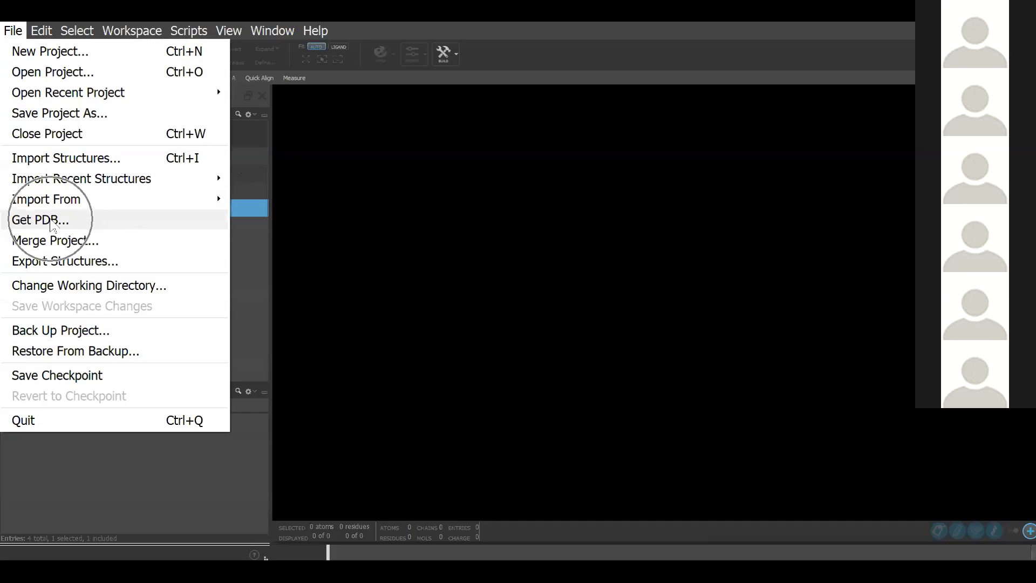
pyautogui.click(52, 223)
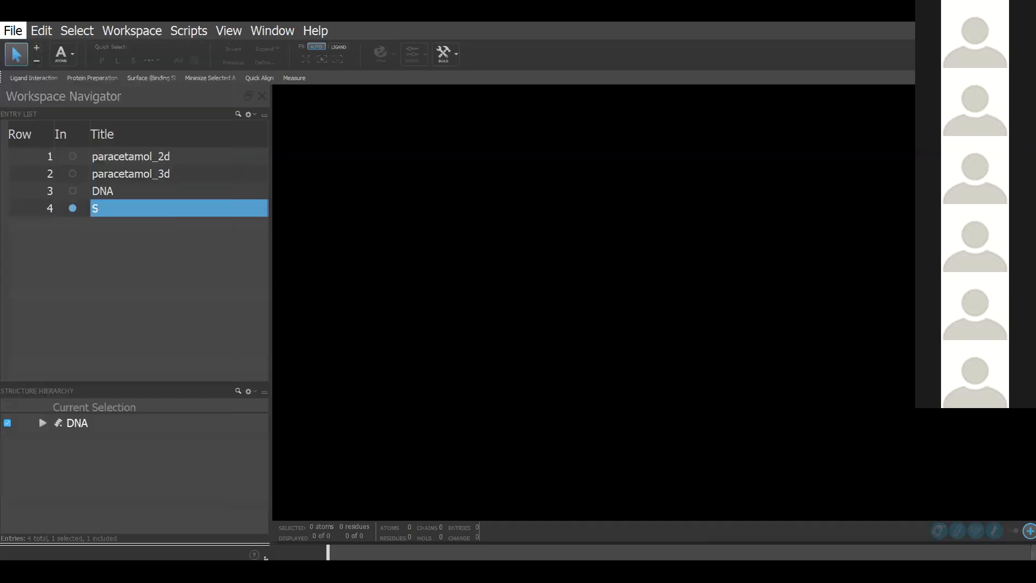
pyautogui.write('2p33')
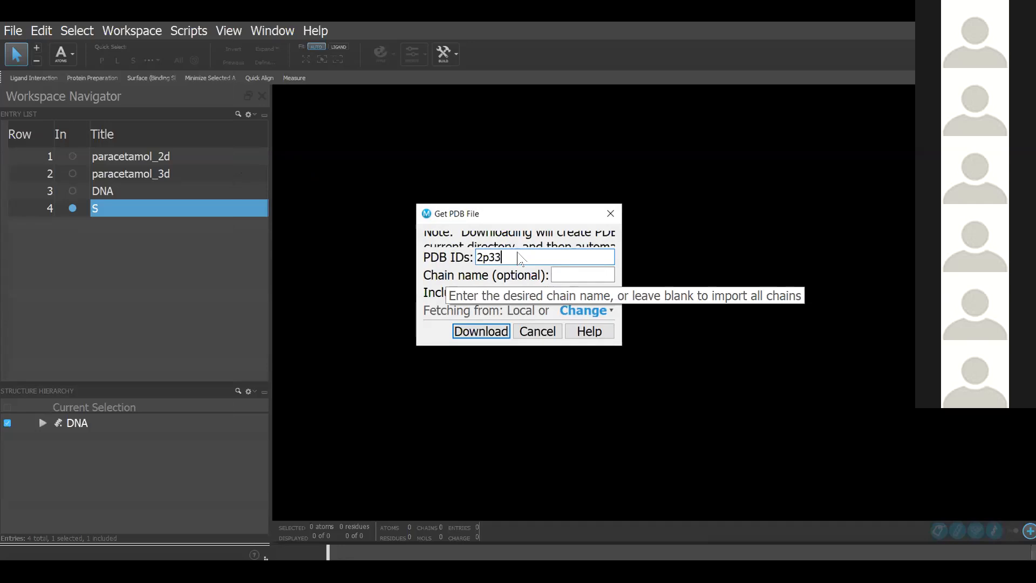
pyautogui.click(481, 332)
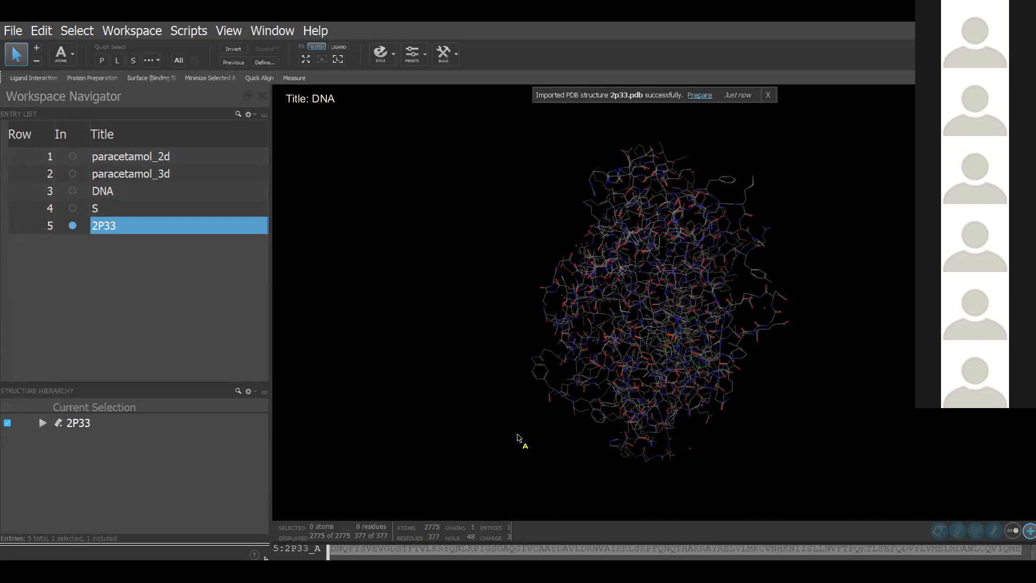
# - Apply the Pretty (with solvent) display preset to the 2P33 structure in the workspace
pyautogui.click(618, 193)
pyautogui.press('ctrl')
pyautogui.press('ctrl')
pyautogui.press('ctrl')
pyautogui.click(423, 63)
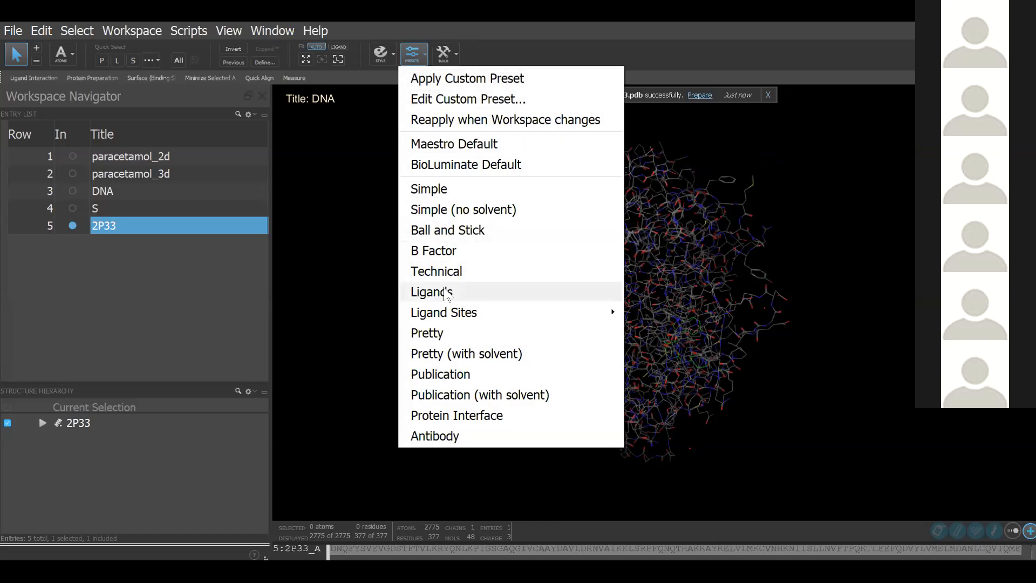
pyautogui.click(455, 355)
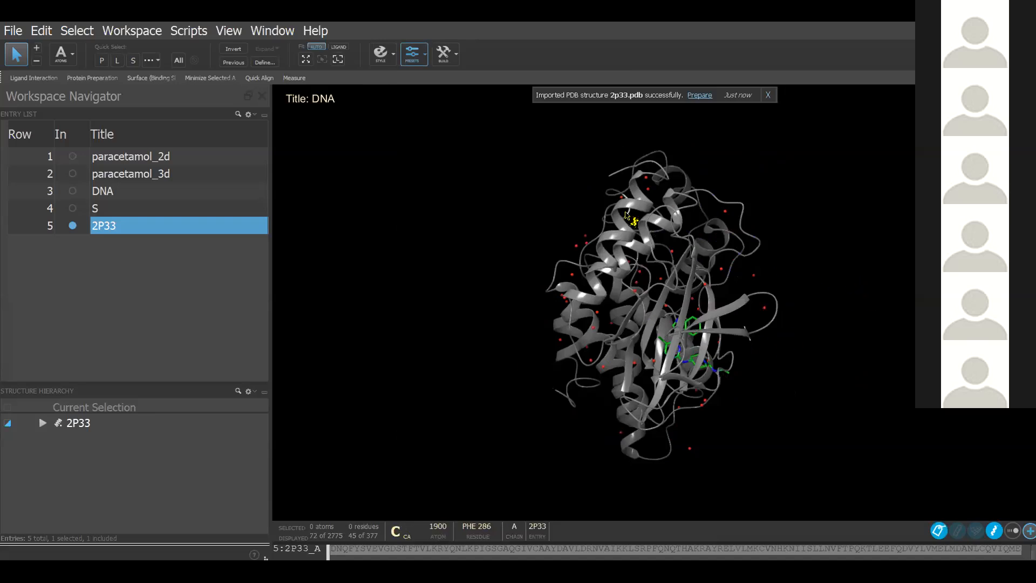
# - Examine the 2P33 ribbon model from several sides, including a close look at the bound ligand
pyautogui.moveTo(864, 382)
pyautogui.mouseDown(button='middle')
pyautogui.moveTo(857, 367)
pyautogui.moveTo(886, 347)
pyautogui.moveTo(848, 339)
pyautogui.mouseUp(button='middle')
pyautogui.moveTo(848, 339); pyautogui.dragTo(876, 363)
pyautogui.moveTo(821, 303); pyautogui.dragTo(850, 349, button='middle')
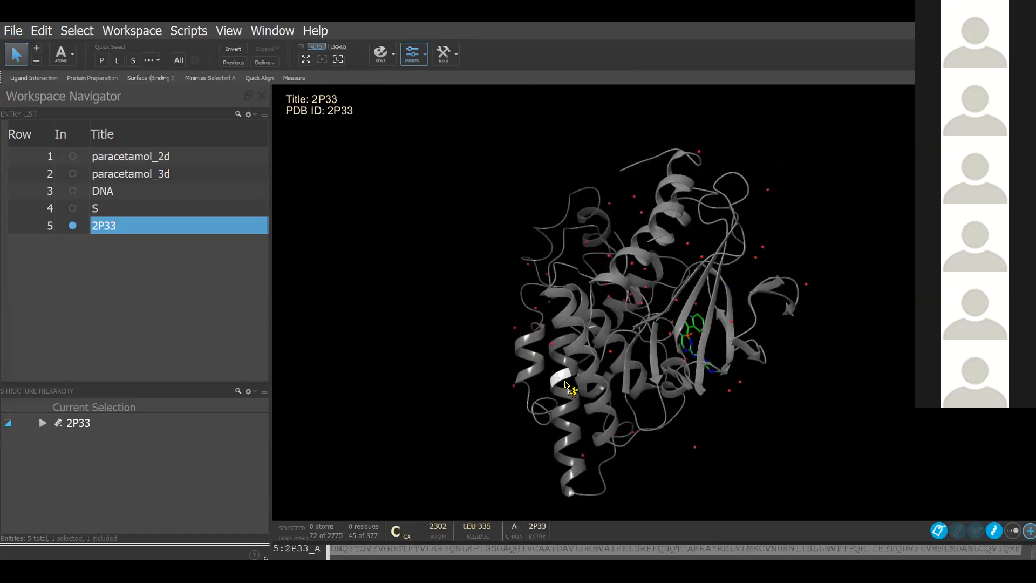
pyautogui.moveTo(860, 342); pyautogui.dragTo(699, 357, button='middle')
pyautogui.scroll(4, 696, 355)
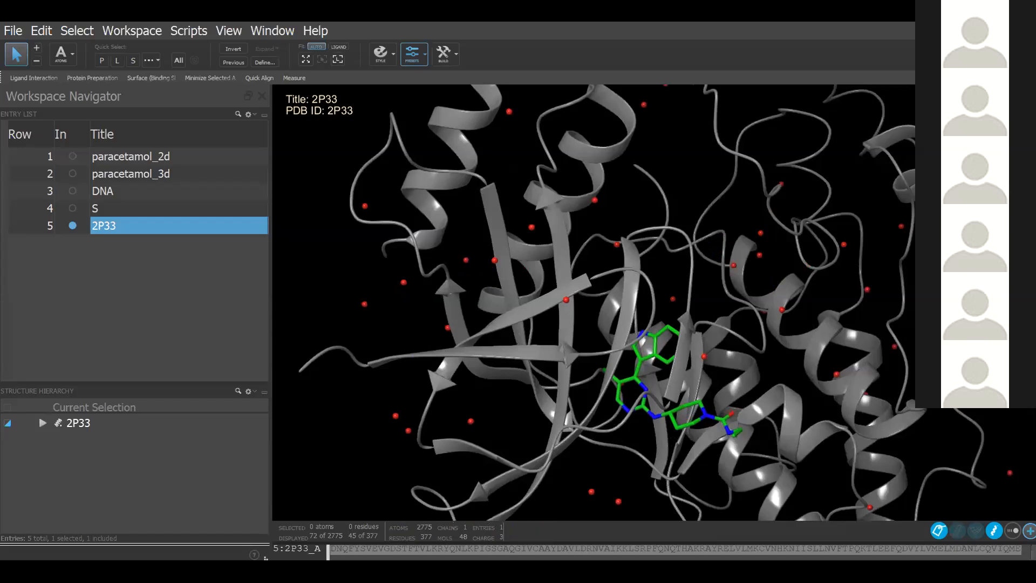
pyautogui.scroll(-3, 707, 264)
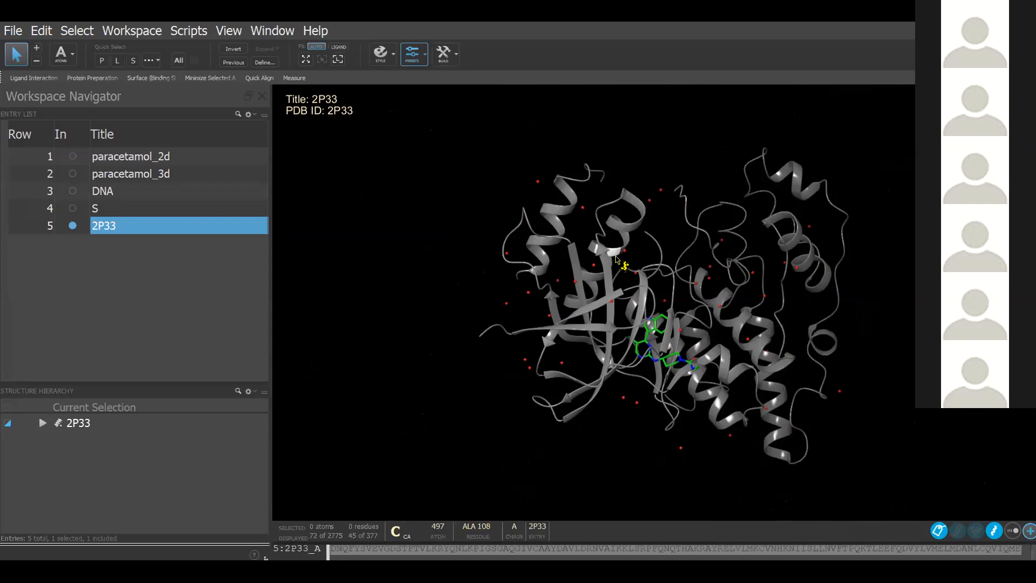
pyautogui.click(108, 78)
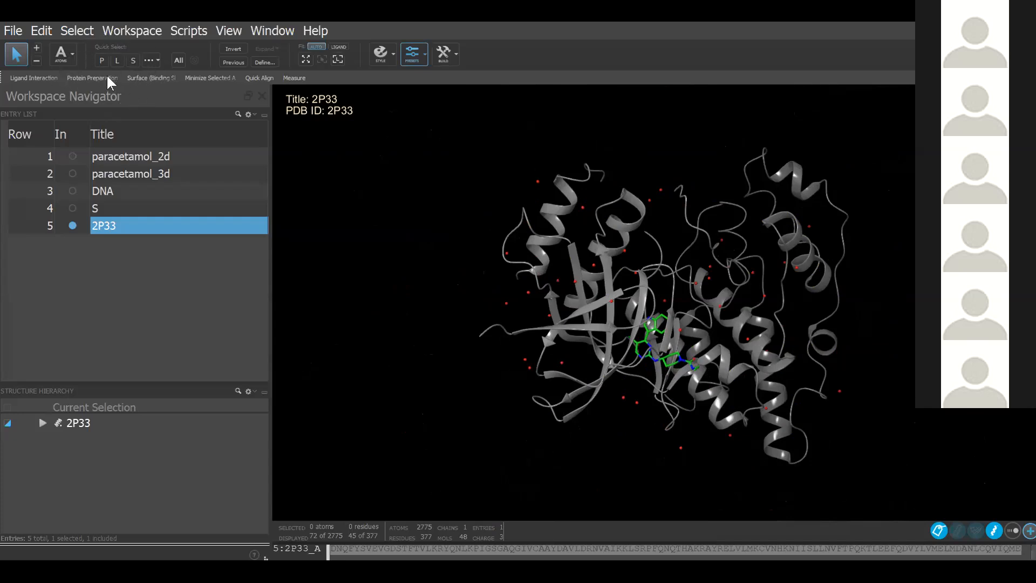
pyautogui.click(107, 78)
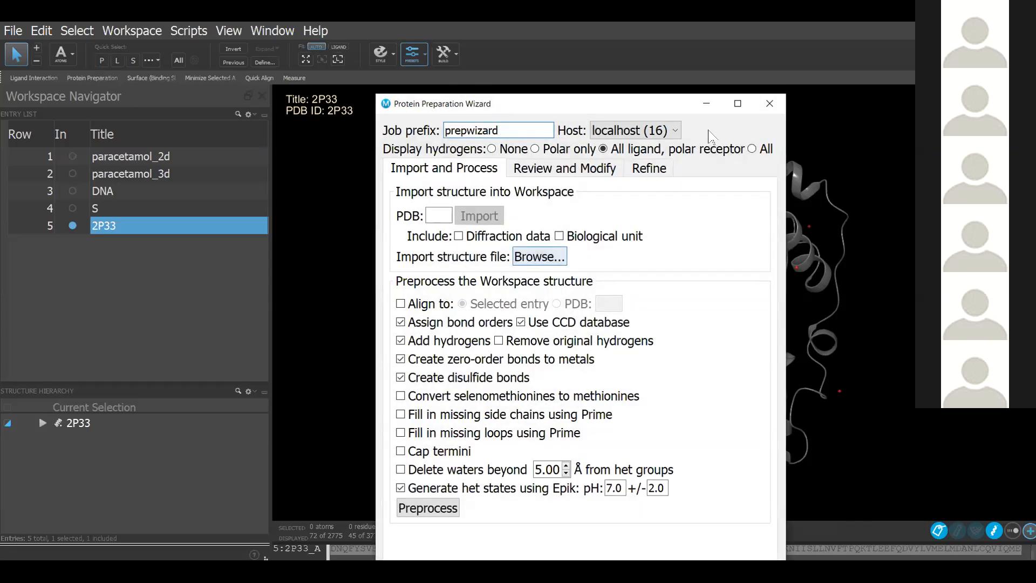
pyautogui.click(767, 105)
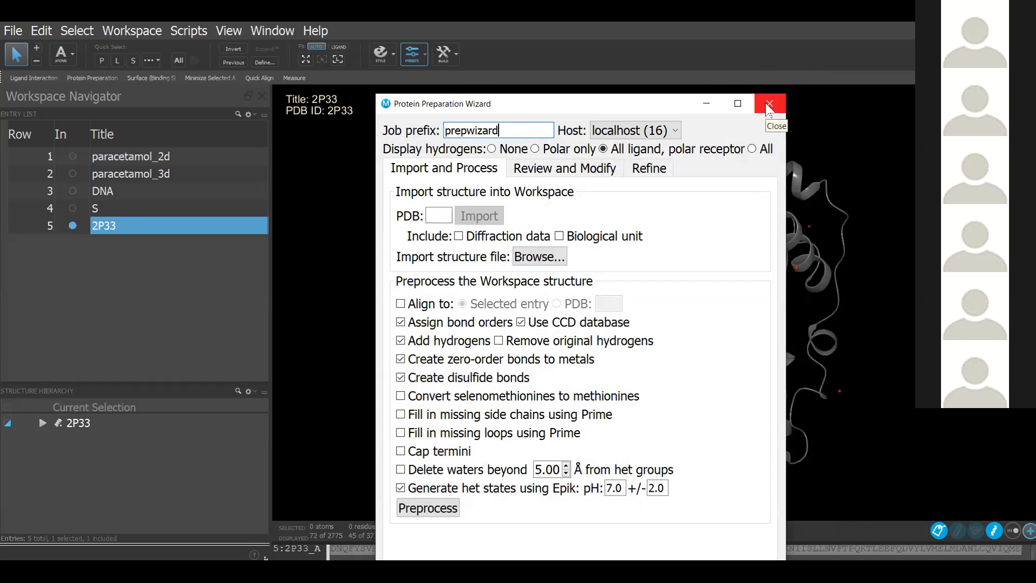
pyautogui.click(769, 104)
pyautogui.click(769, 104)
pyautogui.click(769, 104)
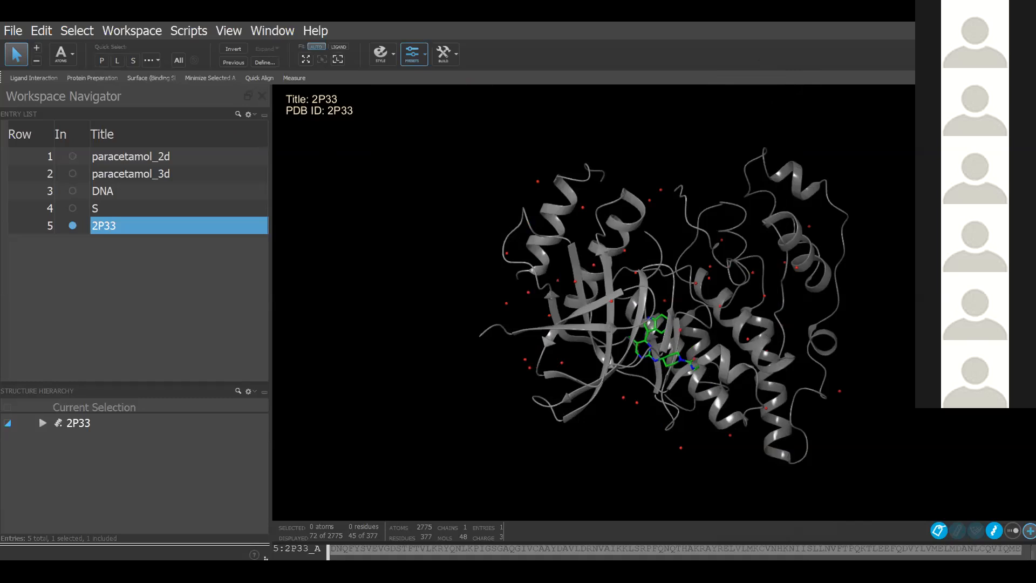
# - Browse Maestro's applications and tasks to the Protein Preparation and Refinement category and locate the Protein Preparation Wizard
pyautogui.click(1015, 54)
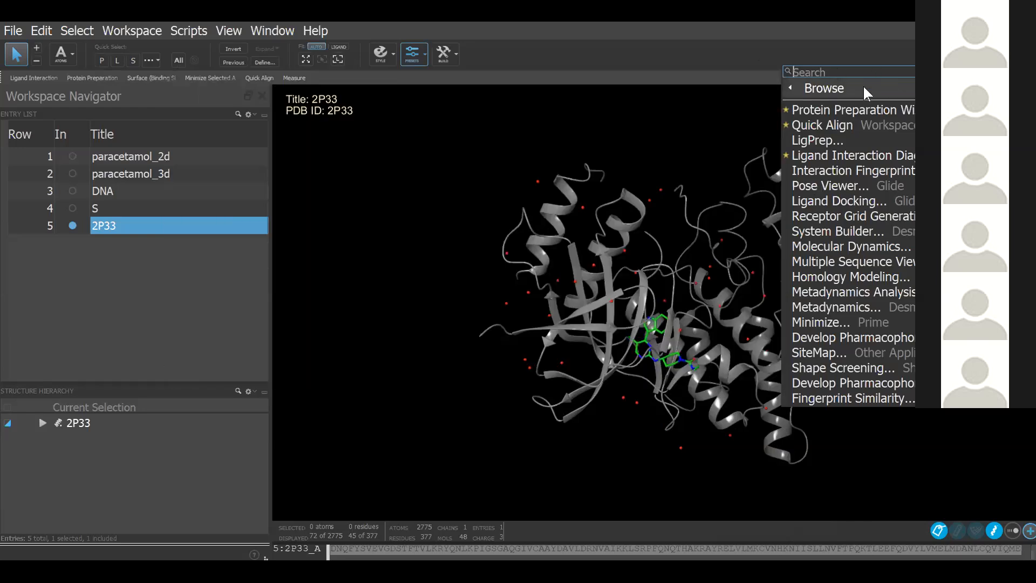
pyautogui.moveTo(845, 86)
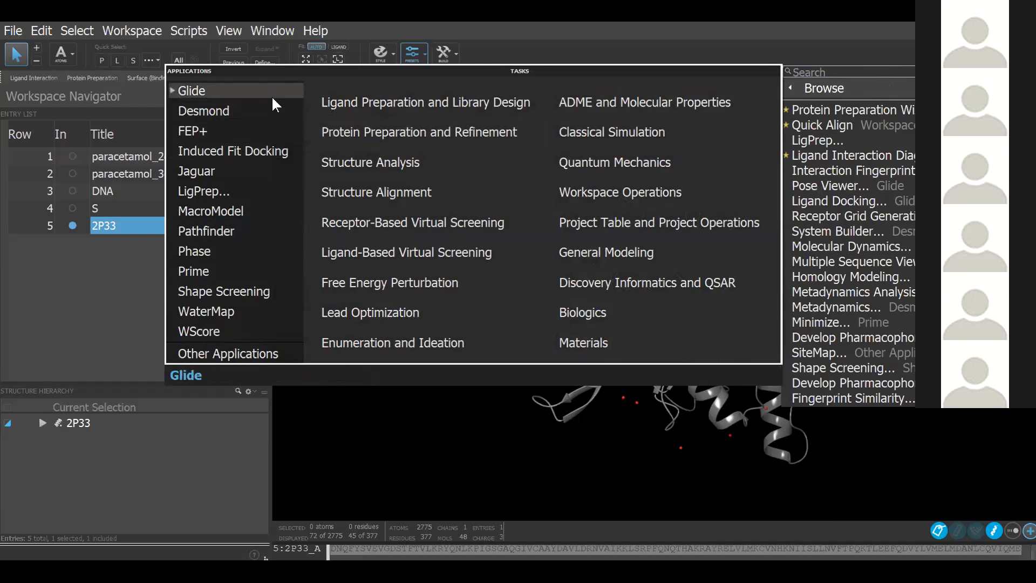
pyautogui.click(425, 131)
pyautogui.click(258, 108)
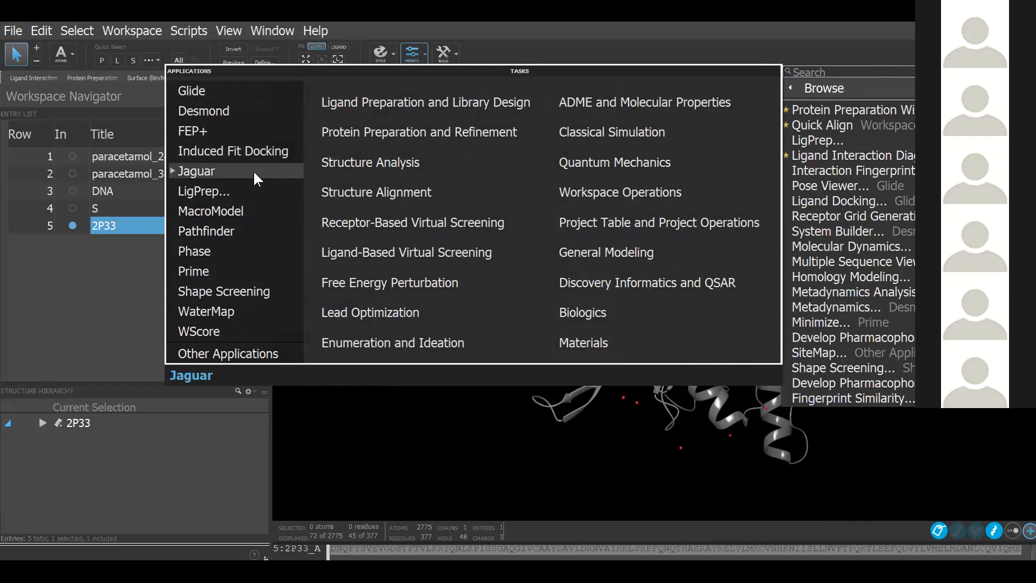
pyautogui.click(258, 206)
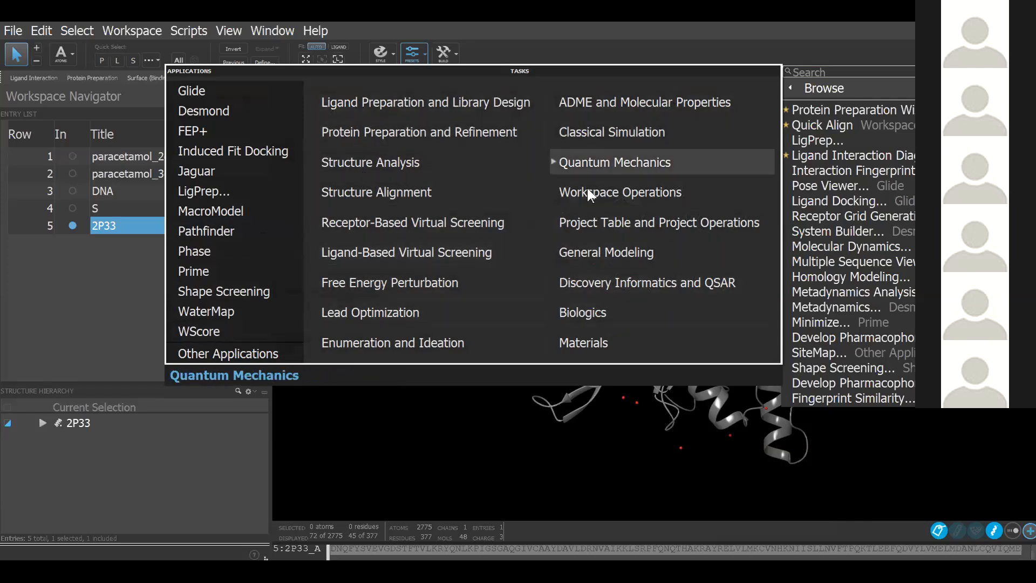
pyautogui.click(477, 133)
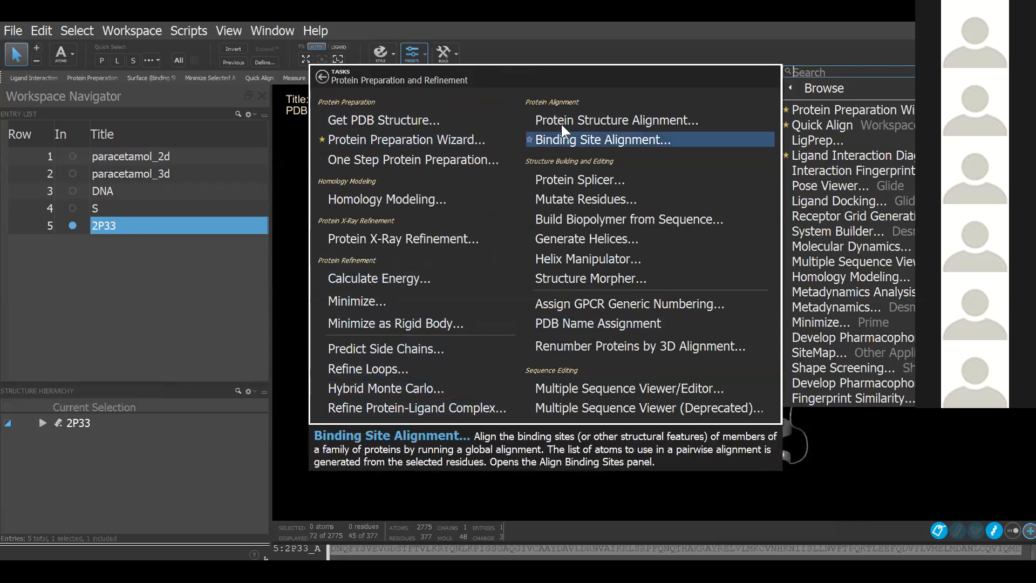
pyautogui.click(426, 140)
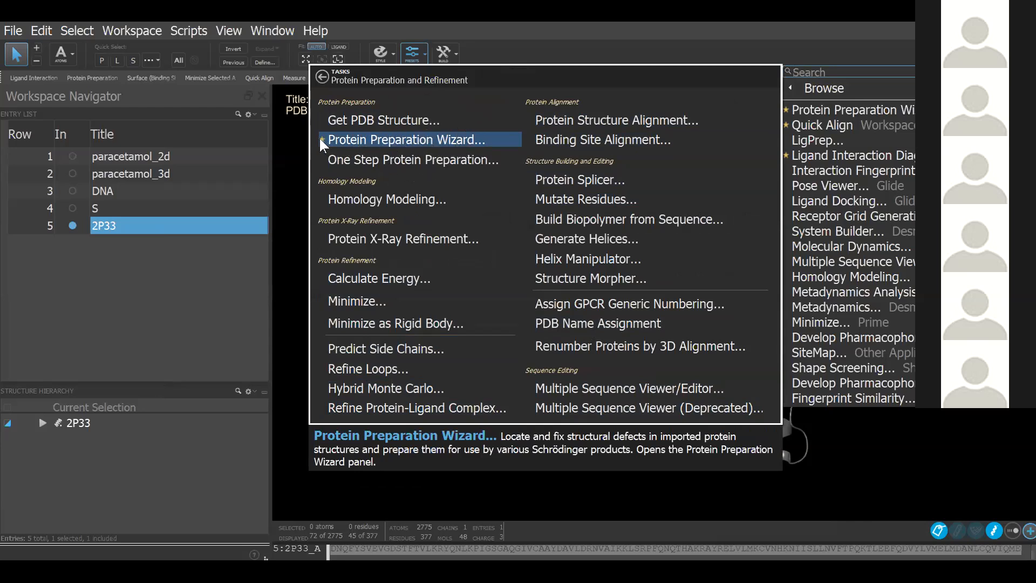
# - Remove the Protein Preparation Wizard from the favorites and add it back as a favorite
pyautogui.press('ctrl')
pyautogui.press('ctrl')
pyautogui.press('ctrl')
pyautogui.press('ctrl')
pyautogui.press('ctrl')
pyautogui.press('ctrl')
pyautogui.press('ctrl')
pyautogui.click(321, 138)
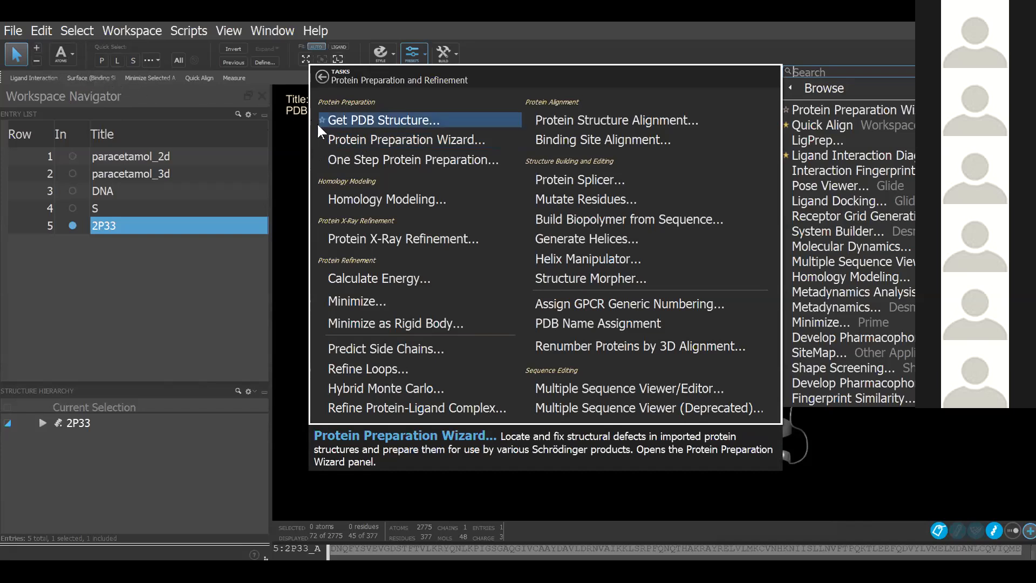
pyautogui.click(321, 139)
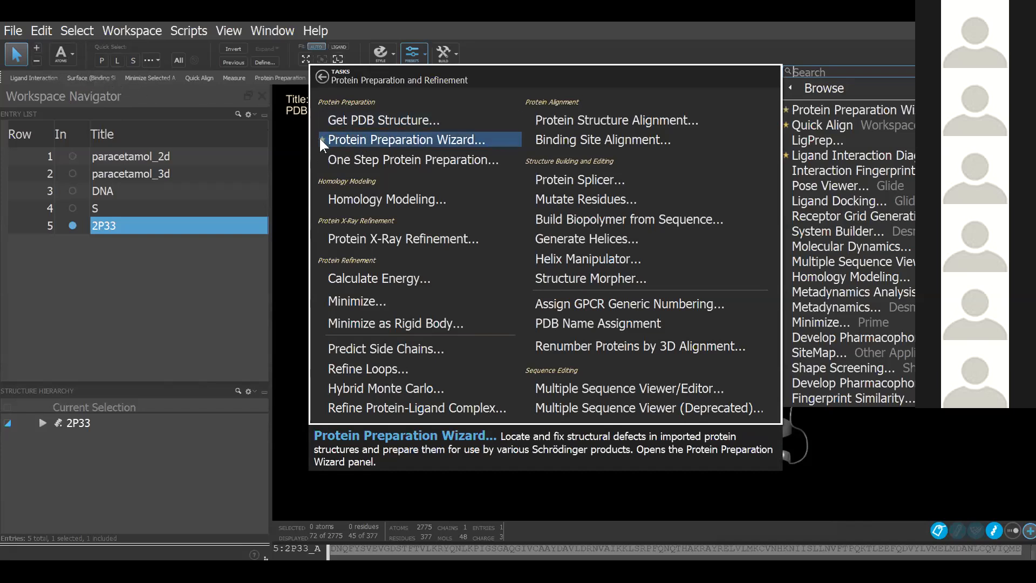
pyautogui.click(285, 79)
pyautogui.click(283, 76)
pyautogui.click(281, 74)
# - Open the Protein Preparation Wizard from the task list and move its window up so all its options are visible
pyautogui.click(416, 140)
pyautogui.click(416, 139)
pyautogui.click(418, 140)
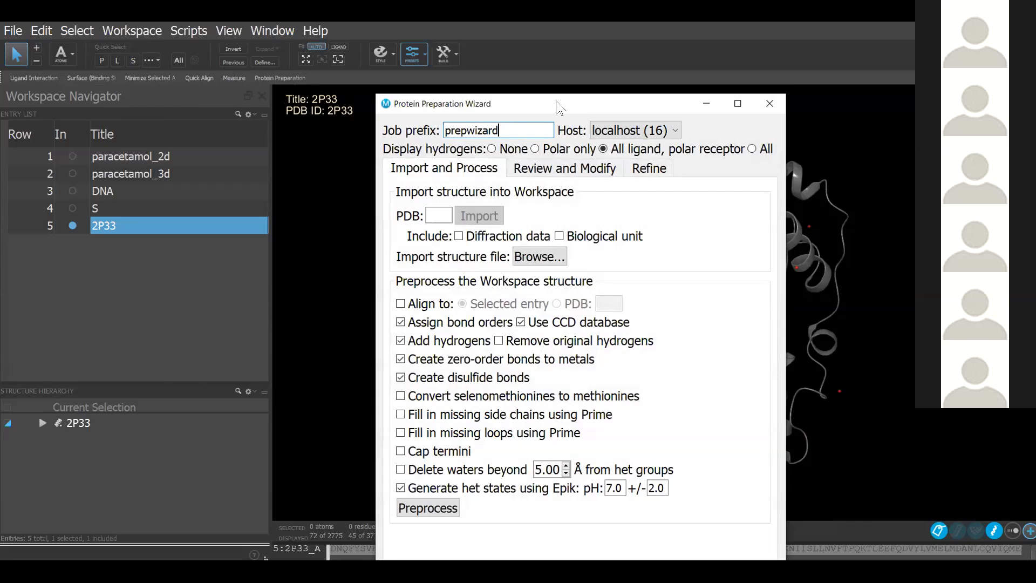
pyautogui.moveTo(557, 104); pyautogui.dragTo(526, 28)
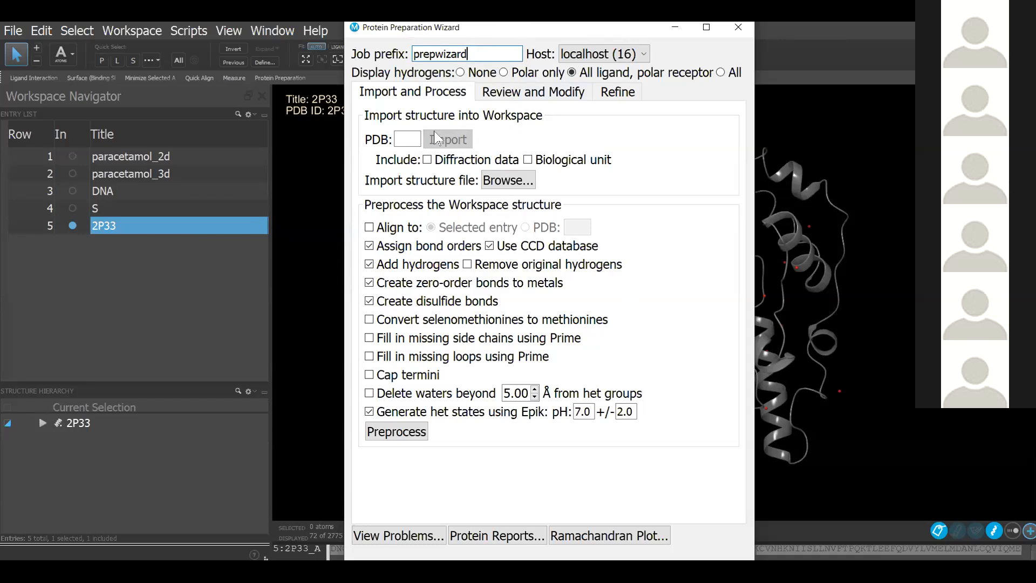
pyautogui.click(409, 140)
pyautogui.write('2p33')
pyautogui.press('ctrl')
pyautogui.press('ctrl')
pyautogui.press('ctrl')
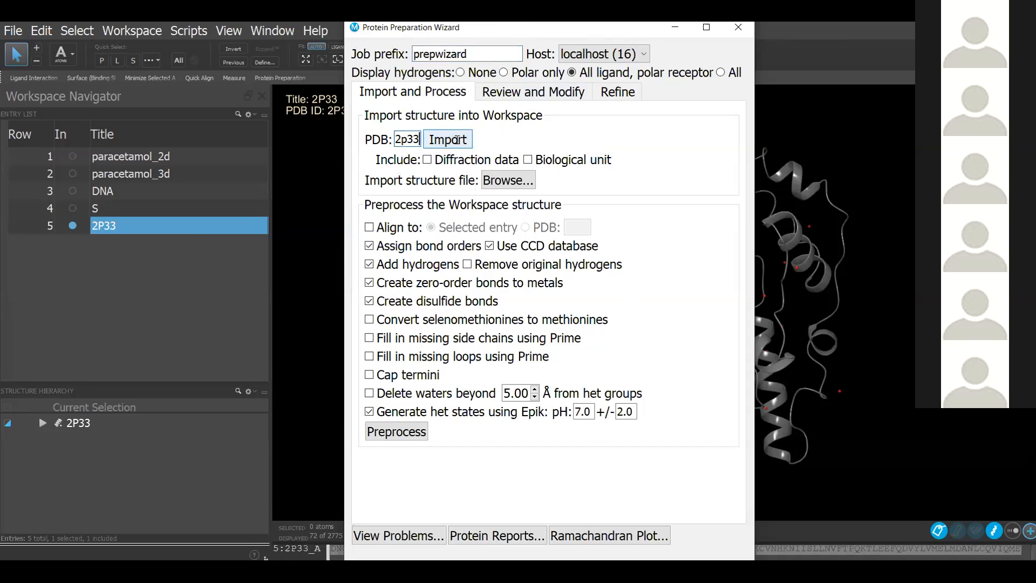
pyautogui.press('BackSpace')
pyautogui.press('BackSpace')
pyautogui.press('BackSpace')
pyautogui.press('BackSpace')
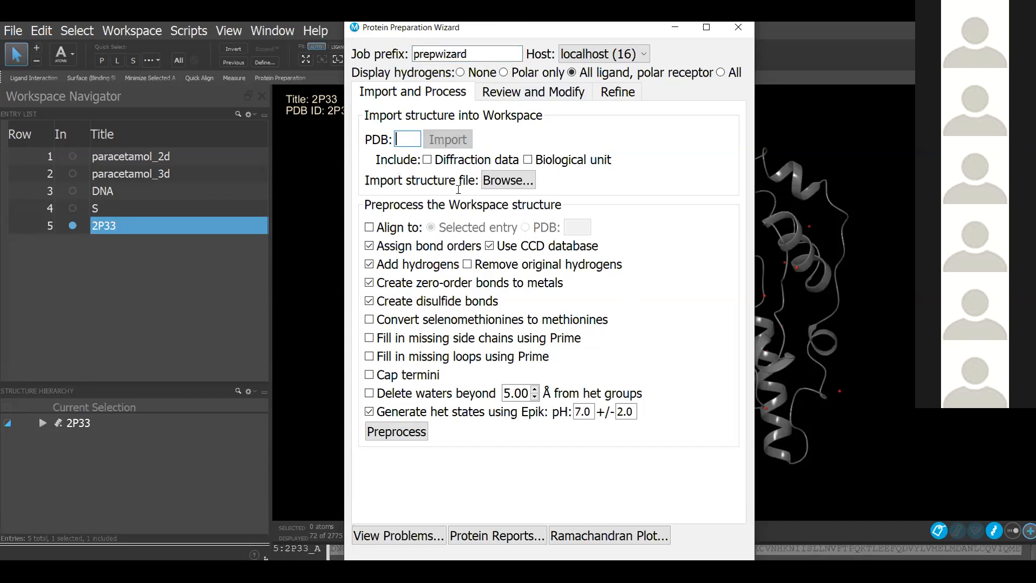
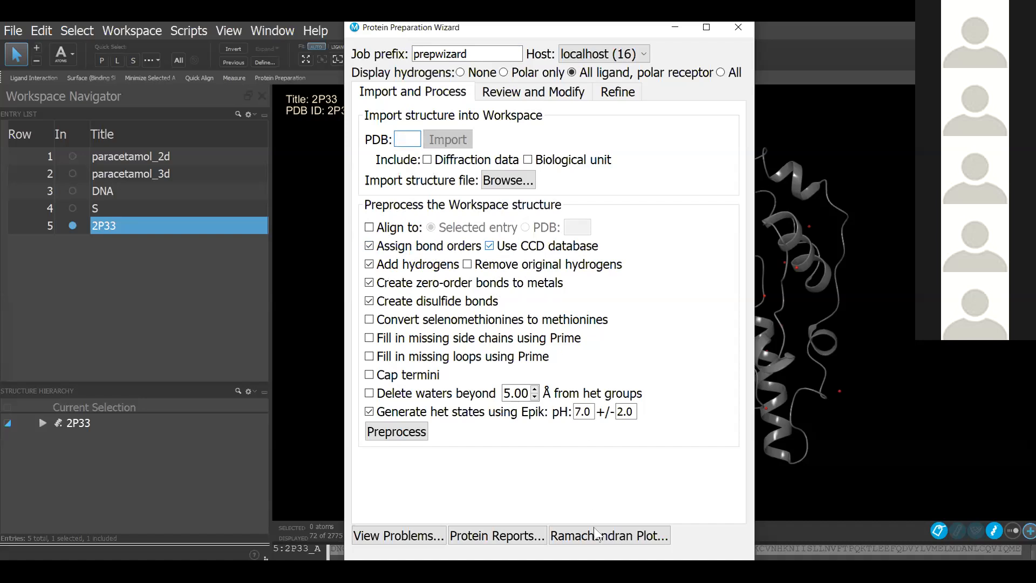
# - Switch to the browser to look over the Google results for Chemical Components Dictionary, and return to Maestro's Protein Preparation Wizard
pyautogui.click(593, 570)
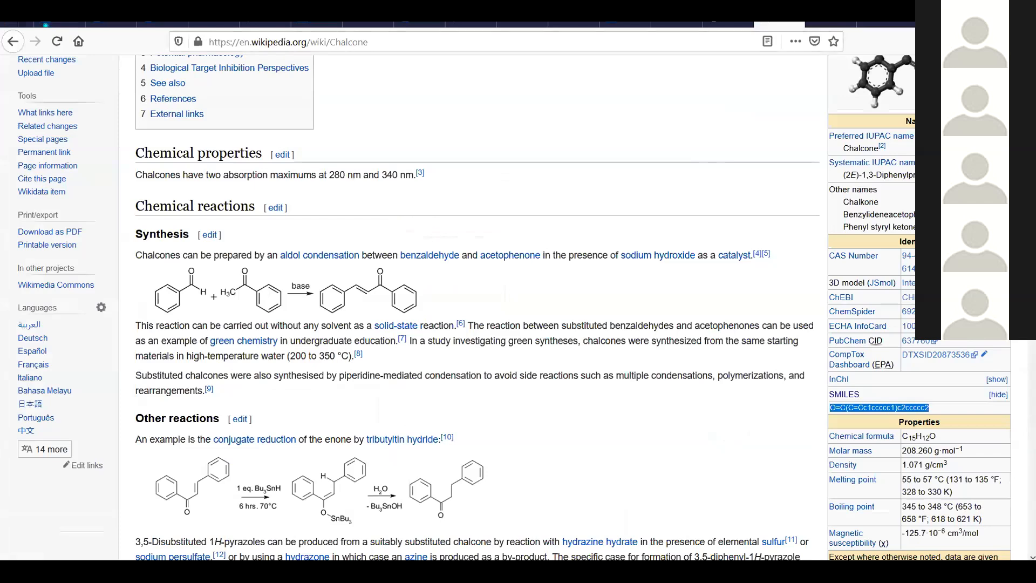
pyautogui.click(713, 26)
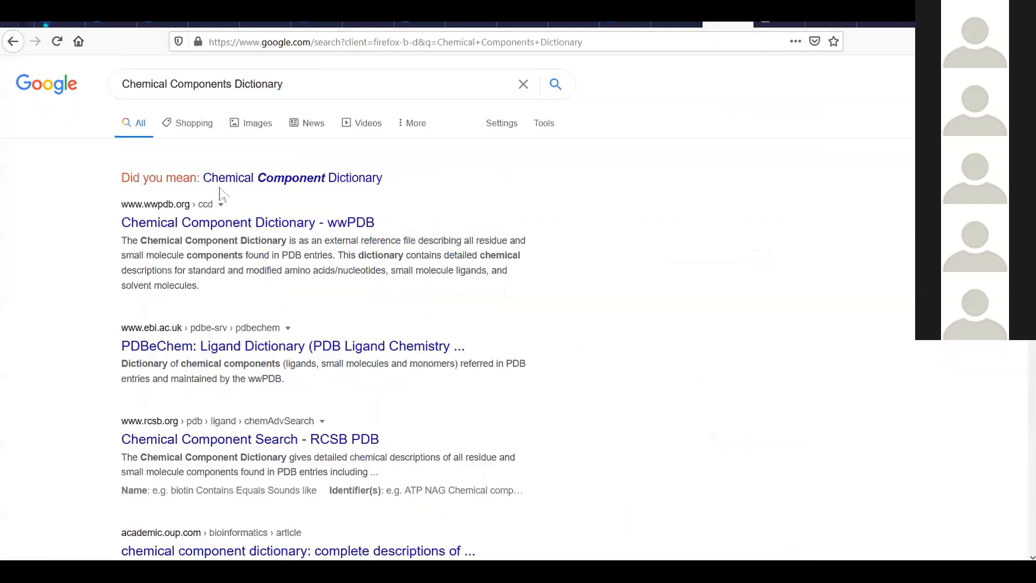
pyautogui.click(240, 226)
pyautogui.moveTo(681, 555)
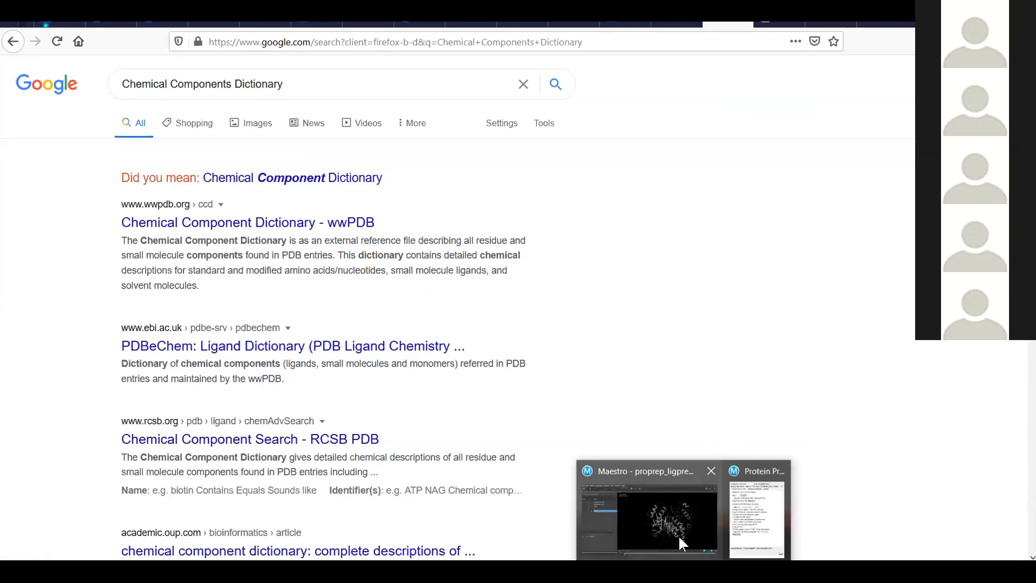
pyautogui.click(679, 536)
pyautogui.moveTo(733, 526)
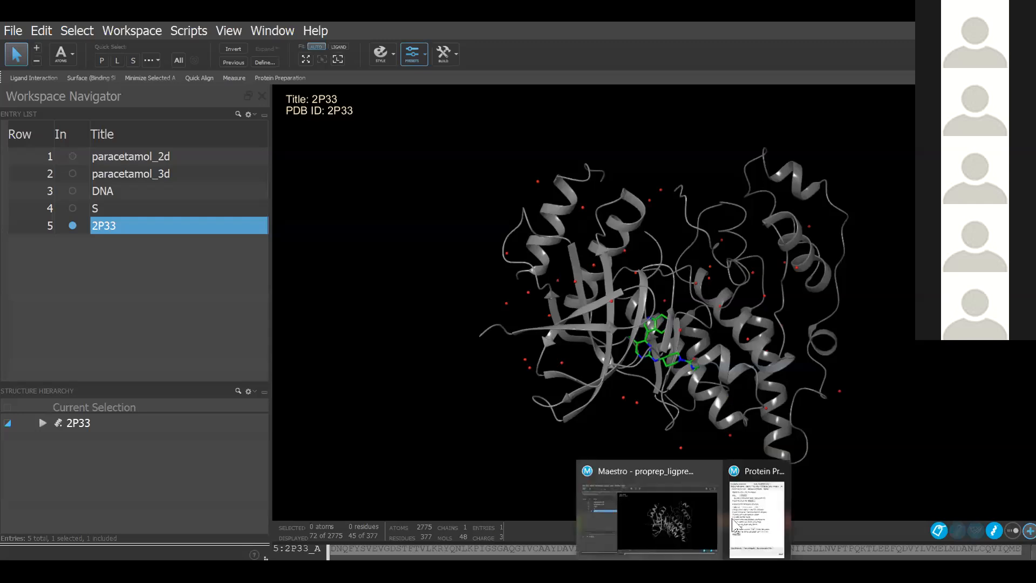
pyautogui.click(734, 527)
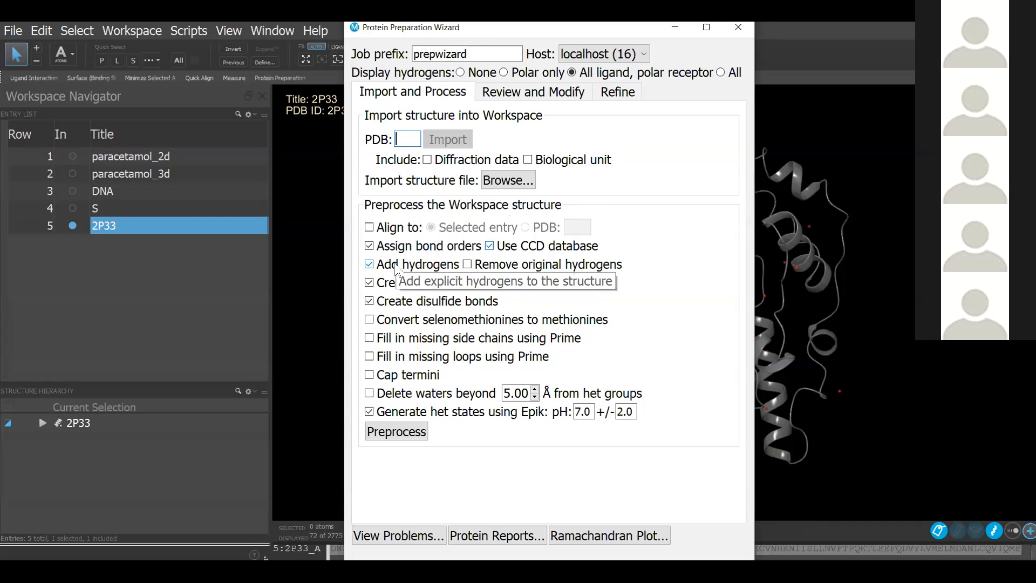
# - Minimize the Protein Preparation Wizard and examine the 2P33 ribbon structure more closely
pyautogui.click(675, 29)
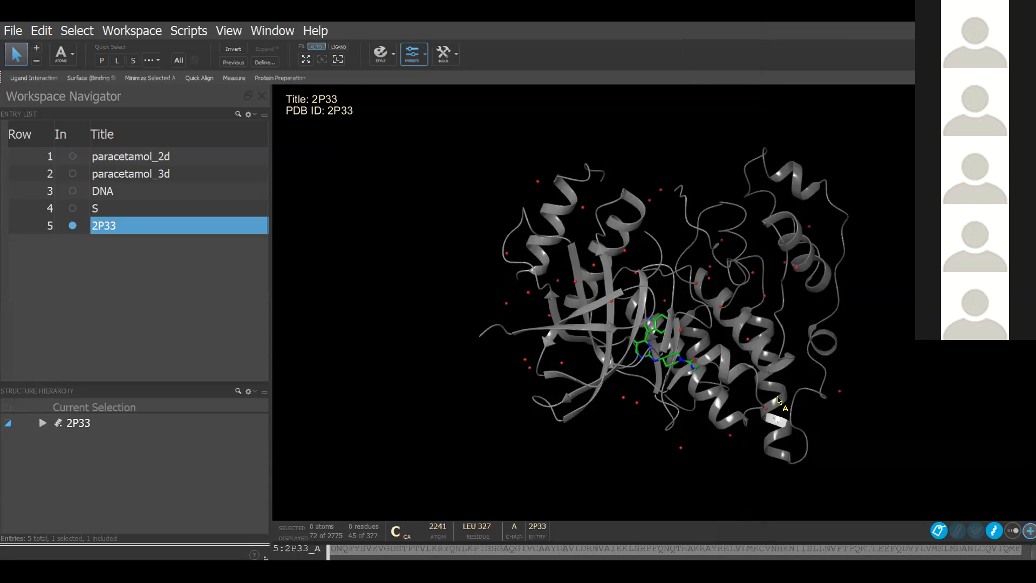
pyautogui.scroll(2, 637, 322)
pyautogui.scroll(2, 638, 322)
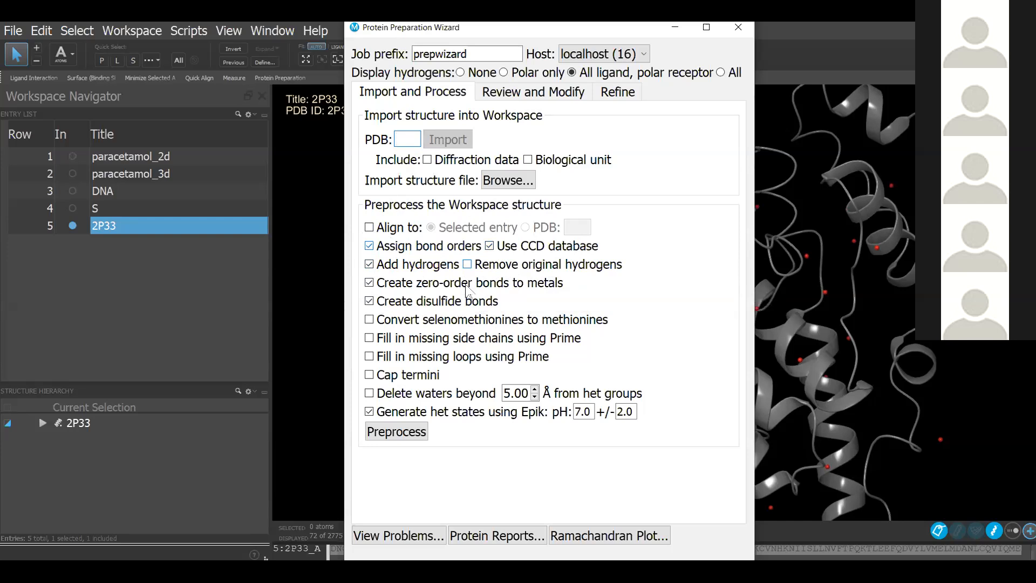
# - Enable converting selenomethionines to methionines and filling in missing side chains and missing loops using Prime
pyautogui.press('ctrl')
pyautogui.press('ctrl')
pyautogui.press('ctrl')
pyautogui.click(370, 321)
pyautogui.click(370, 338)
# - Minimize the wizard, fit the whole 2P33 structure in the workspace, and color its sequence by chain breaks
pyautogui.click(675, 30)
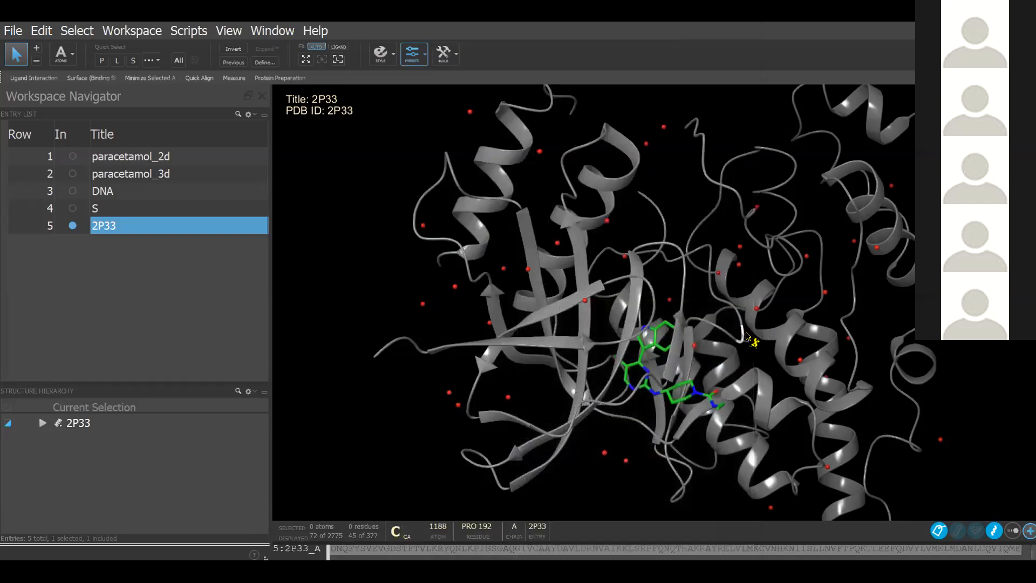
pyautogui.click(306, 59)
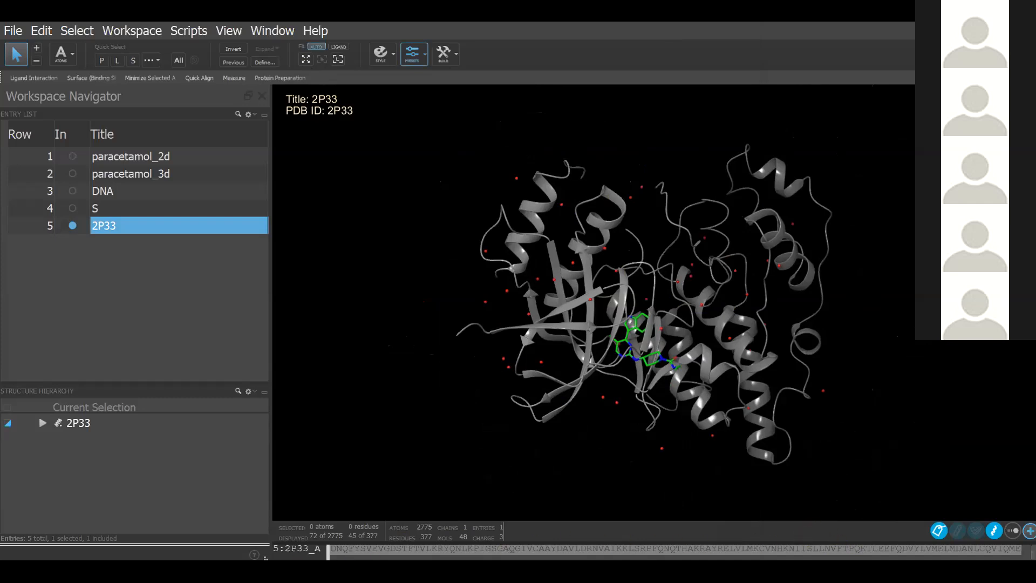
pyautogui.click(301, 559)
pyautogui.click(302, 559)
pyautogui.moveTo(519, 562)
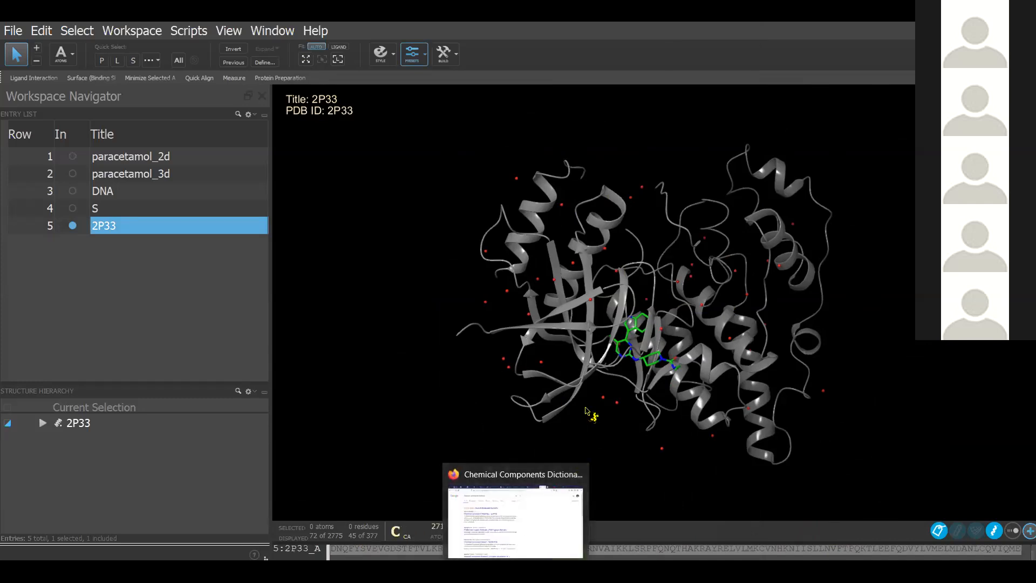
pyautogui.click(637, 480)
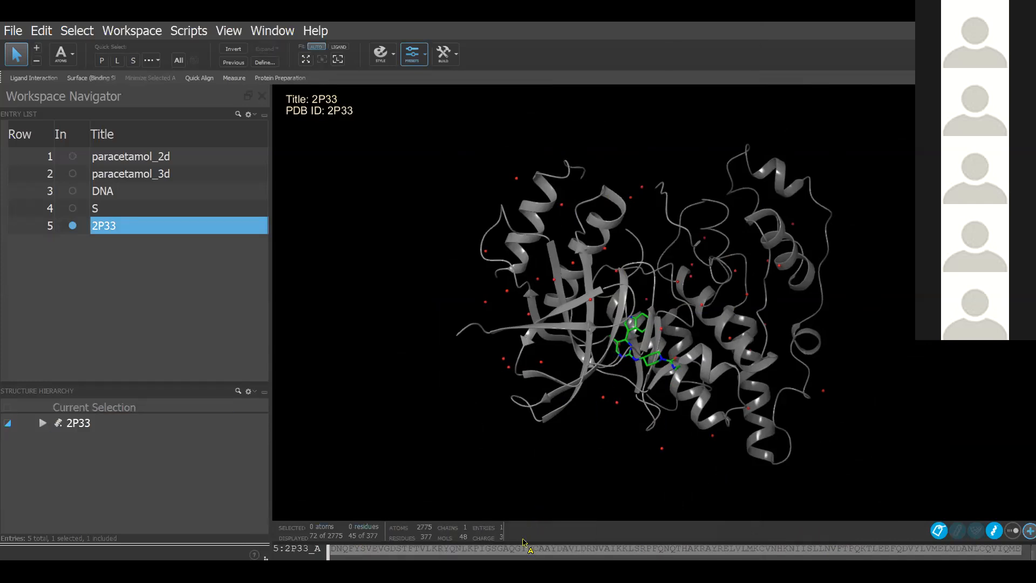
pyautogui.click(1012, 535)
pyautogui.click(1030, 531)
pyautogui.click(645, 501)
pyautogui.rightClick(289, 555)
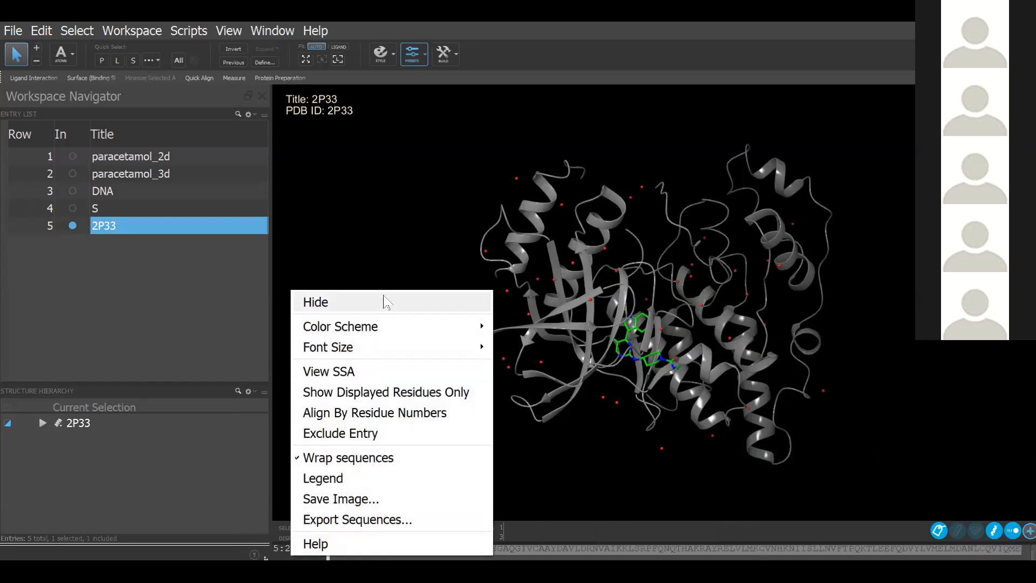
pyautogui.moveTo(388, 326)
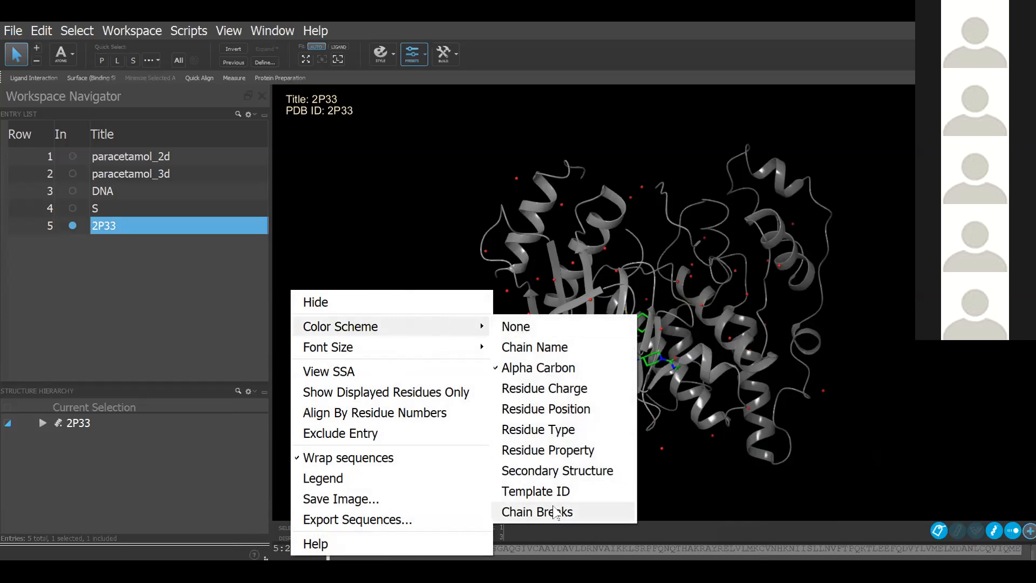
pyautogui.click(518, 538)
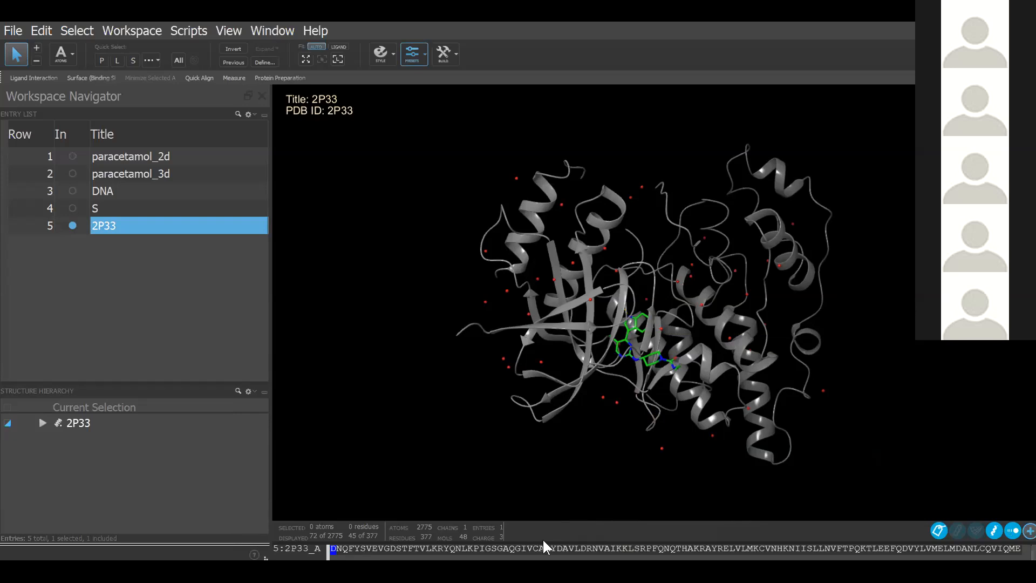
# - Display the adjacent A and S residues flanking the chain break in the 2P33 sequence as space-filling spheres
pyautogui.click(543, 542)
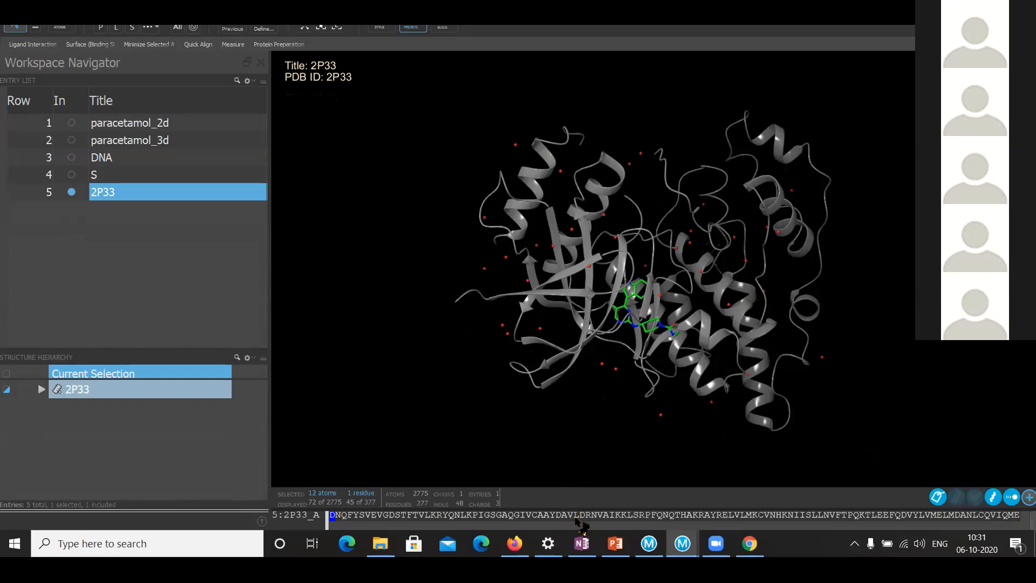
pyautogui.scroll(-3, 656, 517)
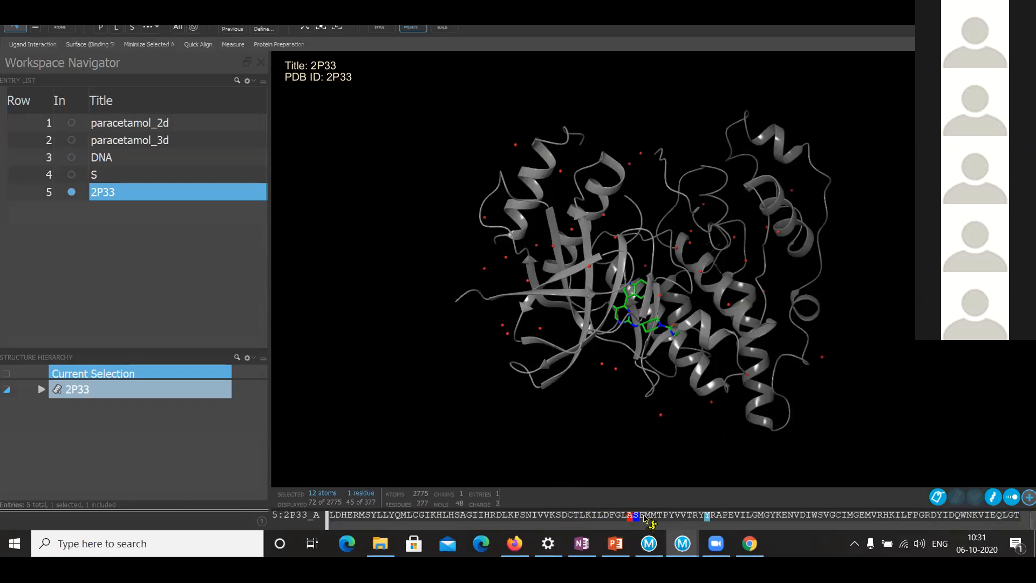
pyautogui.click(647, 517)
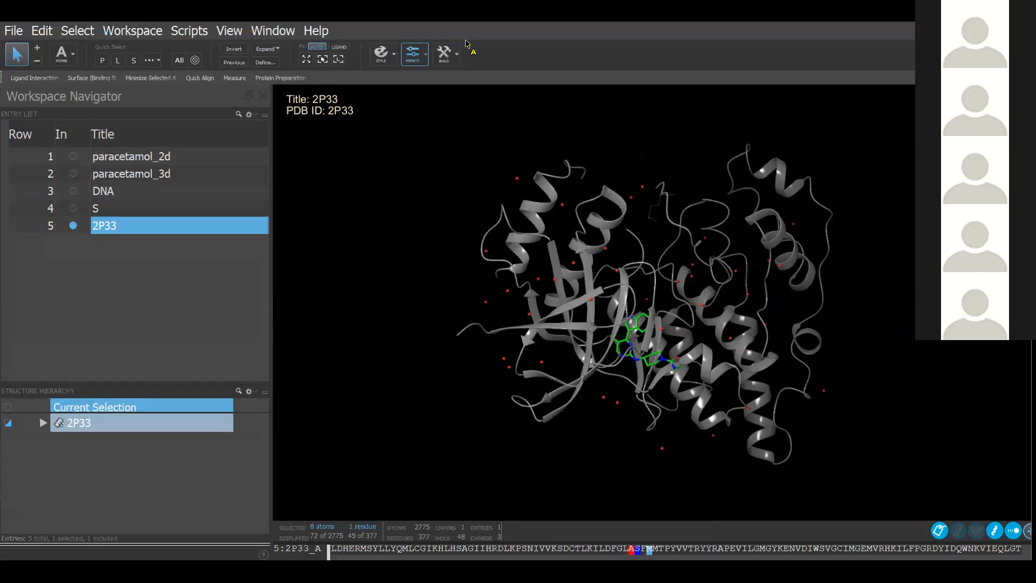
pyautogui.moveTo(631, 550); pyautogui.dragTo(638, 550)
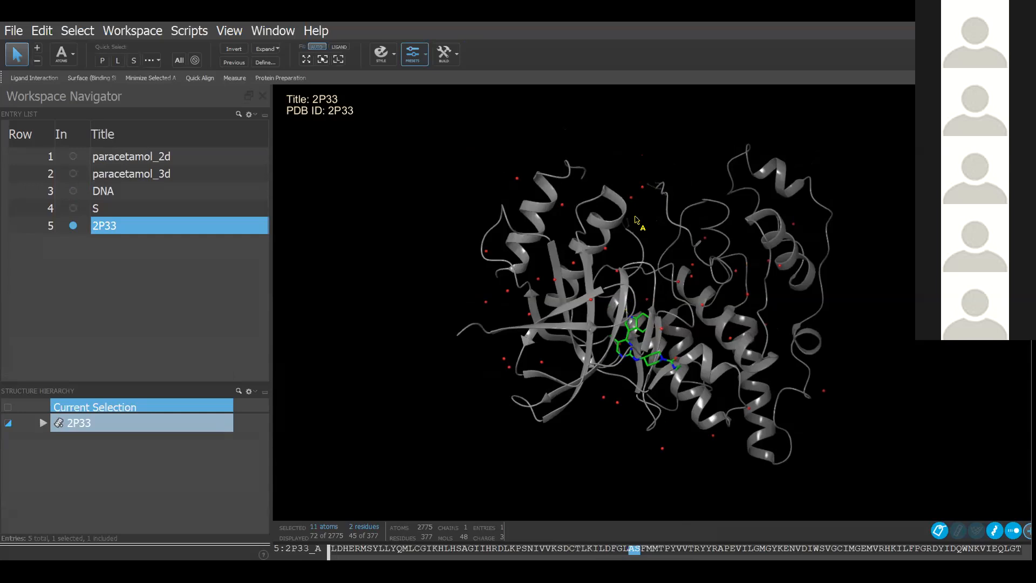
pyautogui.press('ctrl')
pyautogui.press('ctrl')
pyautogui.click(387, 57)
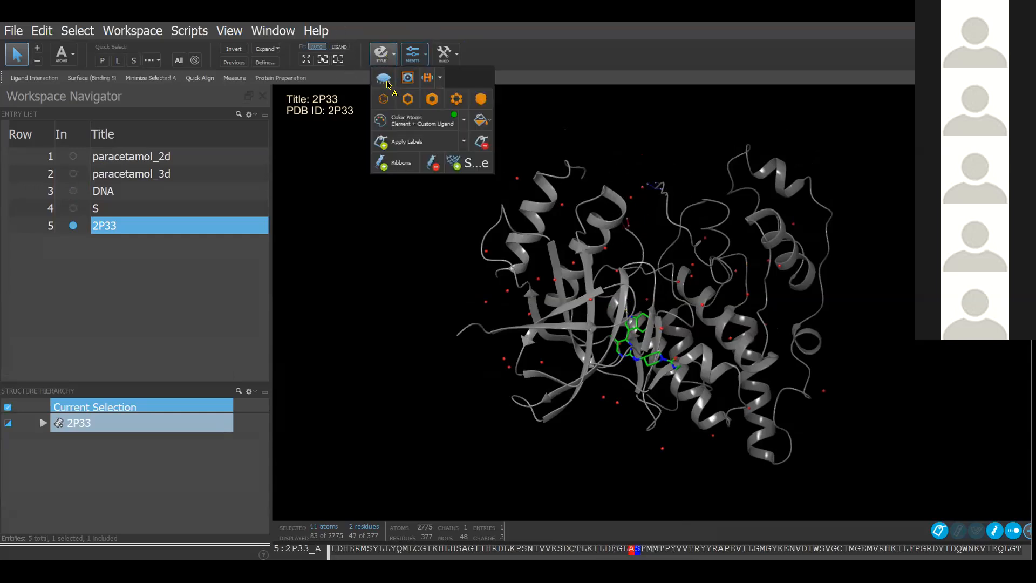
pyautogui.click(481, 99)
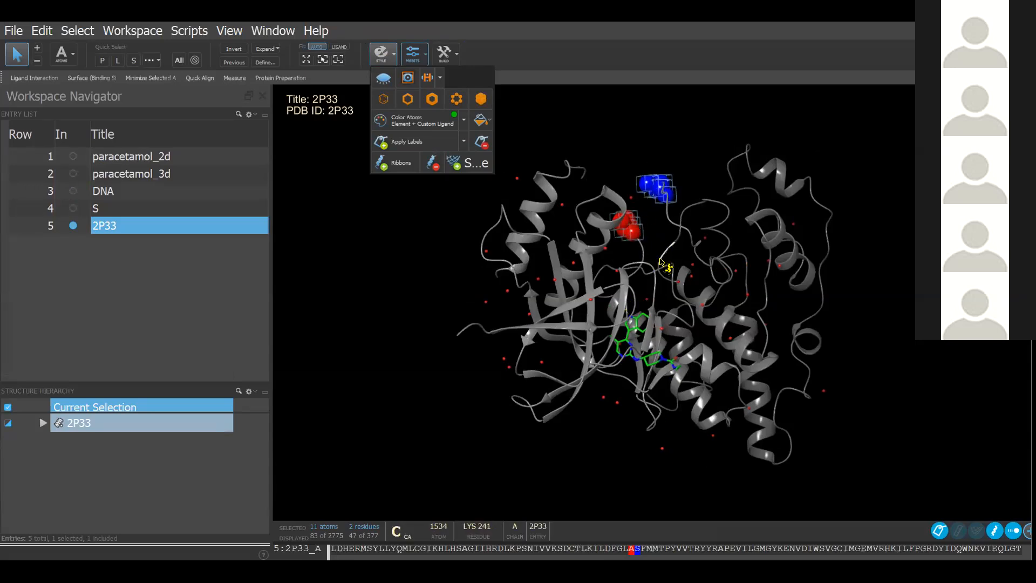
# - Return to the Protein Preparation Wizard and enable capping the termini and deleting waters away from het groups
pyautogui.moveTo(686, 571)
pyautogui.click(752, 537)
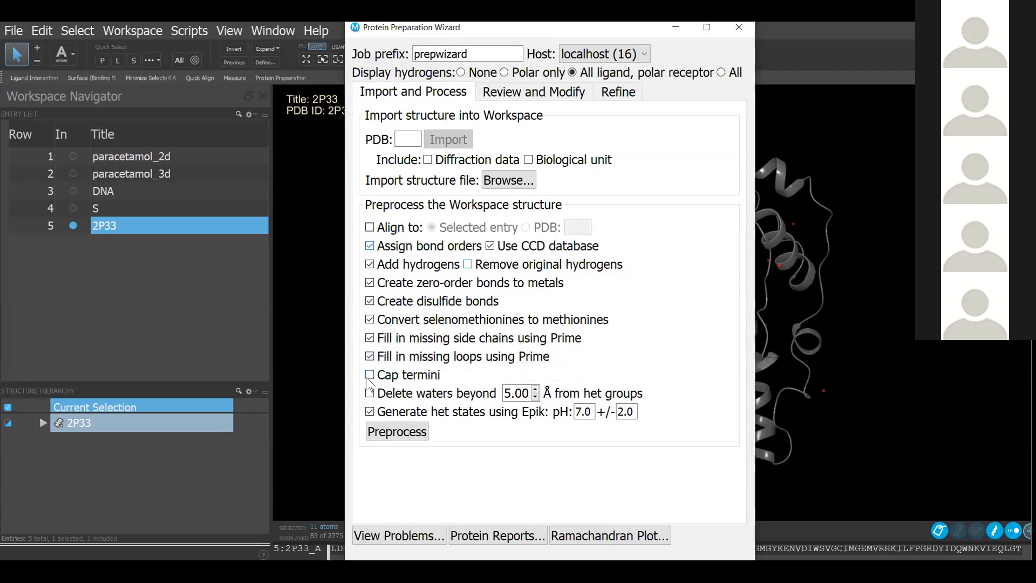
pyautogui.press('ctrl')
pyautogui.press('ctrl')
pyautogui.press('ctrl')
pyautogui.press('ctrl')
pyautogui.click(370, 394)
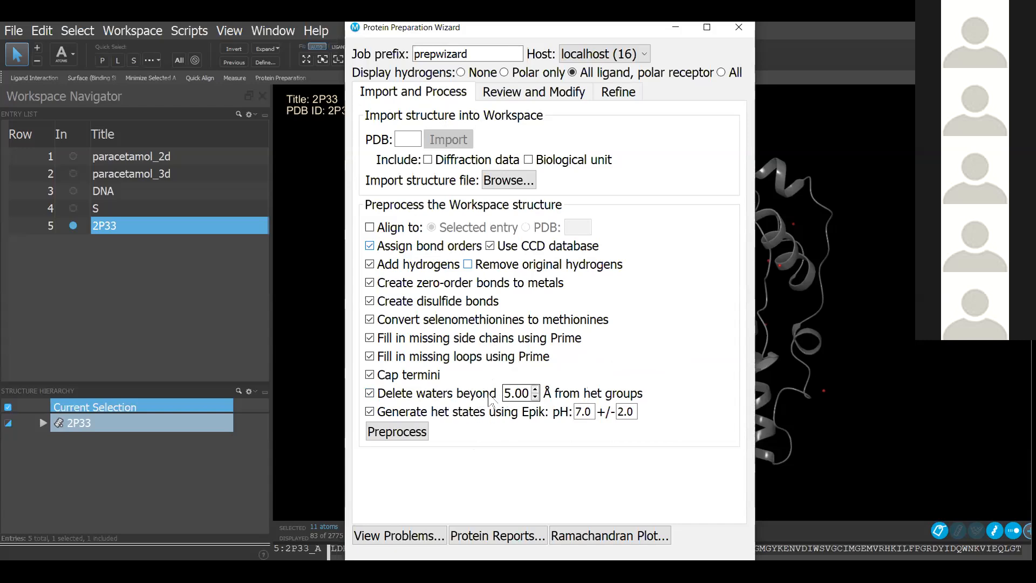
# - Set the water deletion distance to 0.00 Å from het groups
pyautogui.click(511, 400)
pyautogui.click(509, 398)
pyautogui.press('BackSpace')
pyautogui.write('0')
pyautogui.click(371, 414)
pyautogui.click(584, 415)
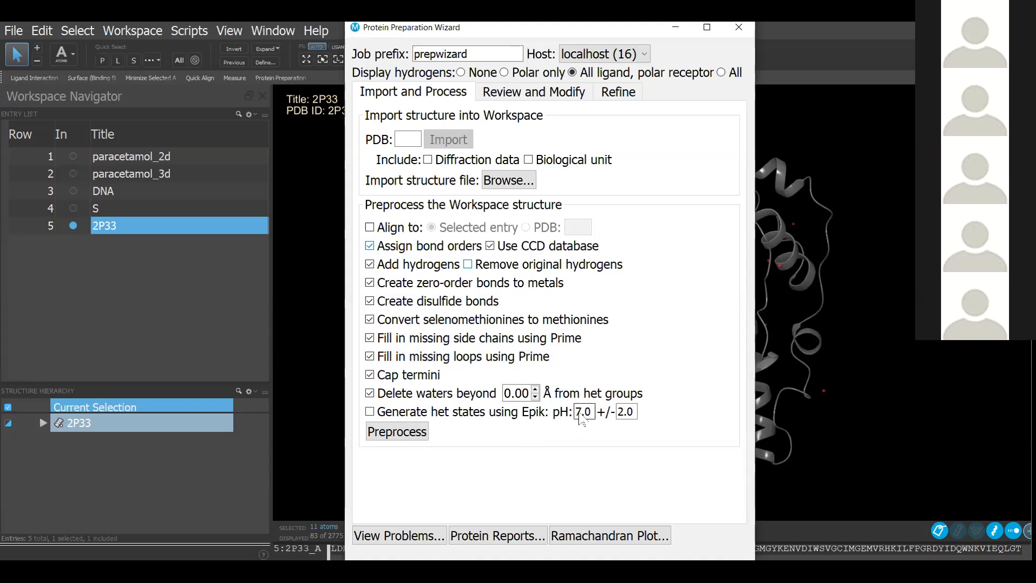
pyautogui.click(370, 412)
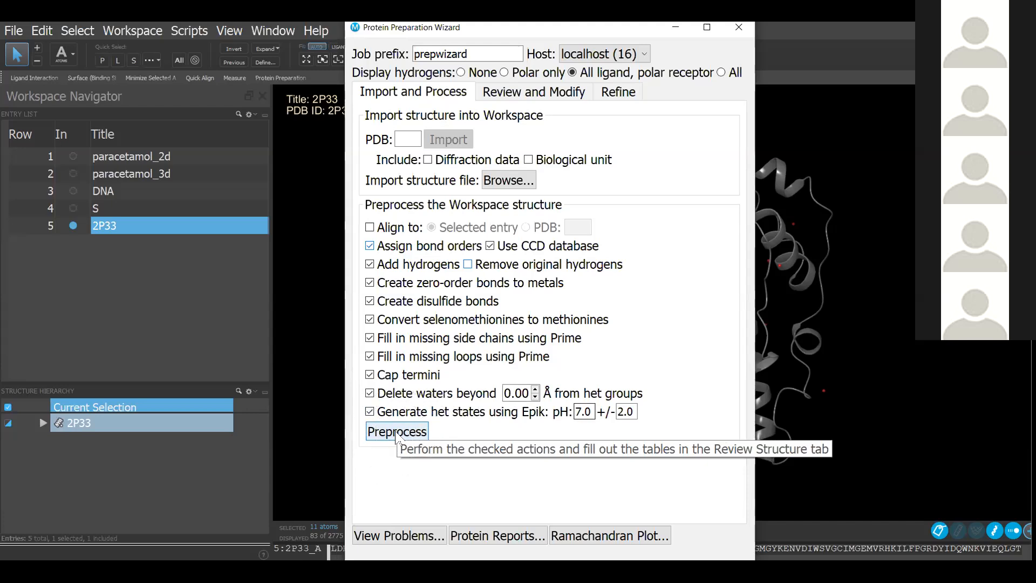
# - Start preprocessing 2P33 with the checked options and agree to continue filling the missing loops with Prime
pyautogui.click(396, 432)
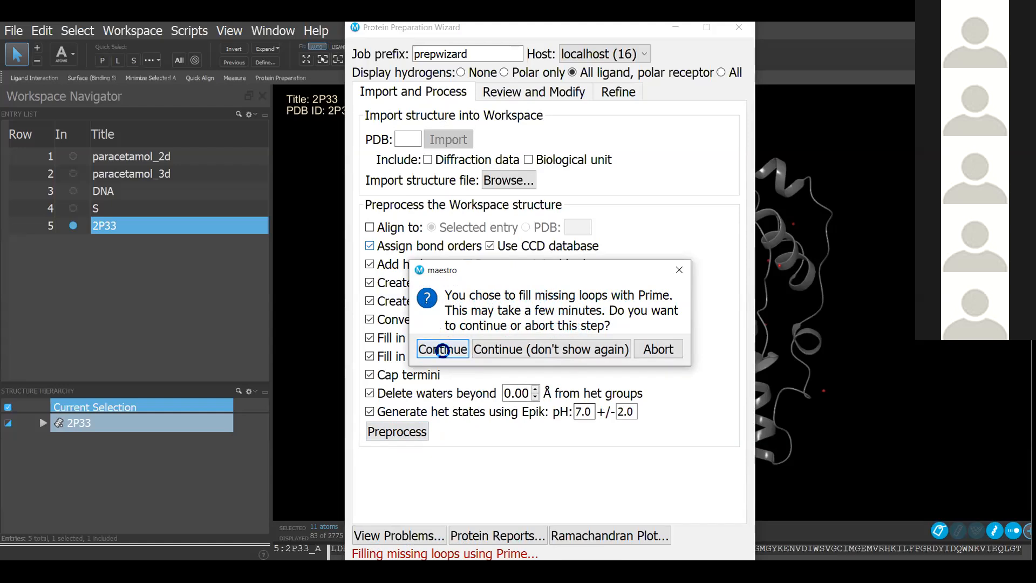
pyautogui.press('ctrl')
pyautogui.press('ctrl')
pyautogui.press('ctrl')
pyautogui.press('ctrl')
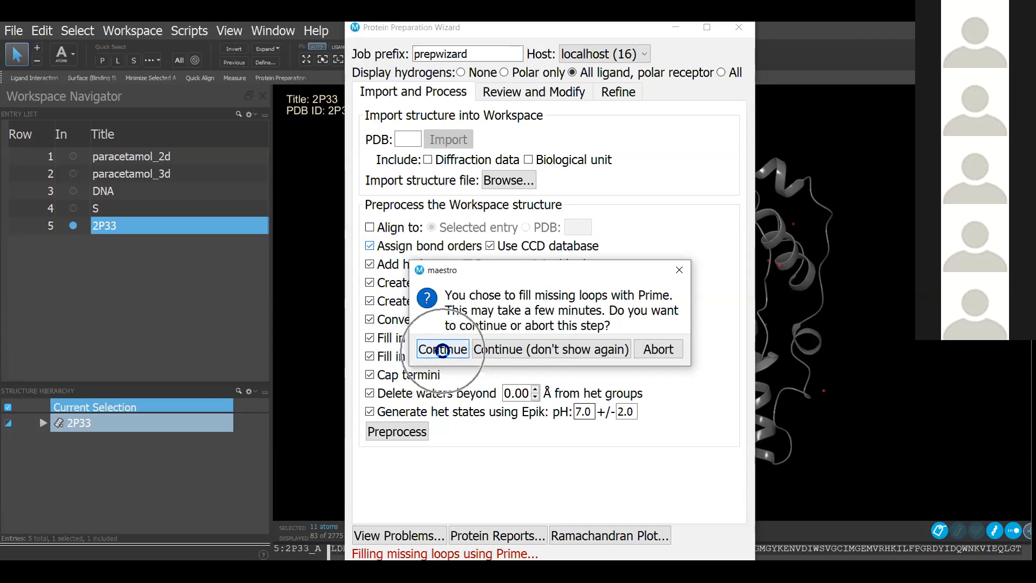
pyautogui.click(443, 349)
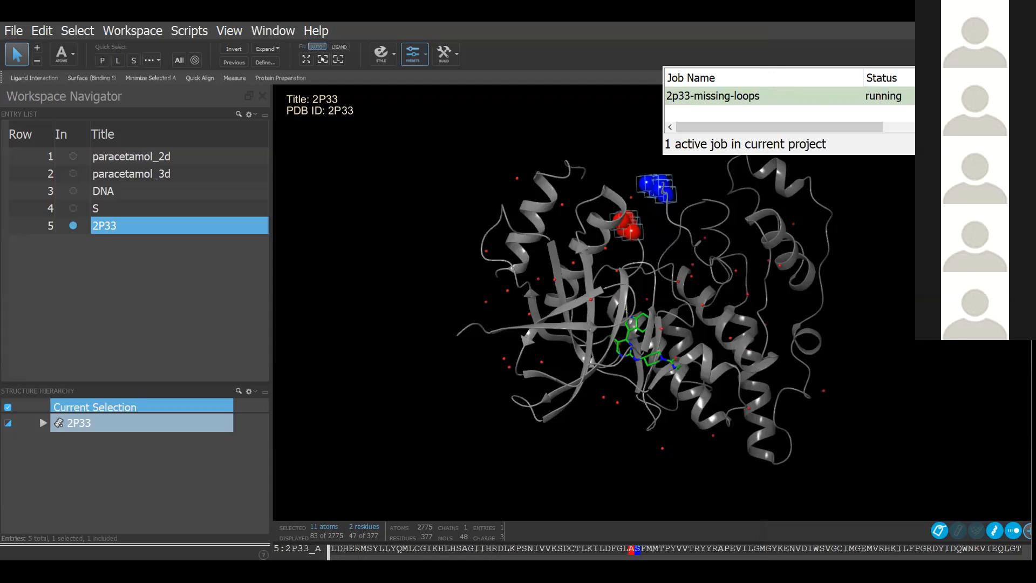
# - Open the job monitor and read the 2p33-missing-loops.log file of the running job
pyautogui.click(972, 145)
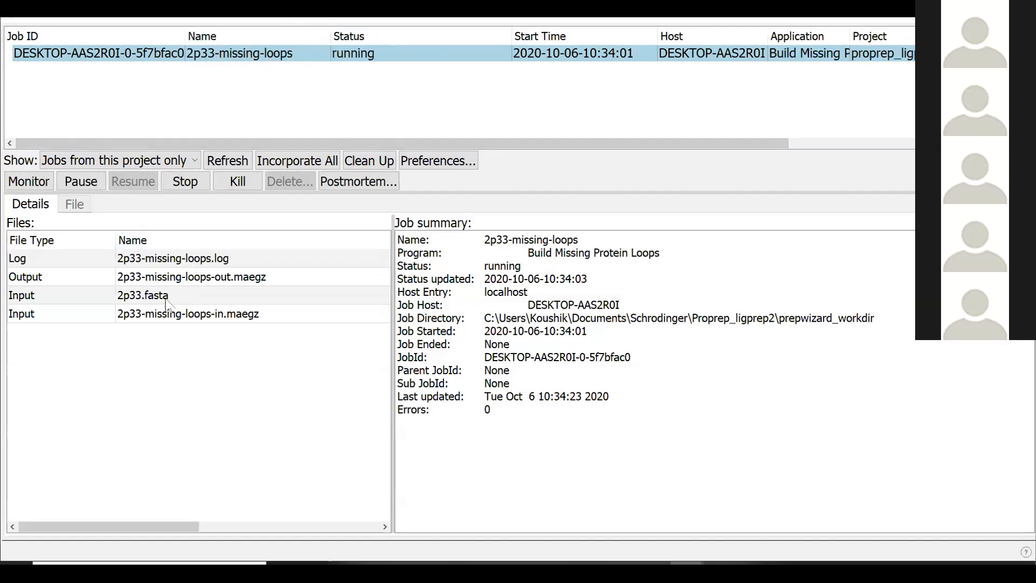
pyautogui.click(149, 259)
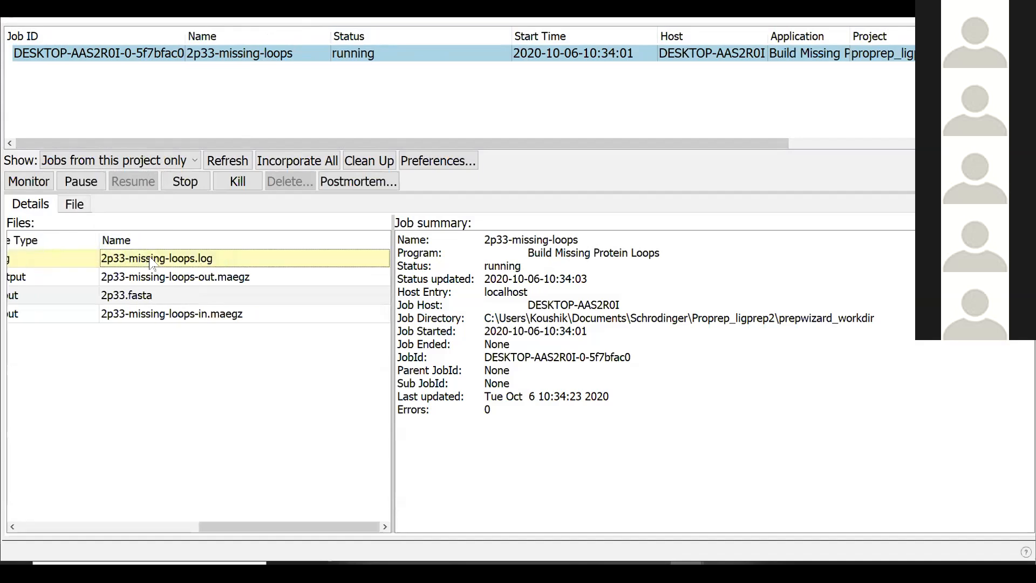
pyautogui.doubleClick(152, 261)
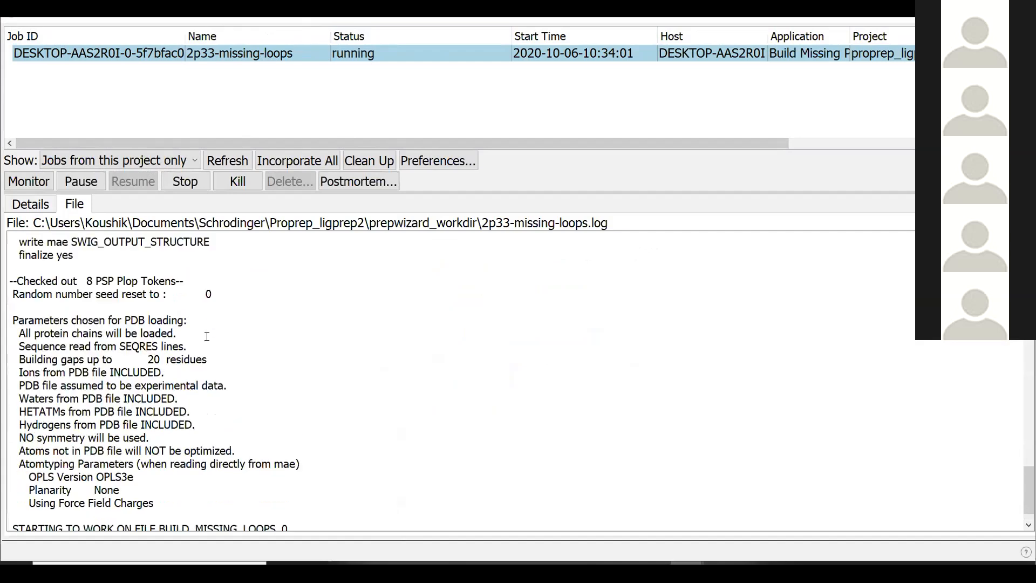
pyautogui.click(204, 493)
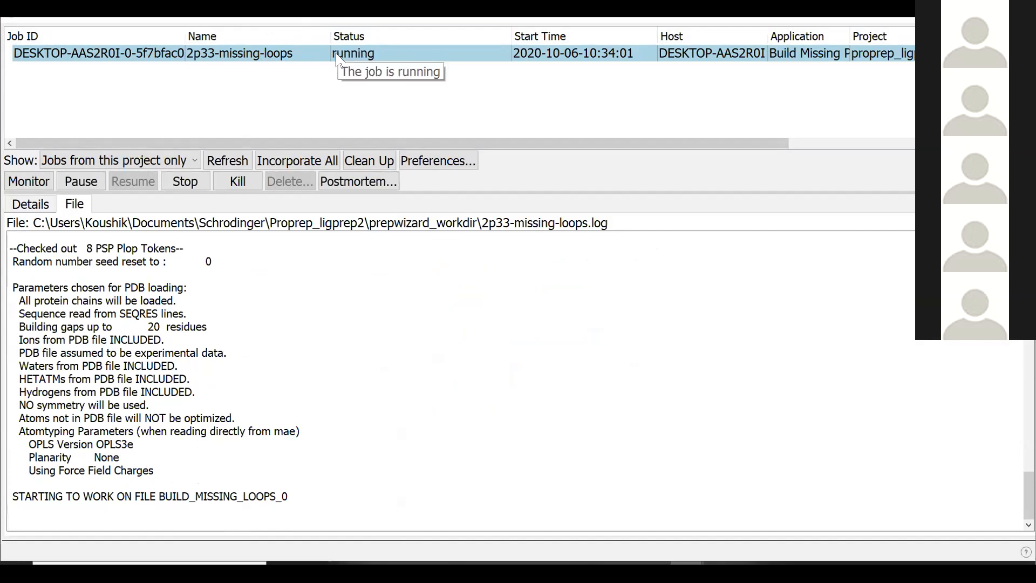
pyautogui.click(365, 55)
pyautogui.click(366, 56)
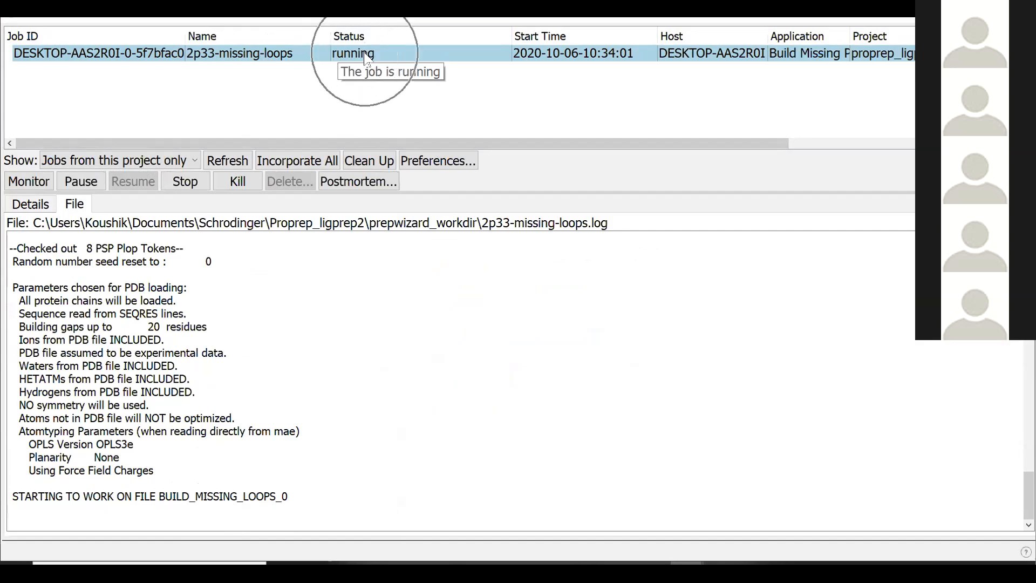
pyautogui.click(366, 56)
pyautogui.click(366, 57)
pyautogui.click(366, 56)
pyautogui.press('ctrl')
pyautogui.press('ctrl')
pyautogui.press('ctrl')
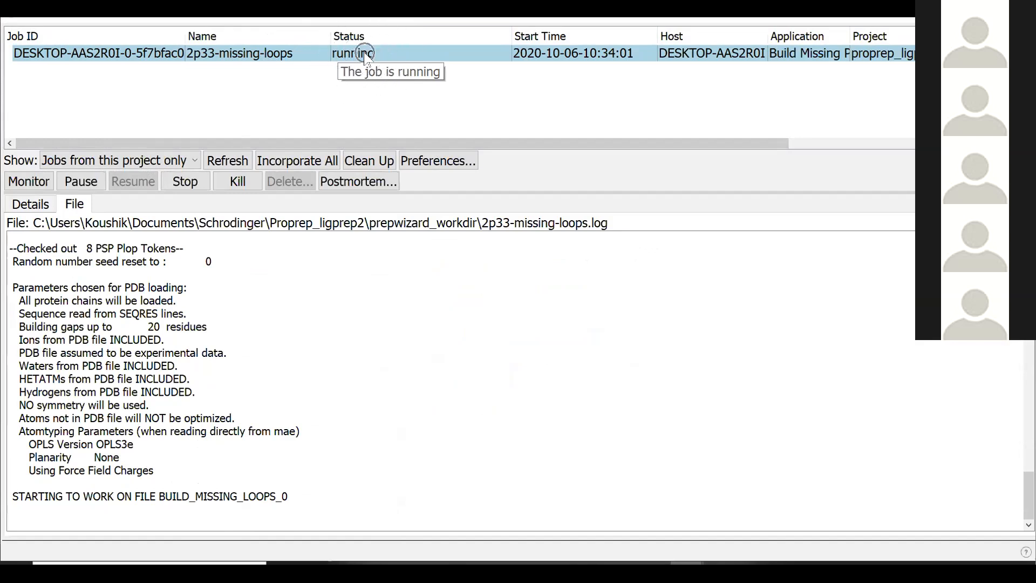
pyautogui.press('ctrl')
pyautogui.press('ctrl')
pyautogui.press('ctrl')
pyautogui.press('ctrl')
pyautogui.press('ctrl')
pyautogui.press('ctrl')
# - Open the postmortem archive settings for the 2p33-missing-loops job and look over the archive file options
pyautogui.click(372, 182)
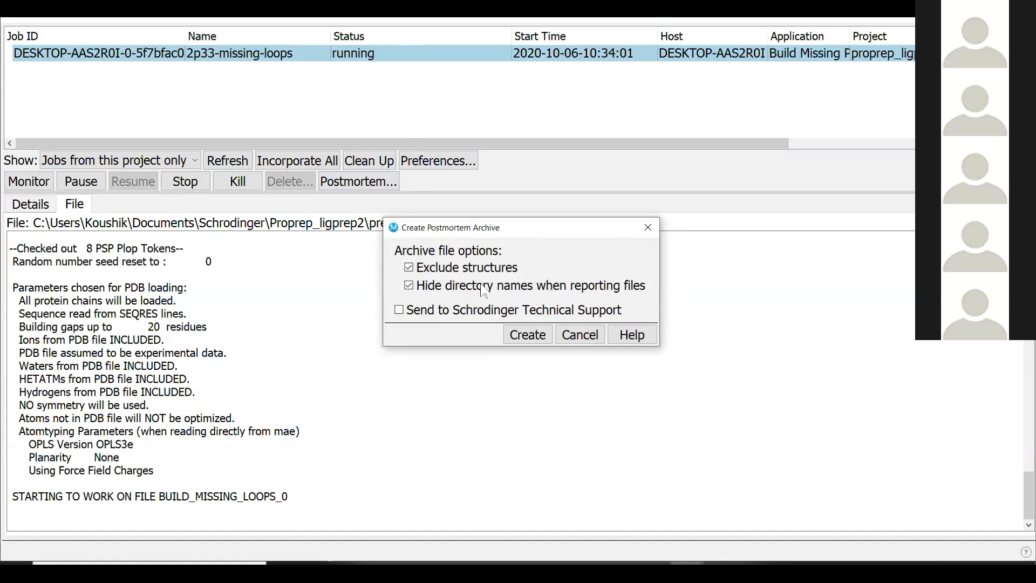
pyautogui.press('ctrl')
pyautogui.press('ctrl')
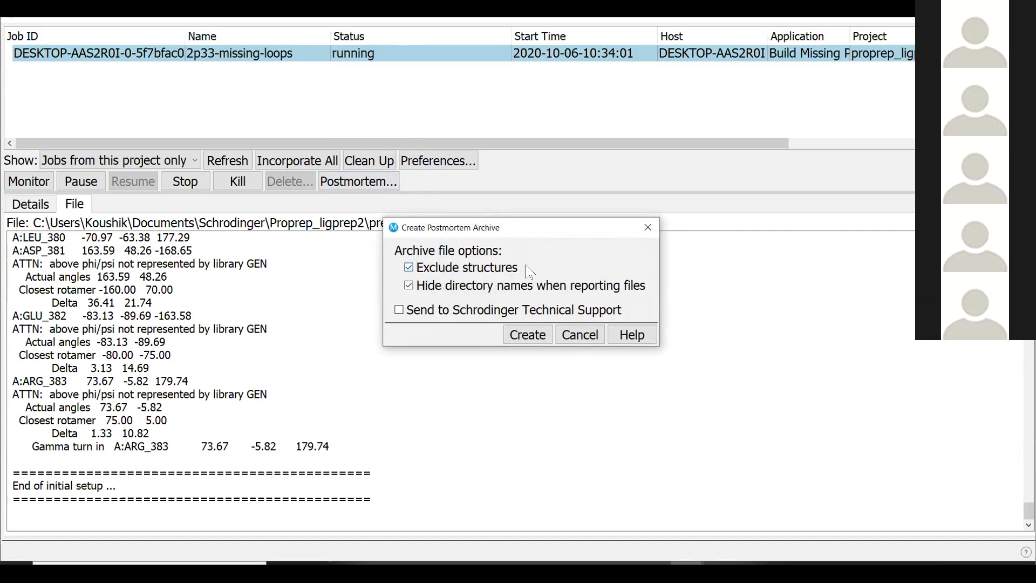
# - Close the postmortem archive settings without creating an archive and check the remaining columns of the 2p33-missing-loops job
pyautogui.click(651, 230)
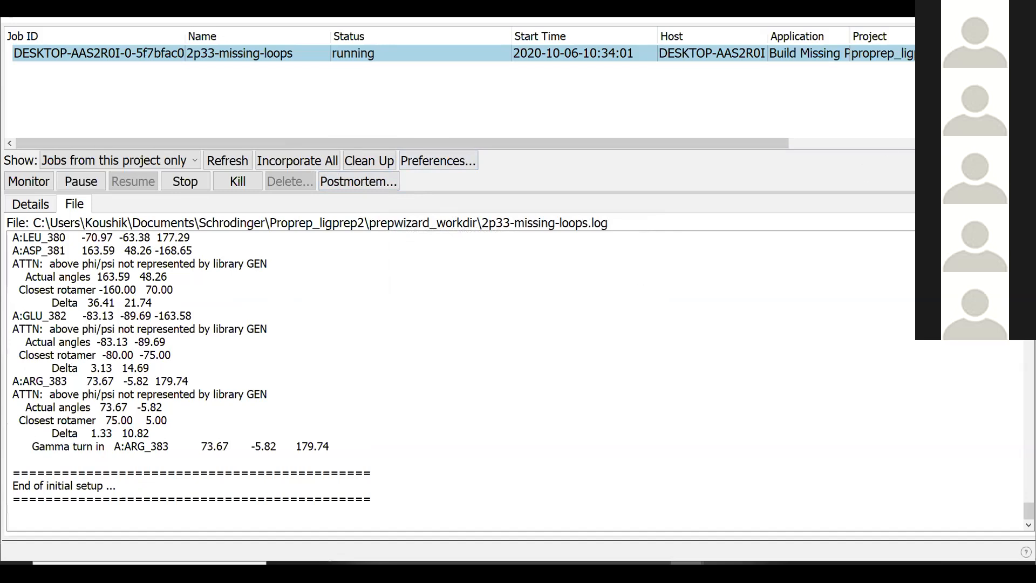
pyautogui.hscroll(5, 518, 92)
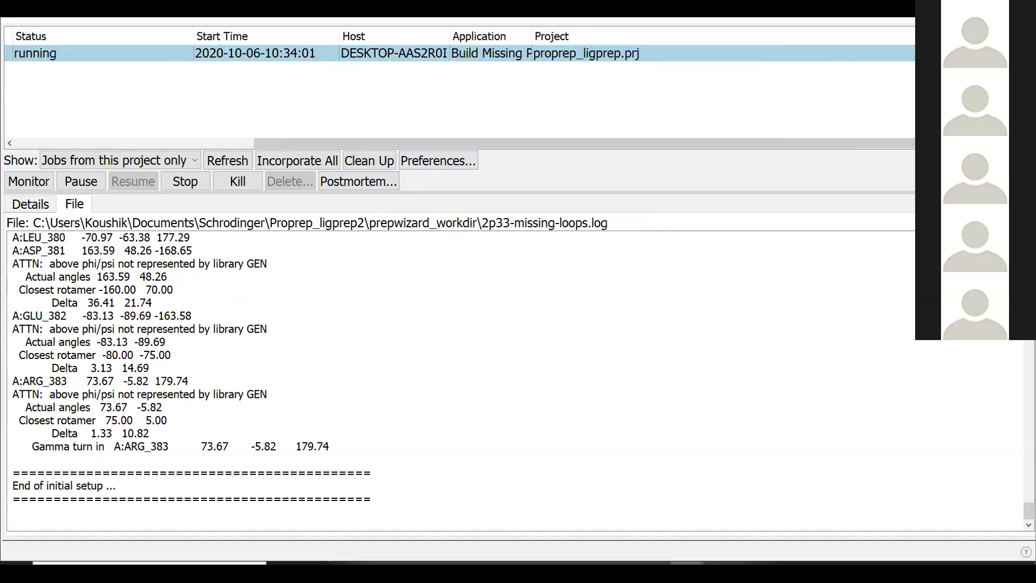
pyautogui.press('super+Up')
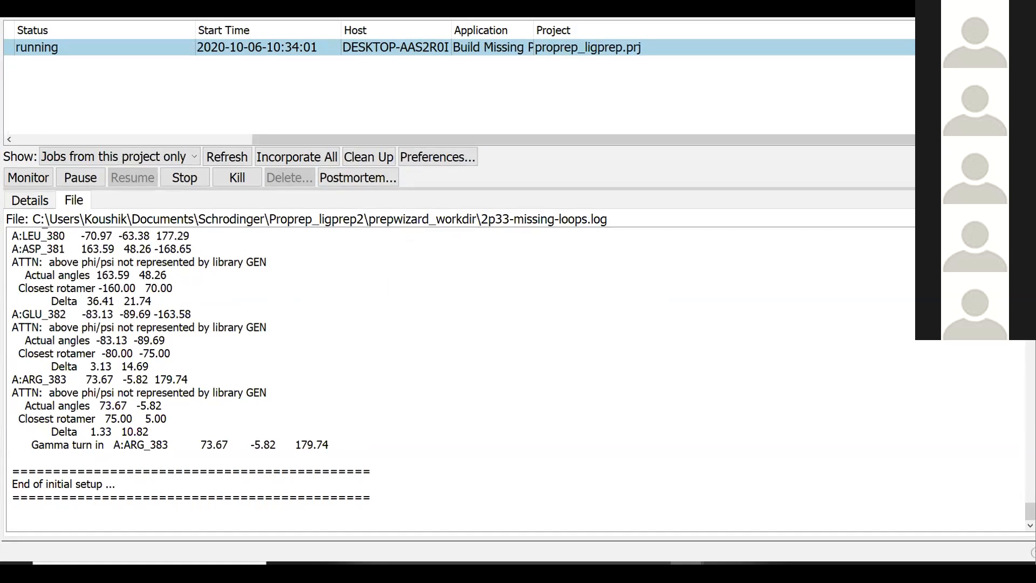
# - Return to Maestro and dismiss the report of overlapping atom problems in the preprocessed 2P33 structure
pyautogui.hotkey('alt', 'Tab')
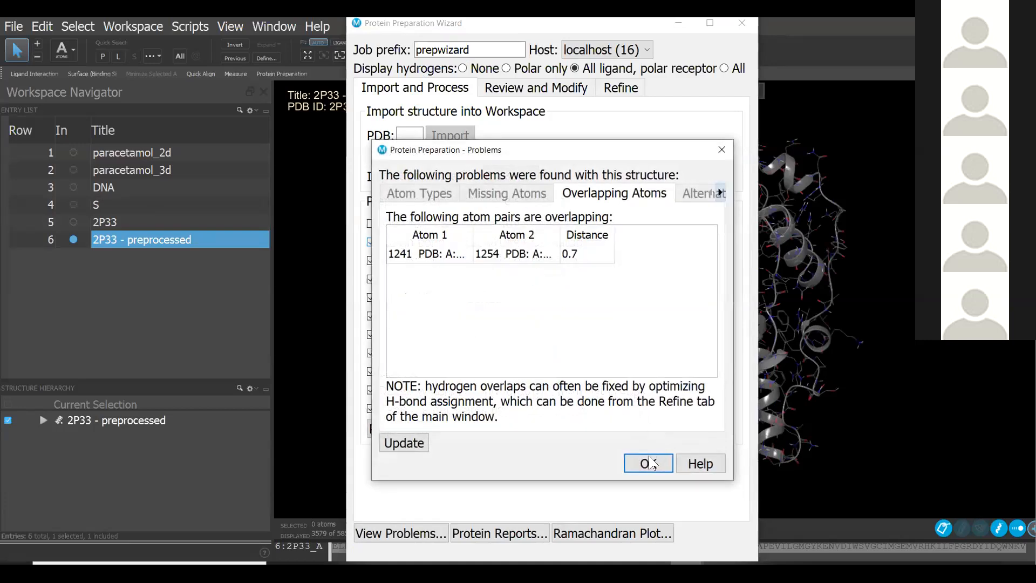
pyautogui.click(649, 463)
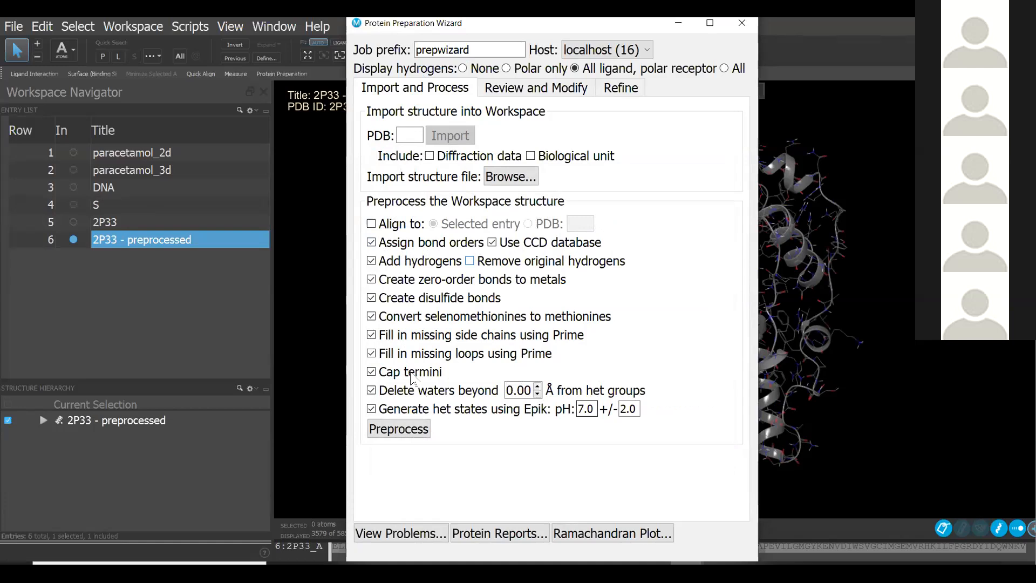
# - Switch to the OneNote protein selection checklist and review its points on missing parts, metals, selenomethionines, water and pH
pyautogui.click(586, 571)
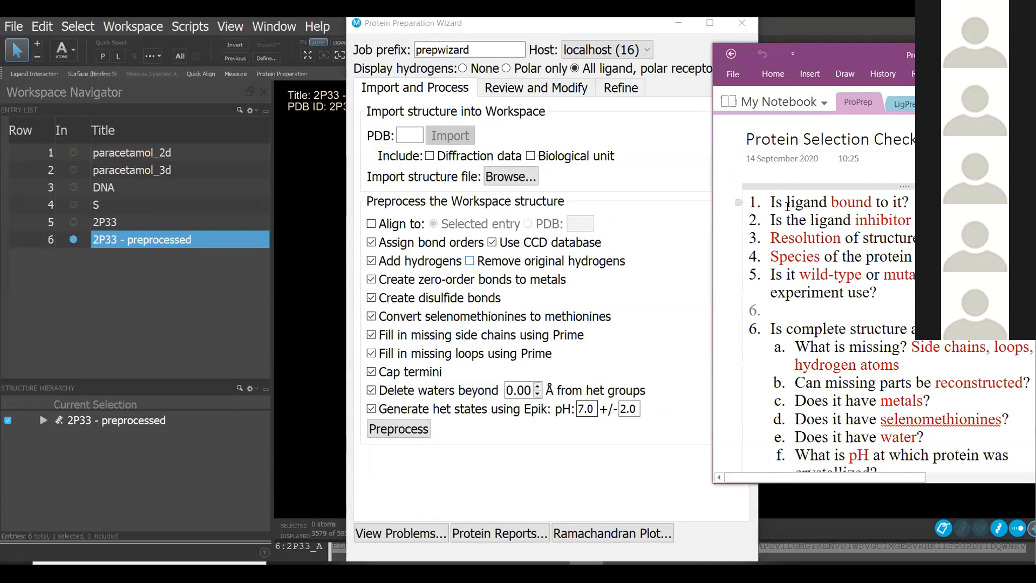
pyautogui.scroll(-3, 872, 270)
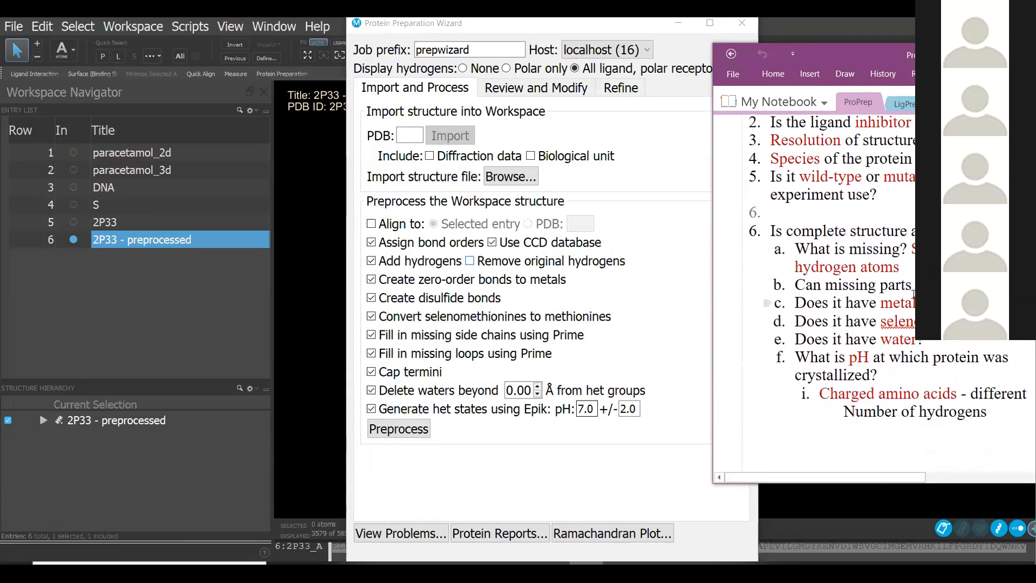
pyautogui.moveTo(881, 478); pyautogui.dragTo(895, 478)
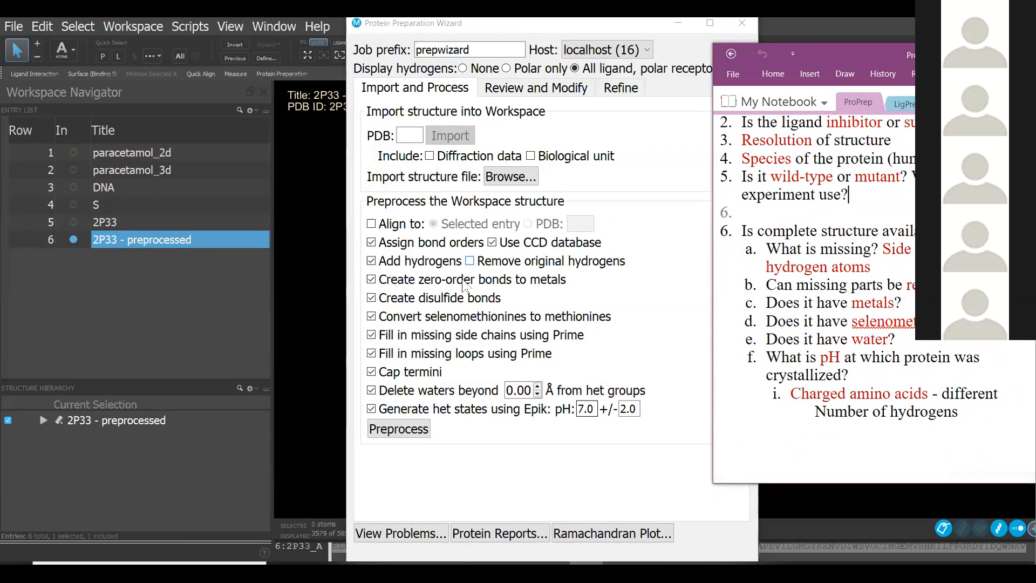
pyautogui.press('ctrl')
# - Put away the Protein Preparation Wizard and the checklist notes to uncover the whole workspace structure
pyautogui.click(742, 23)
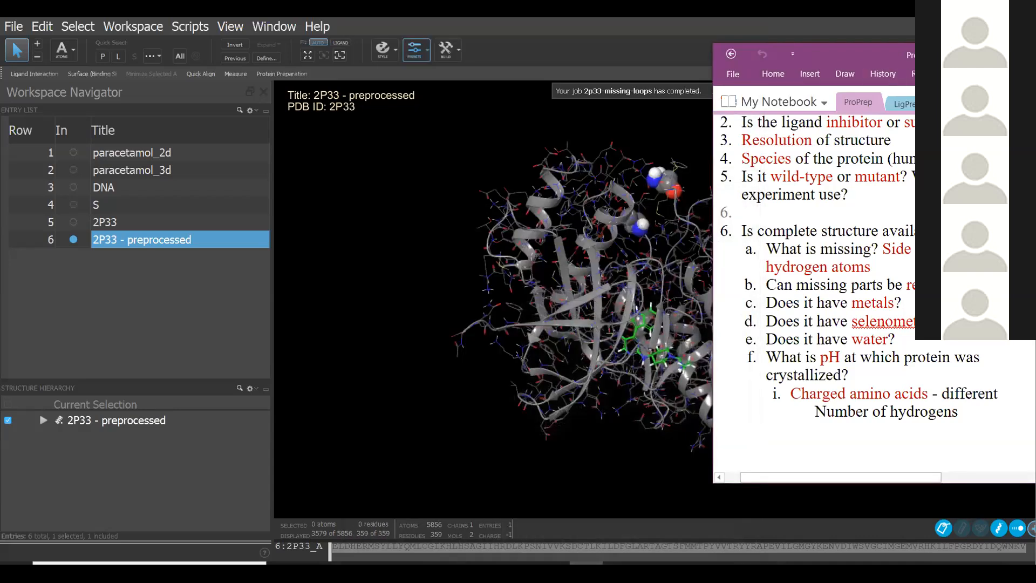
pyautogui.moveTo(929, 54); pyautogui.dragTo(1035, 49)
pyautogui.moveTo(897, 42); pyautogui.dragTo(781, 50)
pyautogui.click(767, 49)
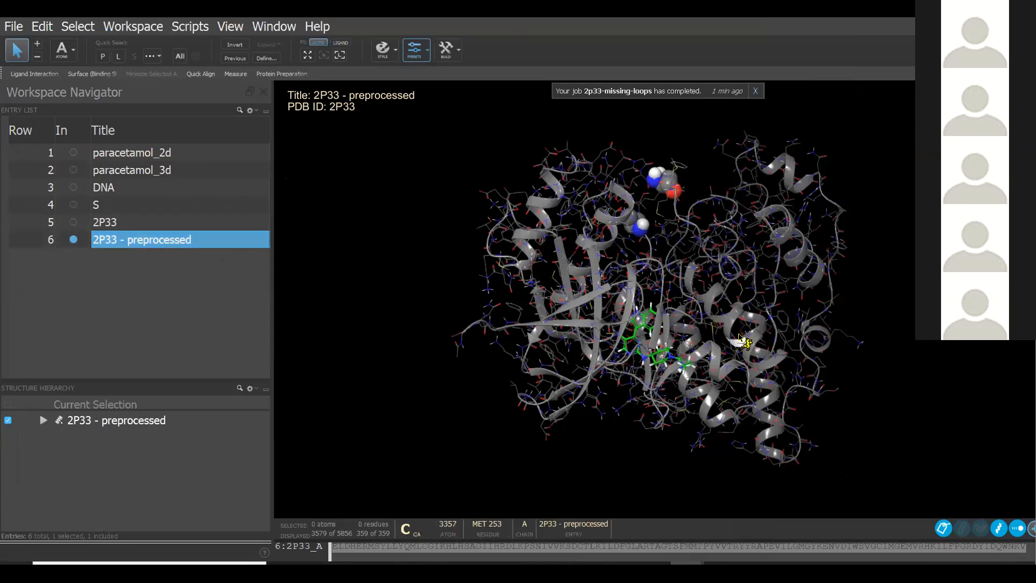
# - Examine the preprocessed 2P33 structure from several angles, including the close surroundings of the green bound ligand
pyautogui.scroll(2, 757, 315)
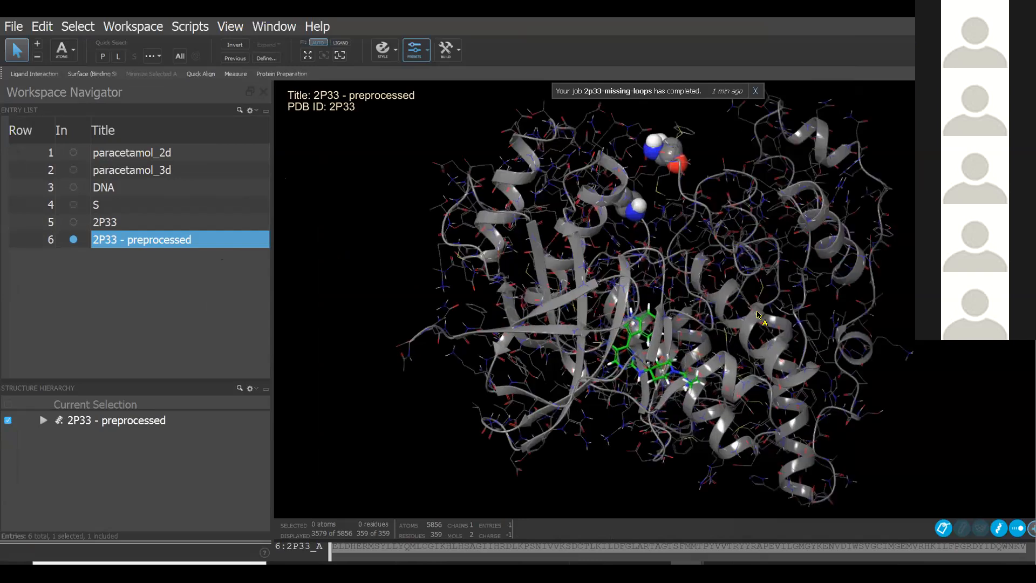
pyautogui.scroll(2, 757, 315)
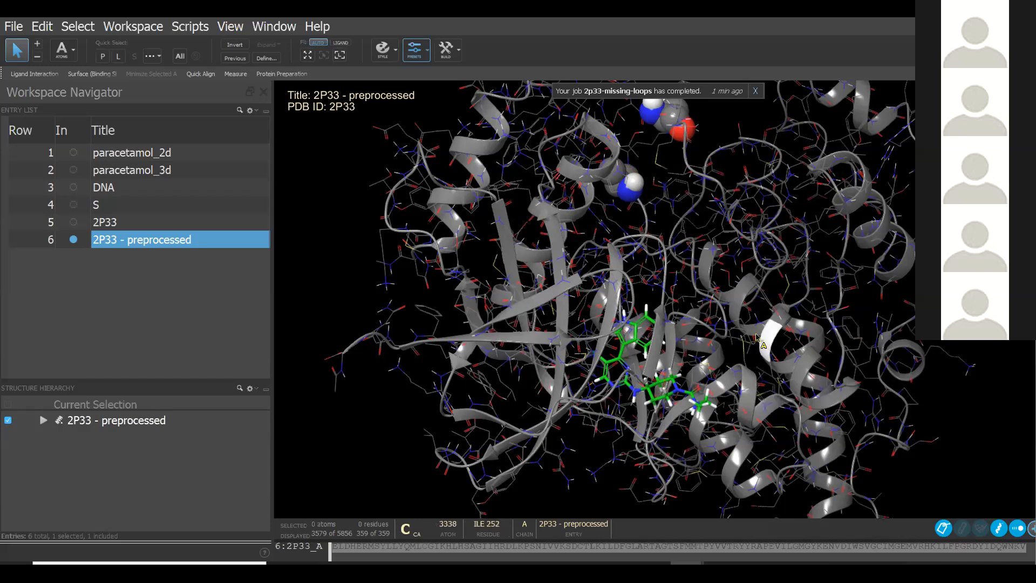
pyautogui.scroll(-2, 742, 313)
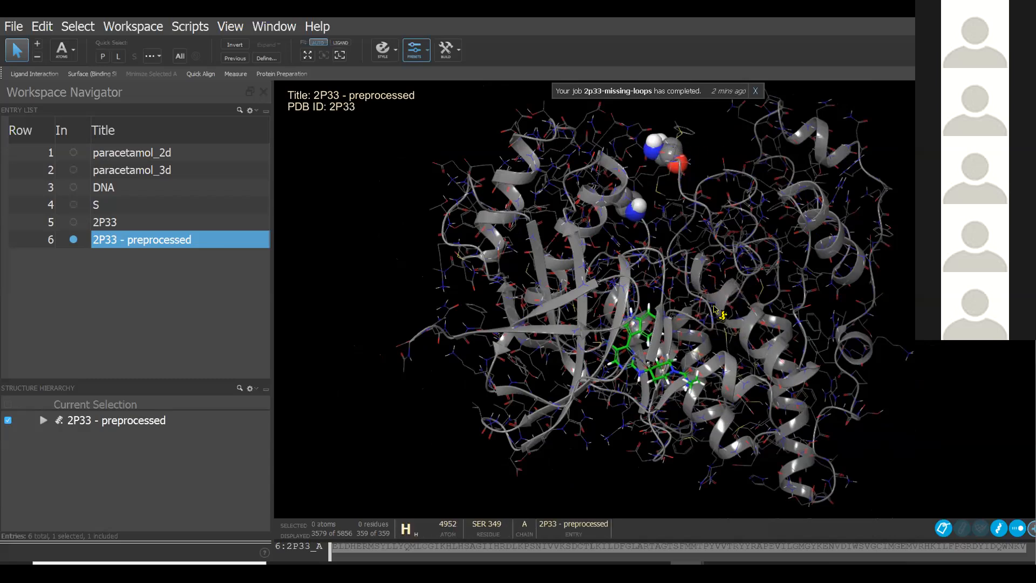
pyautogui.scroll(2, 715, 310)
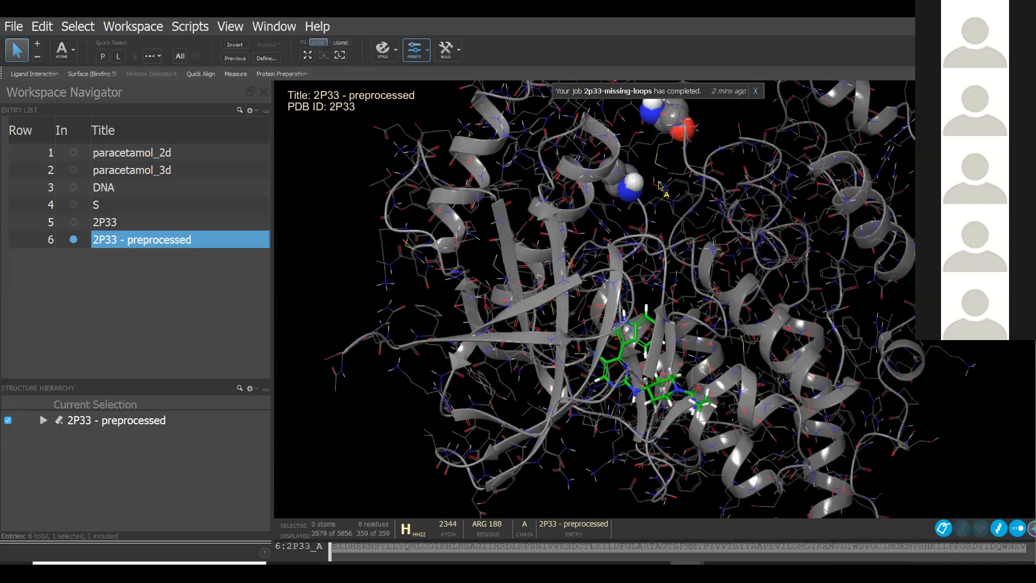
pyautogui.moveTo(669, 195); pyautogui.dragTo(681, 216, button='middle')
pyautogui.scroll(-6, 594, 300)
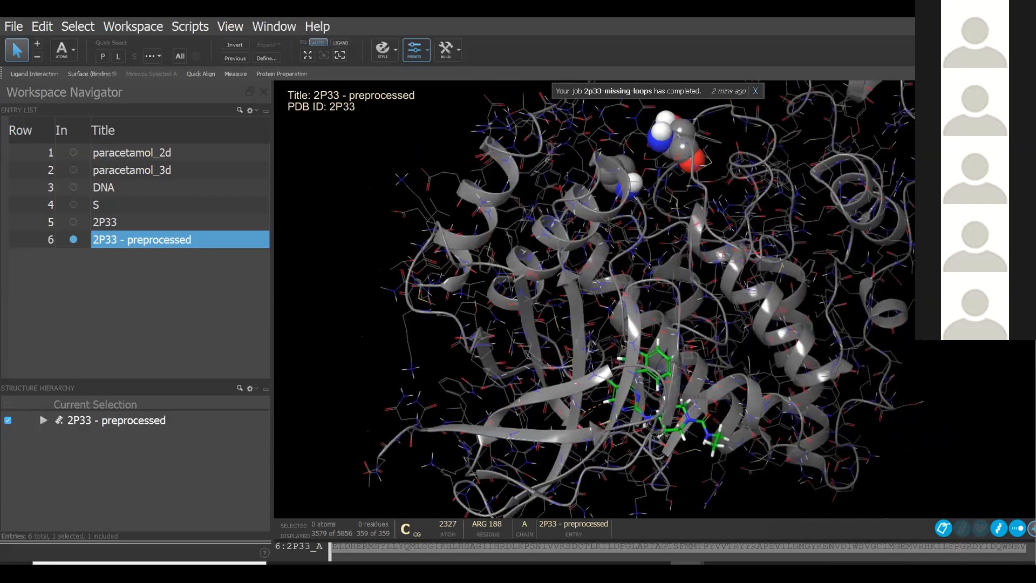
pyautogui.moveTo(599, 299); pyautogui.dragTo(581, 339, button='middle')
pyautogui.scroll(5, 581, 340)
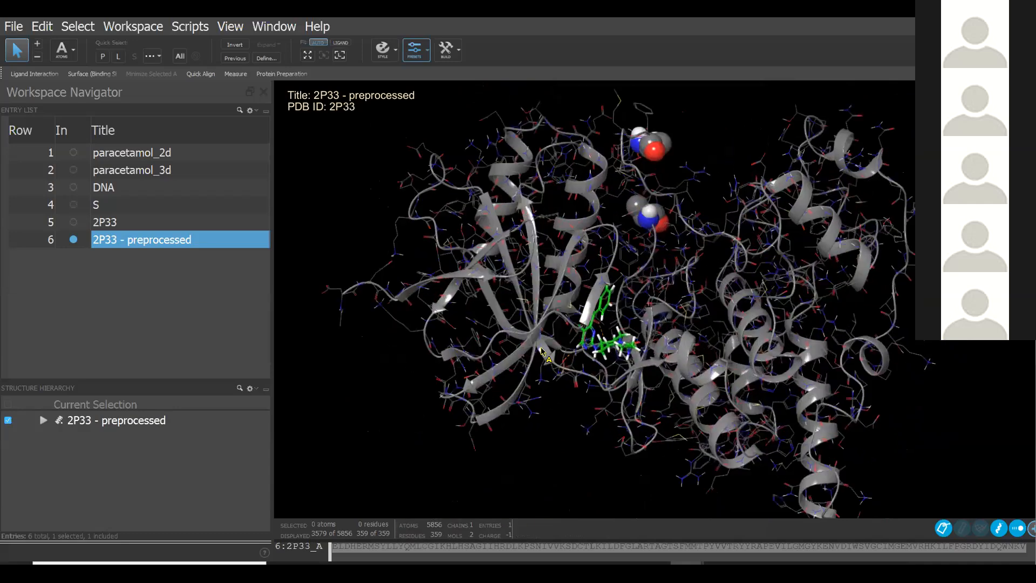
pyautogui.scroll(3, 582, 339)
pyautogui.scroll(3, 564, 311)
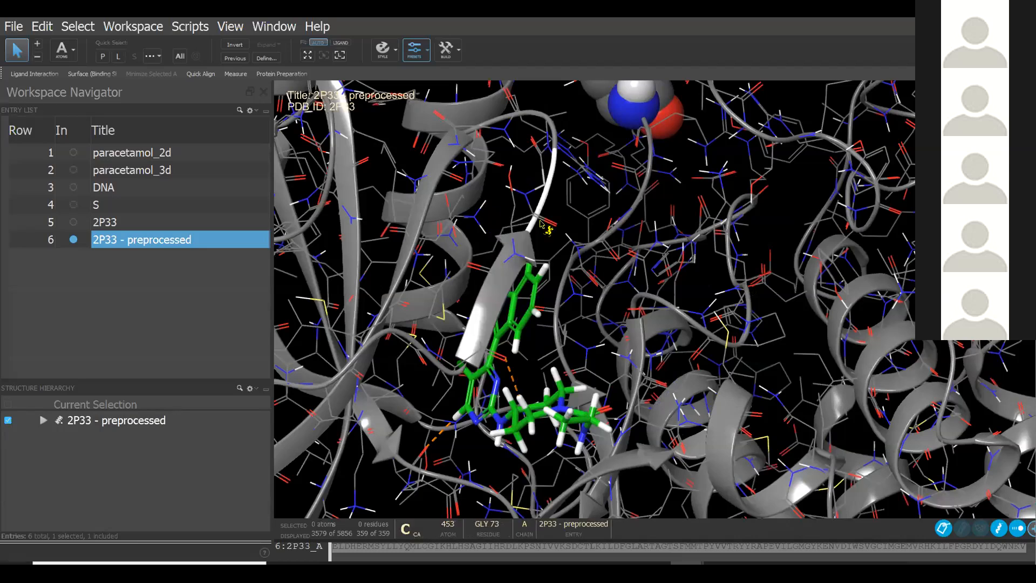
pyautogui.scroll(-2, 676, 258)
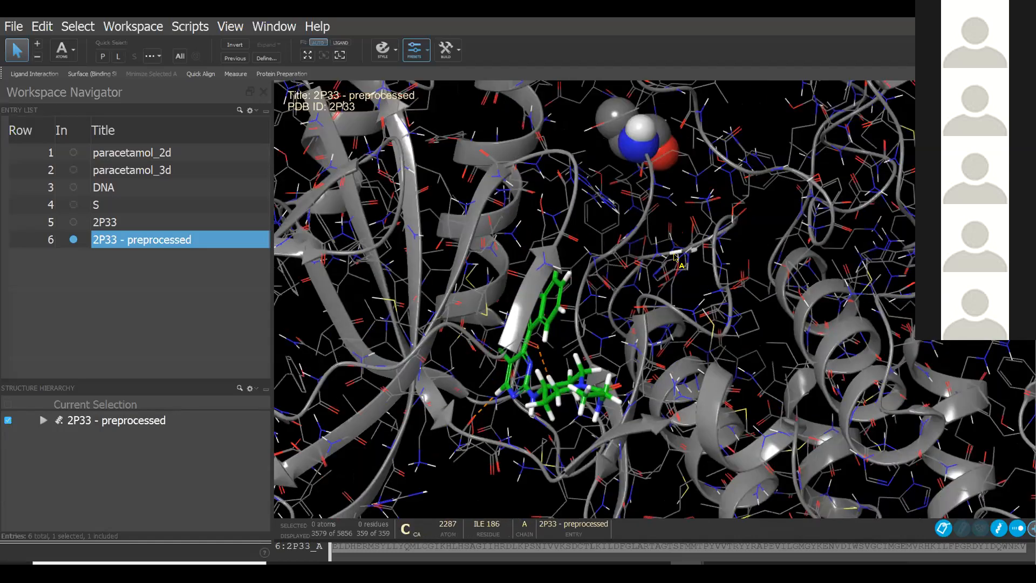
pyautogui.scroll(-5, 676, 257)
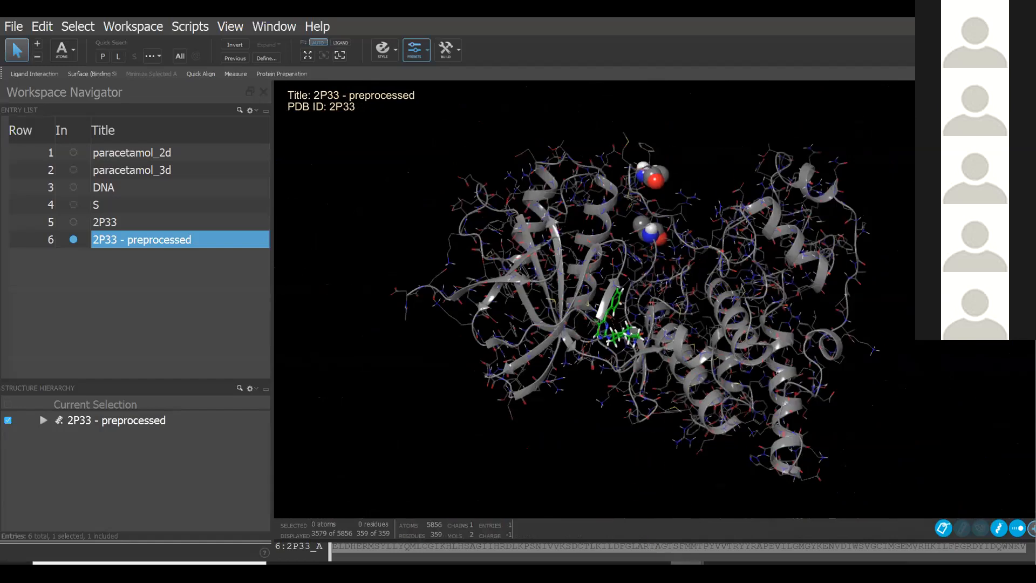
# - Bring back the Protein Preparation Wizard and select chain A and het group A:J07 (507) for review
pyautogui.moveTo(688, 573)
pyautogui.click(763, 535)
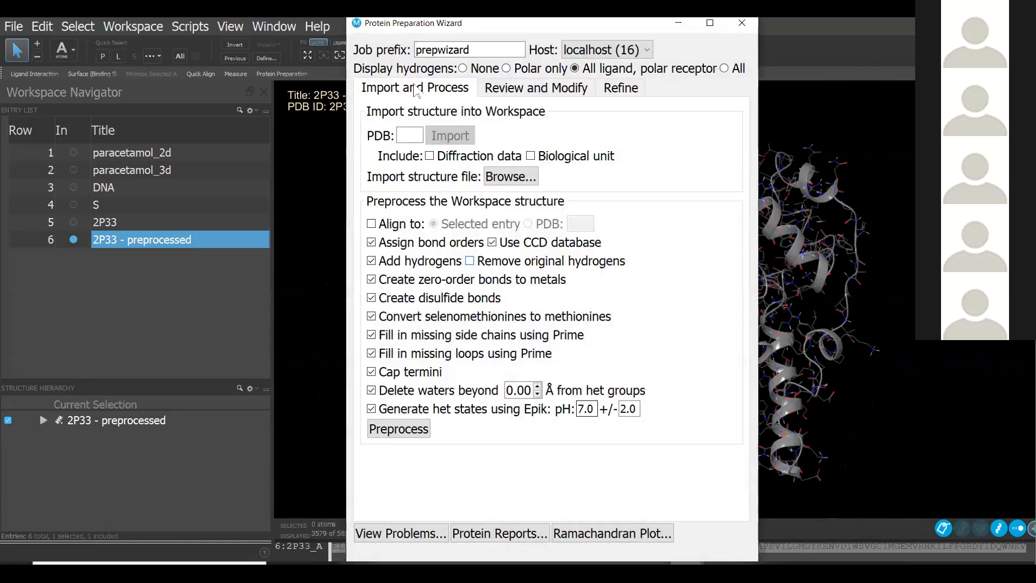
pyautogui.click(514, 90)
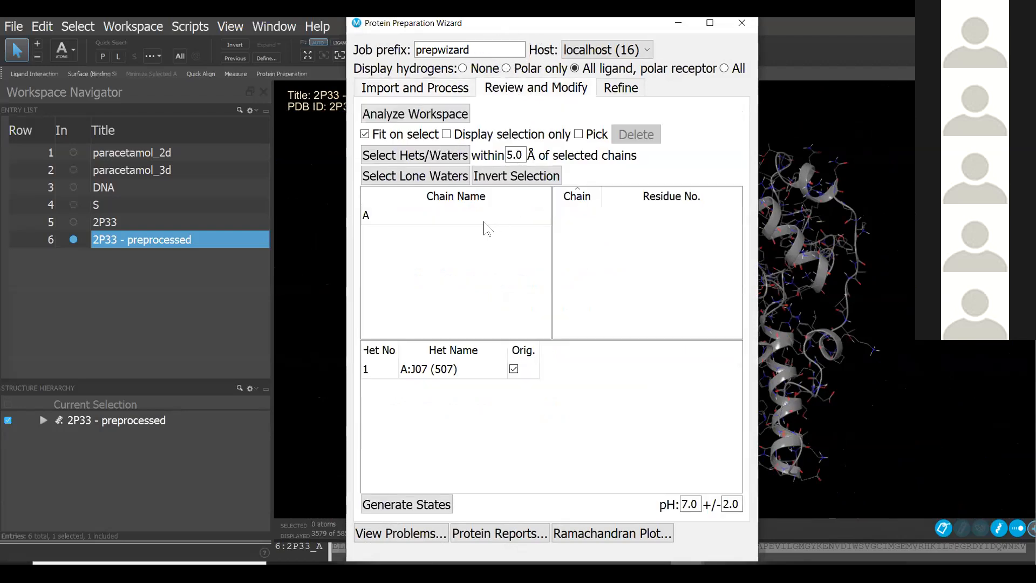
pyautogui.click(443, 219)
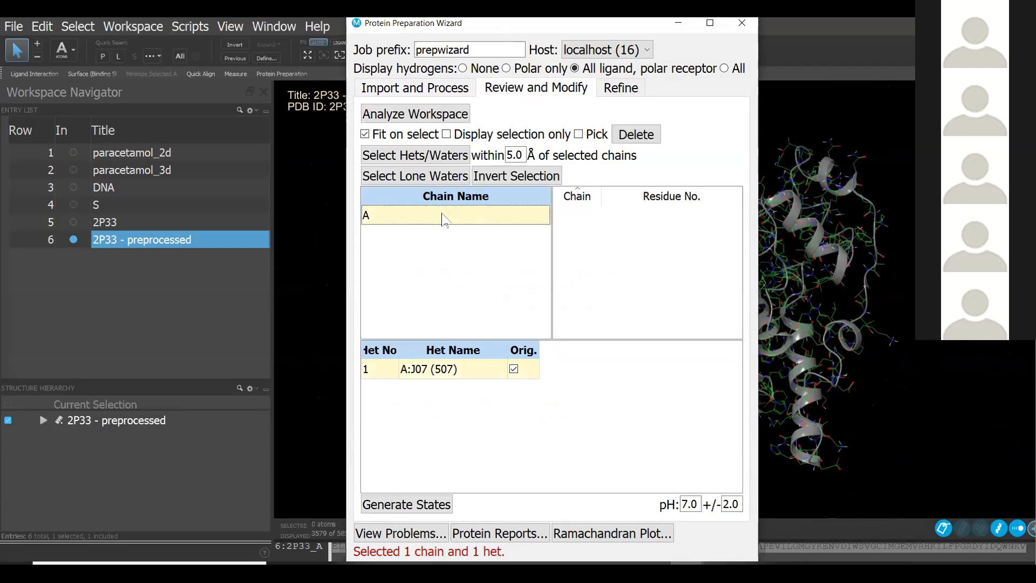
pyautogui.click(447, 371)
pyautogui.click(463, 395)
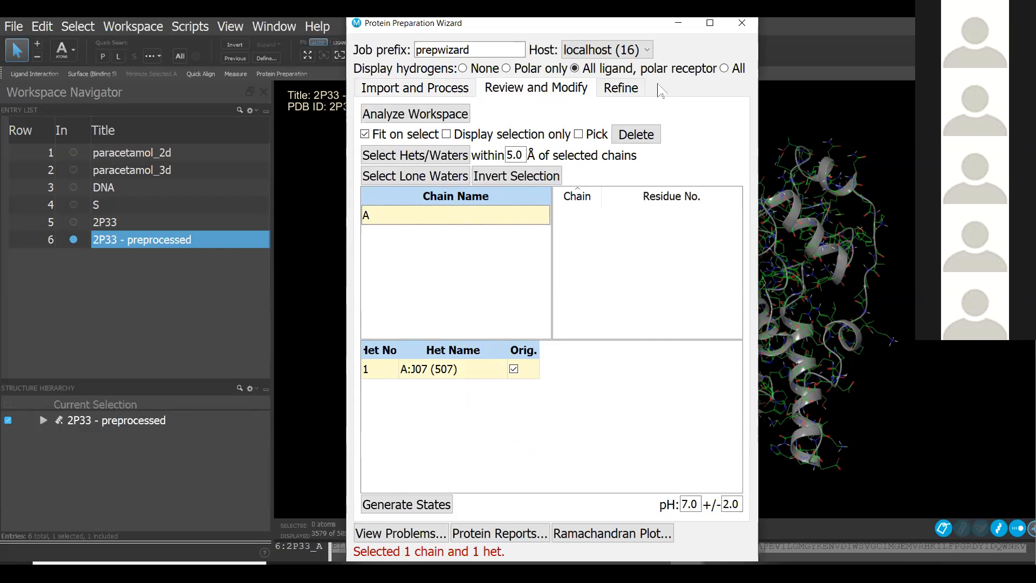
# - Optimize the hydrogen-bond assignment of preprocessed 2P33 with sampled water orientations and PROPKA at pH 7.0
pyautogui.click(614, 89)
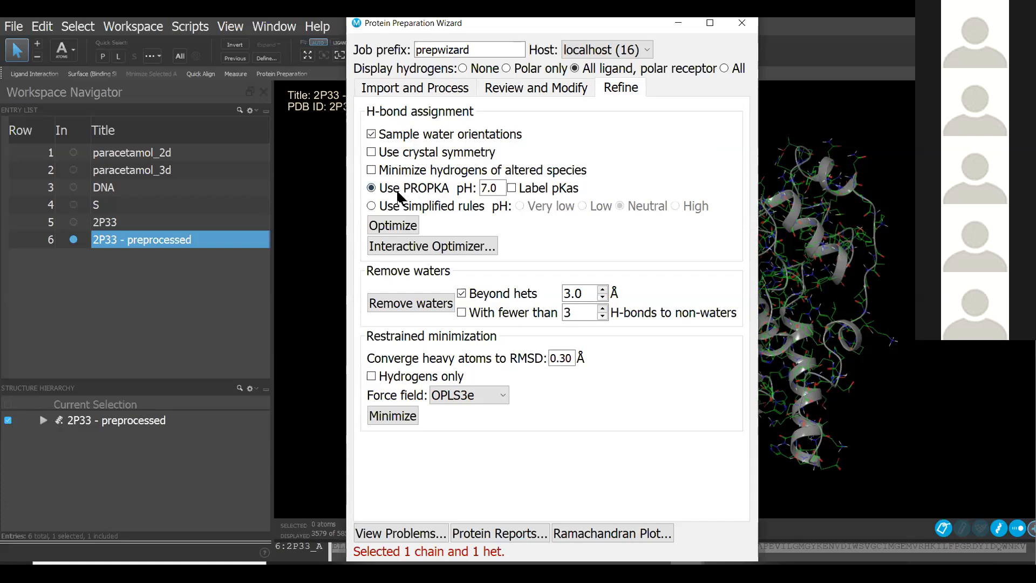
pyautogui.click(410, 225)
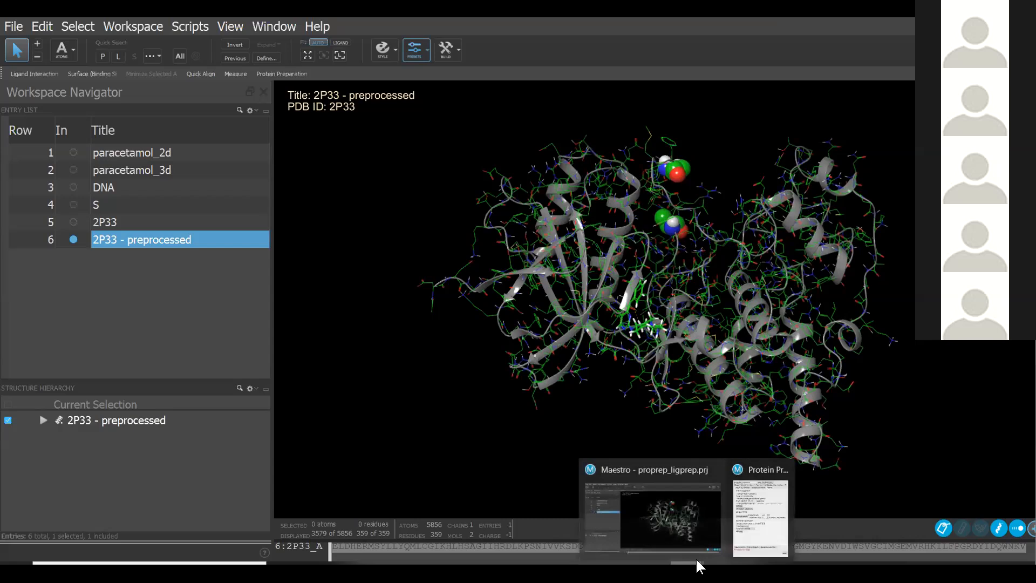
pyautogui.click(761, 502)
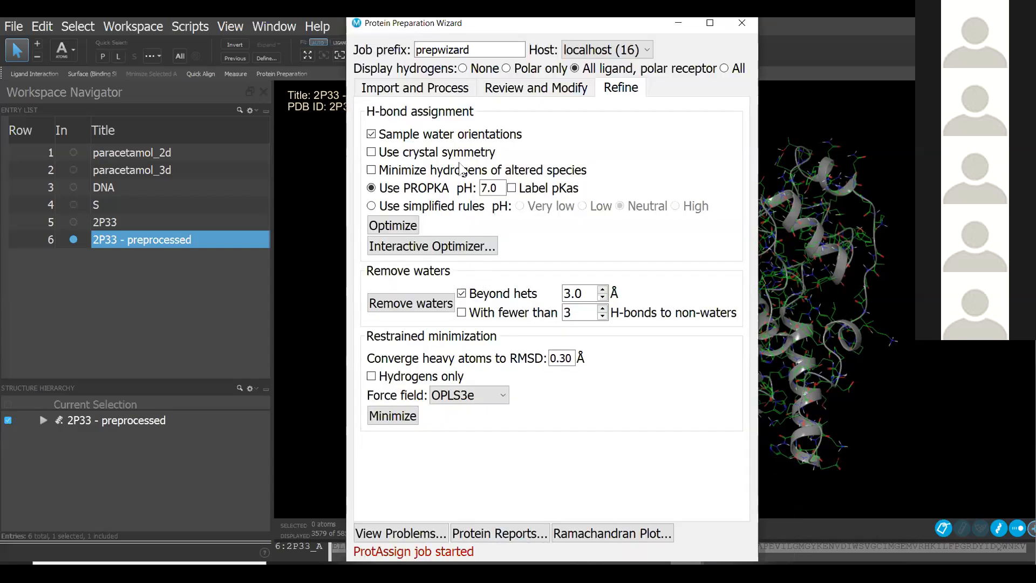
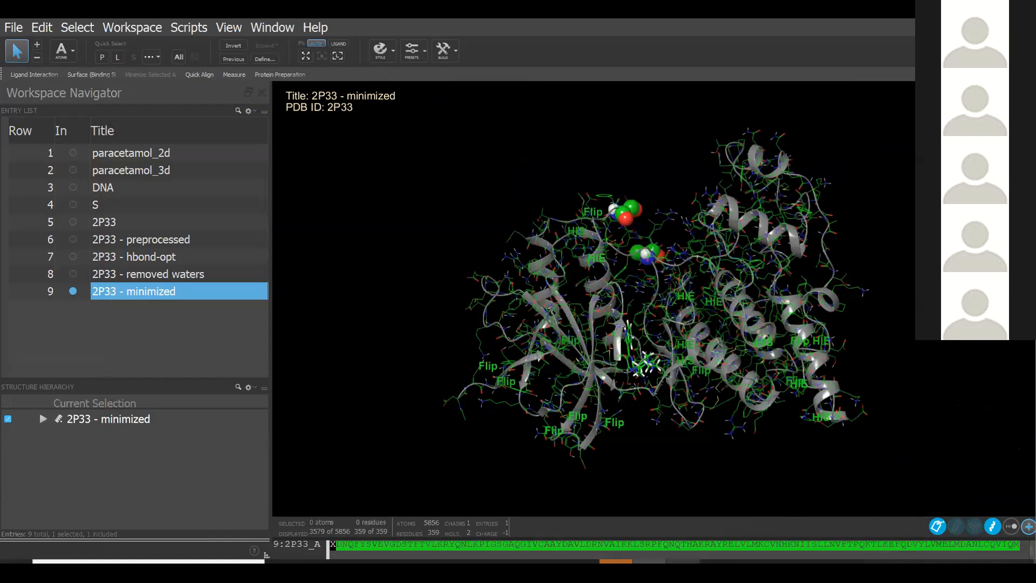
# - Reopen the Protein Preparation Wizard with 2P33 - minimized in the workspace and look over the preprocessing options
pyautogui.moveTo(649, 561)
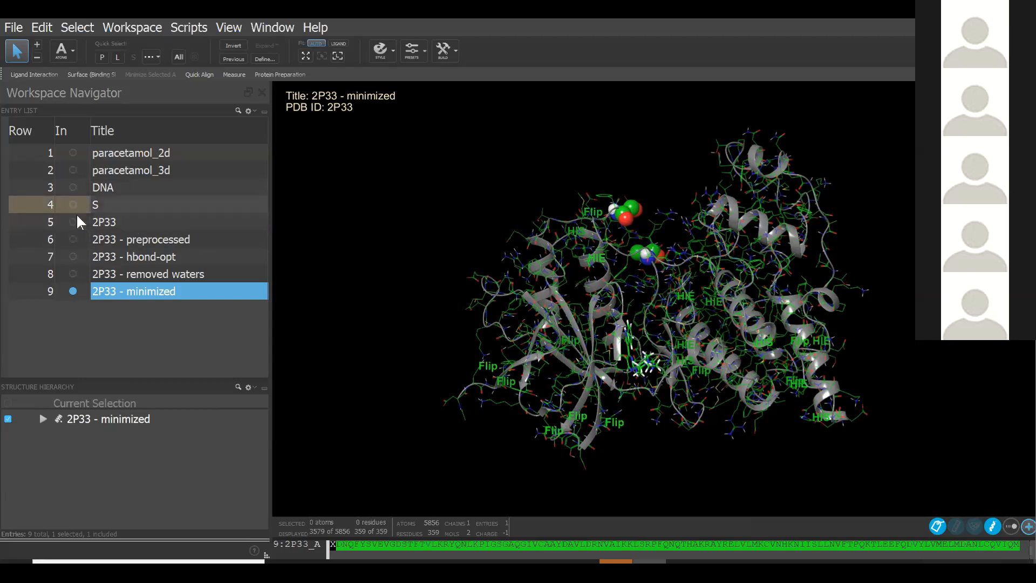
pyautogui.click(13, 27)
pyautogui.press('Escape')
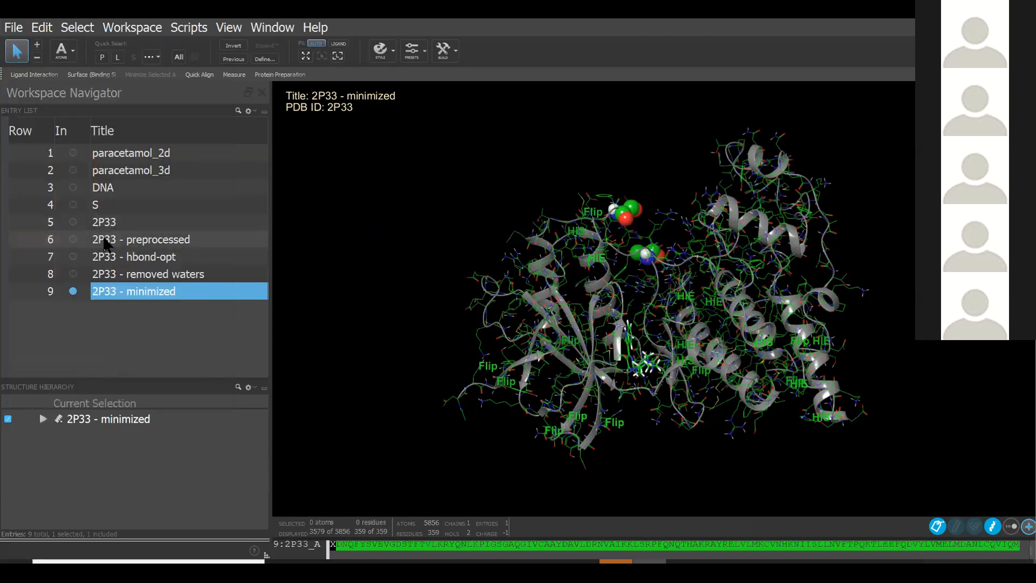
pyautogui.click(299, 76)
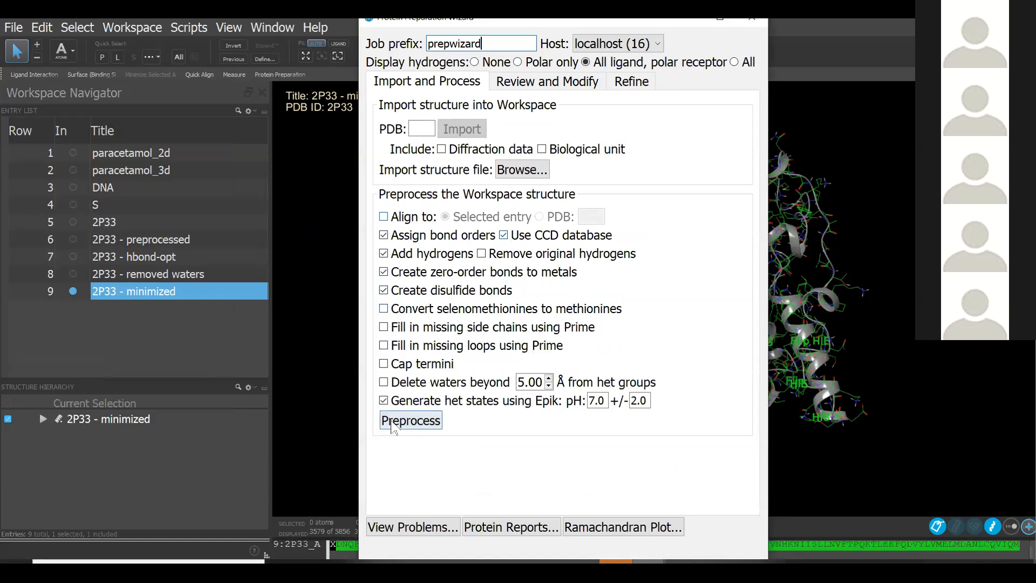
pyautogui.click(396, 427)
pyautogui.click(396, 427)
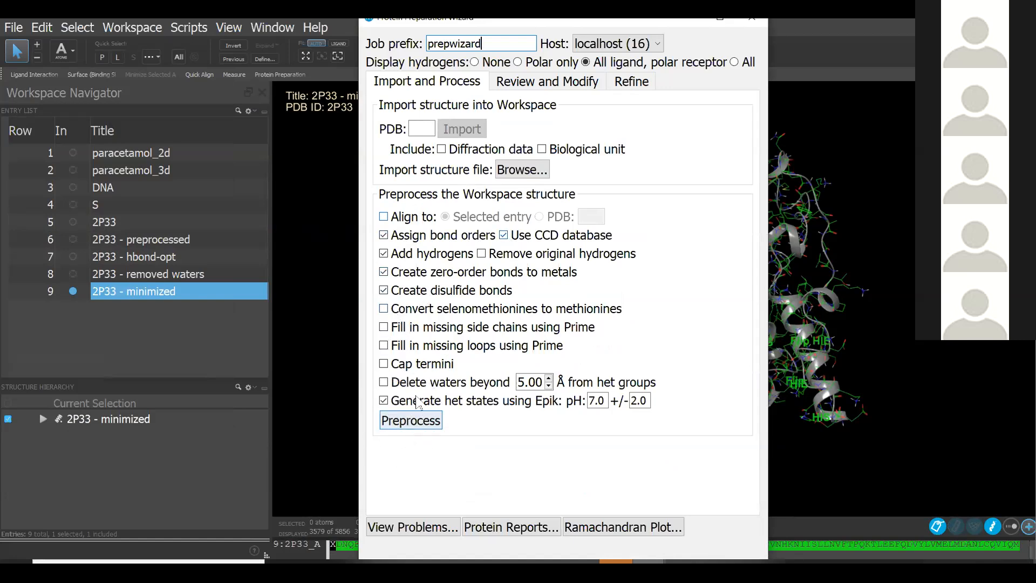
# - Look over the wizard's chain and het review, then the hydrogen-bond optimization, water removal and restrained minimization settings
pyautogui.click(554, 85)
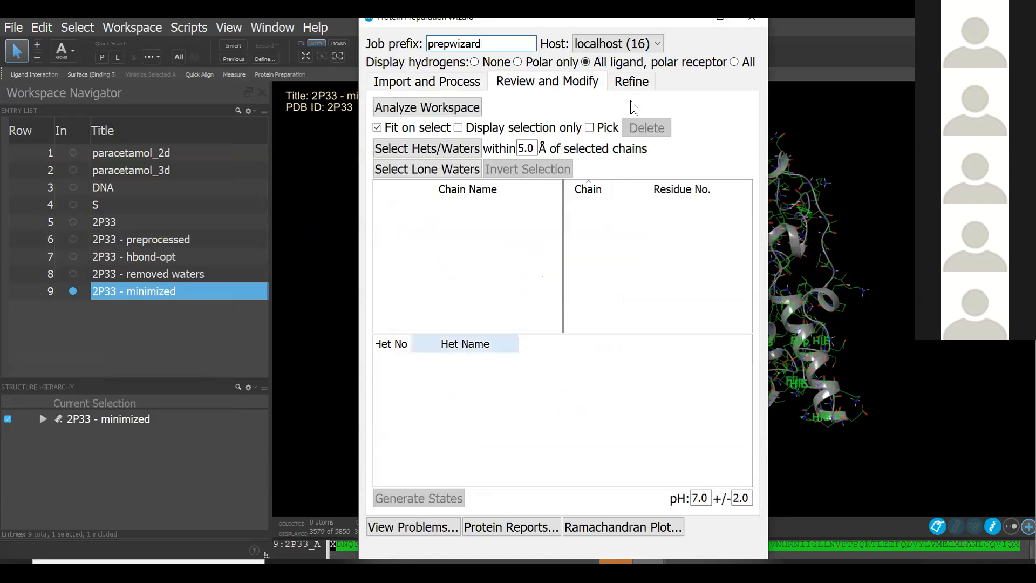
pyautogui.click(632, 83)
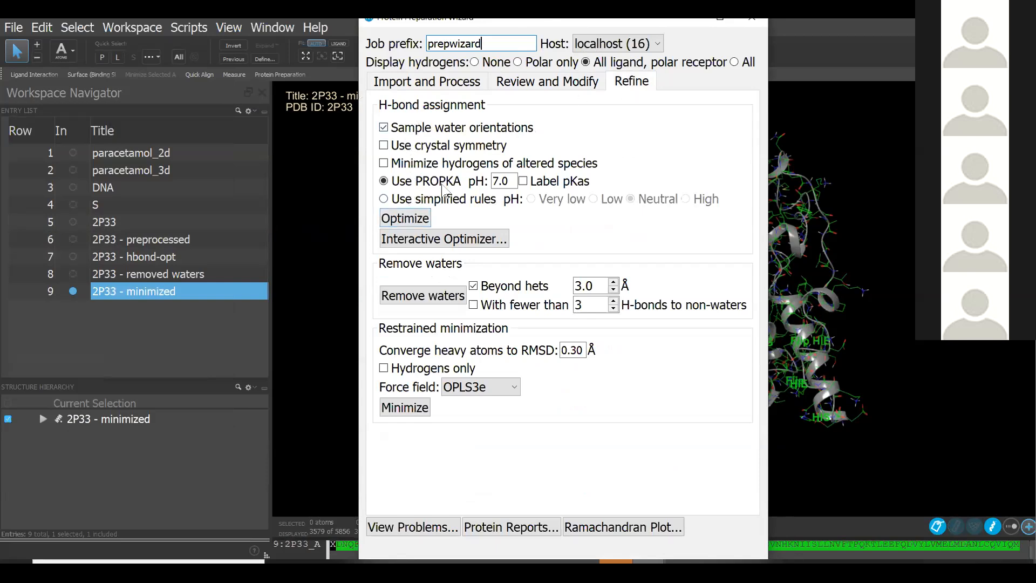
pyautogui.click(421, 219)
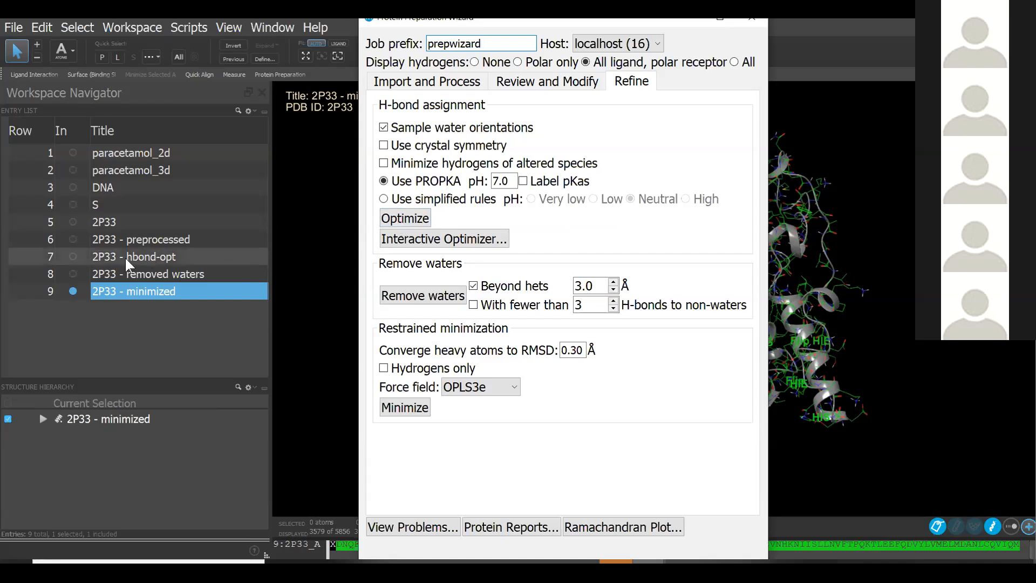
pyautogui.click(142, 257)
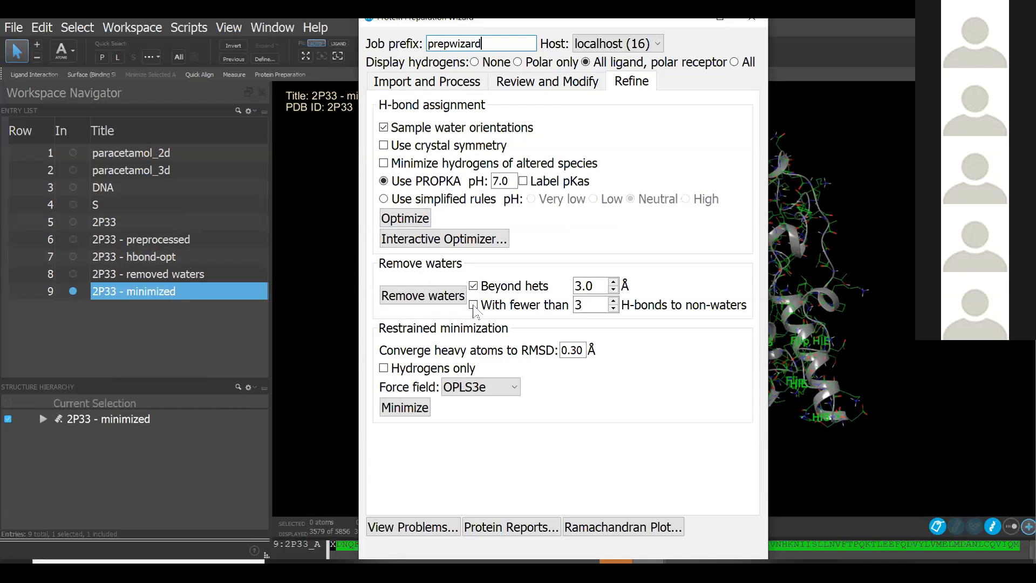
# - Compare the water deletion option in the preprocessing stage with the refinement stage's Remove waters settings
pyautogui.click(426, 81)
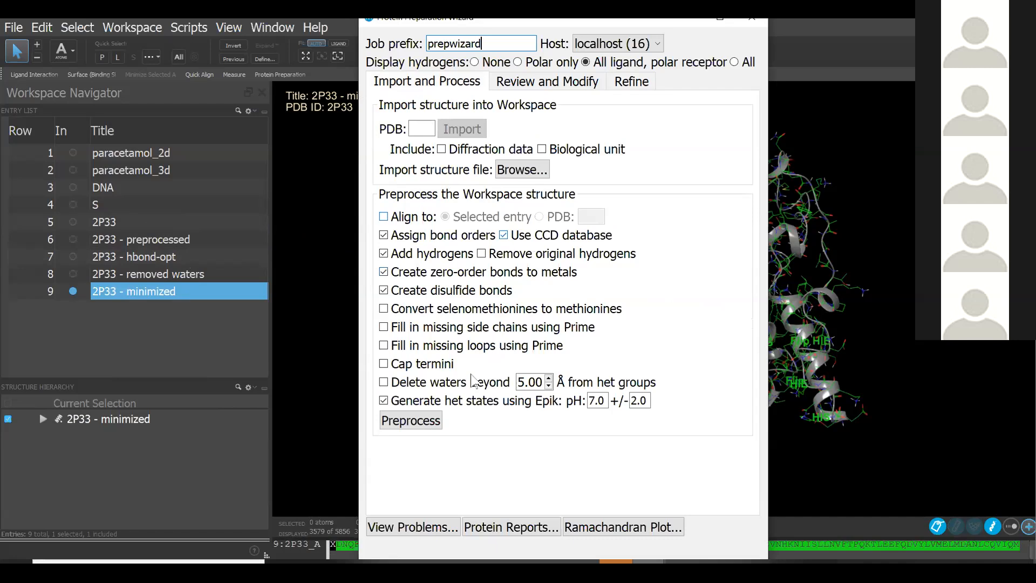
pyautogui.click(522, 384)
pyautogui.click(634, 85)
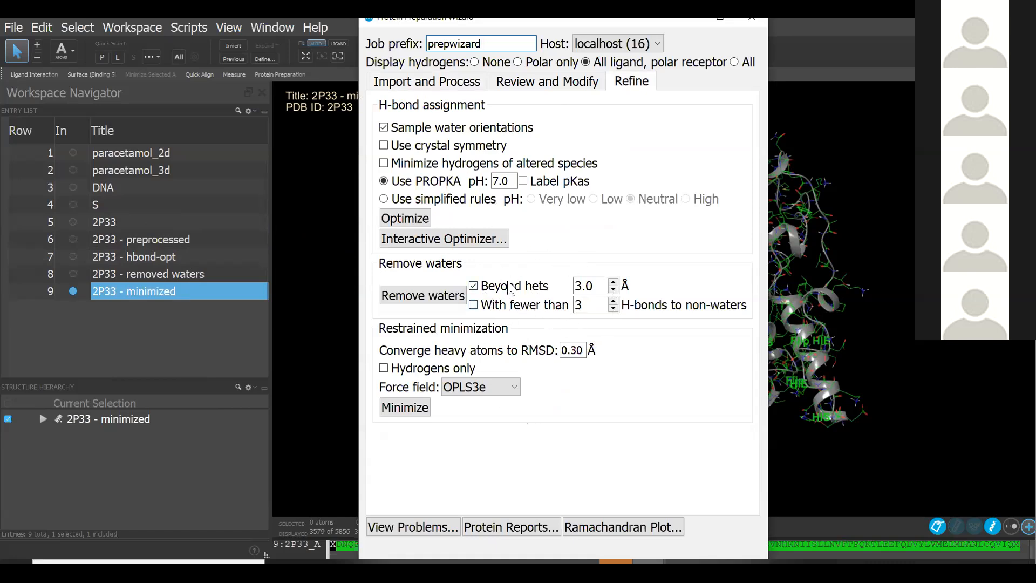
pyautogui.click(453, 301)
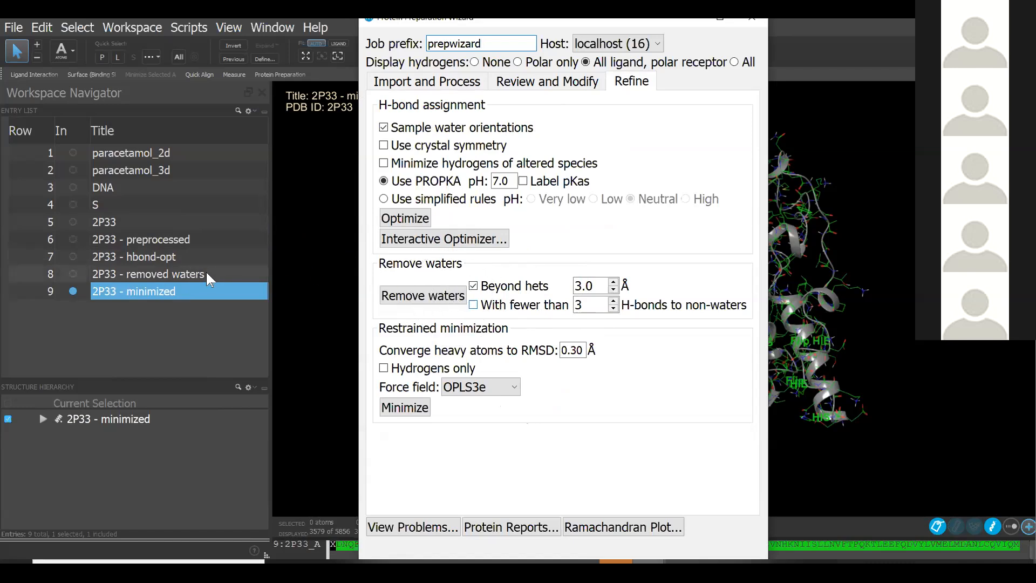
pyautogui.press('ctrl')
pyautogui.press('ctrl')
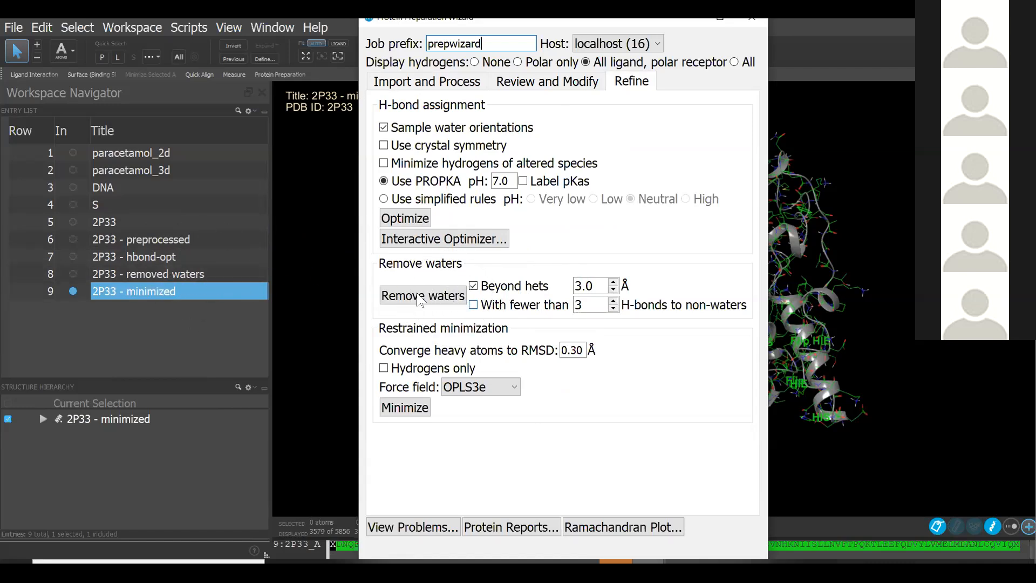
pyautogui.press('ctrl')
pyautogui.press('ctrl')
pyautogui.press('ctrl')
pyautogui.press('ctrl')
pyautogui.press('ctrl')
pyautogui.press('ctrl')
pyautogui.press('ctrl')
pyautogui.press('ctrl')
pyautogui.press('ctrl')
pyautogui.press('ctrl')
pyautogui.press('ctrl')
pyautogui.press('ctrl')
pyautogui.press('ctrl')
pyautogui.press('ctrl')
pyautogui.press('ctrl')
pyautogui.press('ctrl')
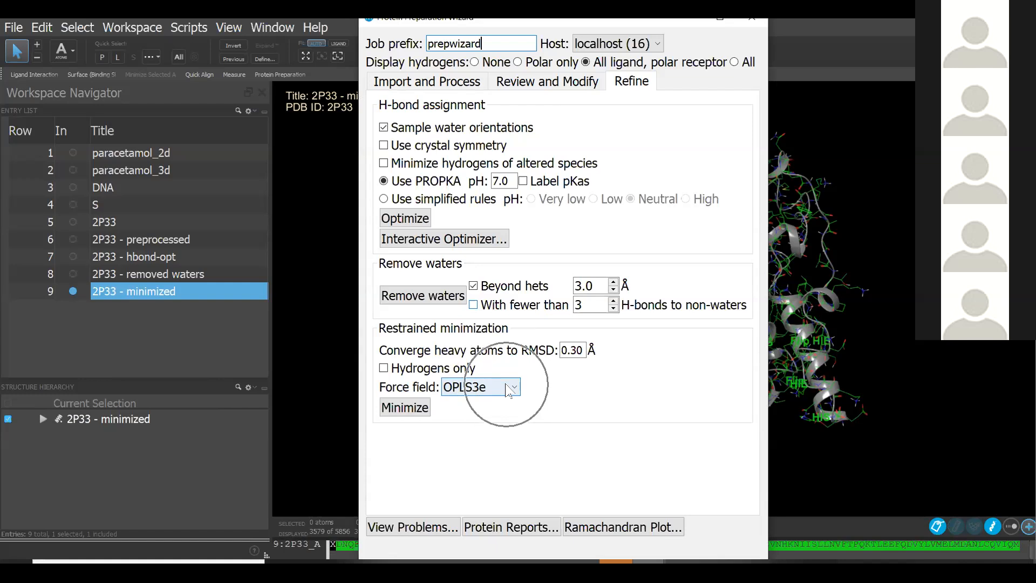
# - Look over the force field choices for restrained minimization, keeping OPLS3e selected
pyautogui.click(510, 388)
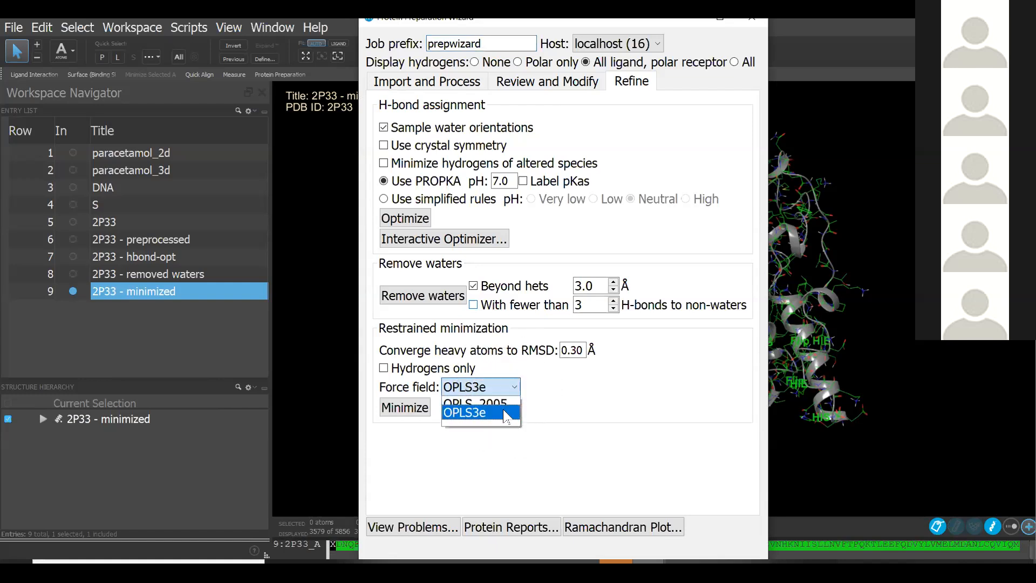
pyautogui.press('ctrl')
pyautogui.press('ctrl')
pyautogui.press('ctrl')
pyautogui.click(506, 416)
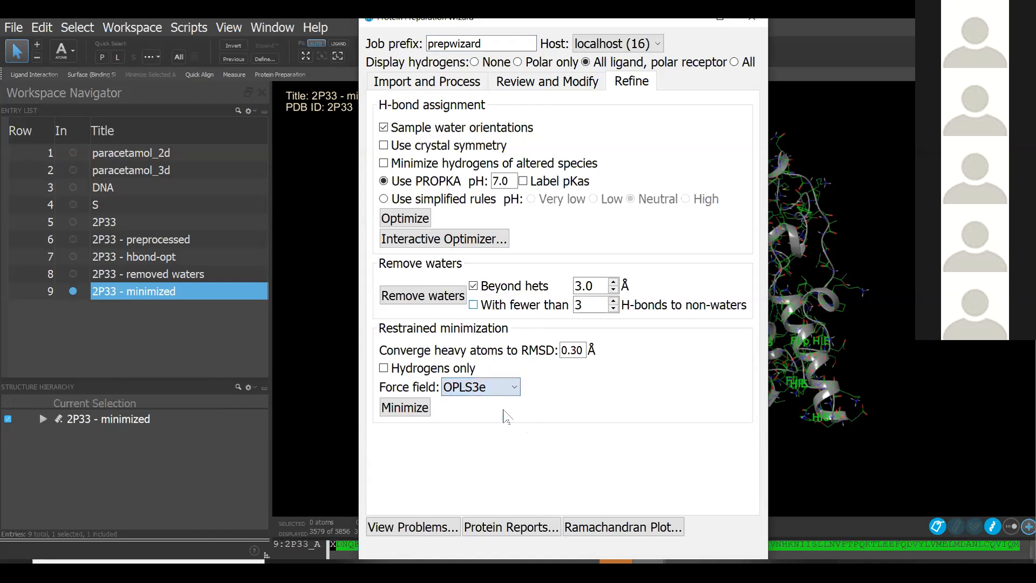
pyautogui.press('ctrl')
pyautogui.press('ctrl')
pyautogui.press('ctrl')
pyautogui.press('ctrl')
pyautogui.press('ctrl')
pyautogui.press('ctrl')
pyautogui.press('ctrl')
pyautogui.press('ctrl')
pyautogui.press('ctrl')
pyautogui.press('ctrl')
pyautogui.press('ctrl')
# - Close the Protein Preparation Wizard and hide all atoms of 2P33 - minimized, leaving only its ribbons displayed
pyautogui.click(751, 24)
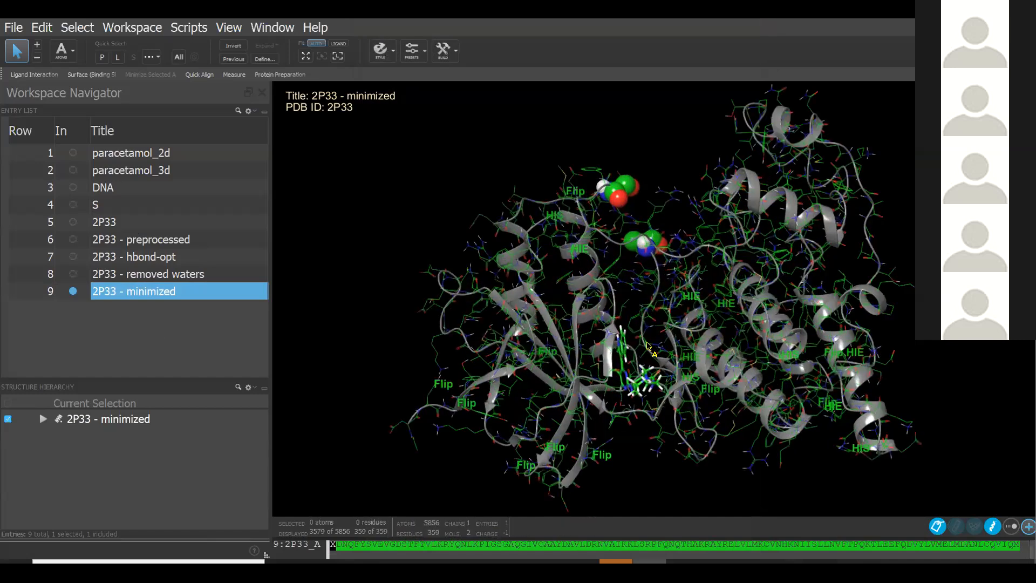
pyautogui.click(380, 49)
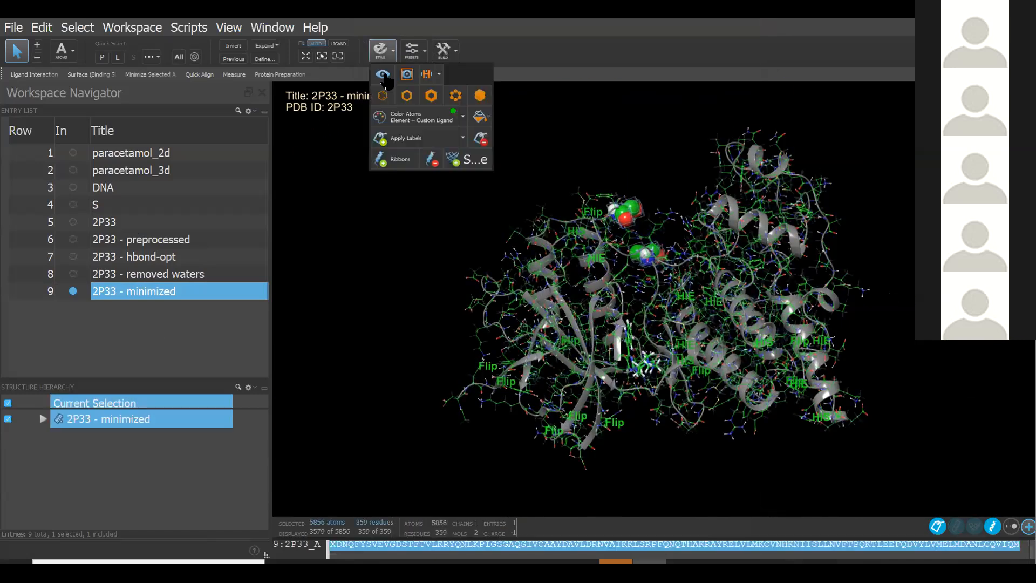
pyautogui.click(383, 74)
pyautogui.click(419, 265)
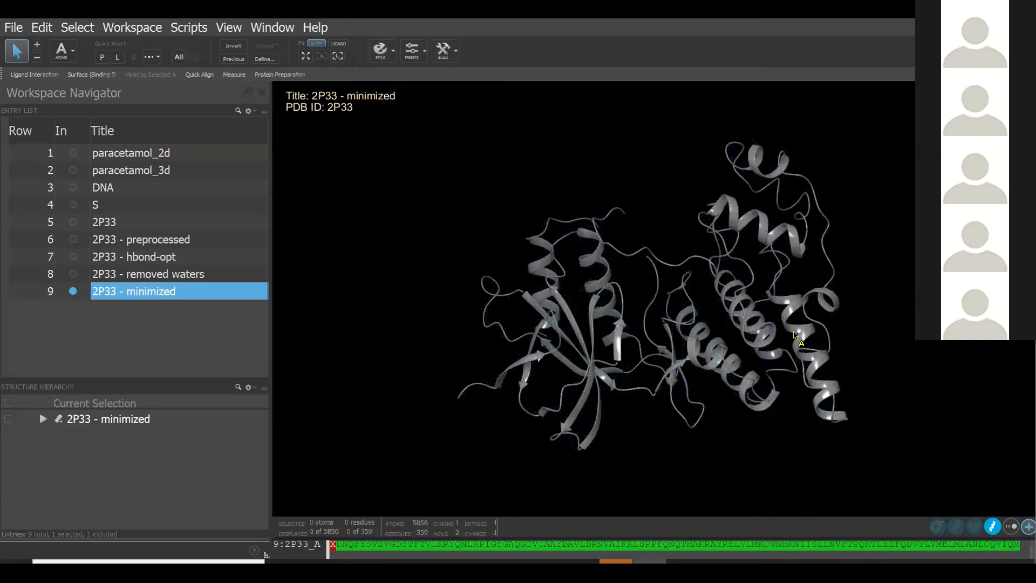
# - Apply the custom preset to 2P33 - minimized and turn off the residue labels around the ligand
pyautogui.click(413, 51)
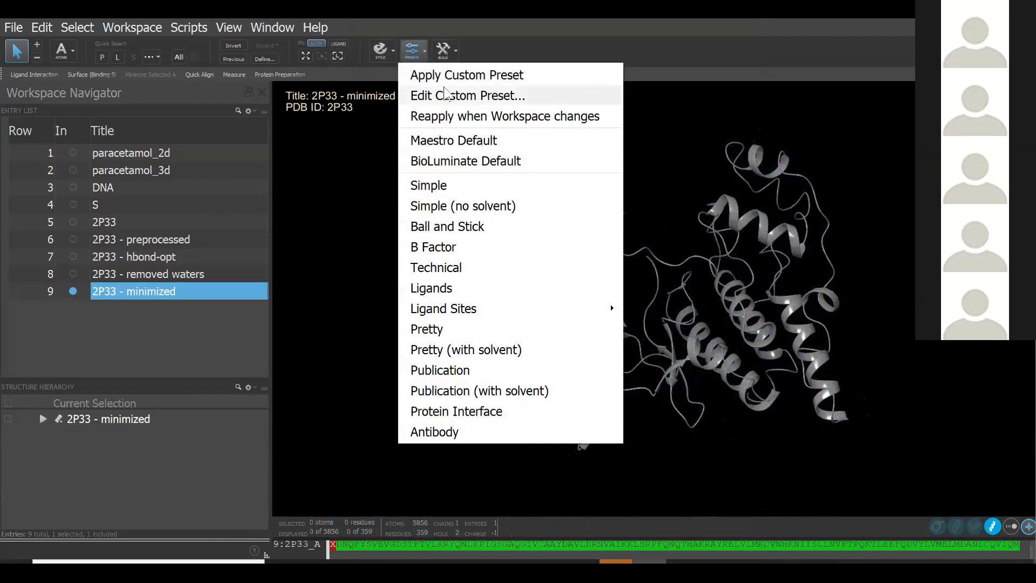
pyautogui.click(440, 74)
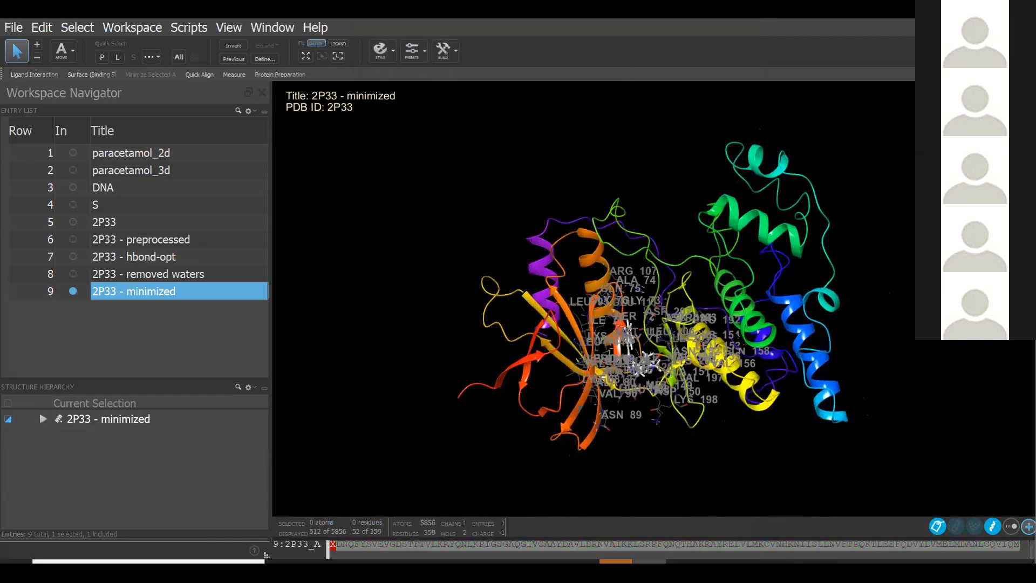
pyautogui.click(938, 531)
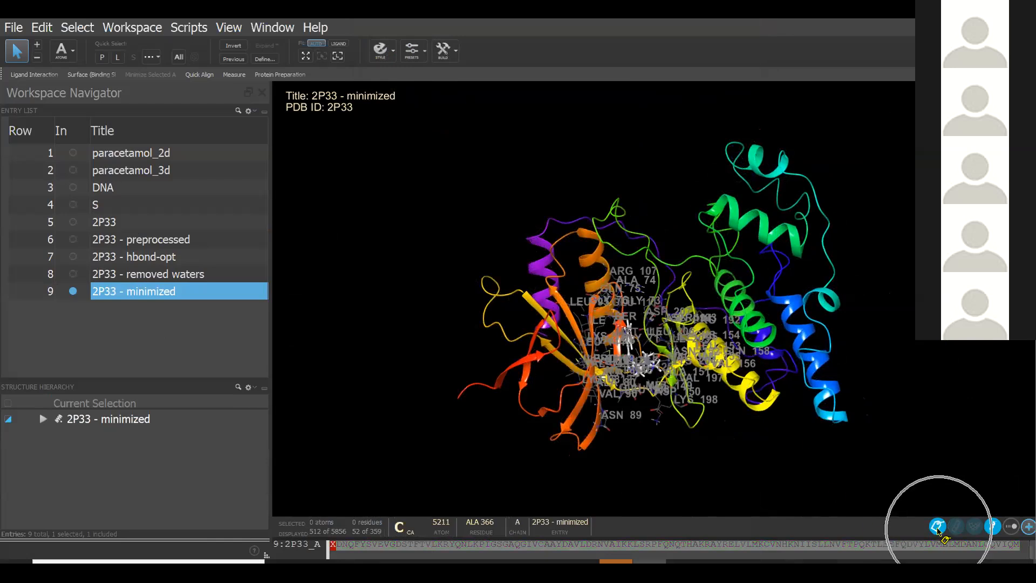
pyautogui.scroll(2, 653, 300)
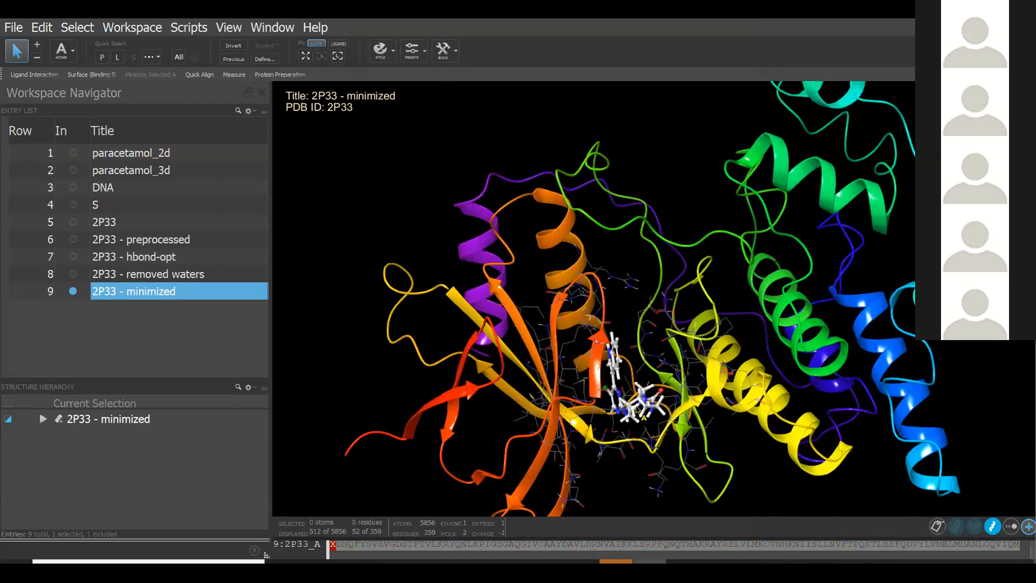
pyautogui.scroll(4, 637, 407)
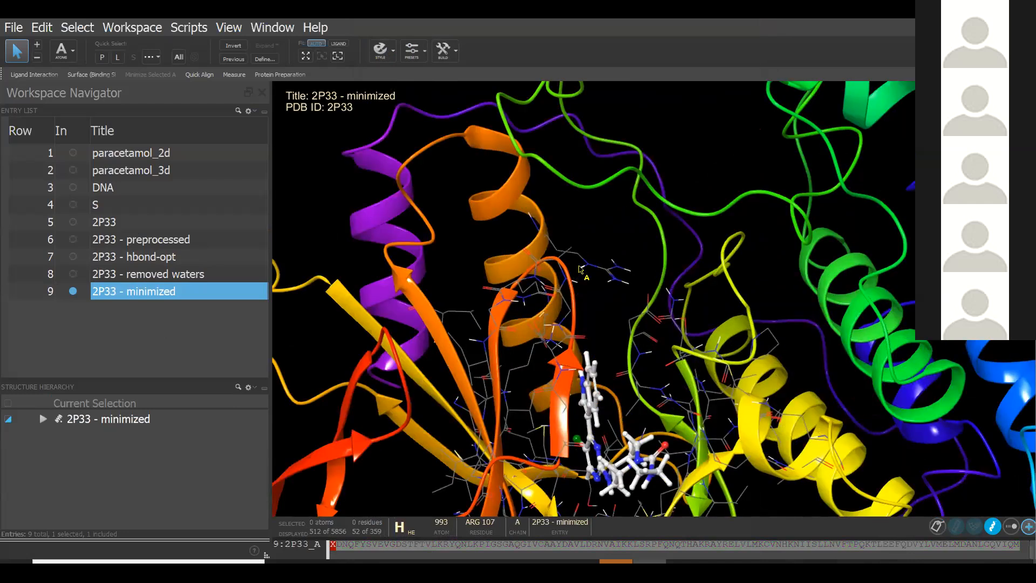
pyautogui.scroll(-4, 650, 270)
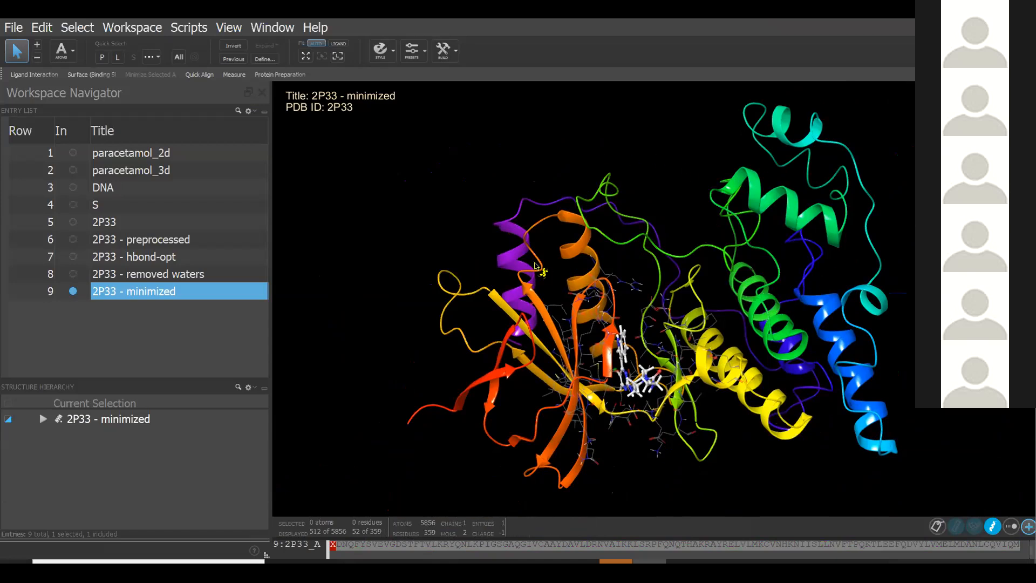
# - Split the 2P33 - minimized entry into ligands, water and other
pyautogui.click(132, 294)
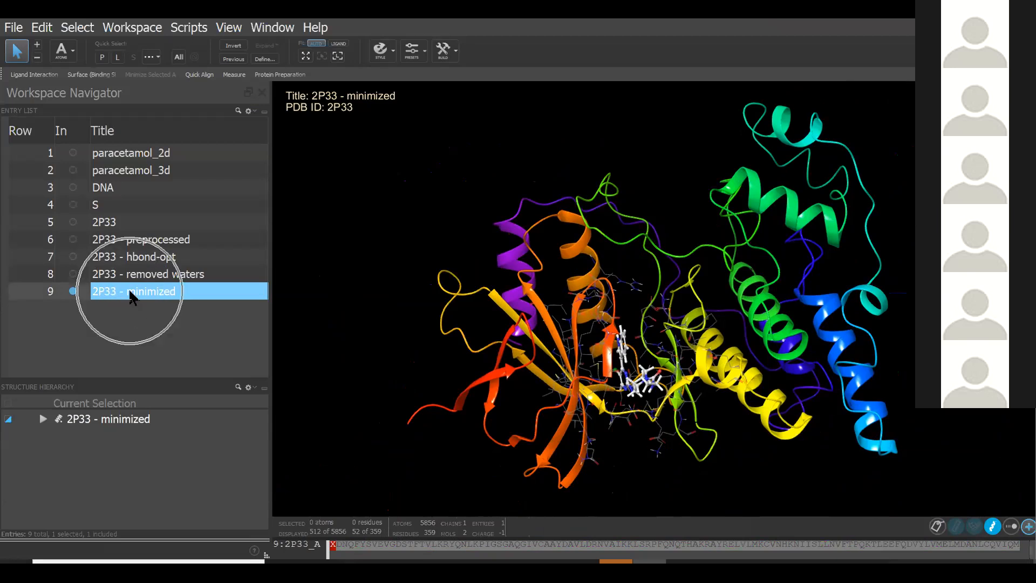
pyautogui.rightClick(130, 298)
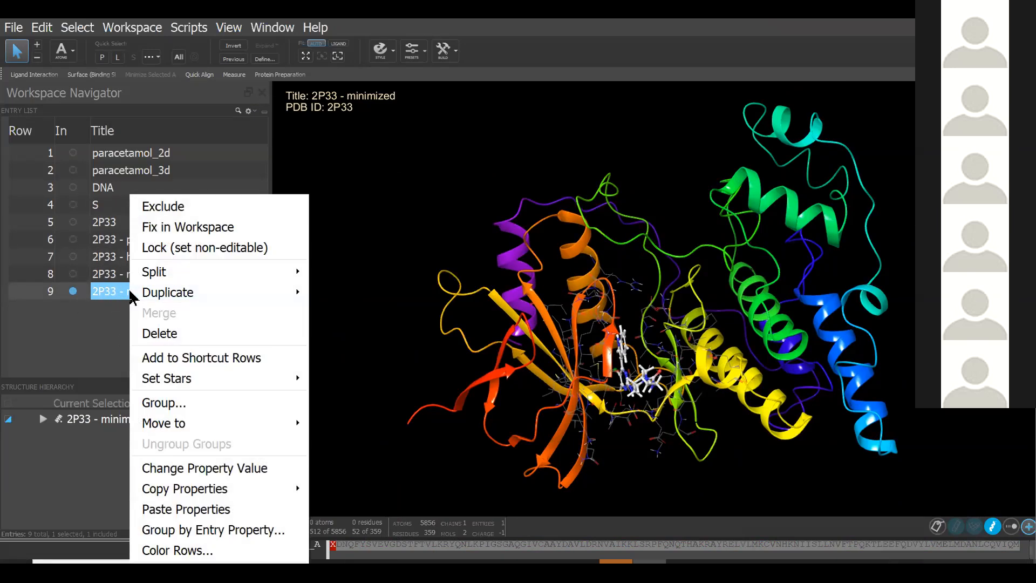
pyautogui.moveTo(221, 272)
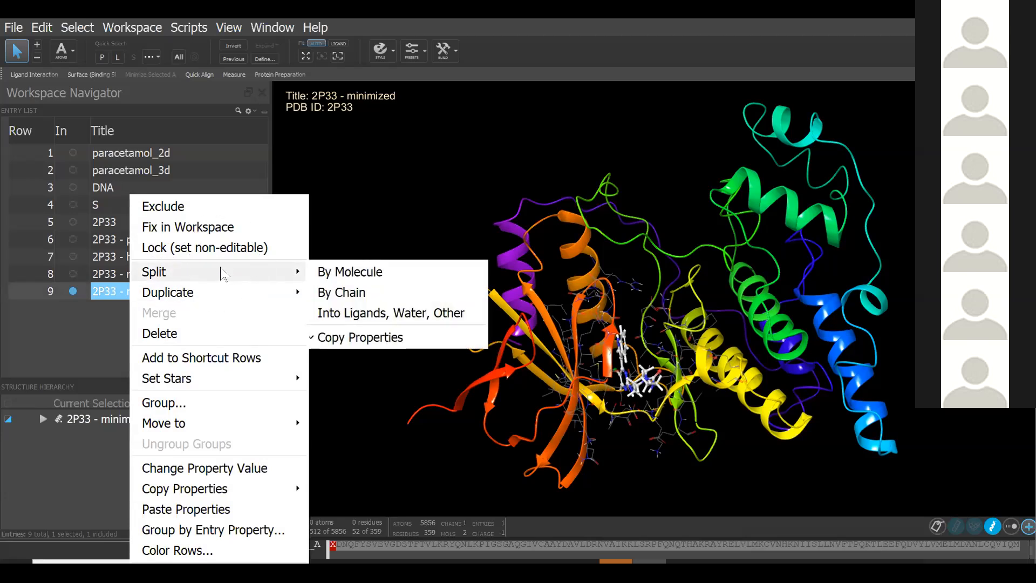
pyautogui.click(356, 315)
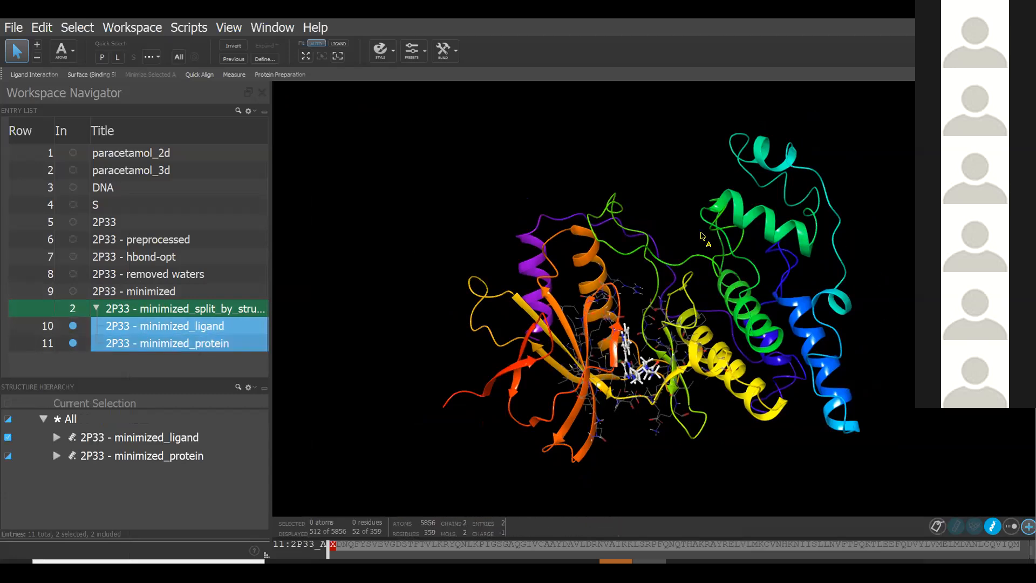
# - Display the split-off protein entry alone, switch the workspace to the ligand entry only, and inspect the ligand from other angles
pyautogui.click(72, 343)
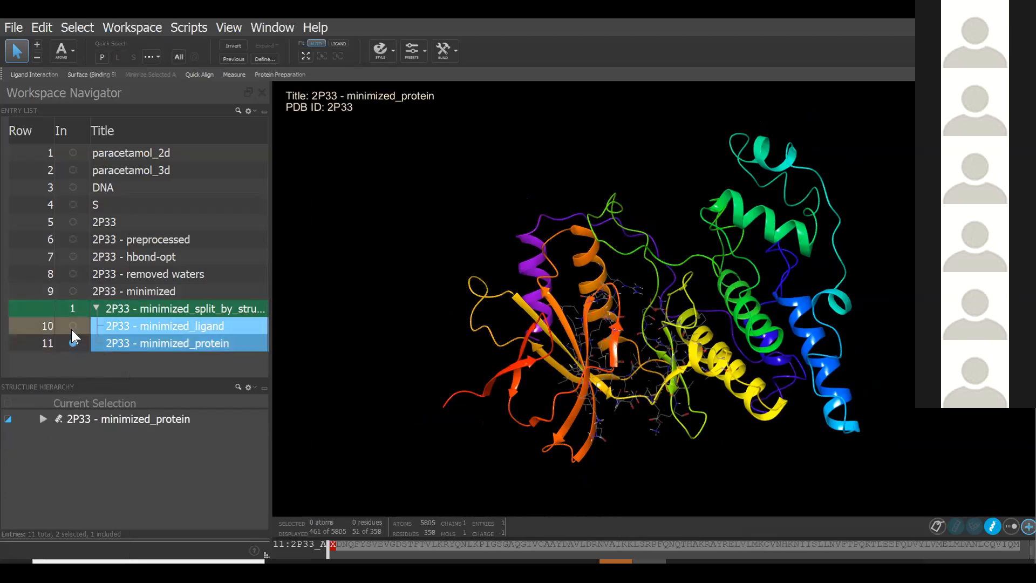
pyautogui.click(72, 326)
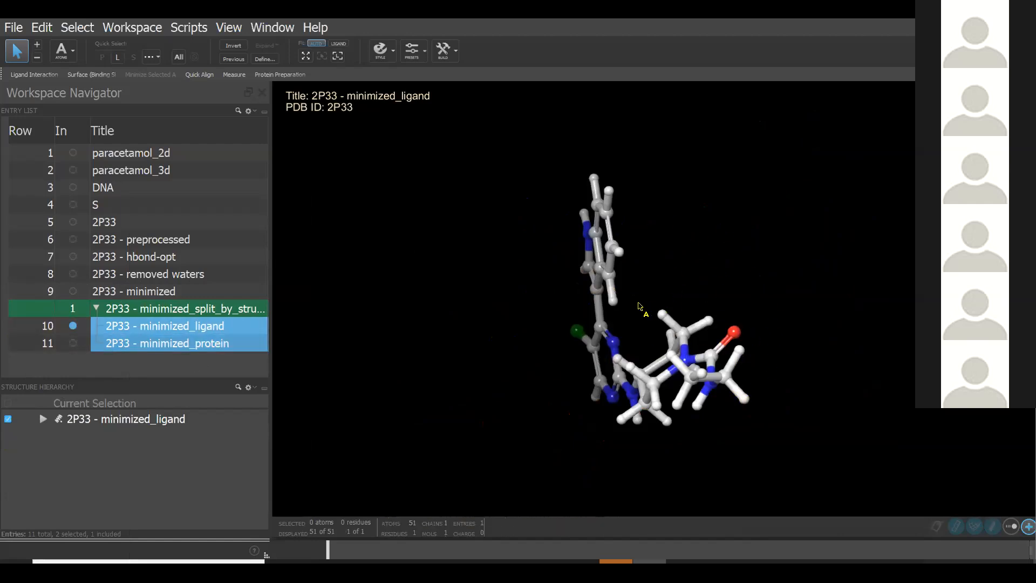
pyautogui.click(616, 277)
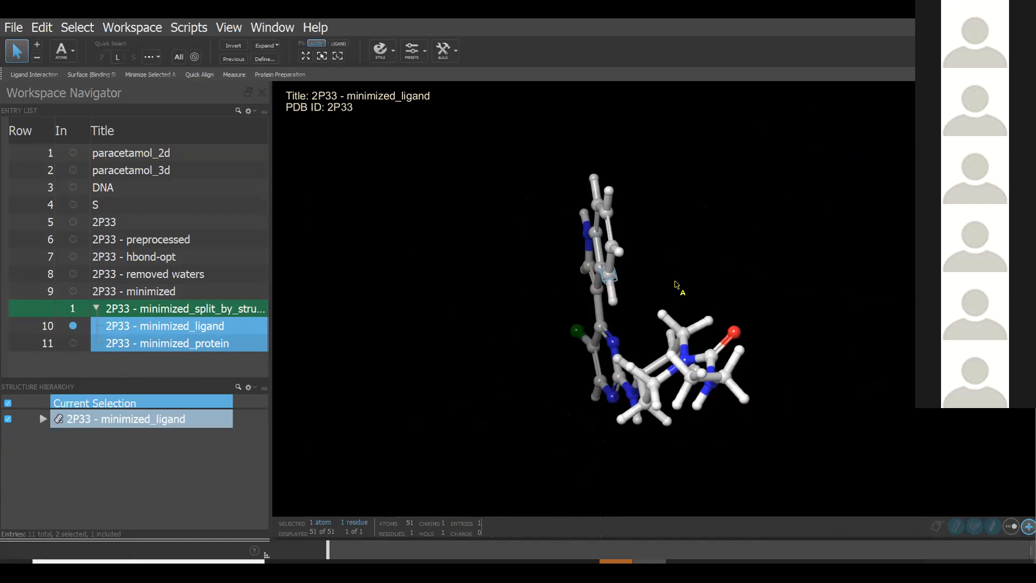
pyautogui.click(694, 274)
pyautogui.moveTo(720, 270); pyautogui.dragTo(632, 308, button='middle')
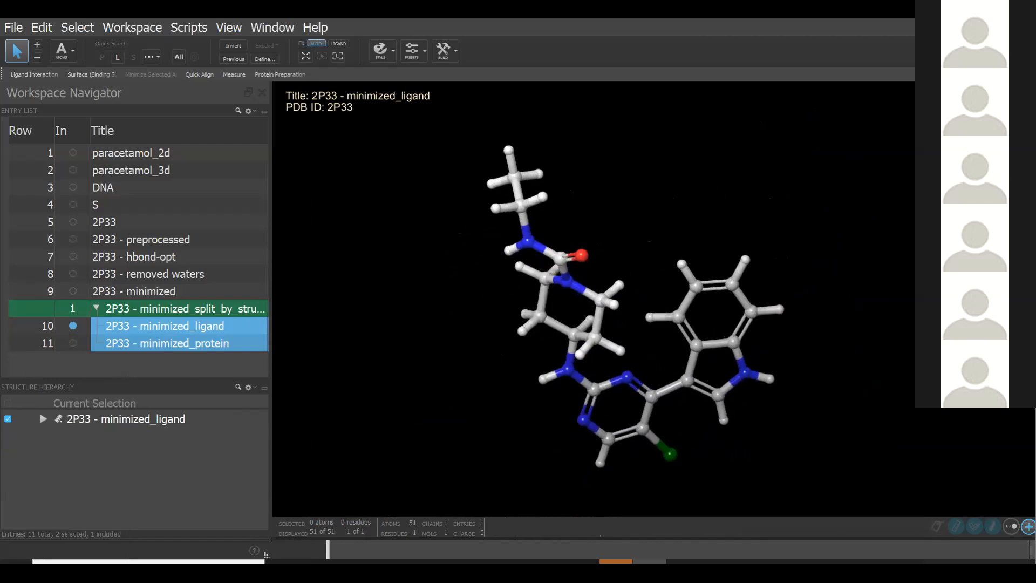
pyautogui.moveTo(773, 237); pyautogui.dragTo(779, 205, button='middle')
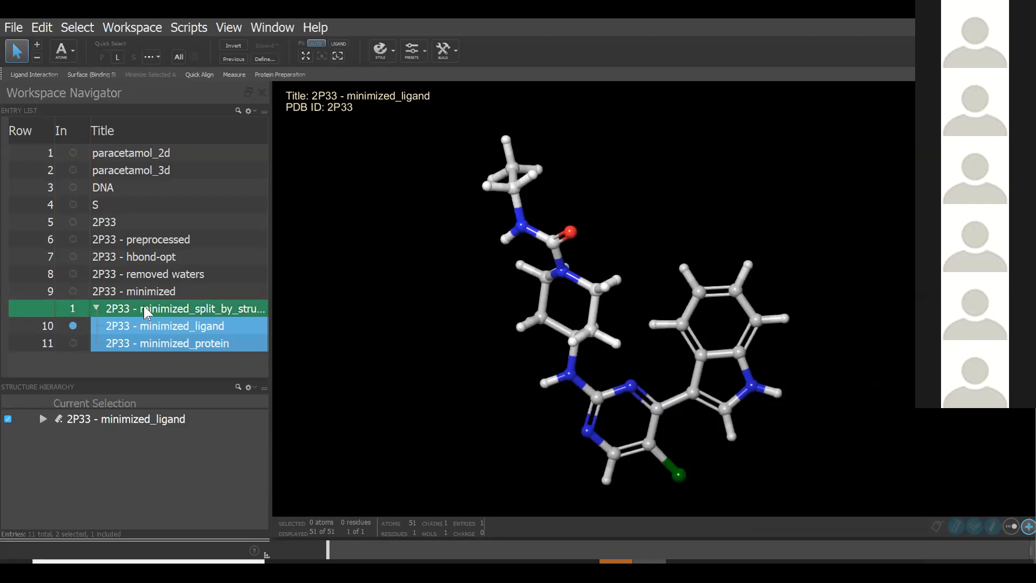
# - Look over the split options for the 2P33 - minimized entry without splitting it again
pyautogui.press('ctrl')
pyautogui.press('ctrl')
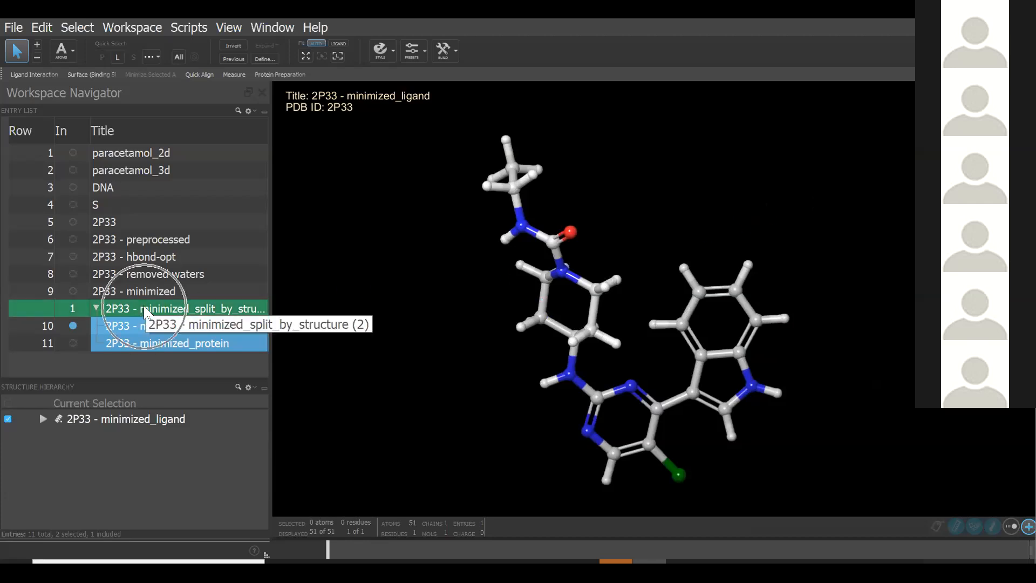
pyautogui.rightClick(152, 294)
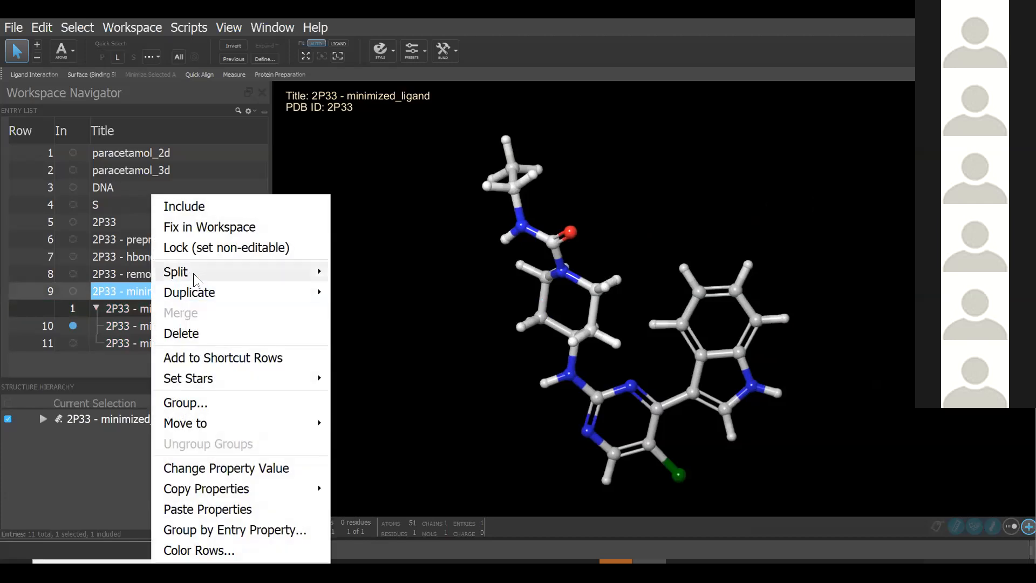
pyautogui.click(246, 271)
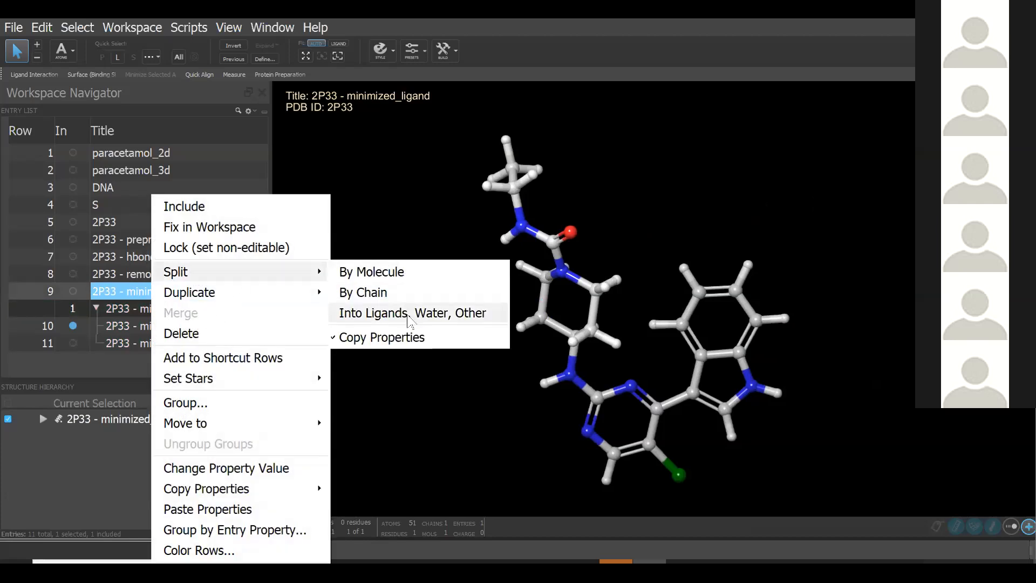
pyautogui.press('ctrl')
pyautogui.click(105, 361)
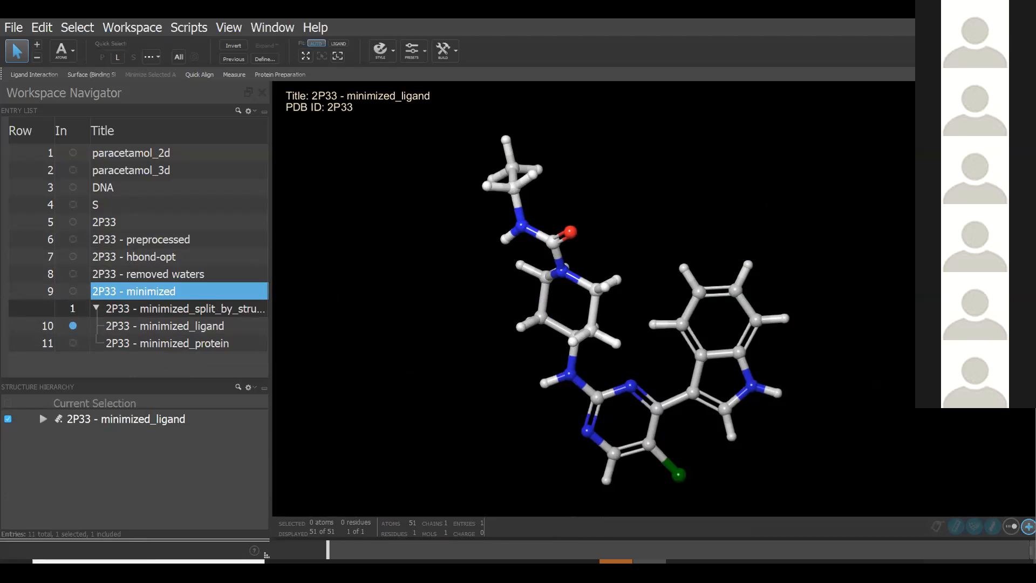
# - Open LigPrep from the Ligand Preparation and Library Design tasks and place its window higher on the screen
pyautogui.click(1017, 50)
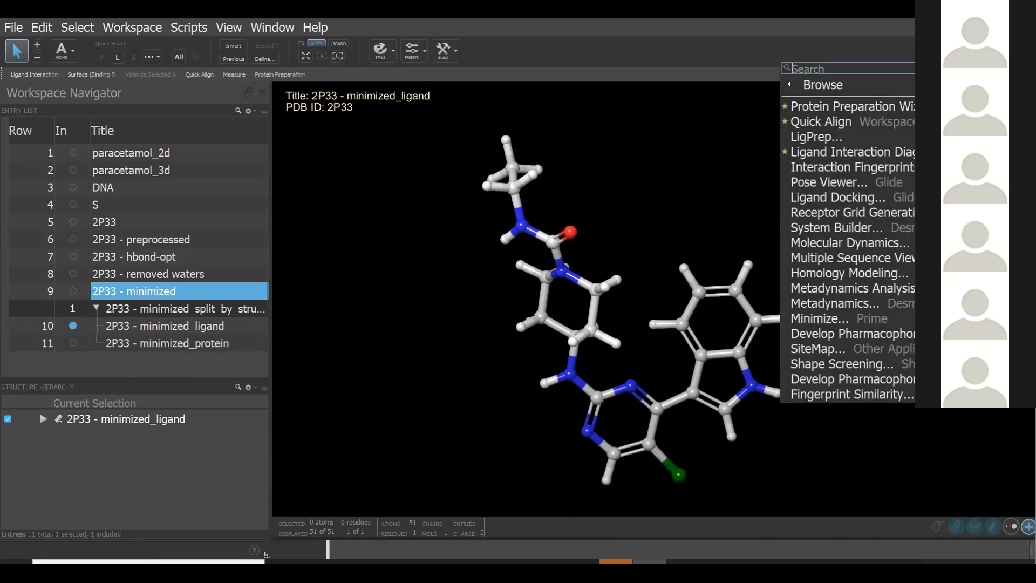
pyautogui.moveTo(866, 89)
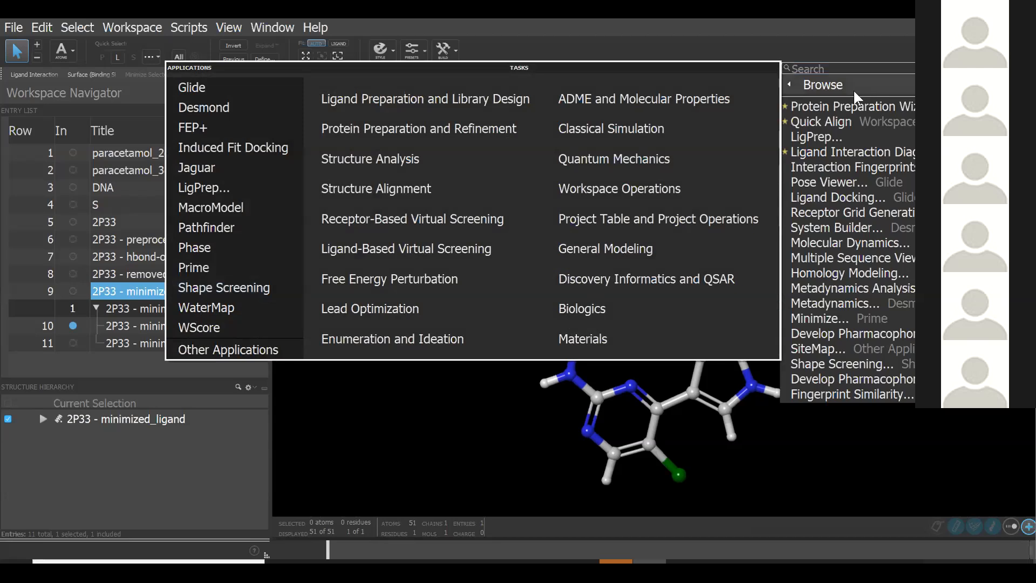
pyautogui.click(855, 92)
pyautogui.click(836, 89)
pyautogui.click(503, 95)
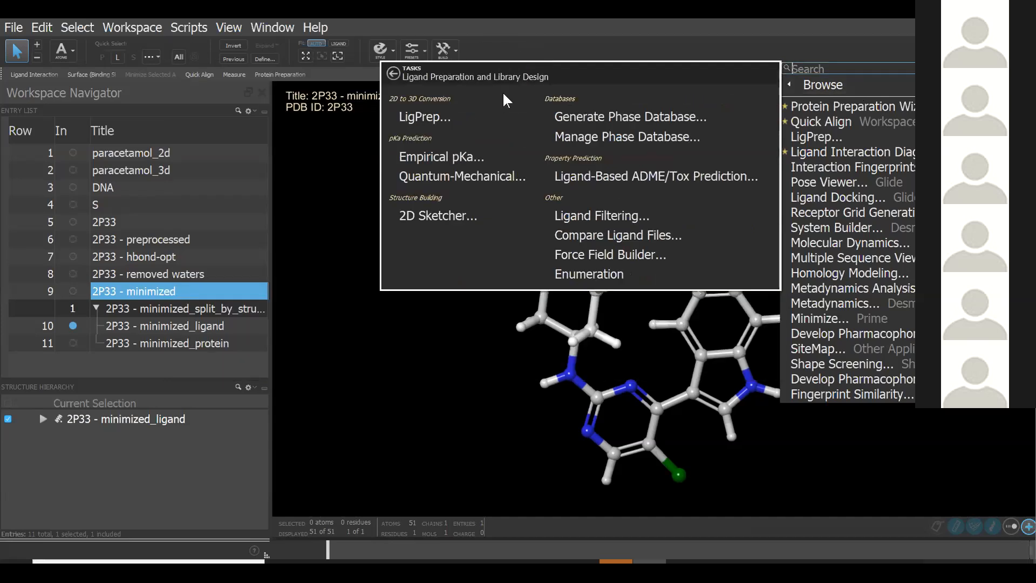
pyautogui.click(449, 118)
pyautogui.press('ctrl')
pyautogui.press('ctrl')
pyautogui.press('ctrl')
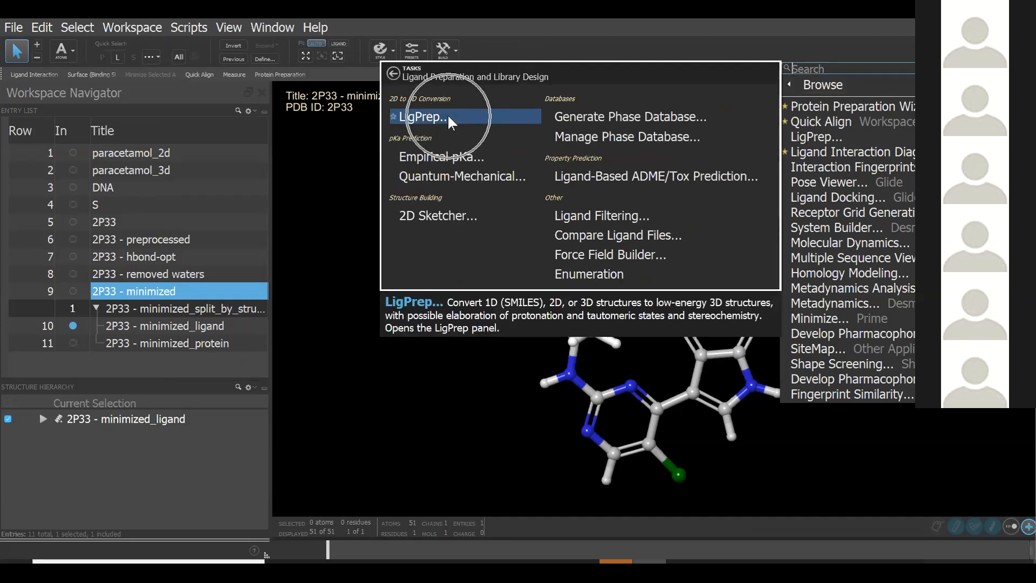
pyautogui.press('ctrl')
pyautogui.press('ctrl')
pyautogui.press('ctrl')
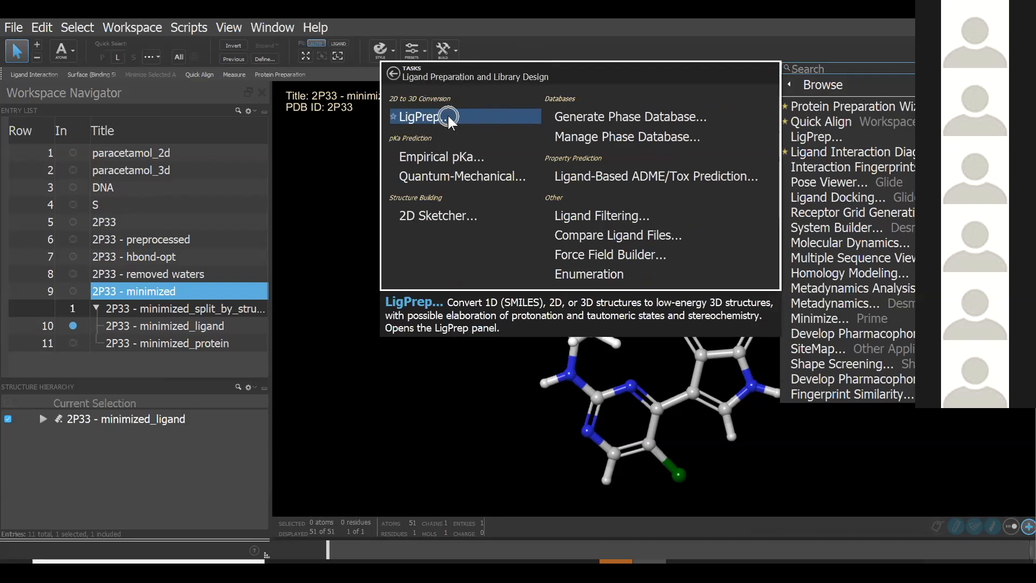
pyautogui.click(448, 115)
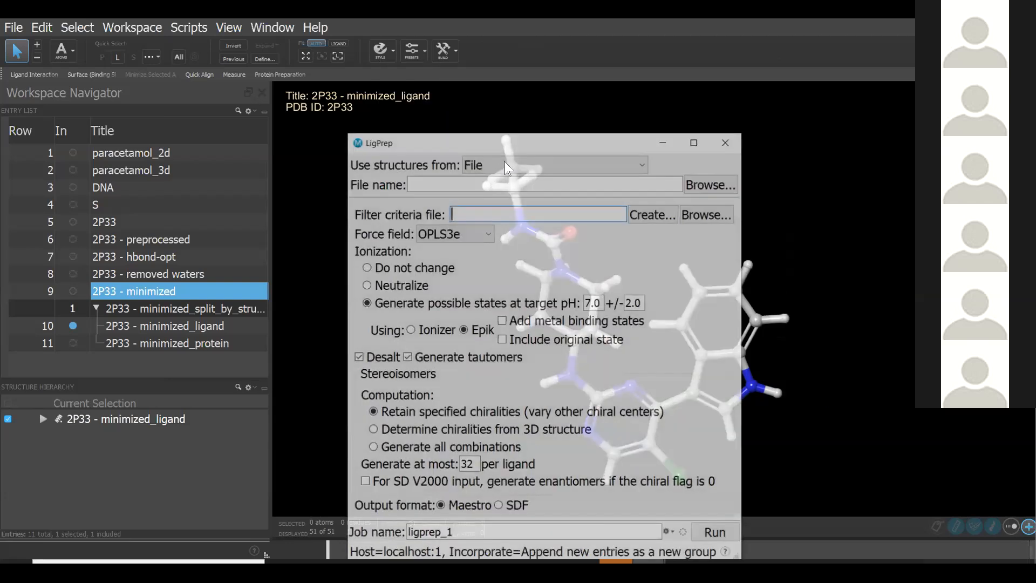
pyautogui.moveTo(513, 139); pyautogui.dragTo(487, 55)
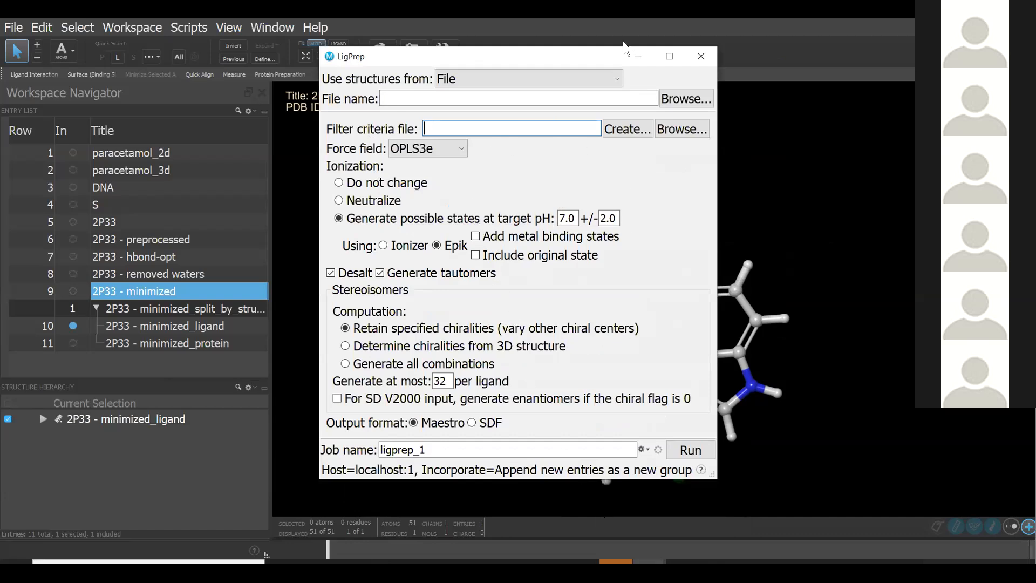
# - Switch to OneNote and bring up the Protein Selection Checklist note
pyautogui.click(620, 561)
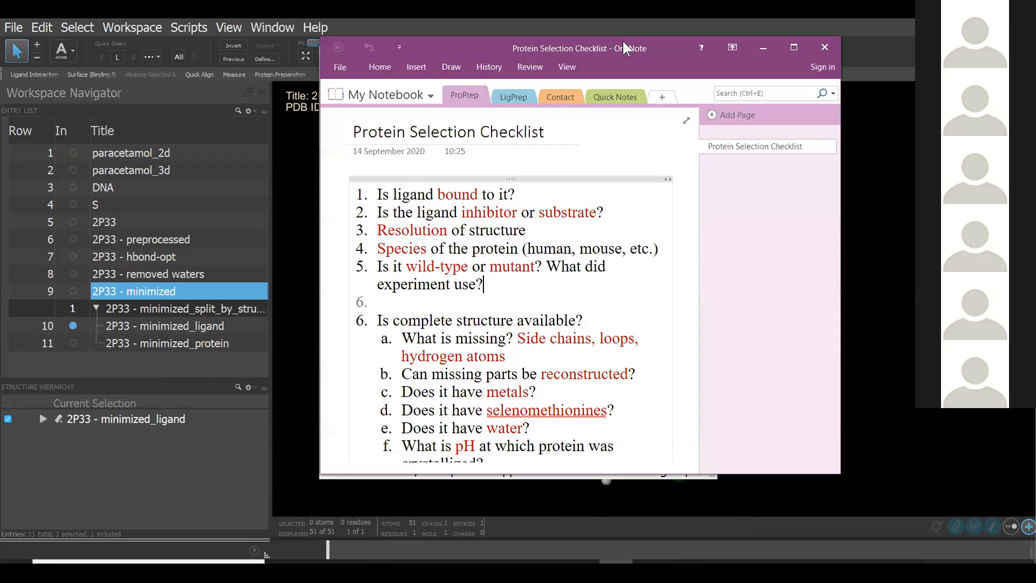
# - Try to arrange the OneNote checklist and the Maestro workspace side by side on the screen
pyautogui.press('super+Right')
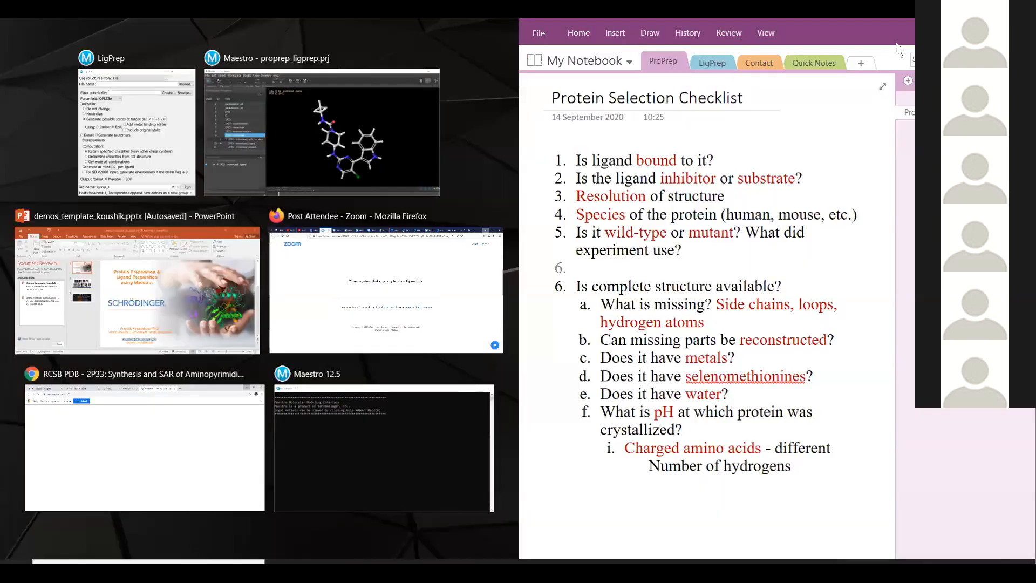
pyautogui.click(268, 151)
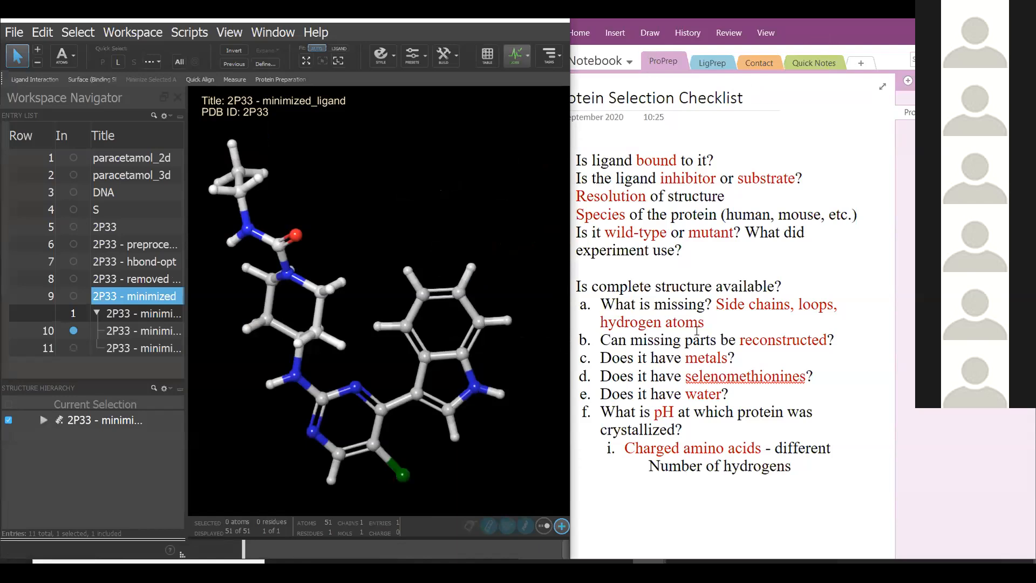
pyautogui.click(800, 33)
pyautogui.moveTo(854, 36); pyautogui.dragTo(1035, 39)
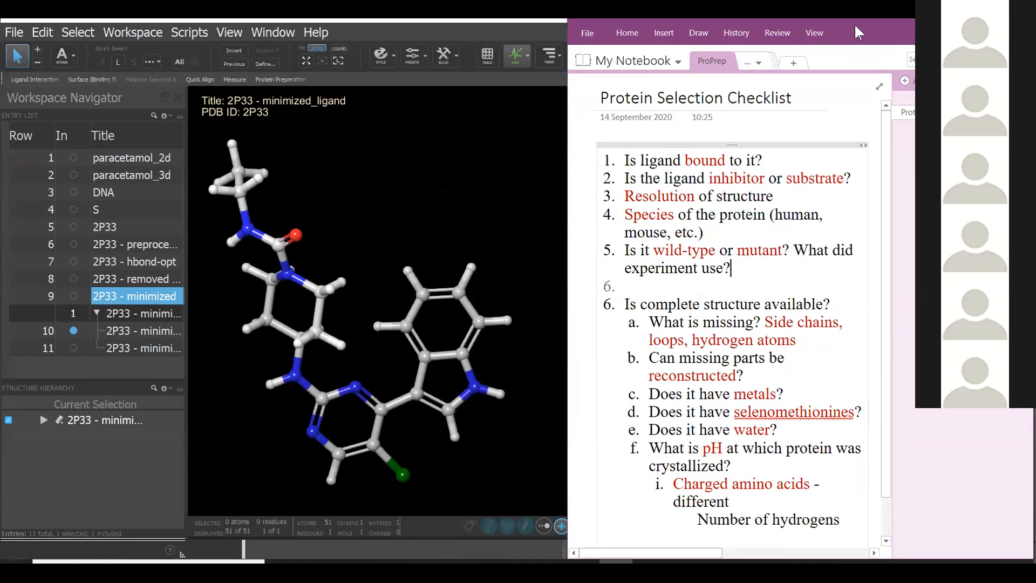
pyautogui.moveTo(854, 24); pyautogui.dragTo(588, 43)
pyautogui.click(613, 39)
pyautogui.click(639, 60)
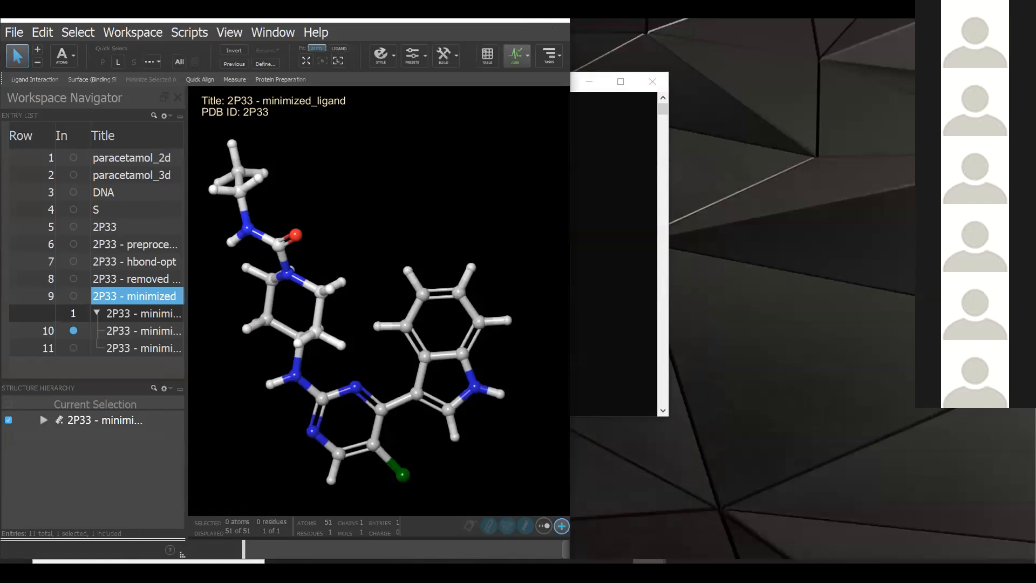
pyautogui.click(530, 24)
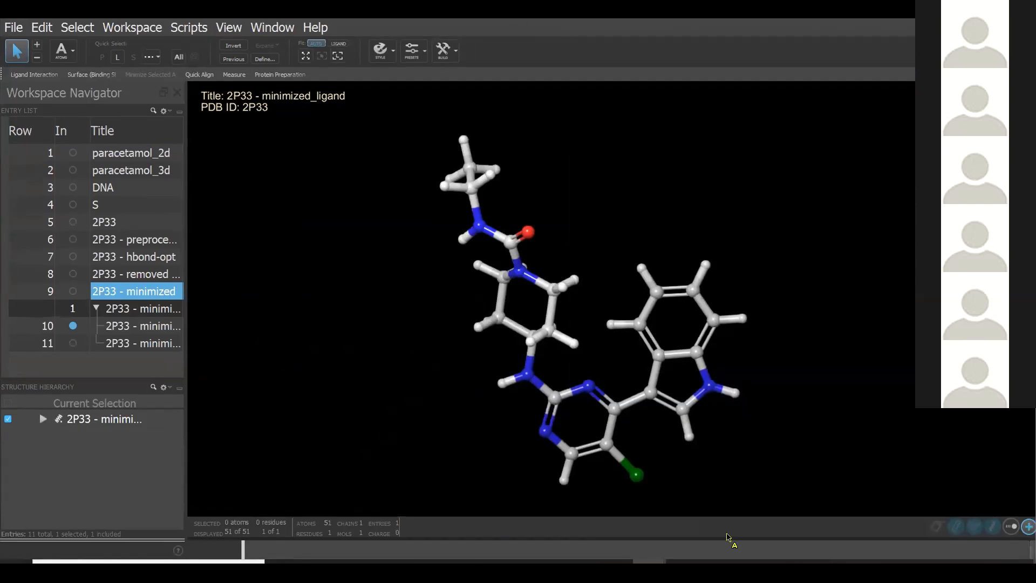
# - Switch to OneNote, show the LigPrep section's Ligand Preparation Checklist, and place its window beside the LigPrep dialog
pyautogui.click(616, 562)
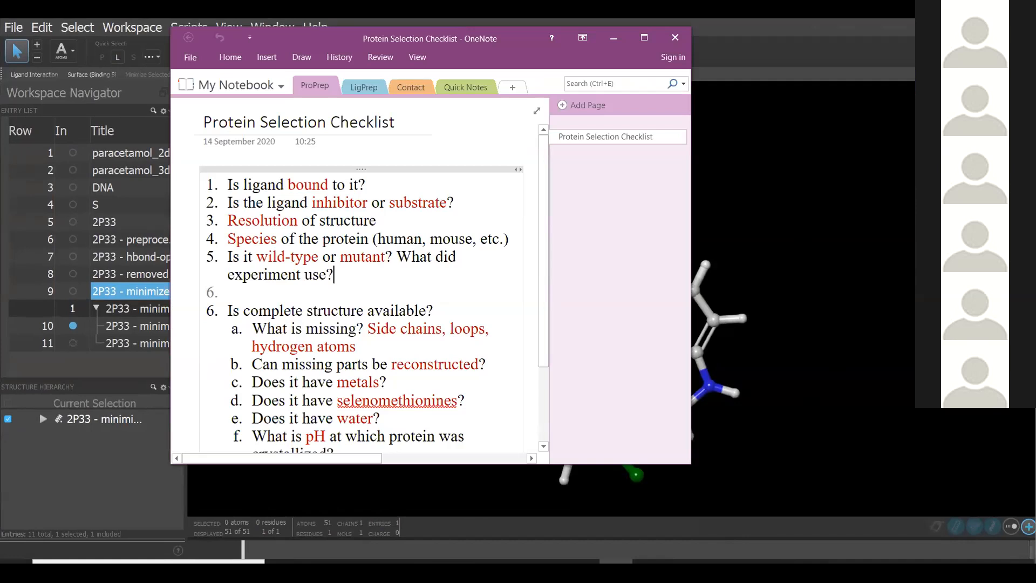
pyautogui.moveTo(463, 34); pyautogui.dragTo(935, 54)
pyautogui.click(846, 107)
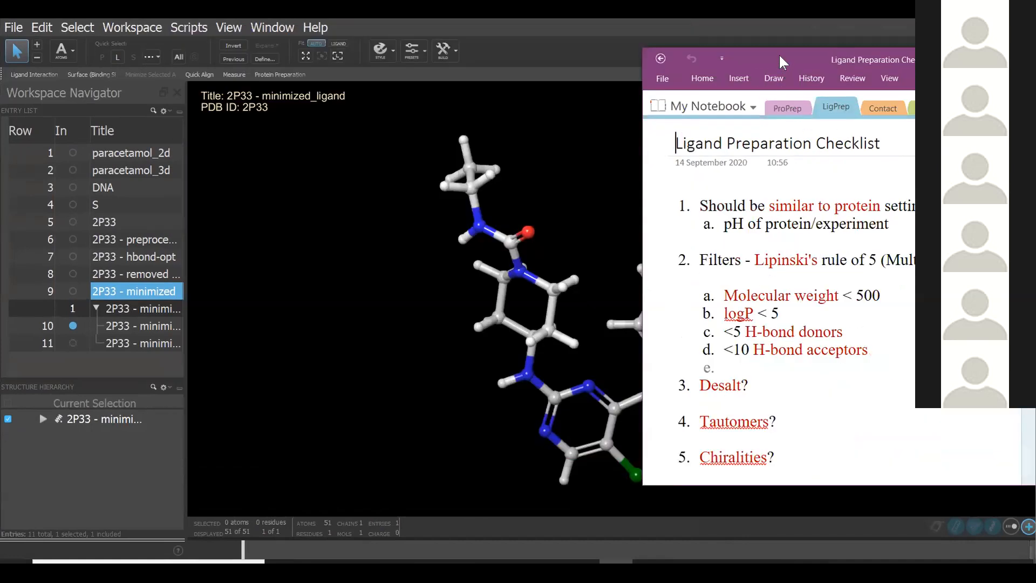
pyautogui.moveTo(779, 54); pyautogui.dragTo(874, 53)
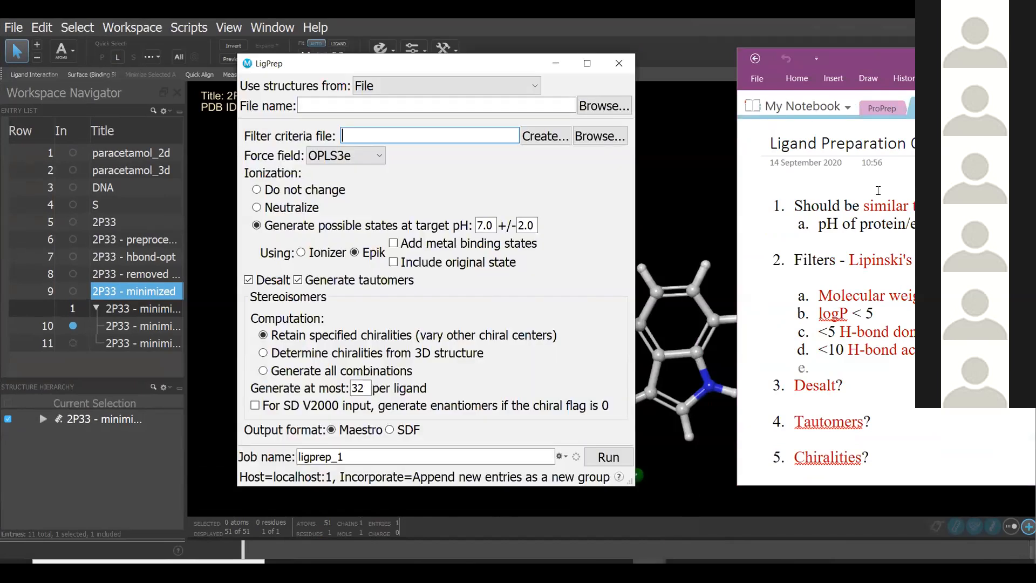
pyautogui.click(770, 143)
pyautogui.moveTo(950, 61); pyautogui.dragTo(918, 52)
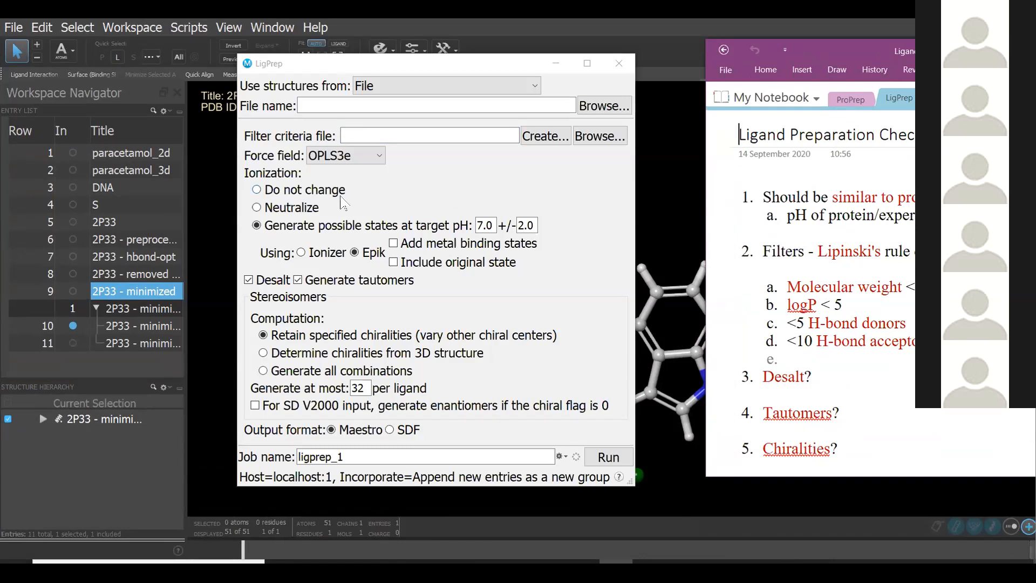
# - Set LigPrep to use the structure from the Workspace (1 included entry)
pyautogui.click(400, 93)
pyautogui.click(405, 93)
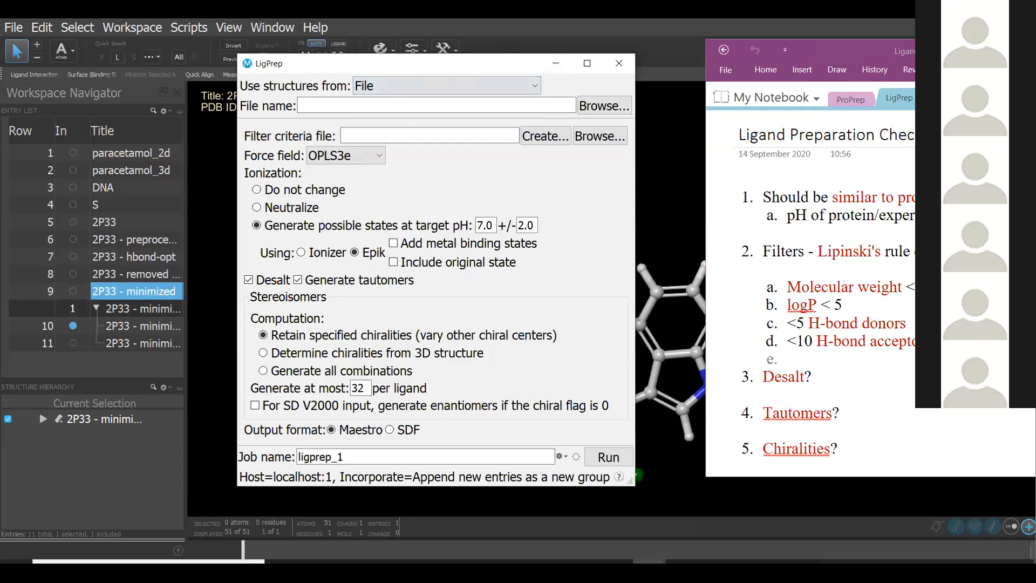
pyautogui.press('ctrl')
pyautogui.press('ctrl')
pyautogui.press('ctrl')
pyautogui.press('ctrl')
pyautogui.press('ctrl')
pyautogui.press('ctrl')
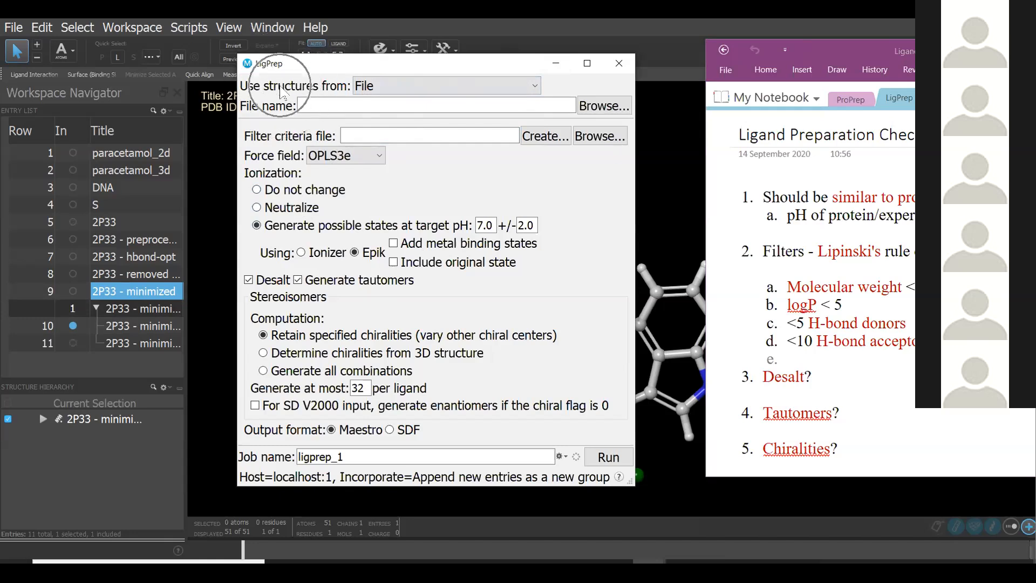
pyautogui.press('ctrl')
pyautogui.click(399, 87)
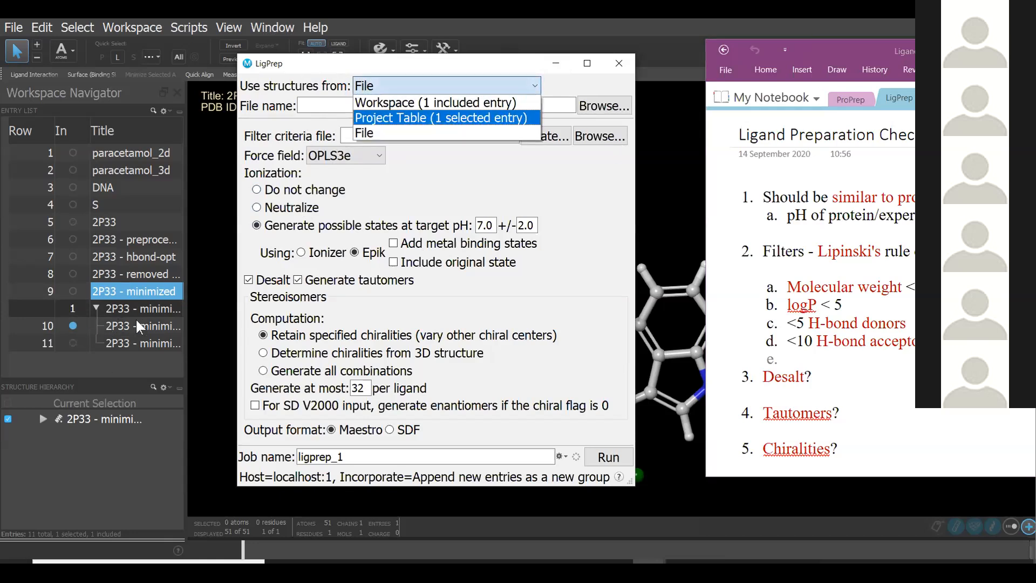
pyautogui.press('ctrl')
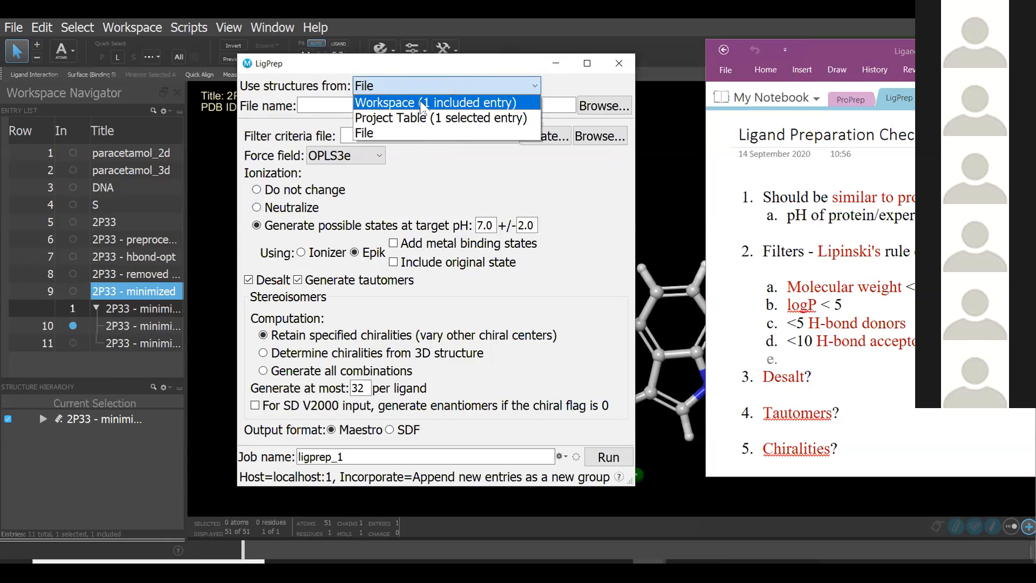
pyautogui.click(422, 104)
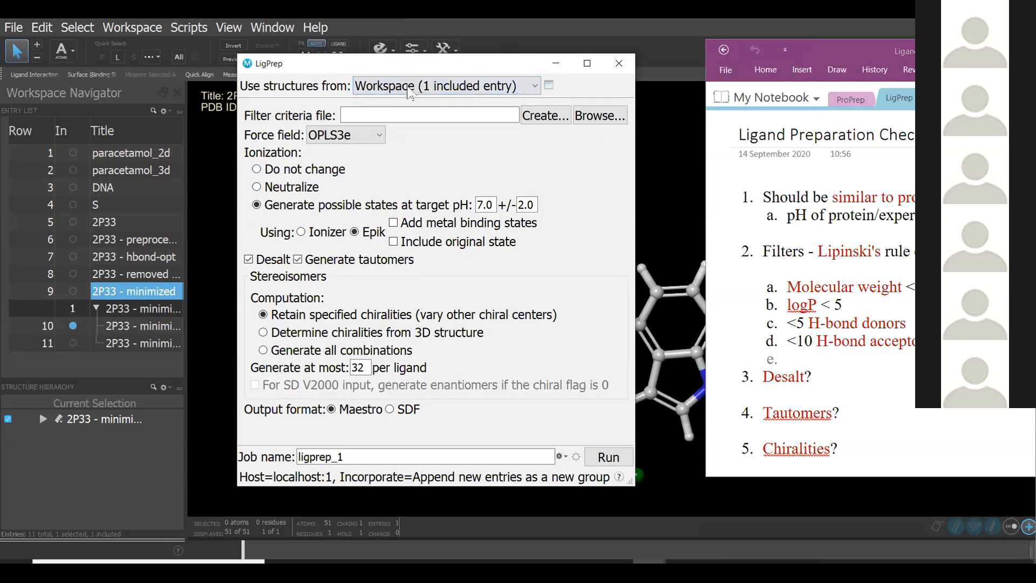
pyautogui.press('ctrl')
# - Review the general attributes available for creating ligand filter criteria, and close the filtering dialog without adding any
pyautogui.click(541, 116)
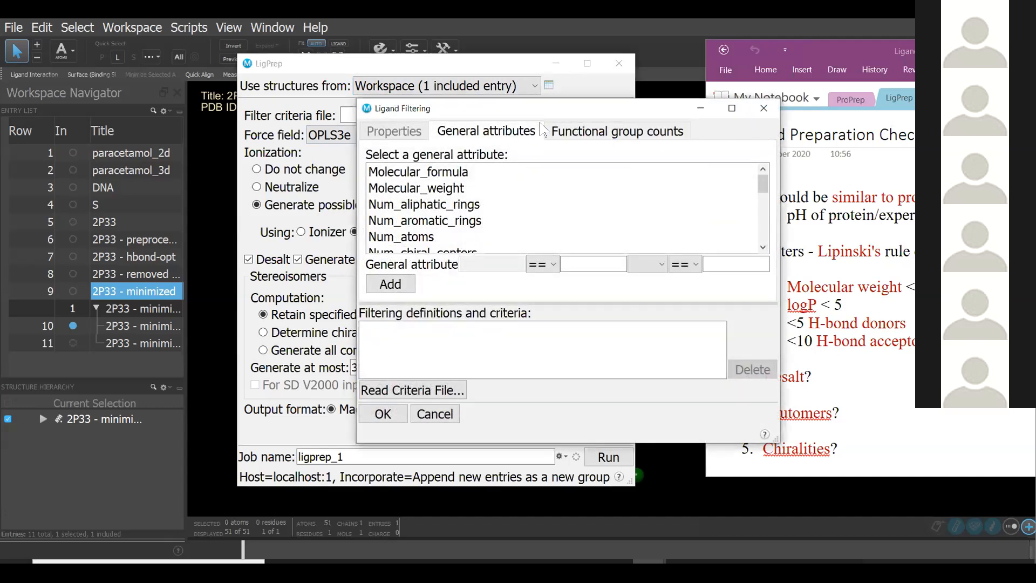
pyautogui.scroll(-1, 470, 190)
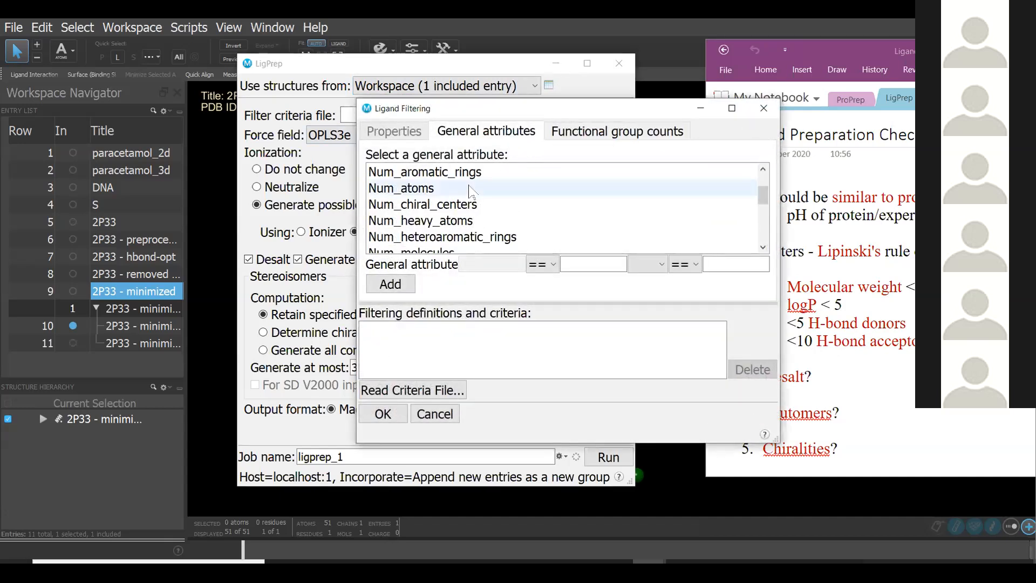
pyautogui.scroll(-2, 470, 190)
pyautogui.scroll(-1, 470, 195)
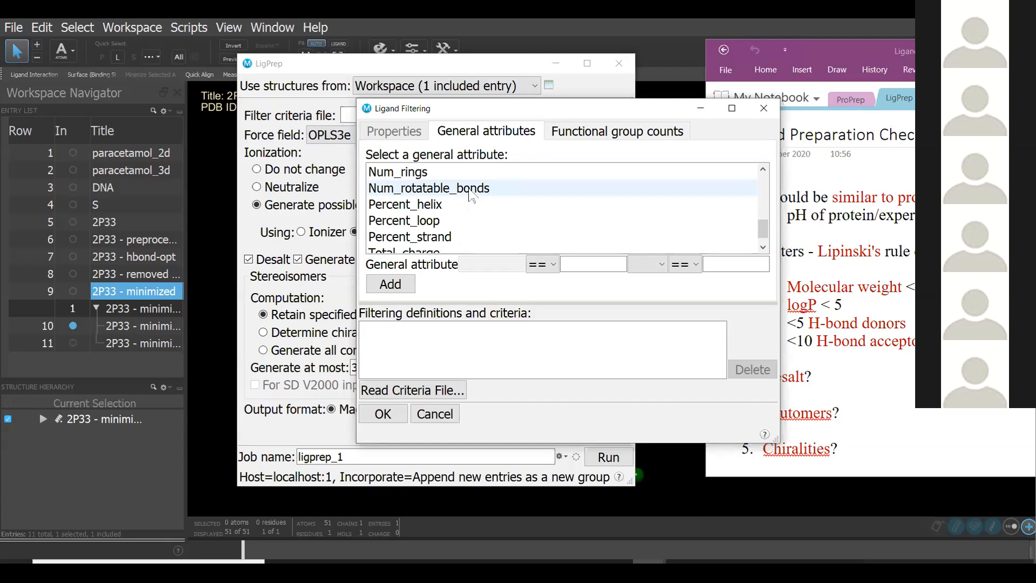
pyautogui.scroll(-1, 471, 196)
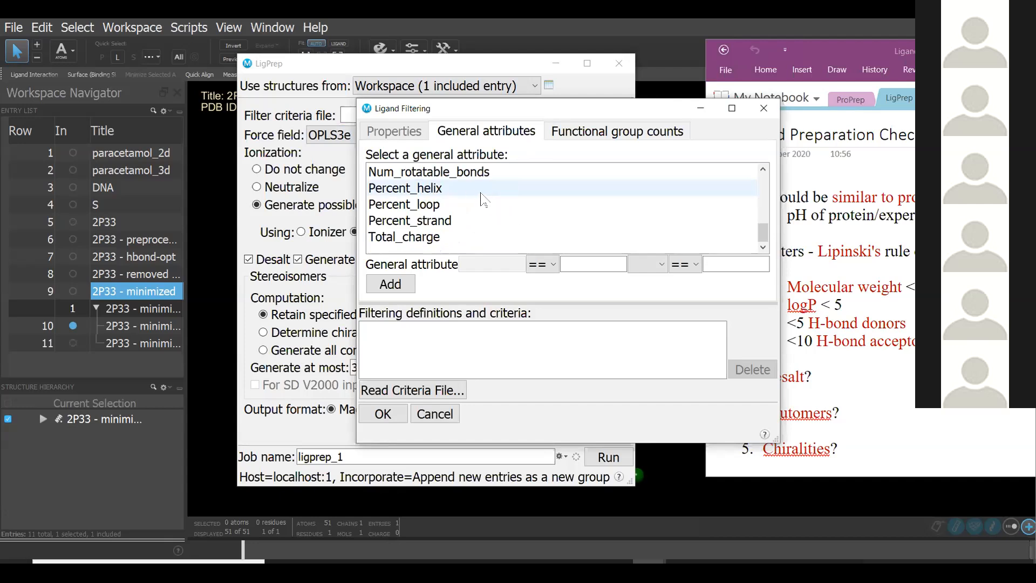
pyautogui.click(764, 109)
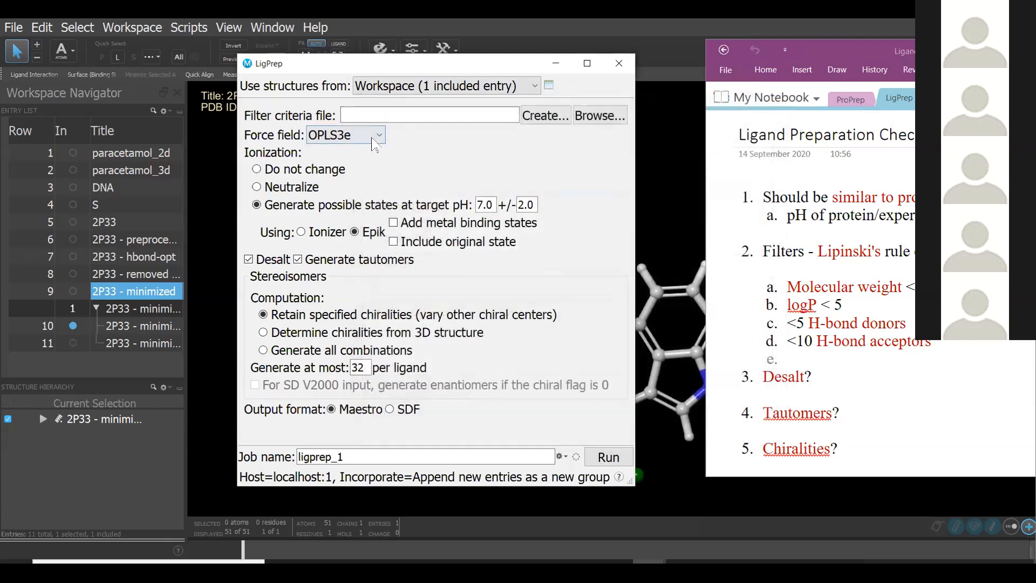
# - Choose OPLS3e as the force field for the ligand preparation
pyautogui.click(374, 137)
pyautogui.click(372, 137)
pyautogui.click(370, 133)
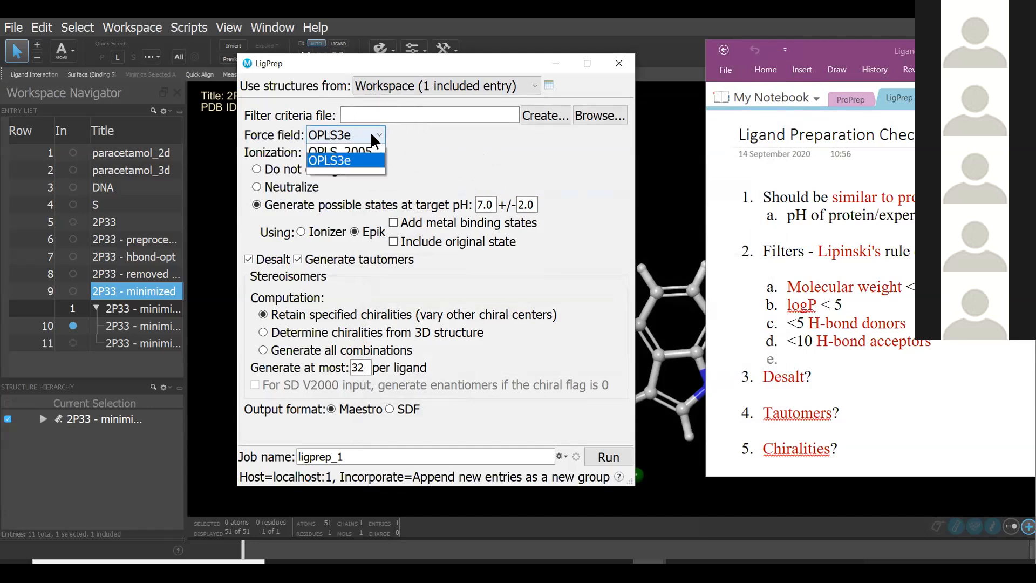
pyautogui.click(376, 168)
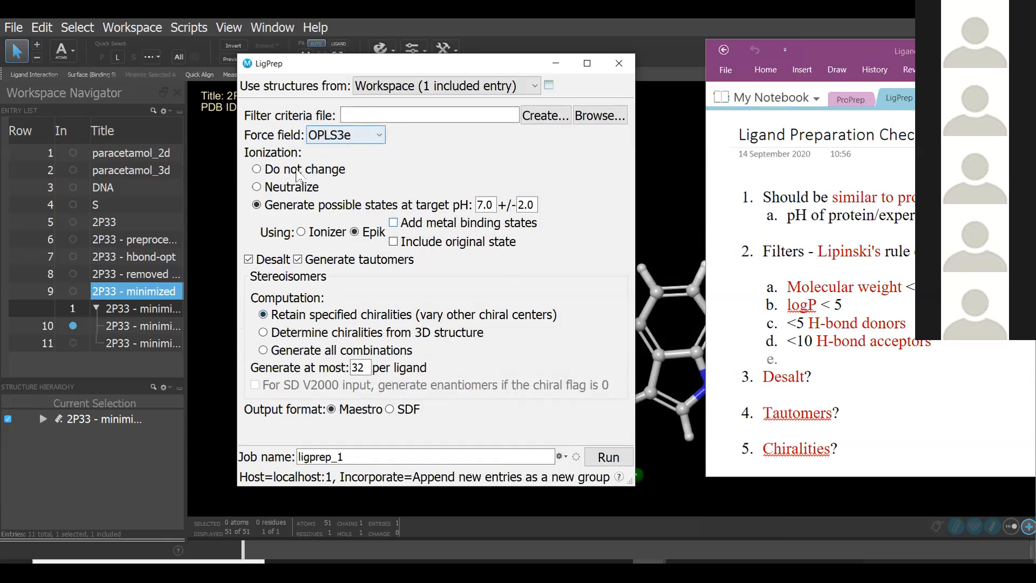
# - Examine the available structure sources and the ionization settings, including the target pH and Epik option
pyautogui.click(427, 88)
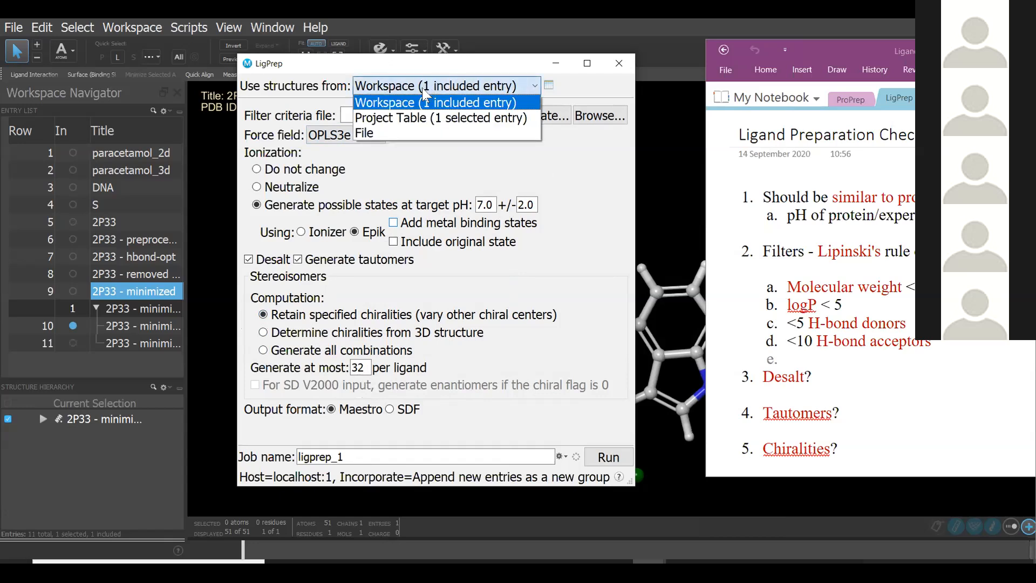
pyautogui.click(409, 133)
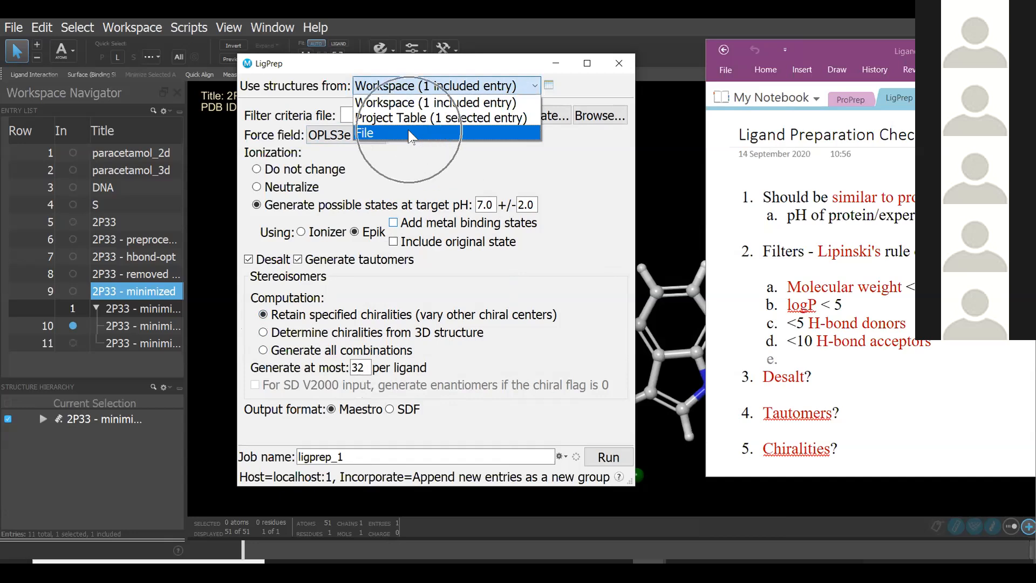
pyautogui.press('ctrl')
pyautogui.press('ctrl')
pyautogui.click(413, 152)
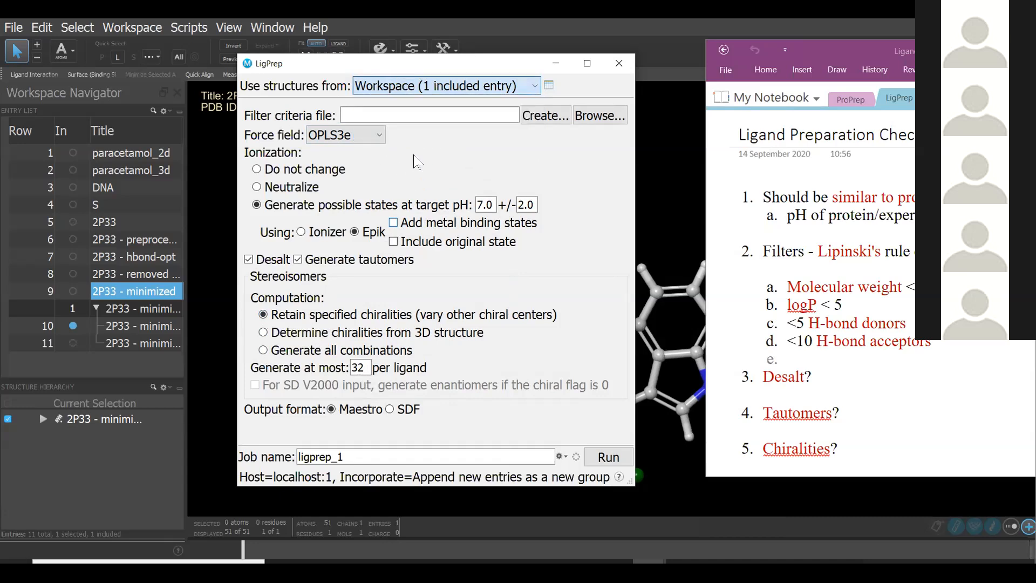
pyautogui.press('ctrl')
pyautogui.press('ctrl')
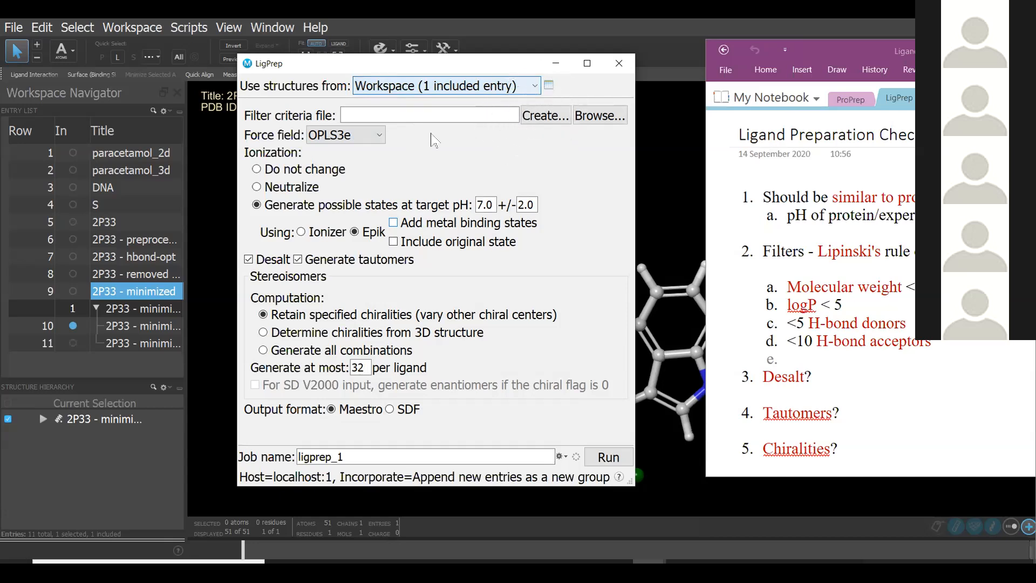
pyautogui.press('ctrl')
pyautogui.press('ctrl')
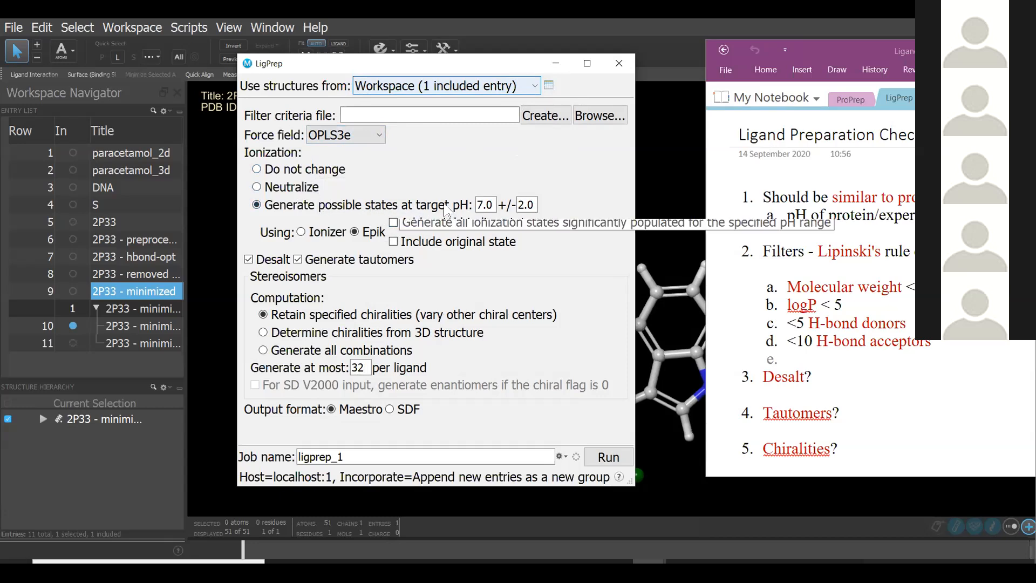
pyautogui.click(370, 238)
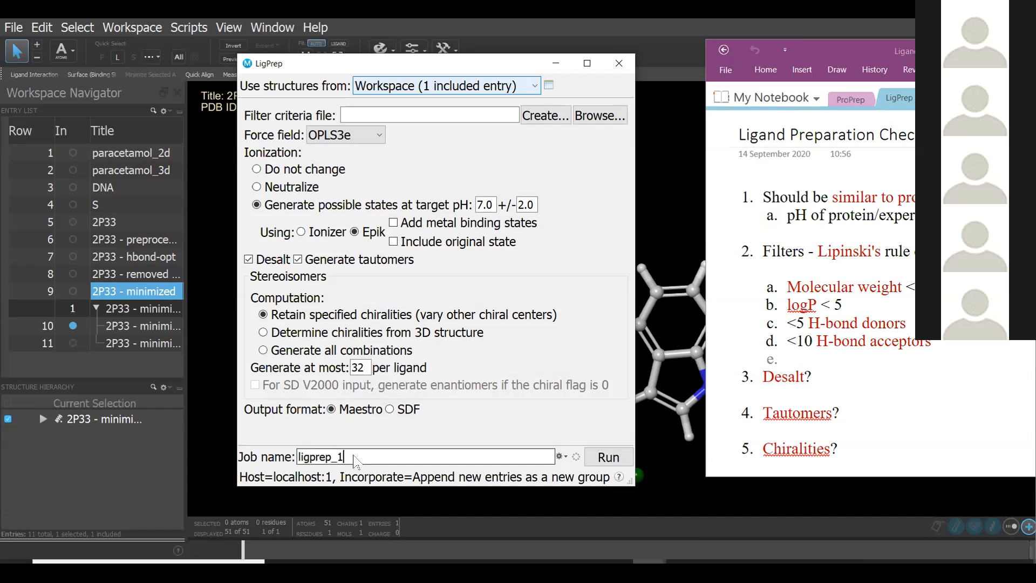
# - Name the LigPrep job ligprep_test and run it with the current settings
pyautogui.write('tes')
pyautogui.press('ctrl')
pyautogui.press('ctrl')
pyautogui.press('ctrl')
pyautogui.press('ctrl')
pyautogui.press('ctrl')
pyautogui.press('ctrl')
pyautogui.click(603, 460)
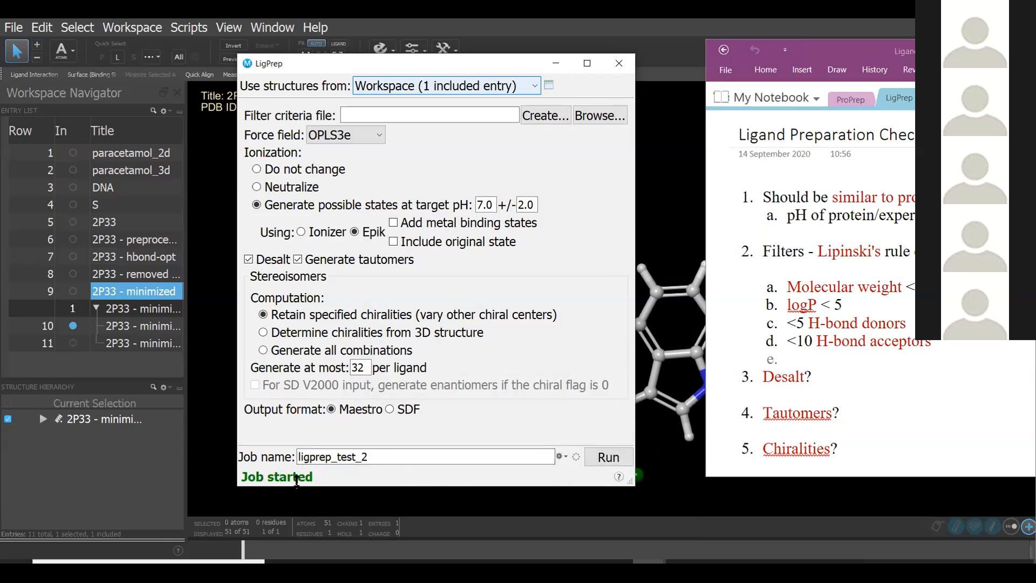
pyautogui.press('ctrl')
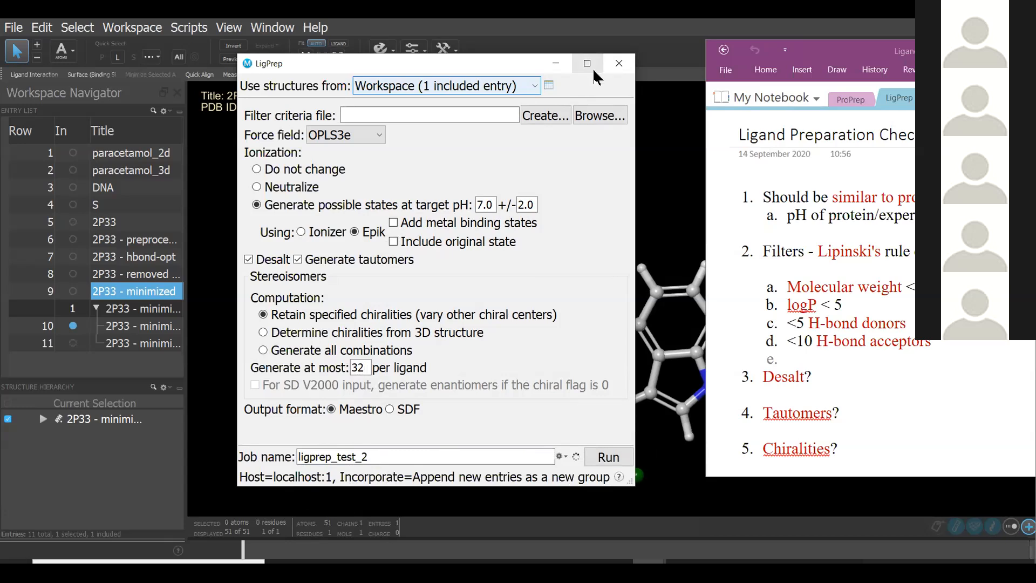
# - Close the LigPrep dialog and put the OneNote checklist window away to uncover the workspace
pyautogui.click(618, 66)
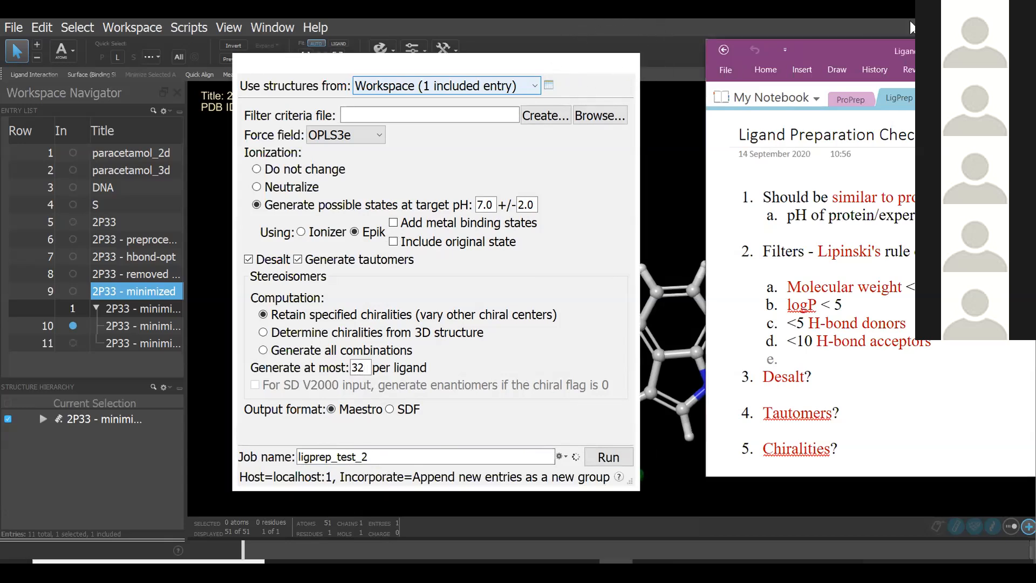
pyautogui.moveTo(957, 51); pyautogui.dragTo(779, 68)
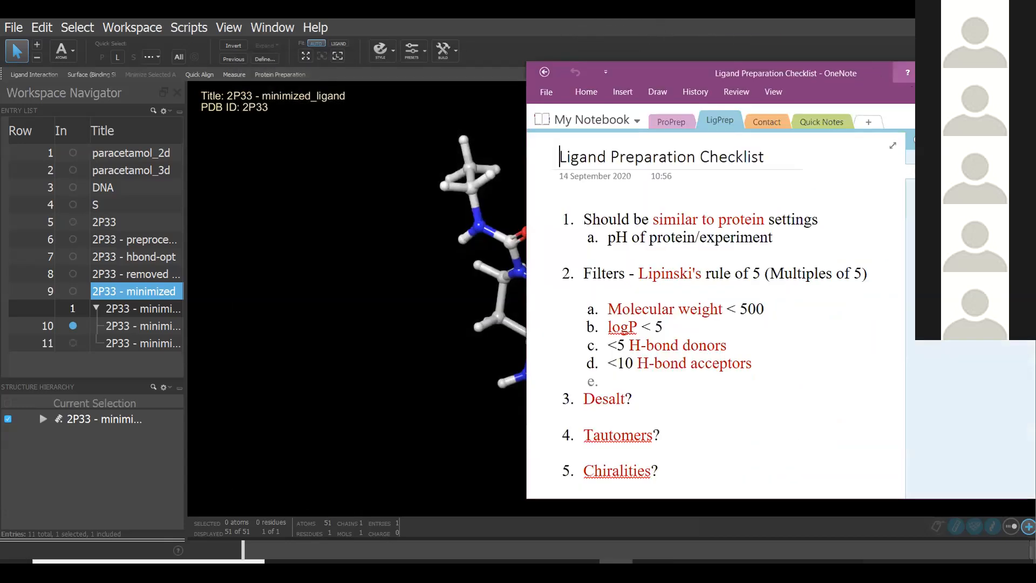
pyautogui.click(966, 66)
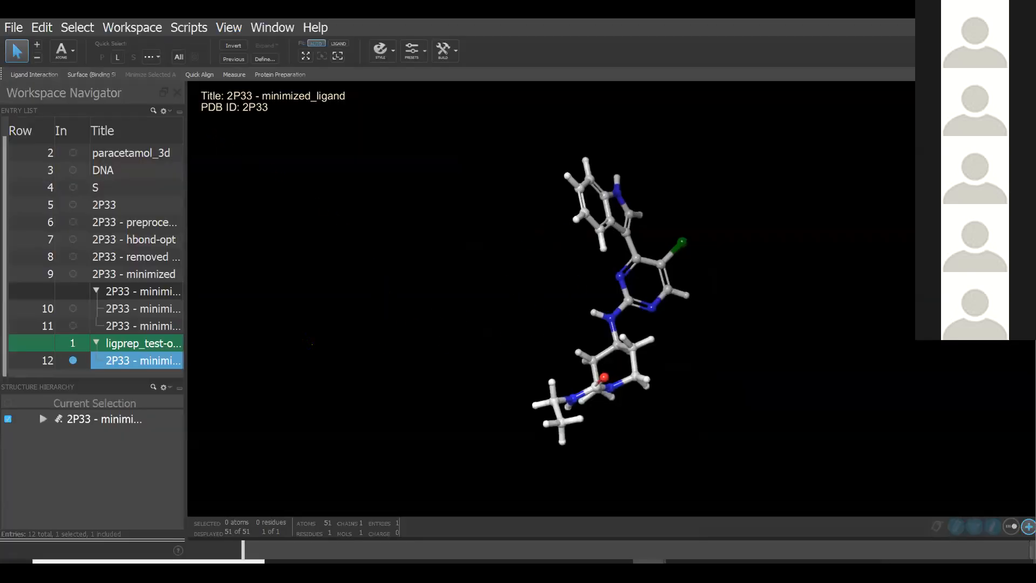
# - Widen the entry list to show full titles and examine the prepared ligand from the ligprep_test-out1 group
pyautogui.moveTo(186, 271); pyautogui.dragTo(290, 254)
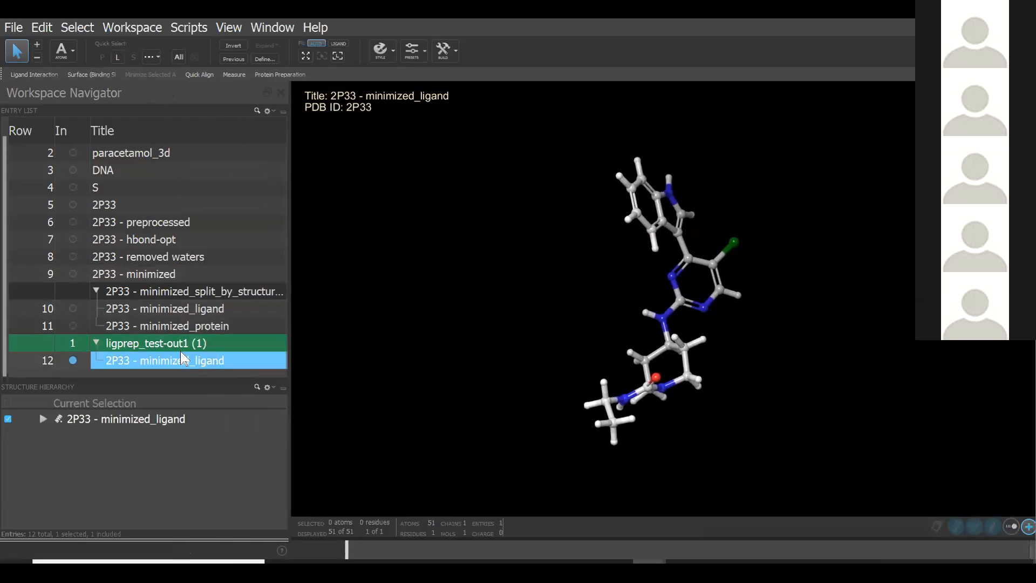
pyautogui.moveTo(782, 268); pyautogui.dragTo(766, 349, button='middle')
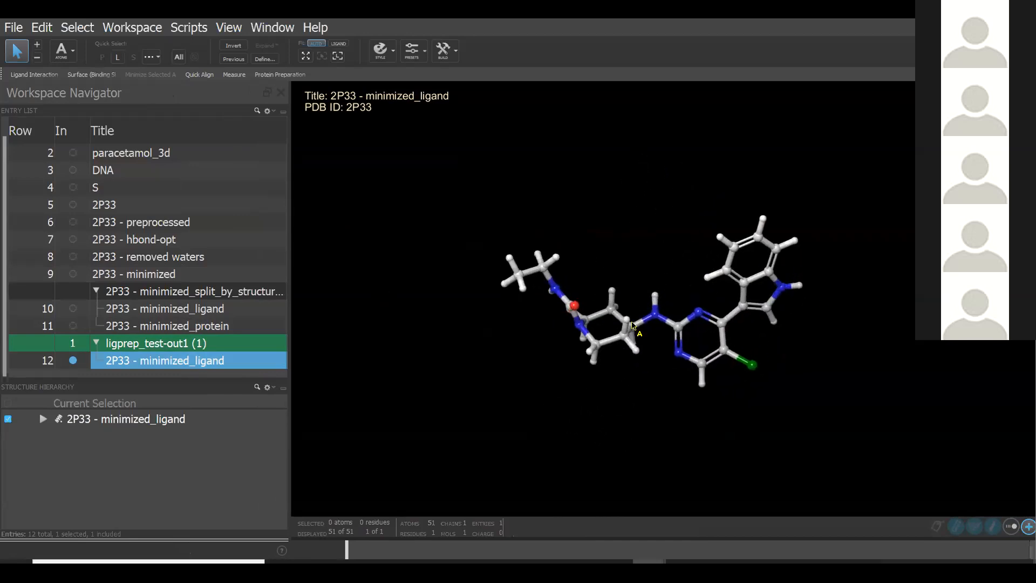
pyautogui.click(209, 366)
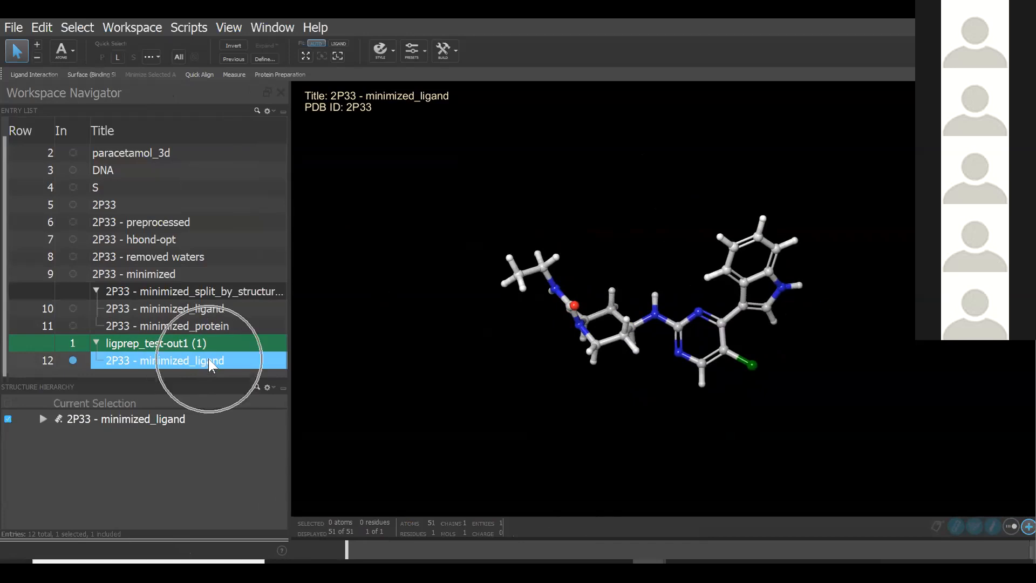
# - Compare the split 2P33 minimized ligand with the LigPrep output ligand by displaying them in the workspace one at a time
pyautogui.click(209, 361)
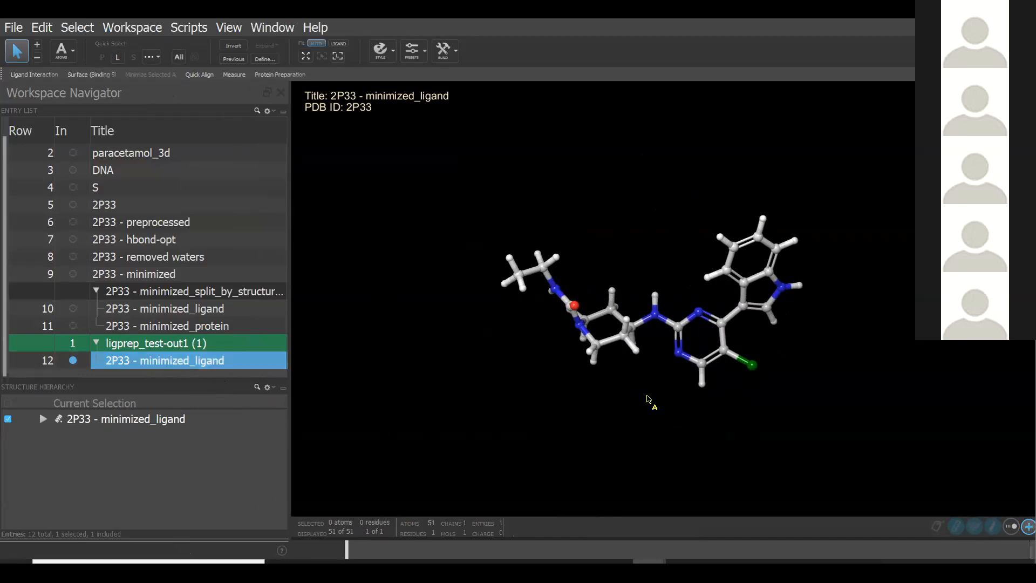
pyautogui.click(225, 364)
pyautogui.moveTo(644, 376); pyautogui.dragTo(486, 393, button='middle')
pyautogui.click(74, 308)
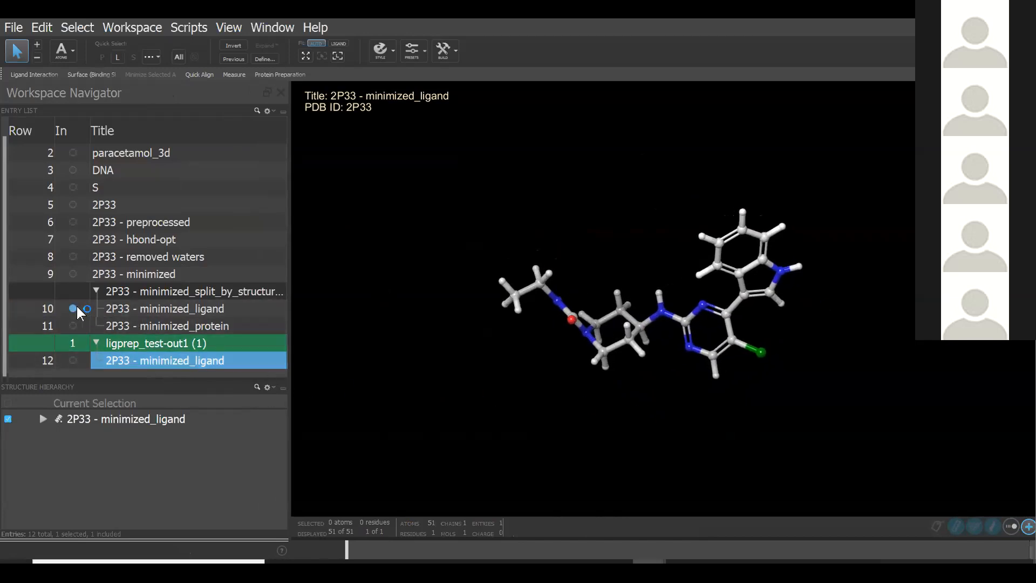
pyautogui.click(73, 360)
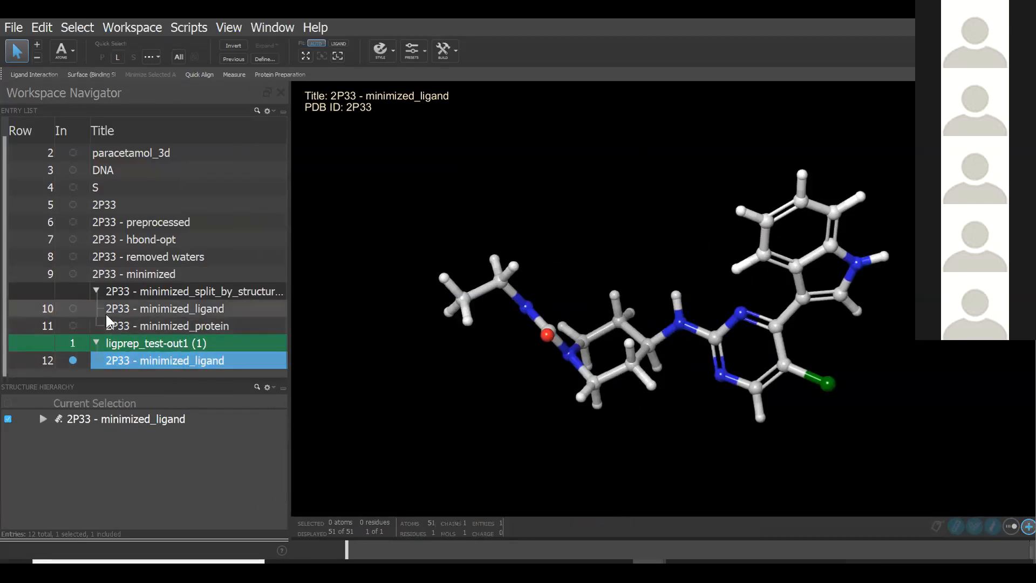
# - Include both the original and LigPrep-prepared 2P33 ligands in the workspace, superimpose them with Quick Align and compare their geometry
pyautogui.keyDown('ctrl'); pyautogui.click(73, 308); pyautogui.keyUp('ctrl')
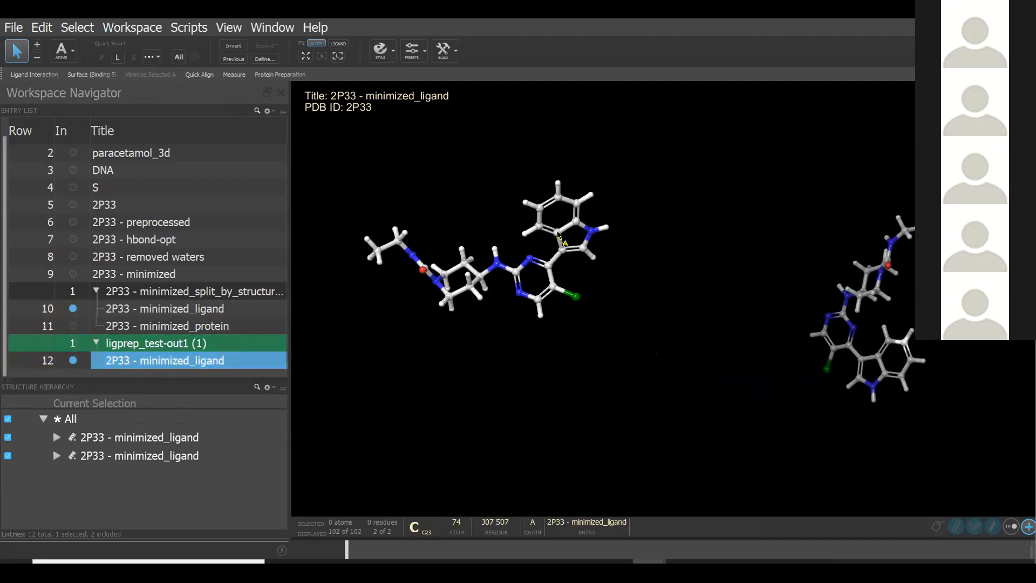
pyautogui.click(207, 76)
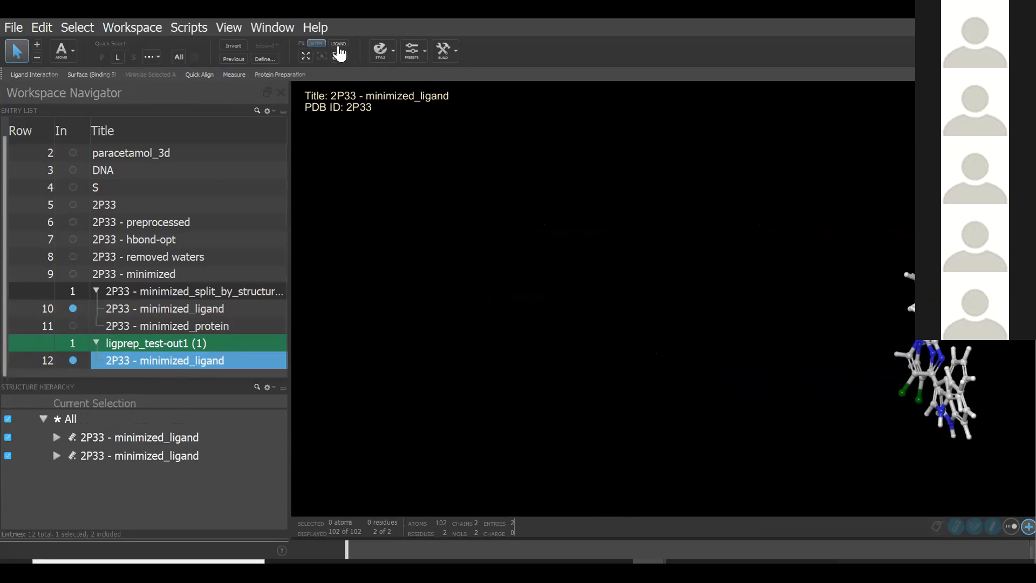
pyautogui.click(306, 56)
pyautogui.moveTo(795, 301); pyautogui.dragTo(668, 362, button='middle')
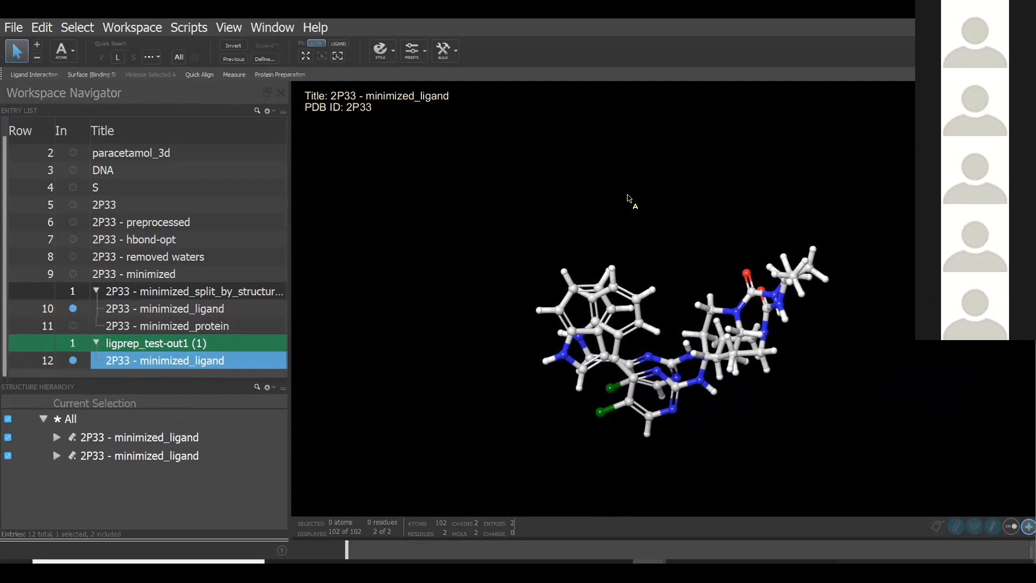
pyautogui.scroll(1, 183, 255)
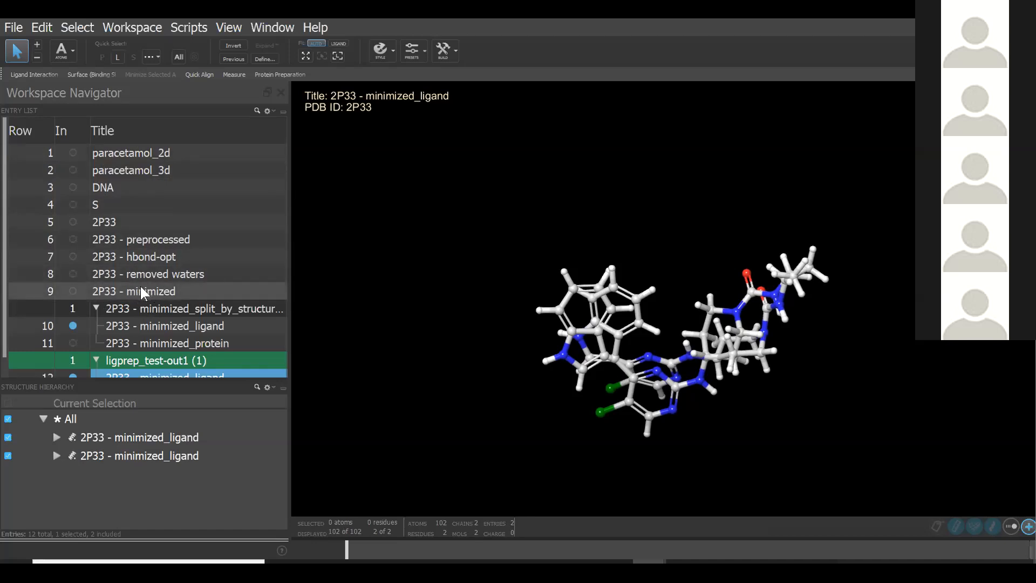
pyautogui.scroll(-1, 160, 257)
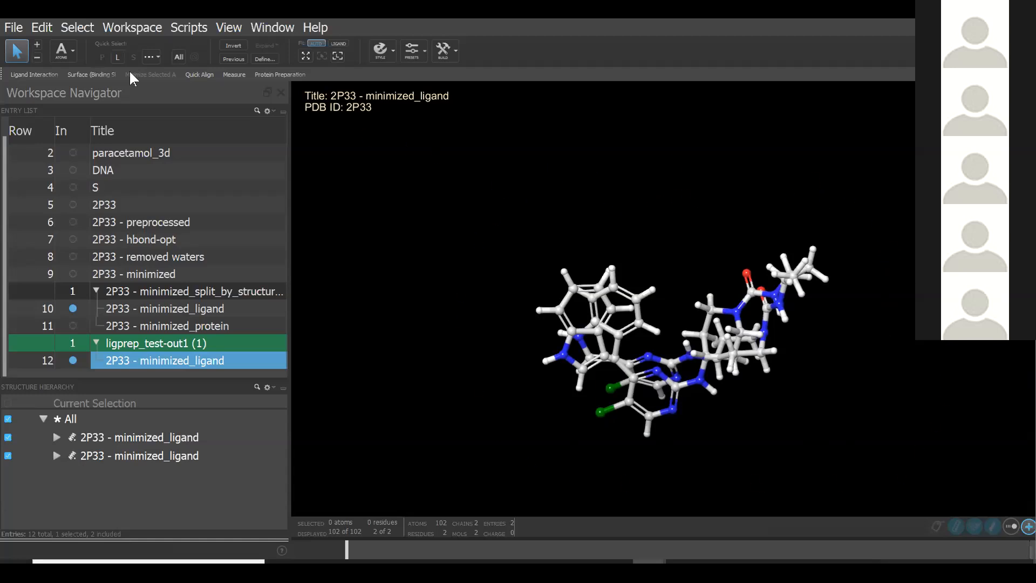
# - Download and import the structure with PDB ID 3LAU
pyautogui.click(13, 27)
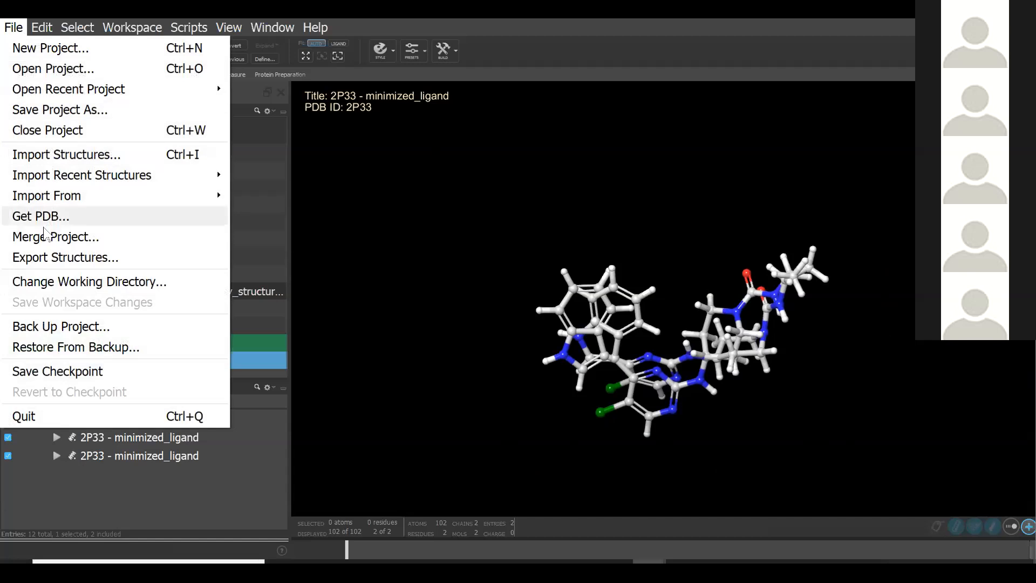
pyautogui.click(46, 219)
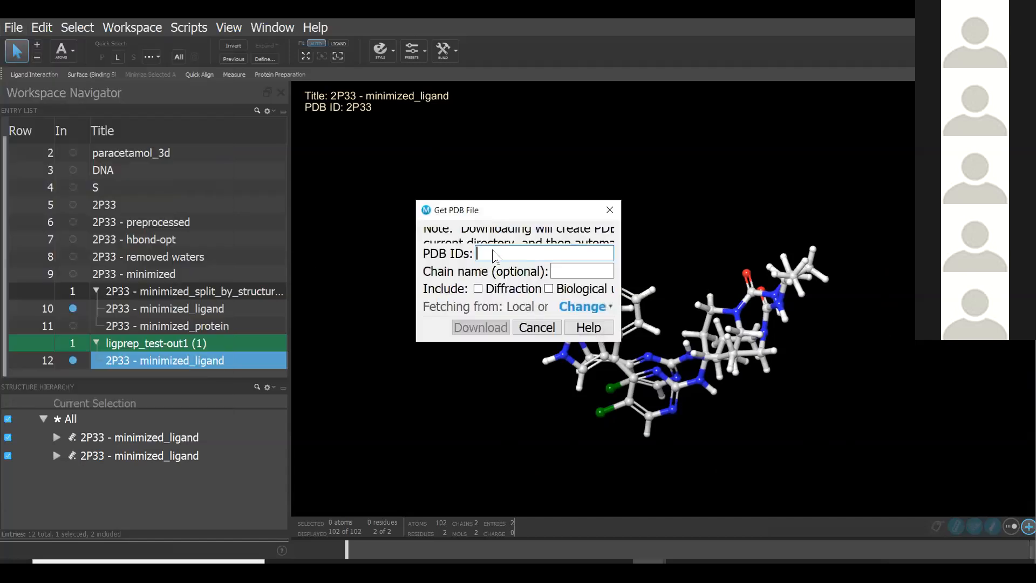
pyautogui.write('3la')
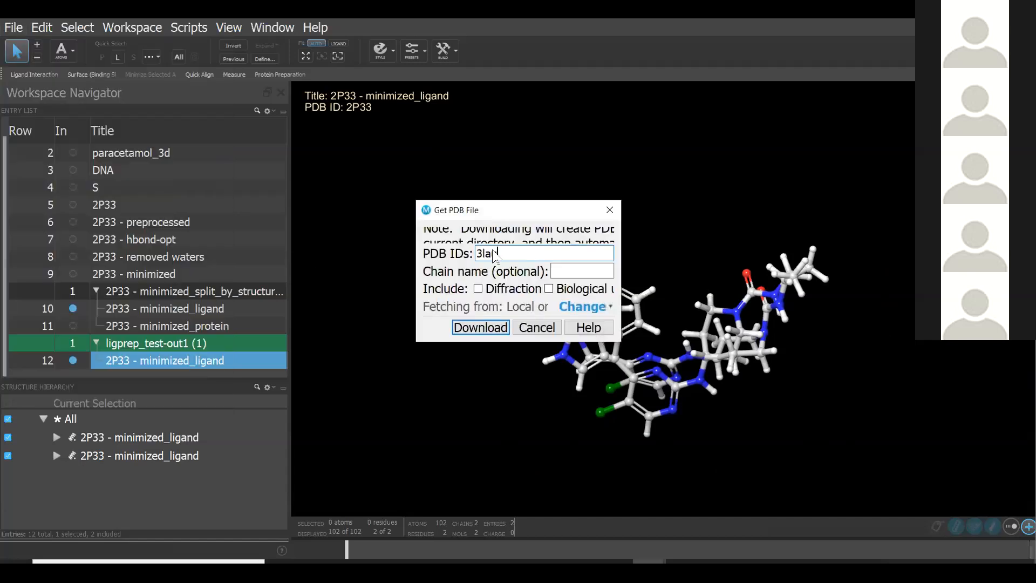
pyautogui.write('u')
pyautogui.click(482, 328)
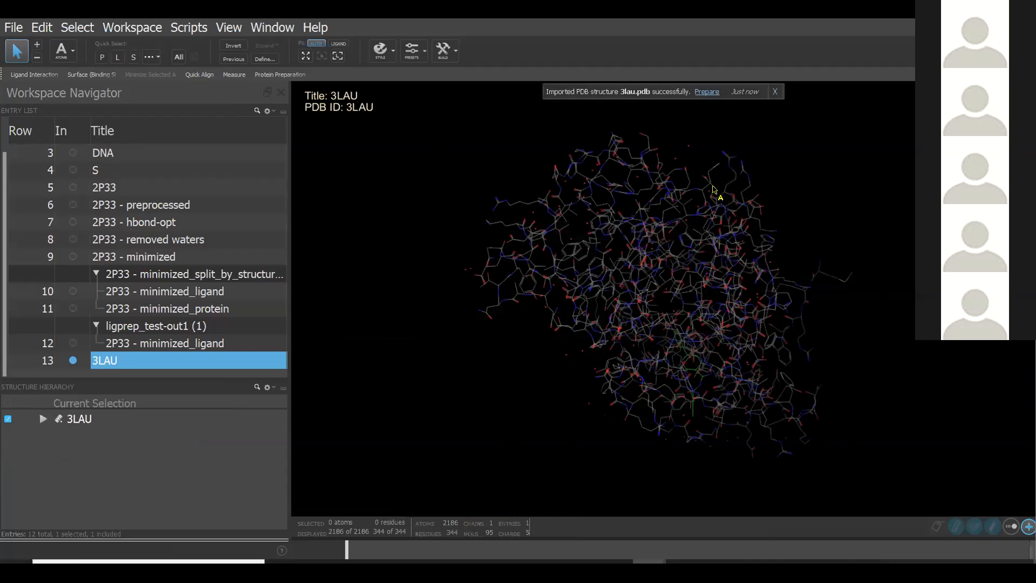
# - In the Protein Preparation Wizard, enable selenomethionine conversion, Prime filling of missing side chains and loops, and terminus capping for 3LAU
pyautogui.click(289, 76)
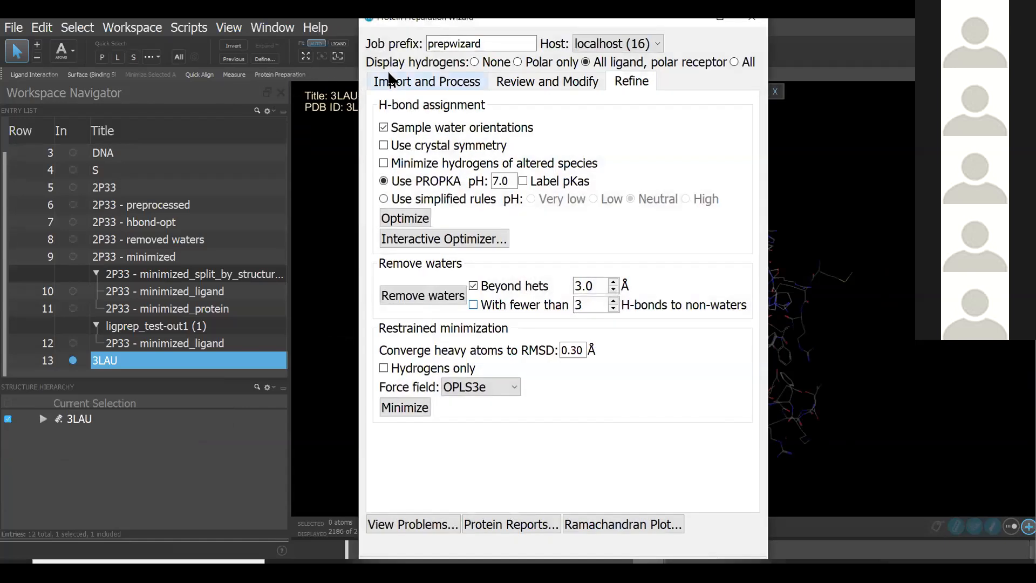
pyautogui.click(393, 82)
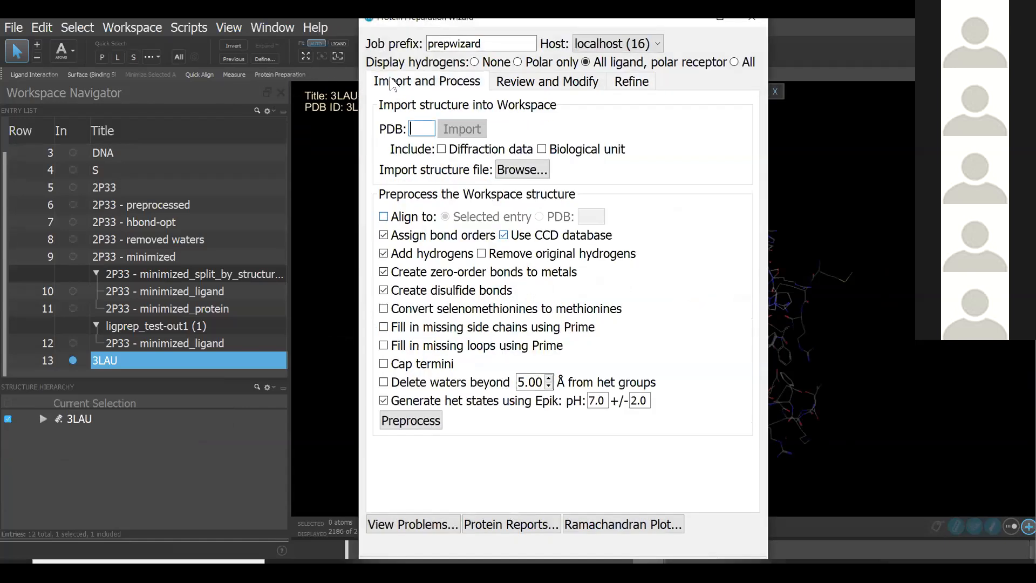
pyautogui.click(384, 310)
pyautogui.click(384, 327)
pyautogui.click(384, 345)
pyautogui.click(384, 363)
# - Delete waters beyond 0.00 Å from het groups and preprocess 3LAU, continuing with the Prime loop filling
pyautogui.click(383, 383)
pyautogui.click(521, 383)
pyautogui.press('BackSpace')
pyautogui.write('0')
pyautogui.click(401, 426)
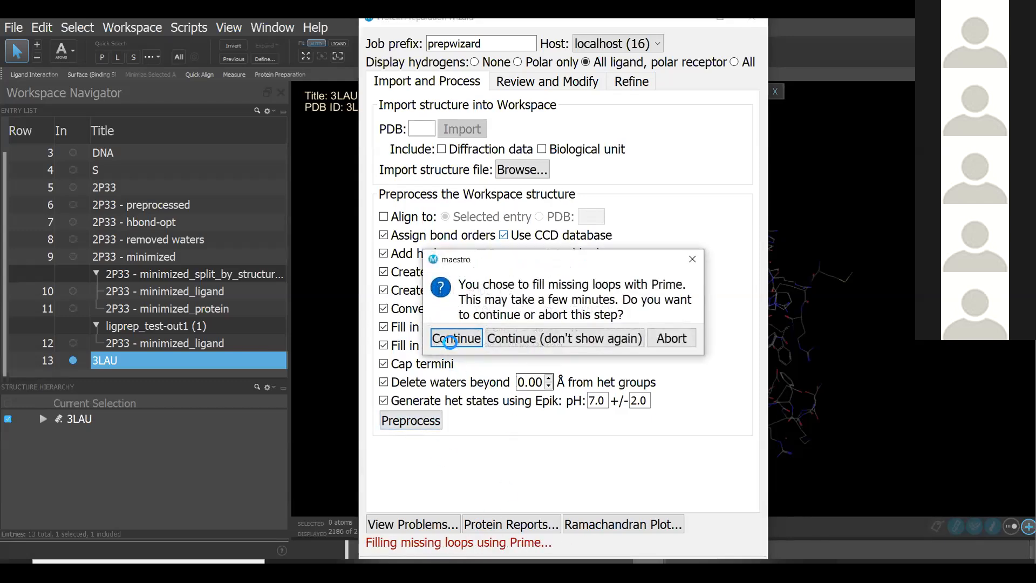
pyautogui.click(452, 338)
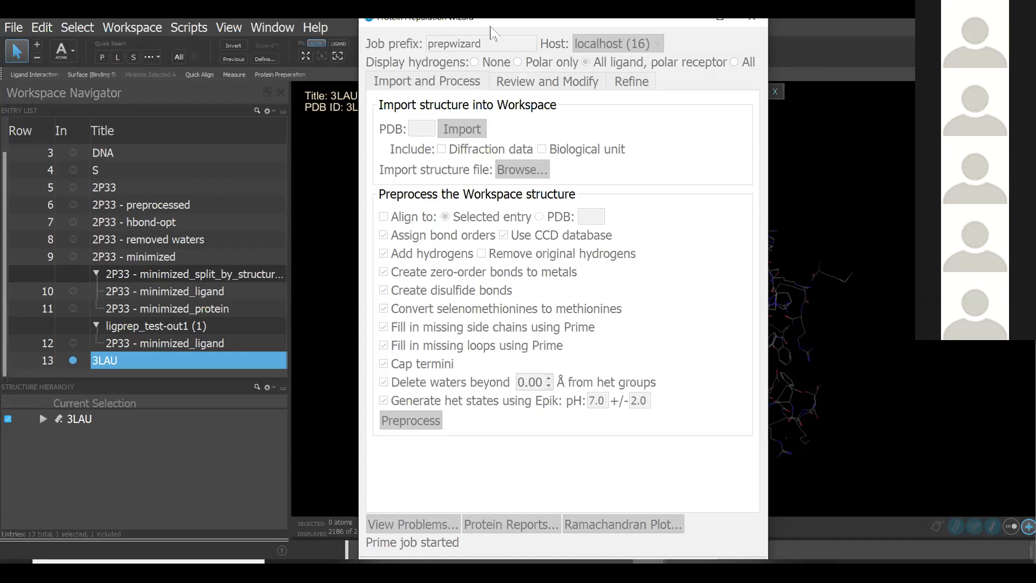
# - Examine the details and files of the 3lau-missing-loops job in the job monitor
pyautogui.moveTo(496, 21); pyautogui.dragTo(493, 18)
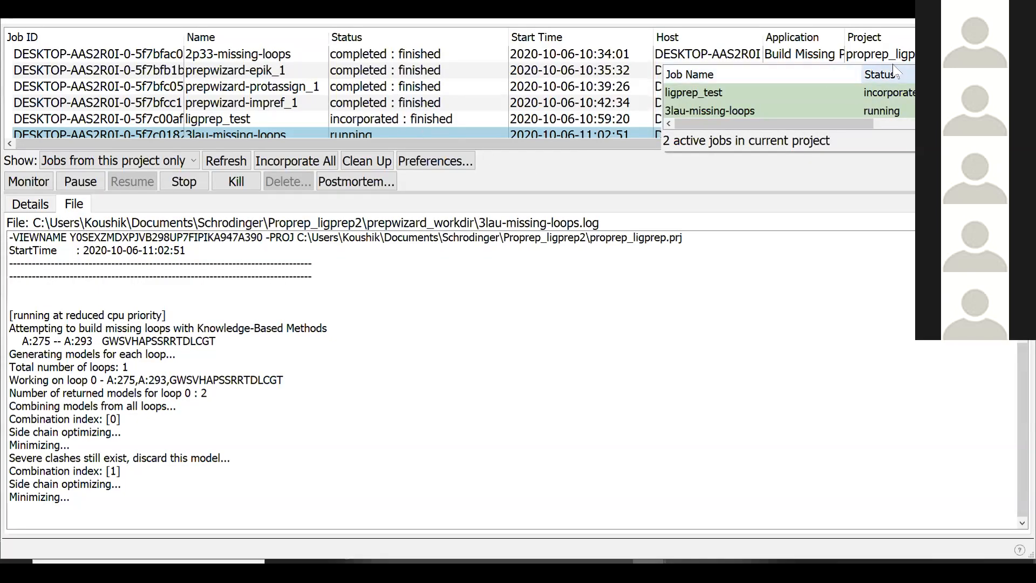
pyautogui.click(439, 131)
pyautogui.scroll(-1, 484, 75)
pyautogui.click(29, 204)
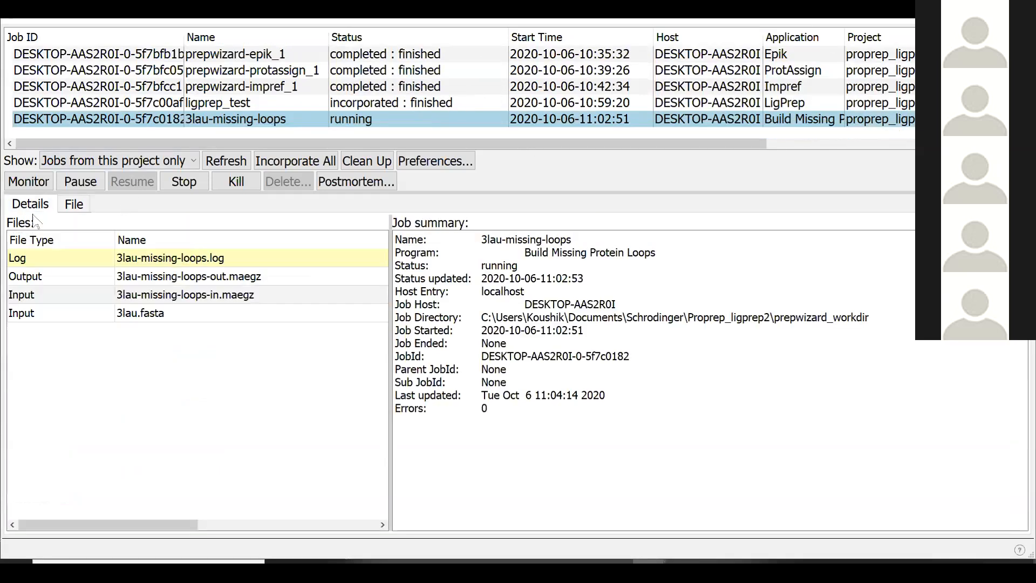
pyautogui.click(187, 264)
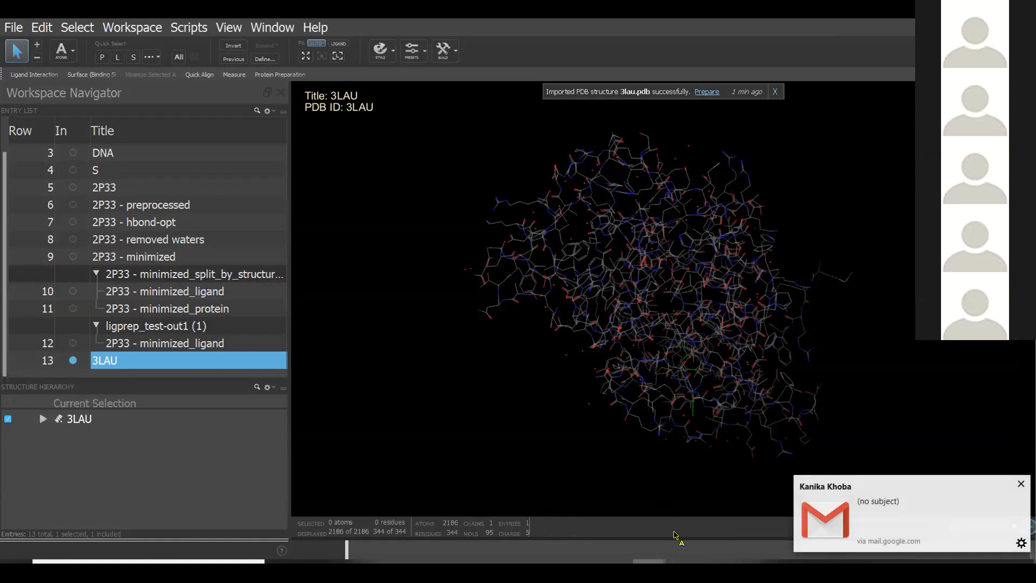
# - Check the preprocessing status in the Protein Preparation Wizard, put the wizard away and reopen the job monitor for 3lau-missing-loops
pyautogui.click(651, 568)
pyautogui.click(722, 494)
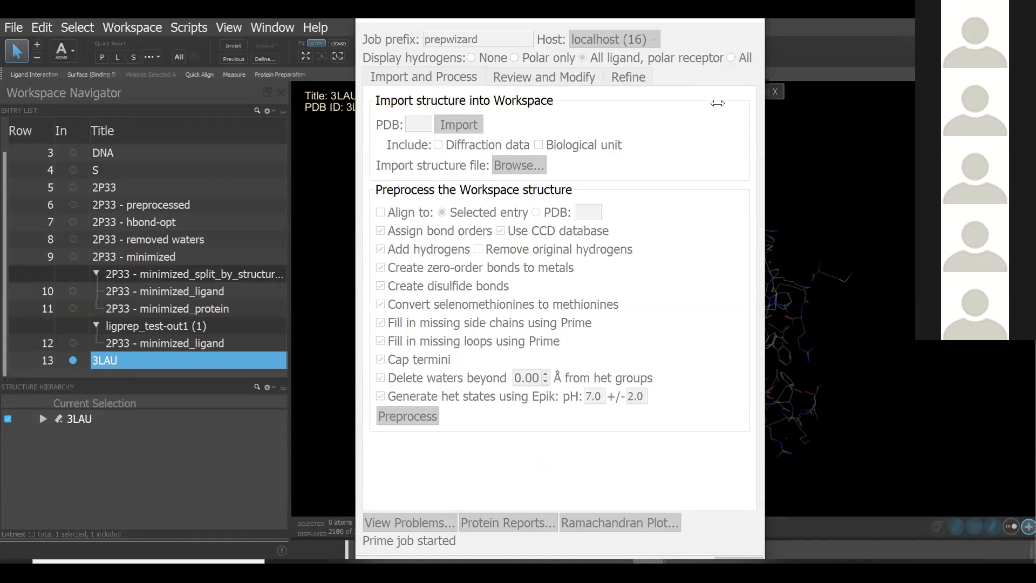
pyautogui.click(693, 21)
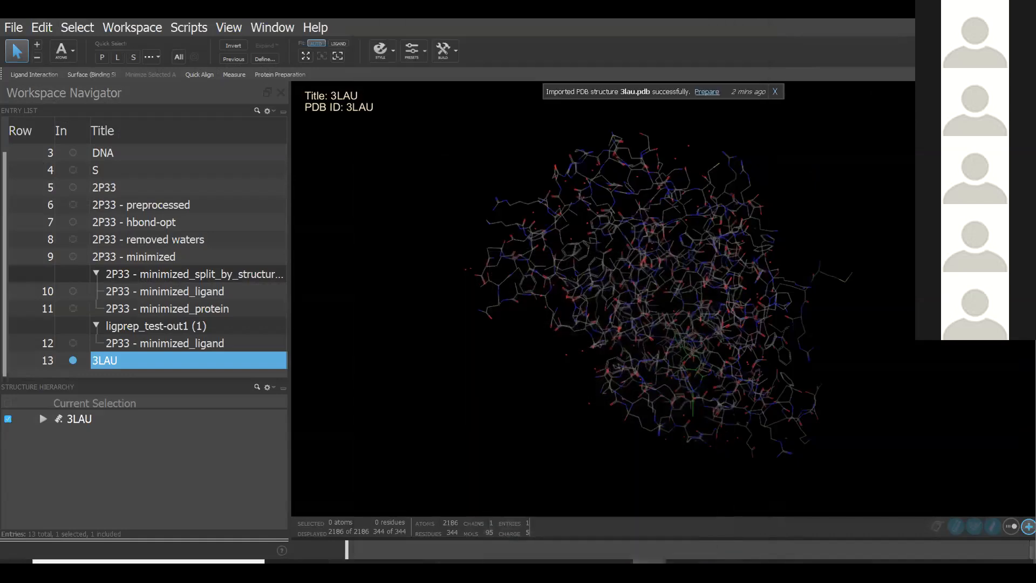
pyautogui.click(979, 52)
pyautogui.doubleClick(885, 93)
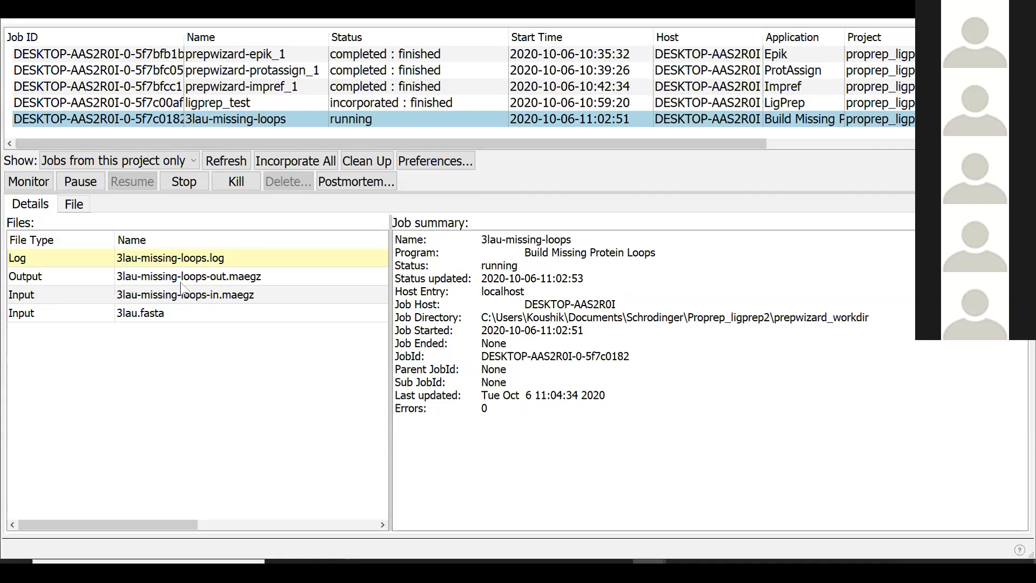
# - Read how the missing loop models are generated and minimized in 3lau-missing-loops.log
pyautogui.doubleClick(155, 258)
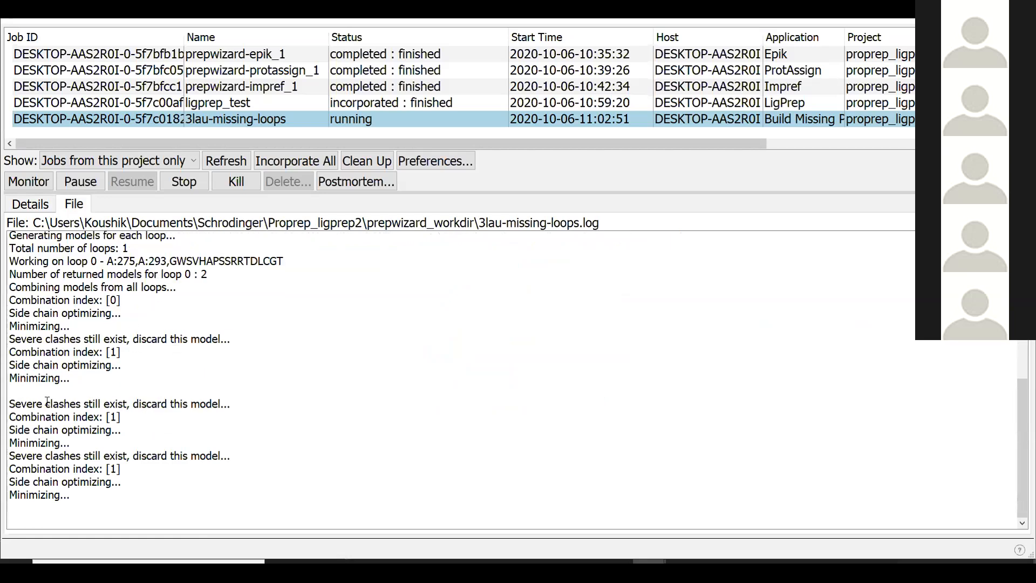
pyautogui.scroll(1, 71, 348)
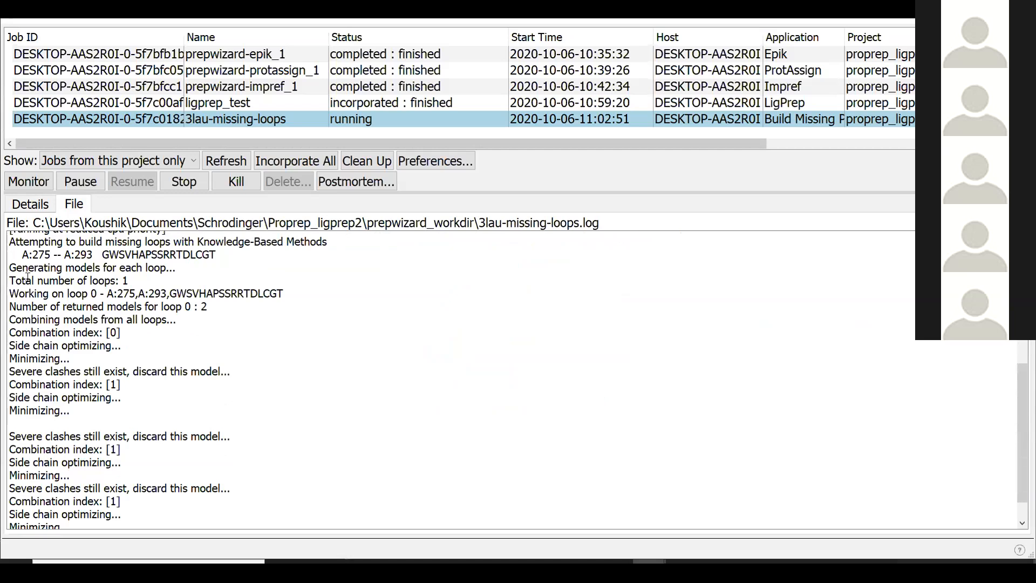
pyautogui.moveTo(10, 264); pyautogui.dragTo(198, 424)
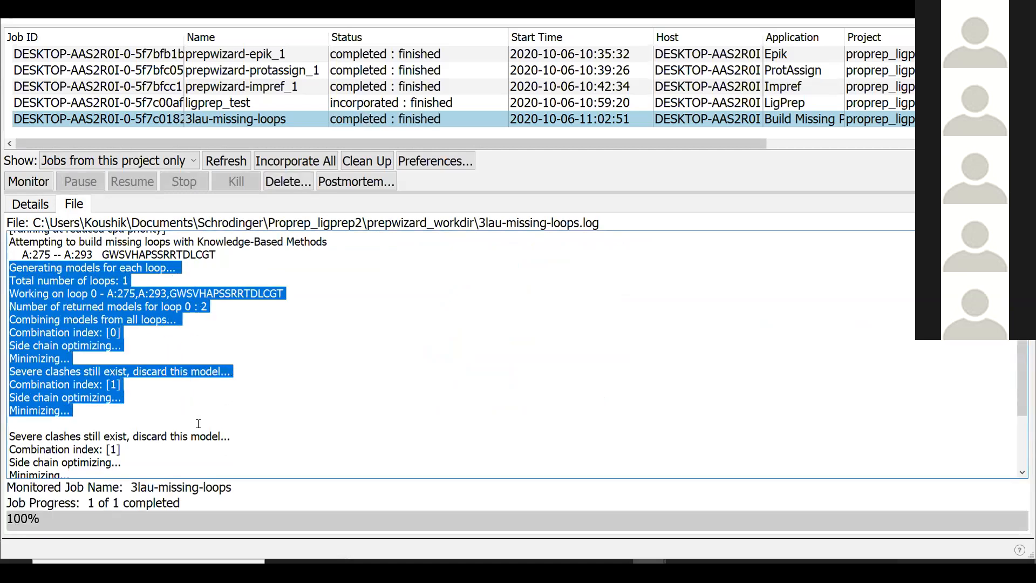
pyautogui.scroll(-4, 224, 381)
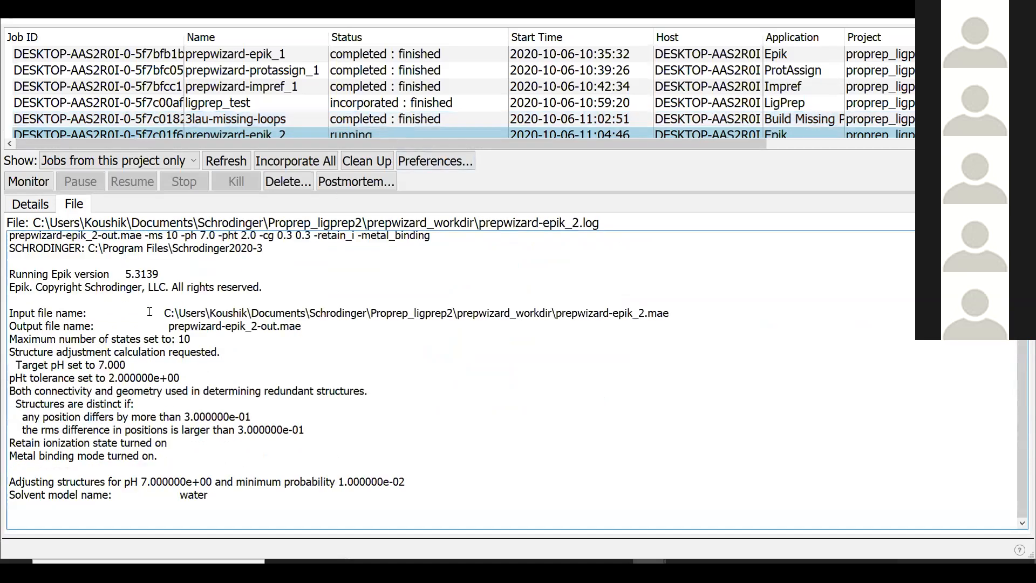
# - Review the files of the prepwizard-epik_2 job and try to view 3lau-missing-loops-out.maegz from the missing-loops job
pyautogui.click(34, 205)
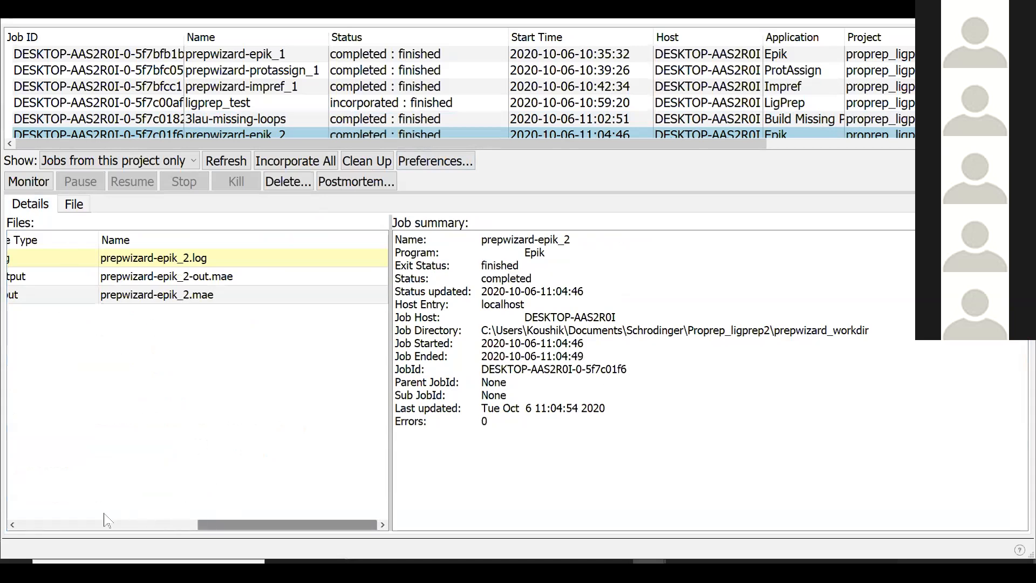
pyautogui.moveTo(236, 526); pyautogui.dragTo(60, 528)
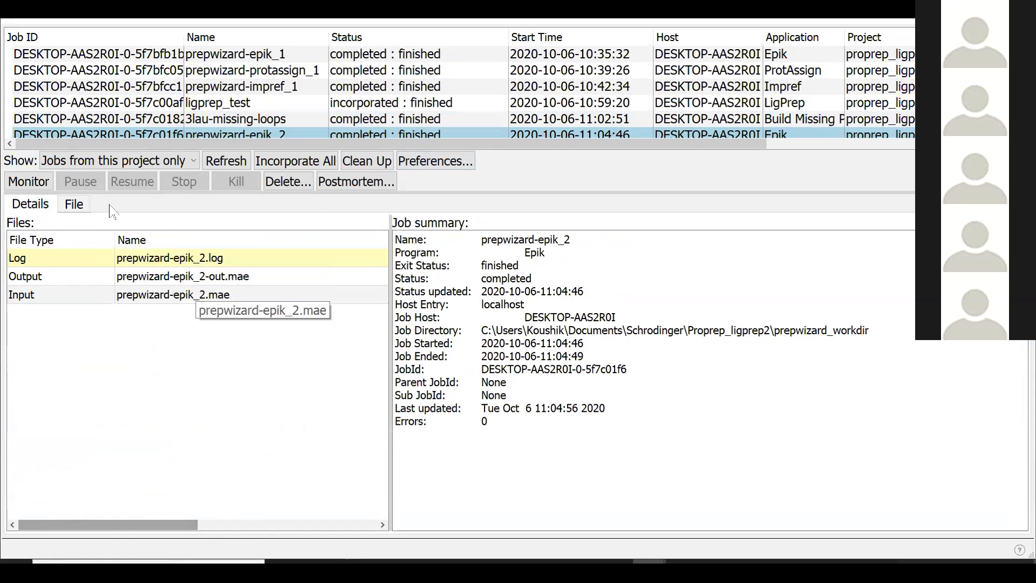
pyautogui.scroll(-1, 322, 105)
pyautogui.click(236, 106)
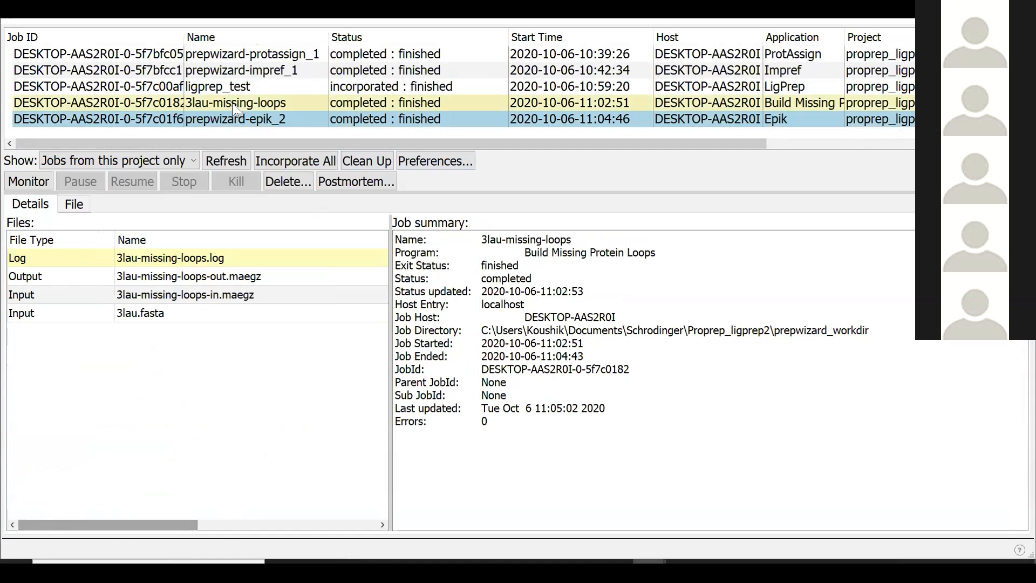
pyautogui.click(168, 281)
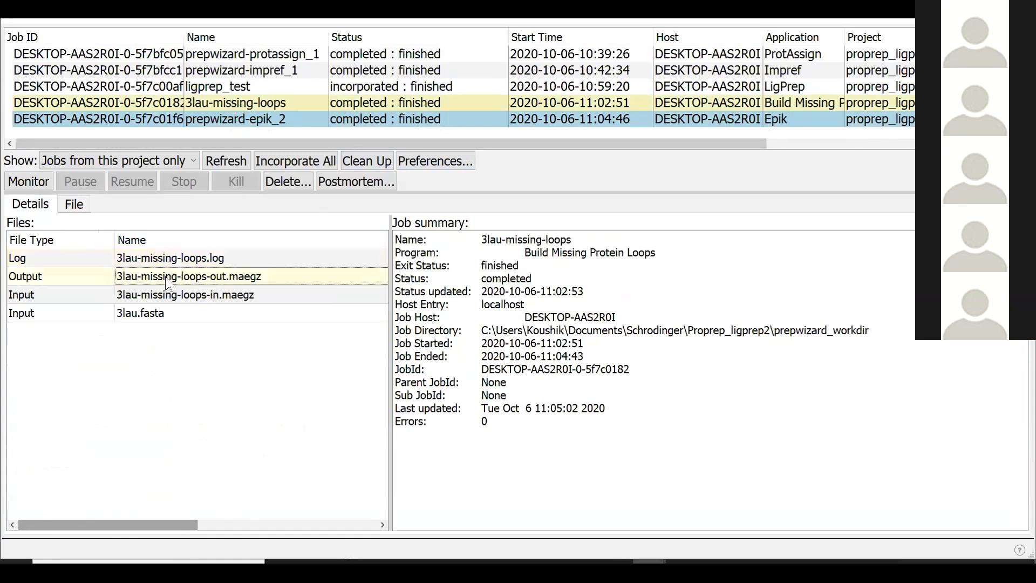
pyautogui.click(74, 204)
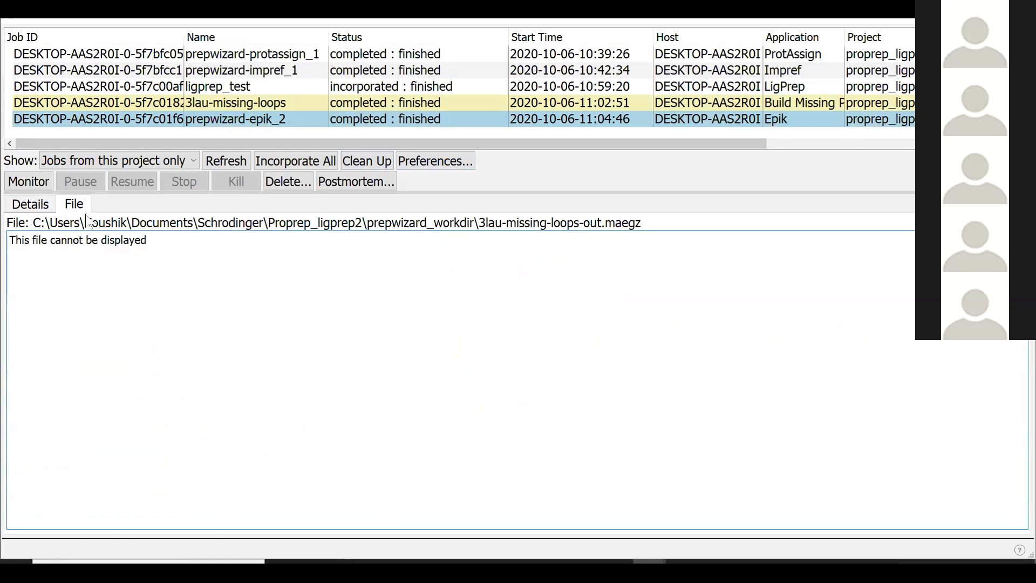
# - Review the finished job's 3lau-missing-loops.log and locate the 3LAU - preprocessed structure in the entry list
pyautogui.click(38, 205)
pyautogui.doubleClick(154, 269)
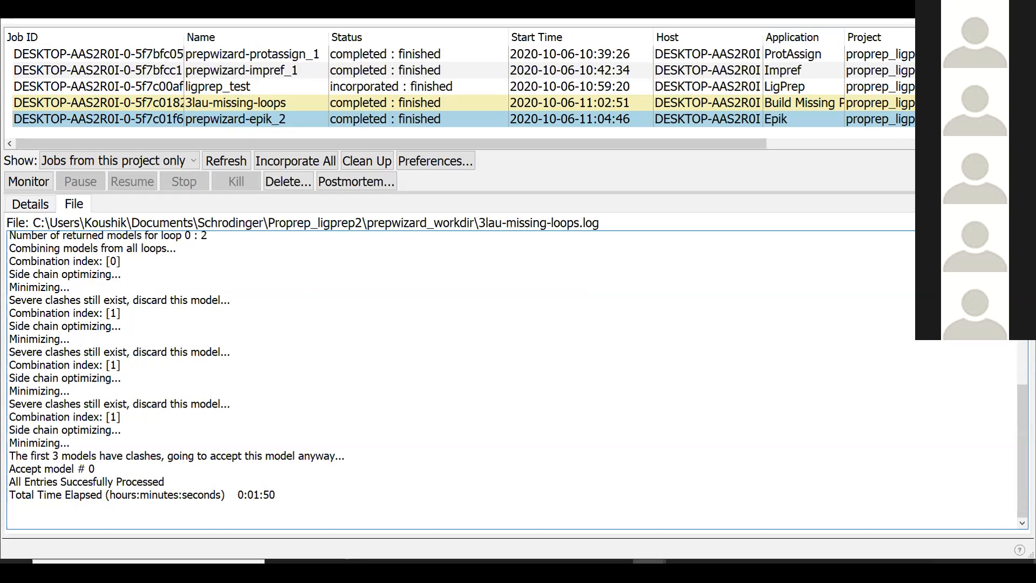
pyautogui.click(40, 205)
pyautogui.click(107, 525)
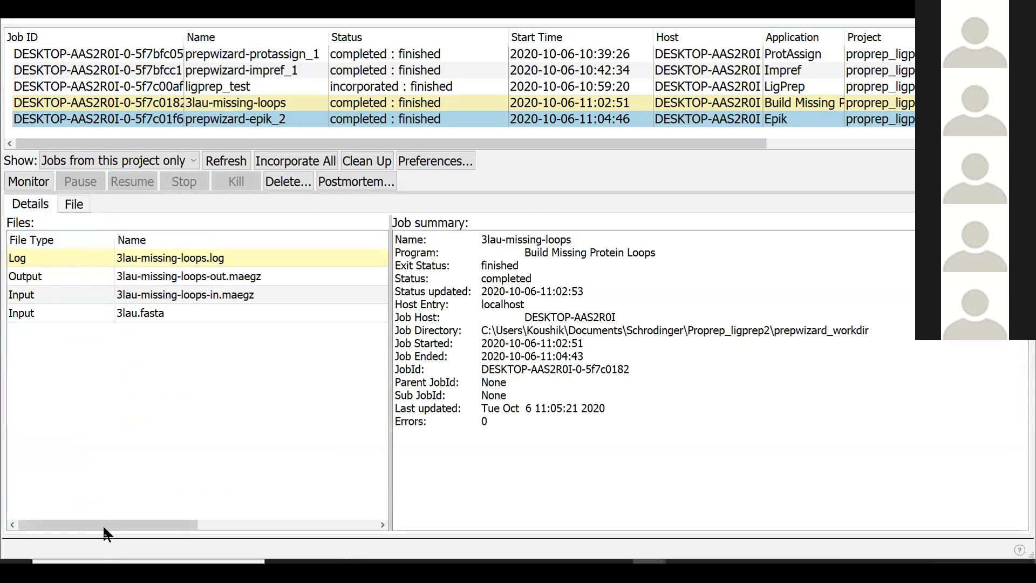
pyautogui.doubleClick(25, 262)
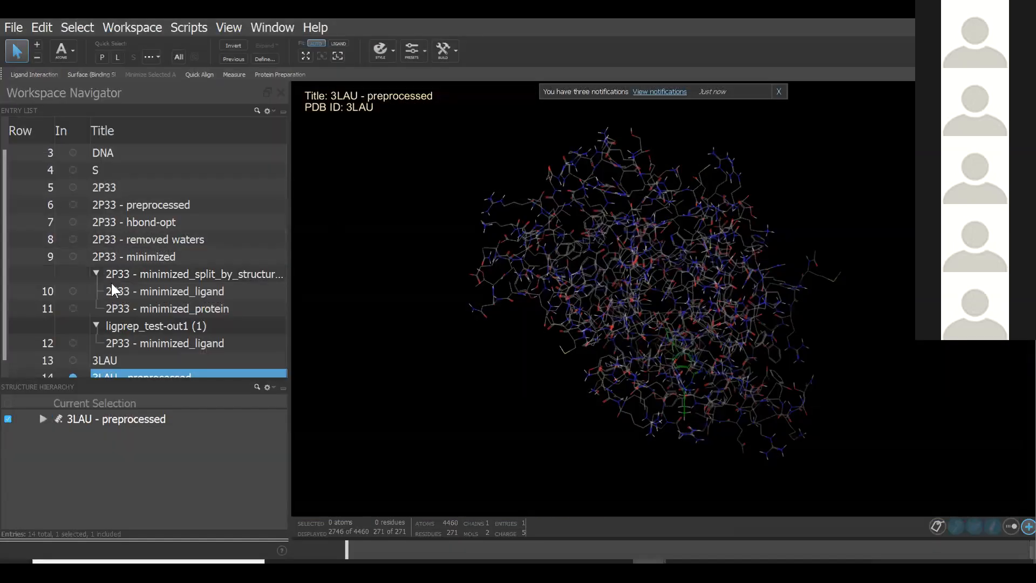
pyautogui.scroll(-1, 111, 282)
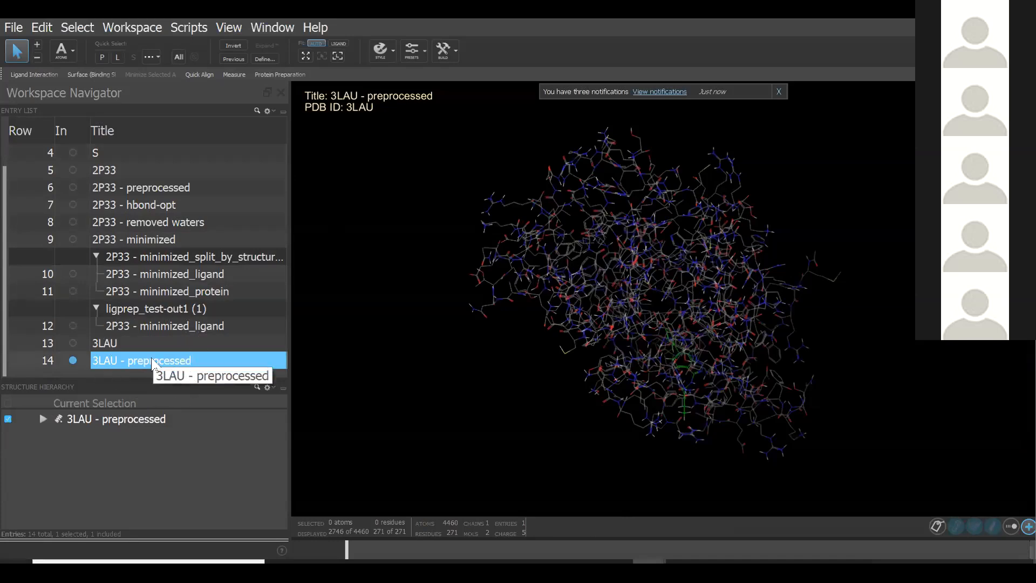
# - Reopen the Protein Preparation Wizard and select chain A in the review of the preprocessed 3LAU structure
pyautogui.moveTo(652, 567)
pyautogui.click(709, 519)
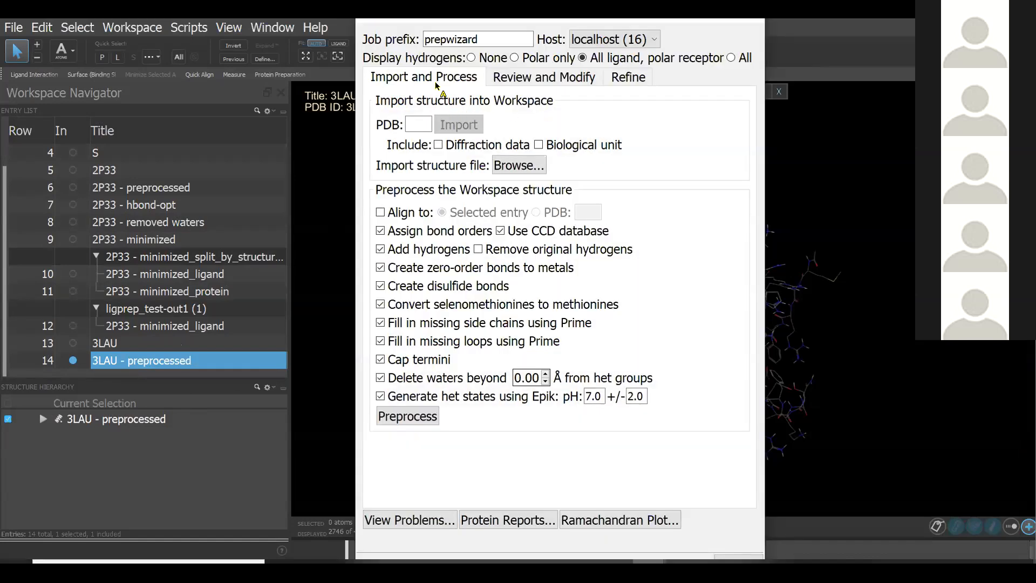
pyautogui.click(542, 85)
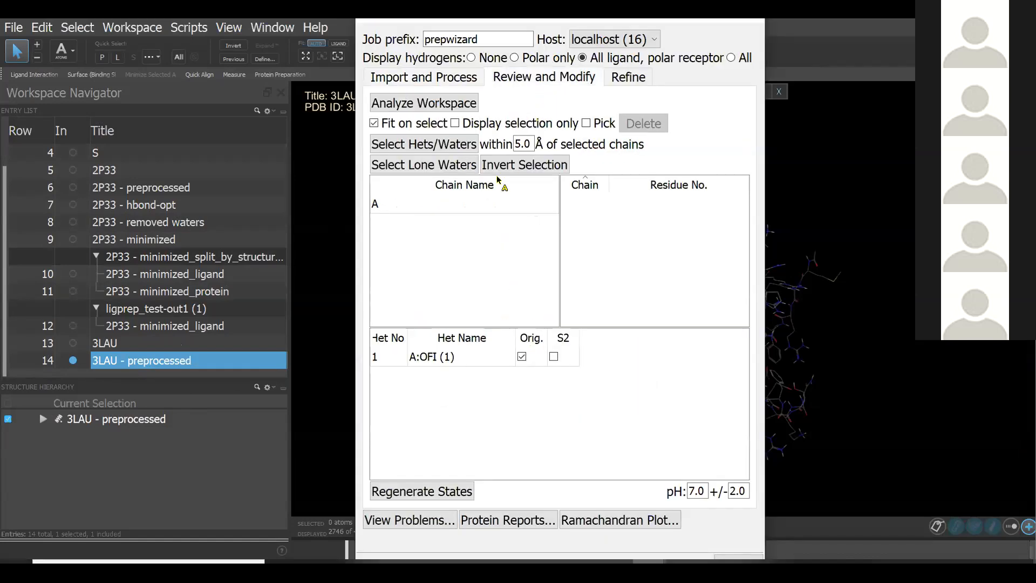
pyautogui.click(468, 211)
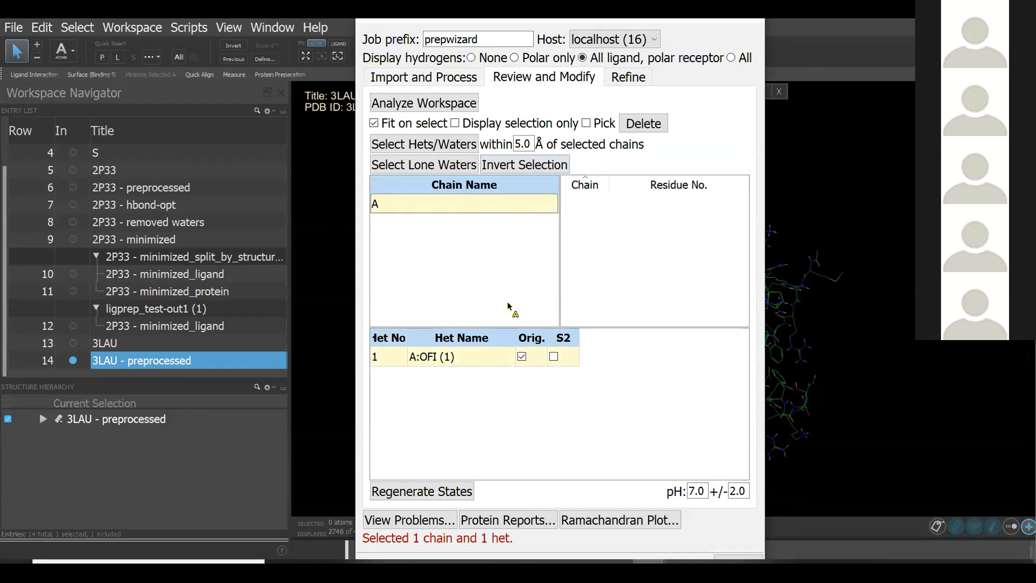
# - Optimize the H-bond assignment of 3LAU using PROPKA at pH 7.0 and look briefly at the Interactive H-bond Optimizer
pyautogui.click(625, 81)
pyautogui.click(404, 212)
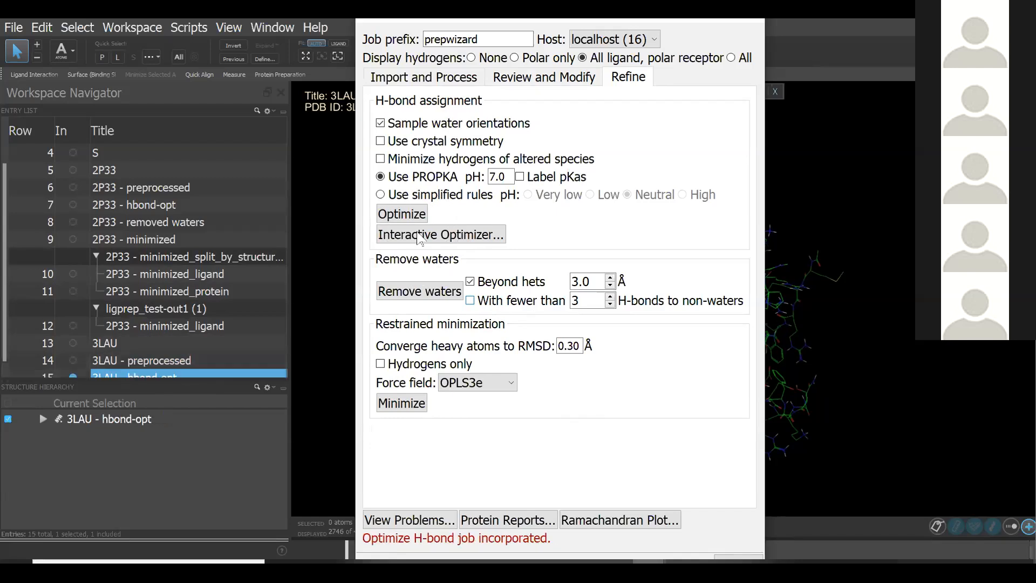
pyautogui.click(421, 235)
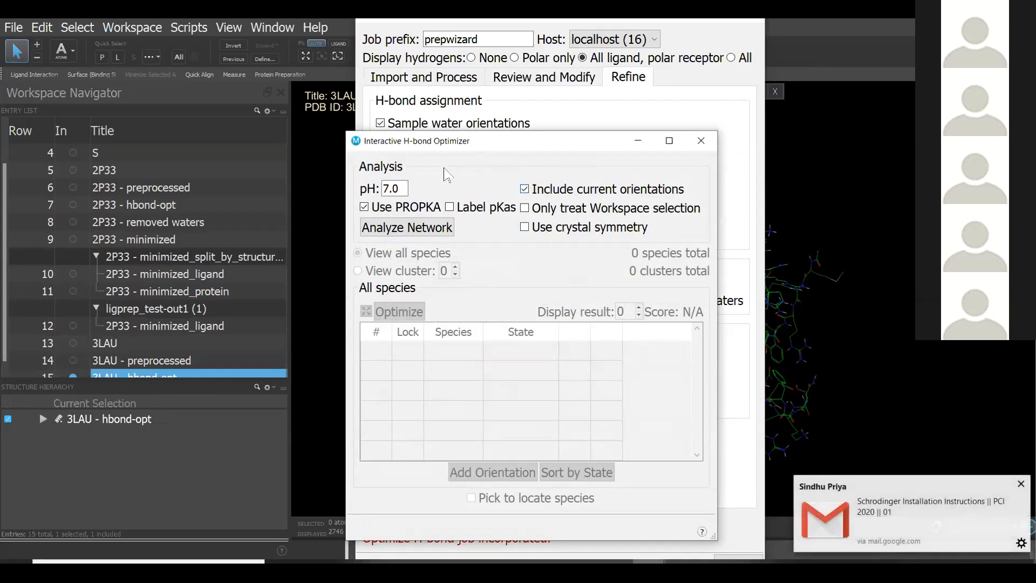
pyautogui.click(701, 141)
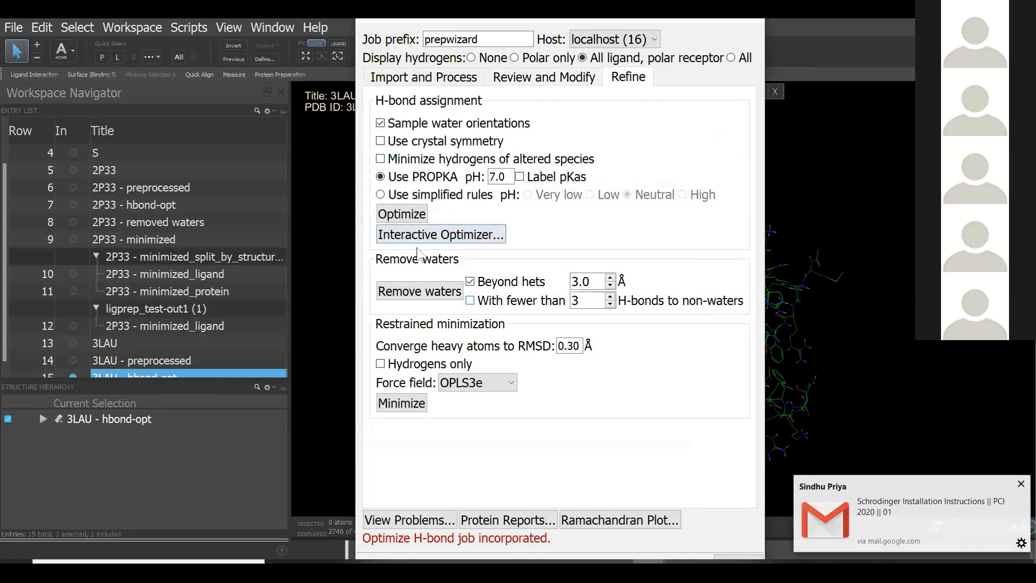
pyautogui.scroll(-1, 199, 283)
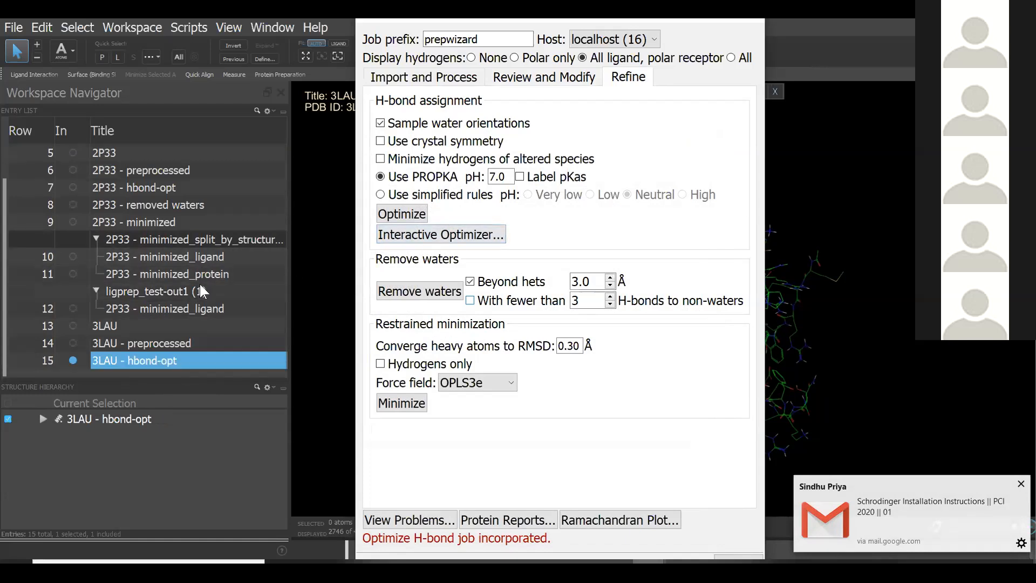
pyautogui.click(170, 361)
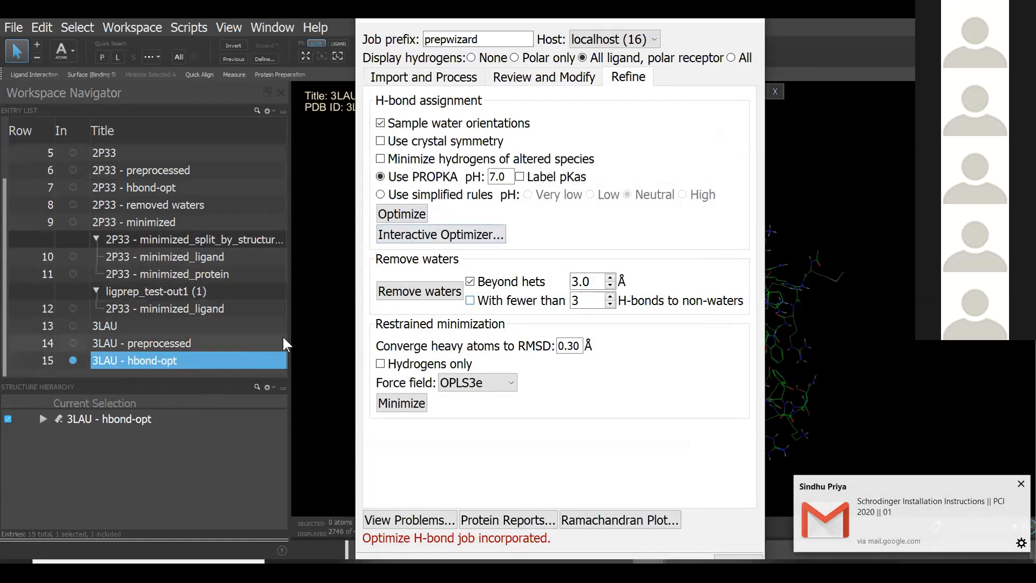
# - Remove 3LAU waters beyond 3.0 Å from hets and those with fewer than 3 H-bonds to non-waters
pyautogui.click(480, 302)
pyautogui.click(421, 295)
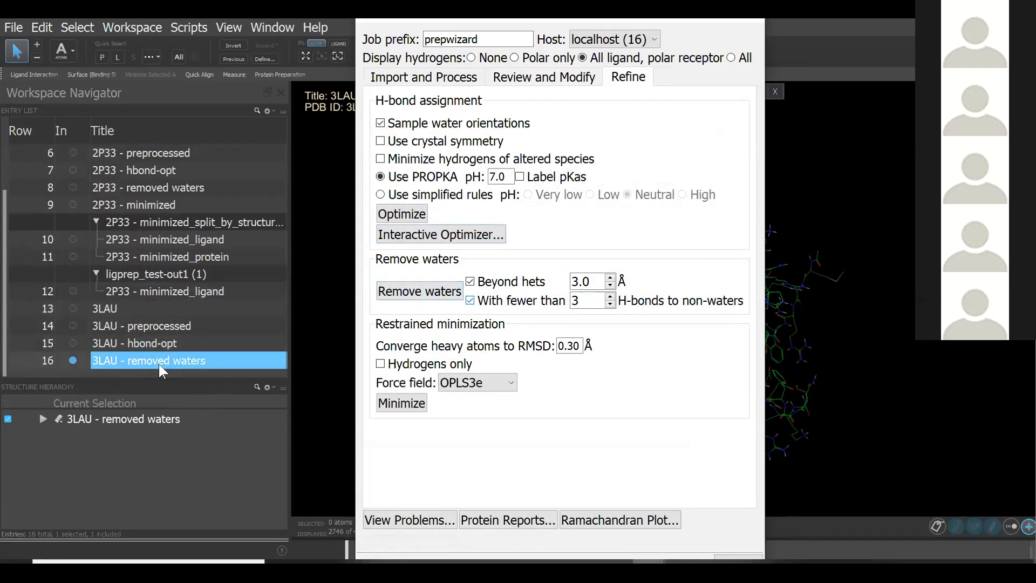
pyautogui.click(159, 360)
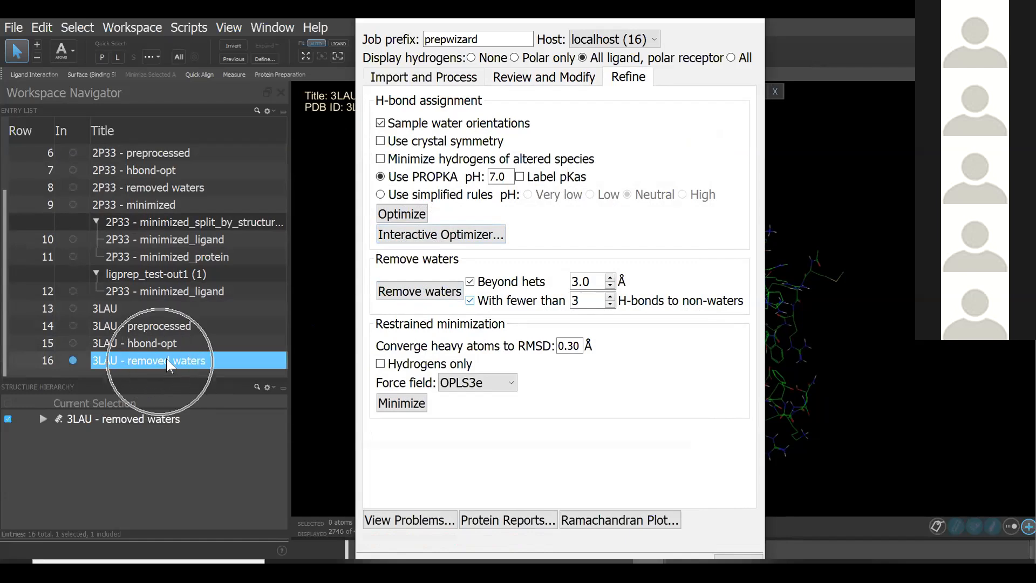
# - Start the restrained minimization of 3LAU with OPLS3e and a heavy-atom RMSD of 0.30 Å, and close the wizard
pyautogui.click(405, 409)
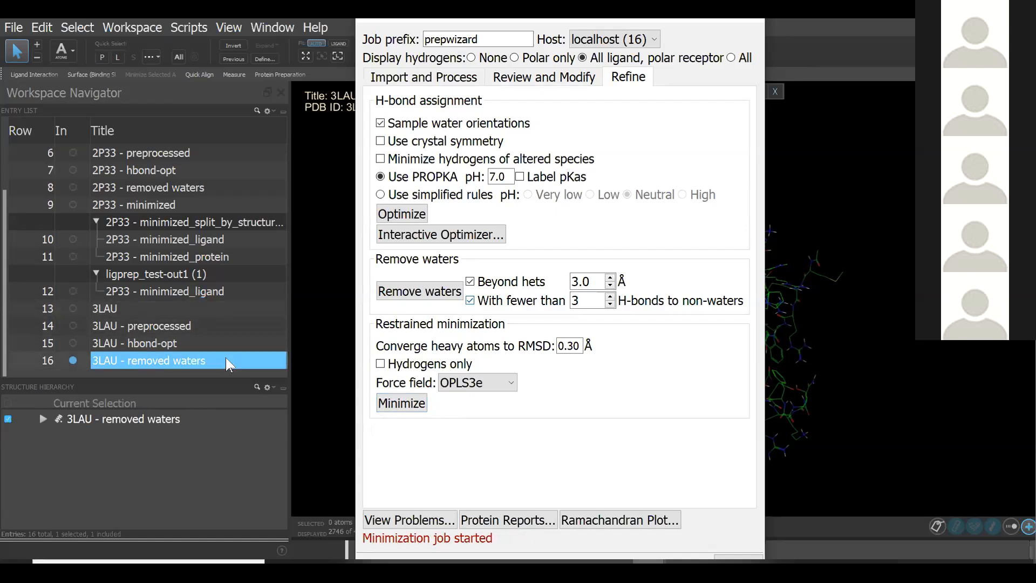
pyautogui.press('ctrl')
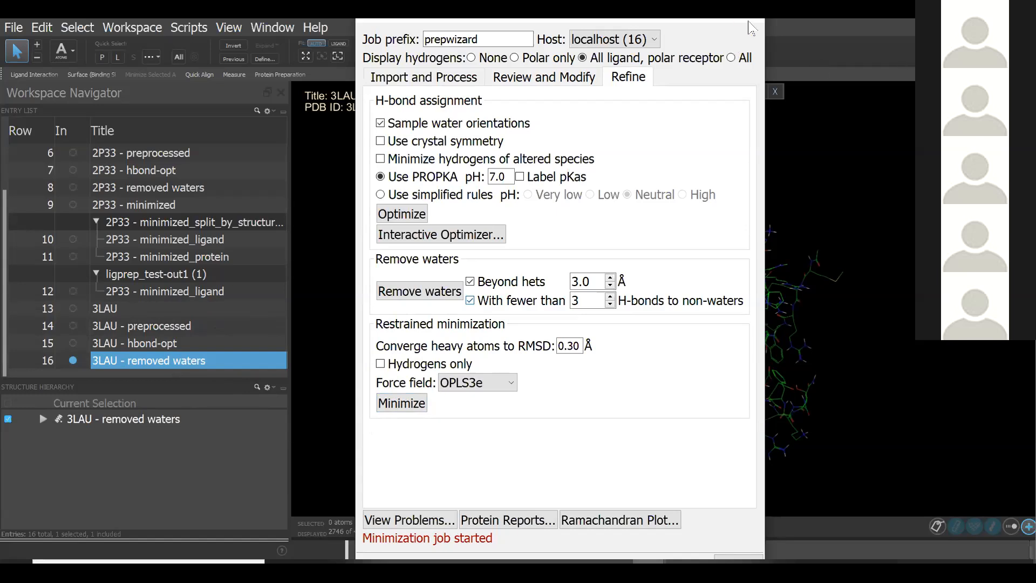
pyautogui.press('ctrl')
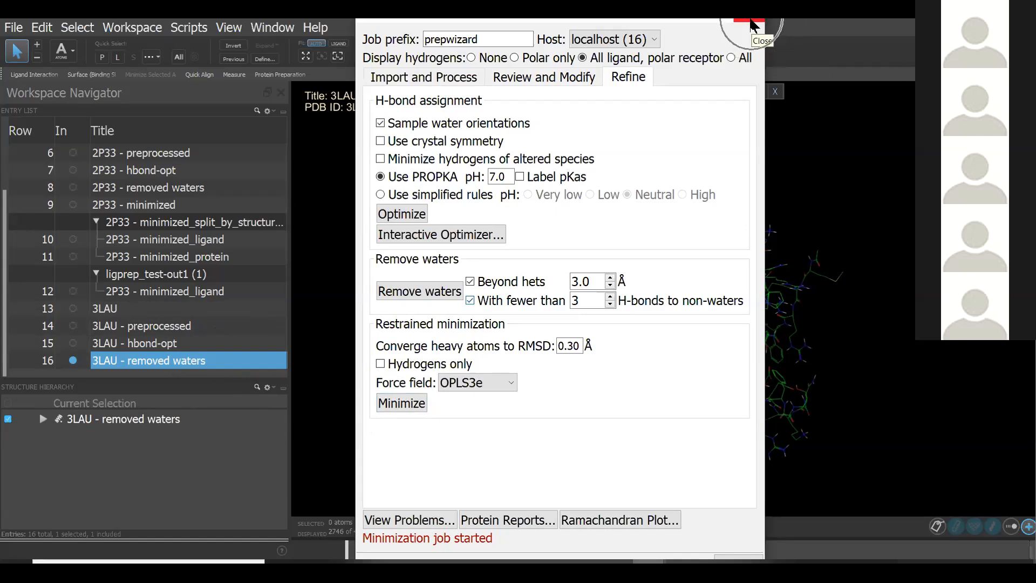
pyautogui.click(752, 23)
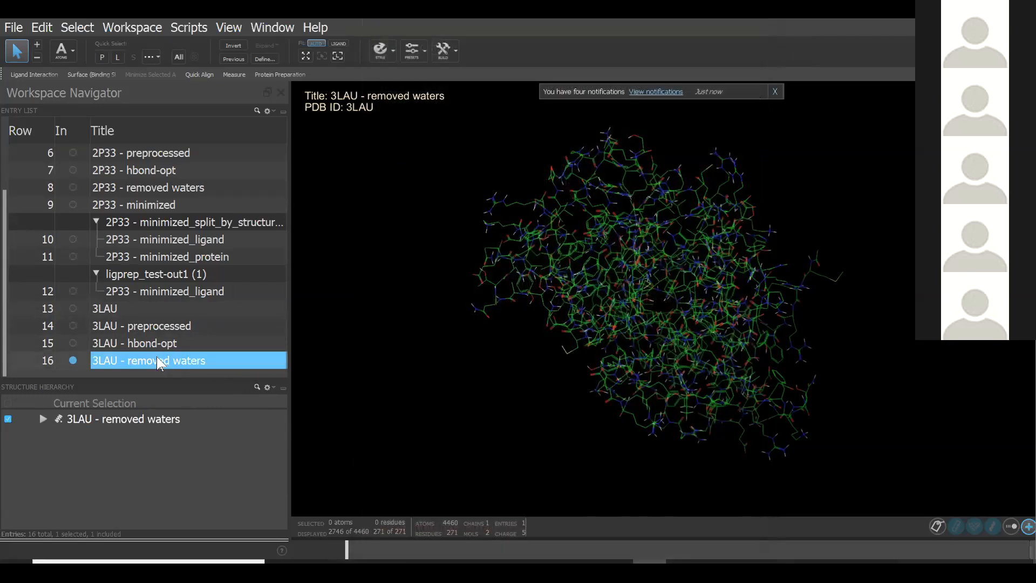
pyautogui.click(158, 364)
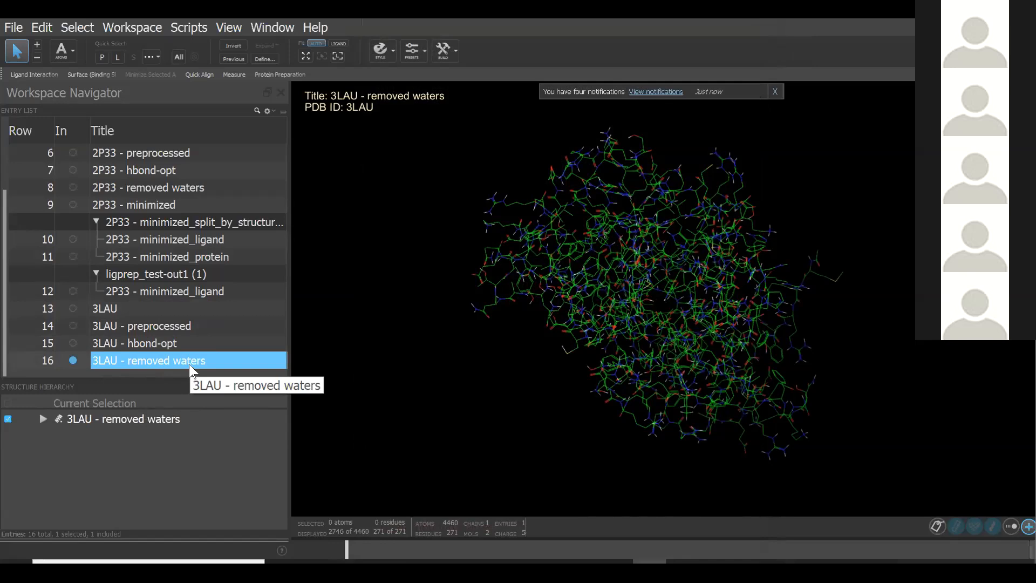
pyautogui.press('ctrl')
pyautogui.press('ctrl')
pyautogui.press('ctrl')
pyautogui.press('ctrl')
pyautogui.press('ctrl')
pyautogui.press('ctrl')
pyautogui.press('ctrl')
pyautogui.press('ctrl')
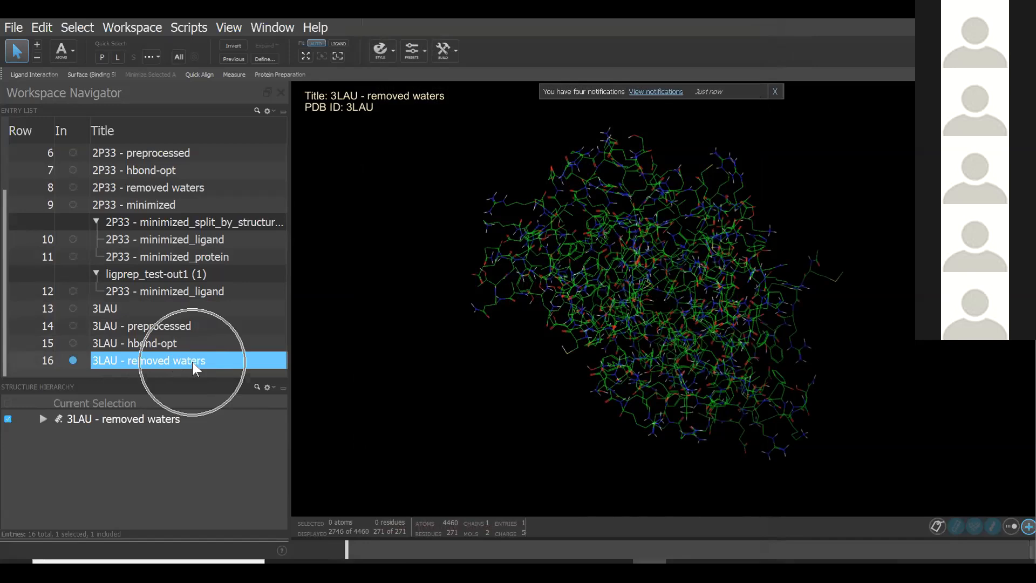
pyautogui.press('ctrl')
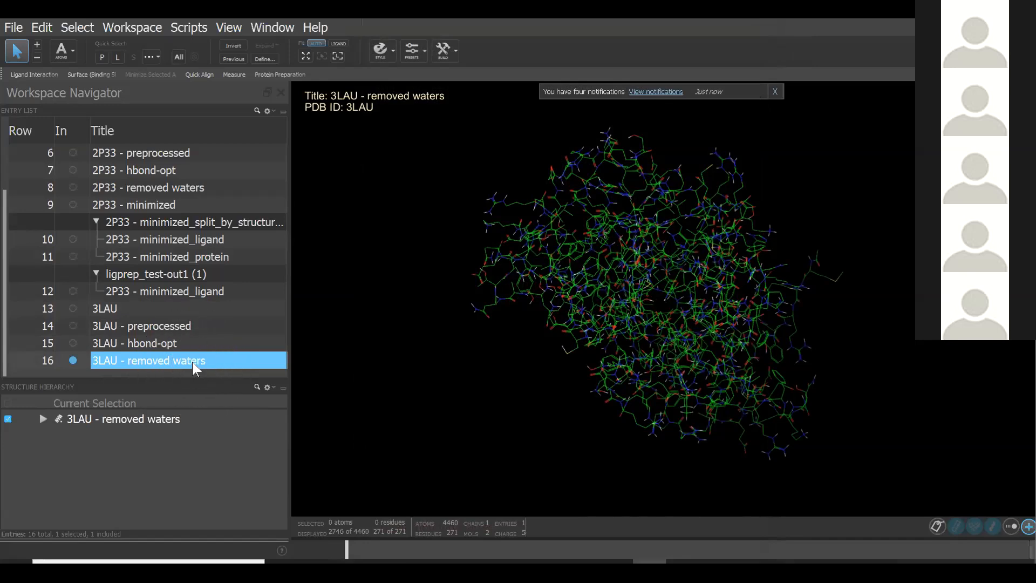
pyautogui.press('ctrl')
pyautogui.press('ctrl')
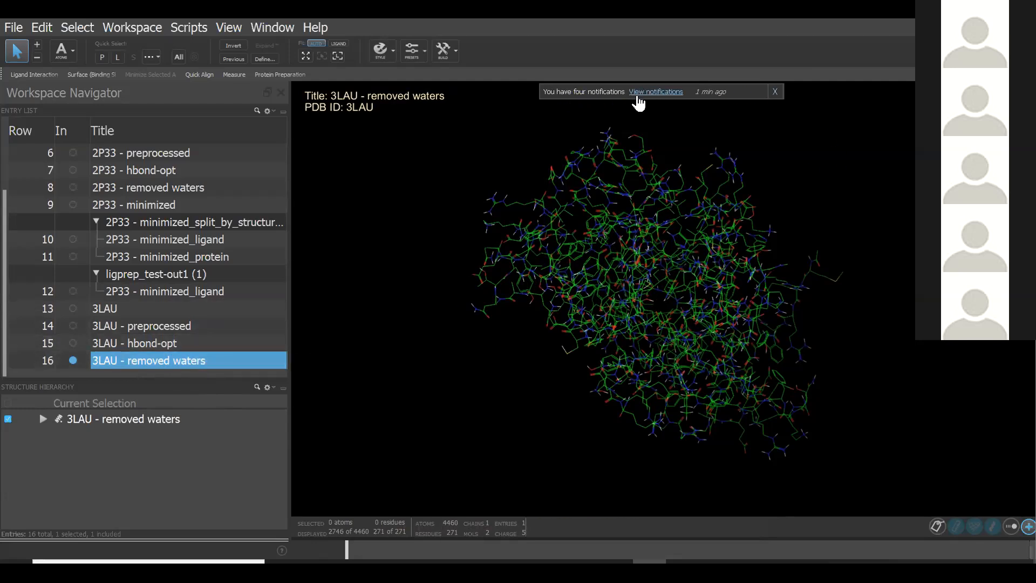
# - Review the job notifications until the minimization job is reported, and dismiss the notification list
pyautogui.press('ctrl')
pyautogui.click(648, 93)
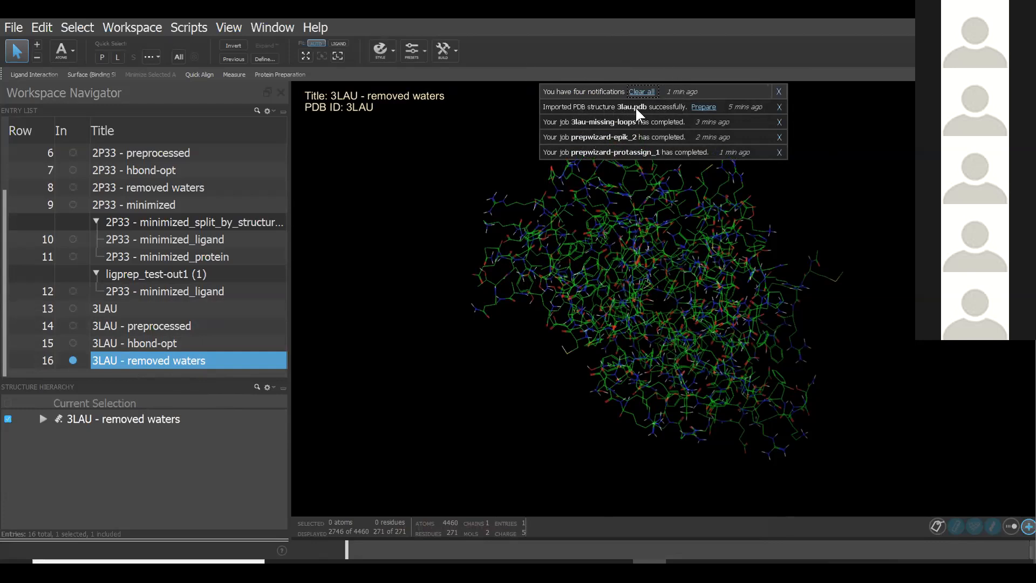
pyautogui.press('ctrl')
pyautogui.press('ctrl')
pyautogui.press('ctrl')
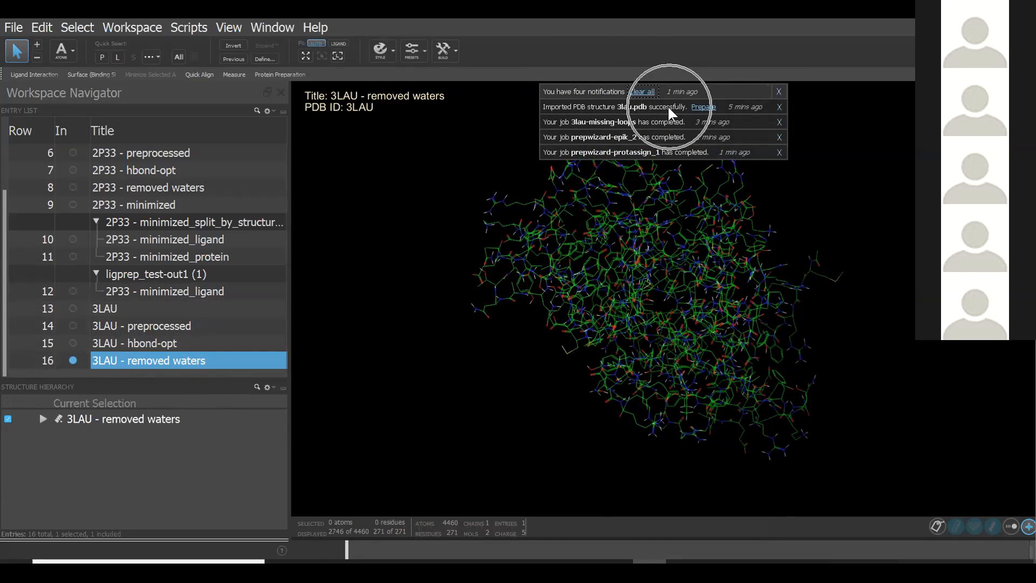
pyautogui.press('ctrl')
pyautogui.press('ctrl')
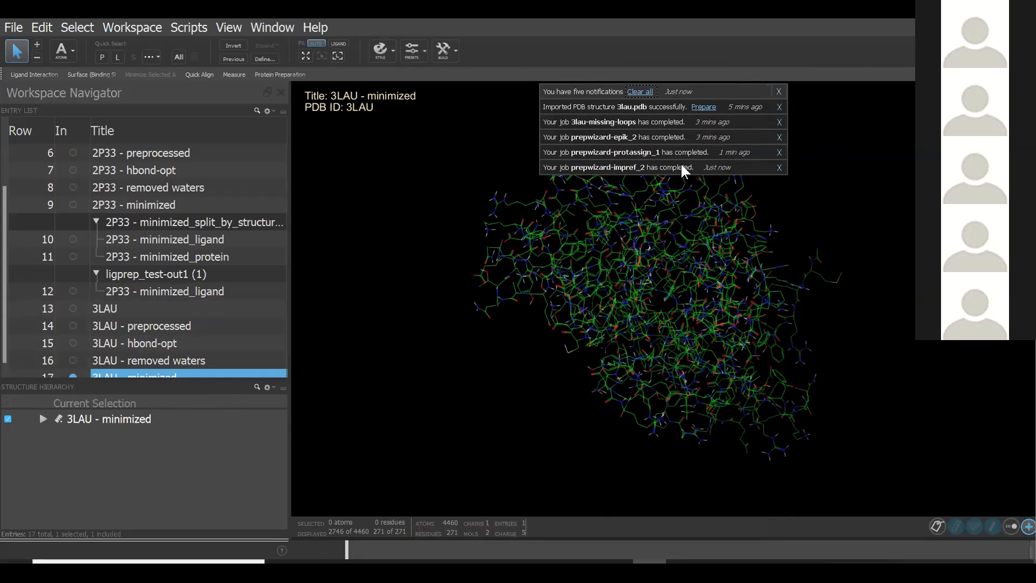
pyautogui.click(779, 92)
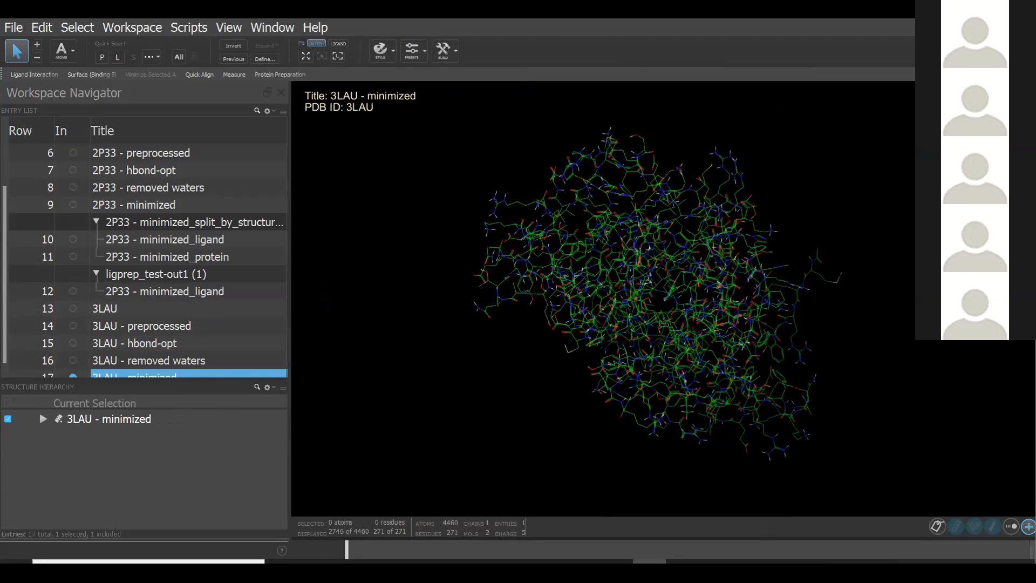
# - Split the 3LAU - minimized entry into ligands, water and other
pyautogui.scroll(-1, 221, 307)
pyautogui.click(139, 361)
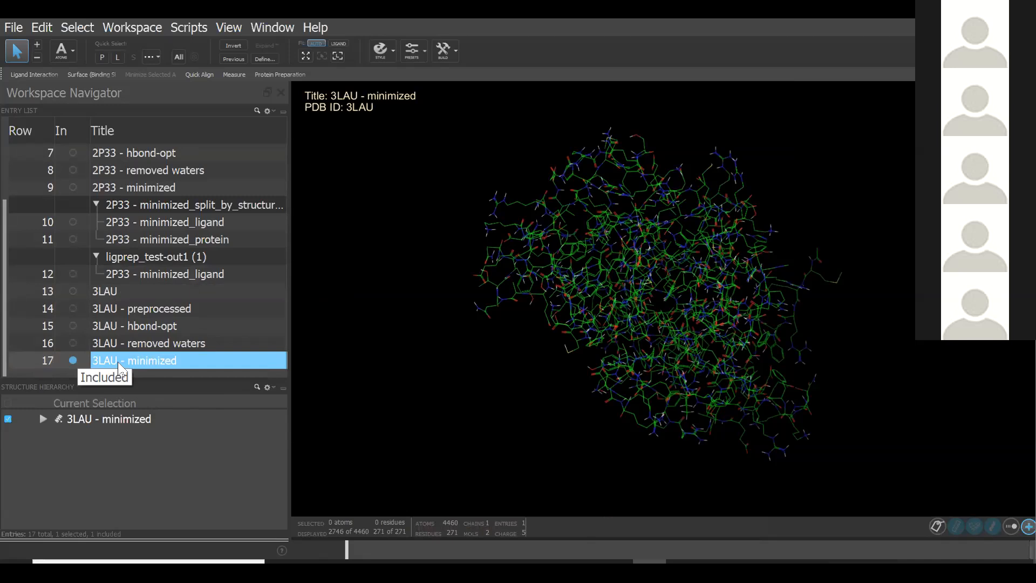
pyautogui.click(154, 361)
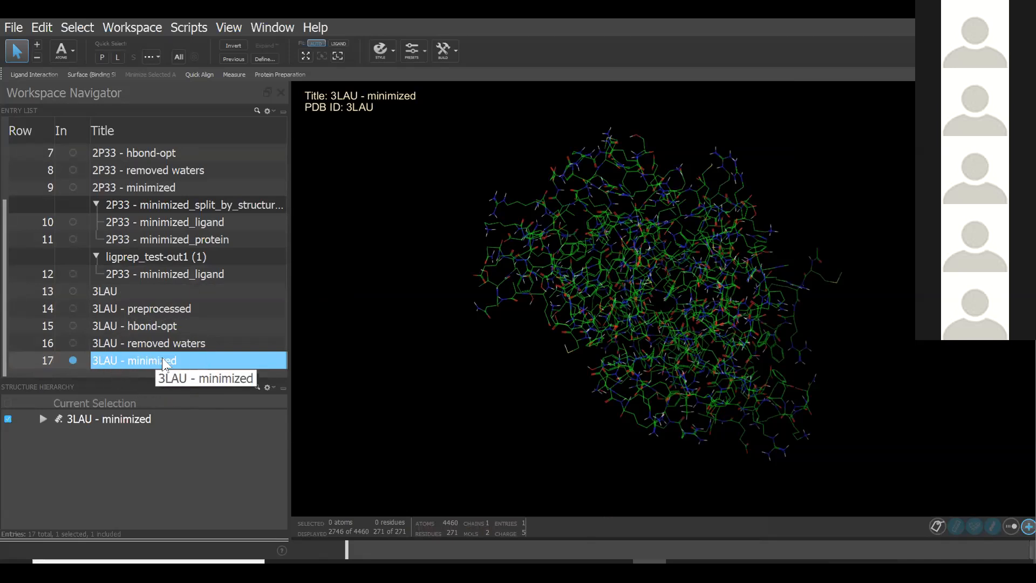
pyautogui.rightClick(163, 359)
pyautogui.moveTo(243, 273)
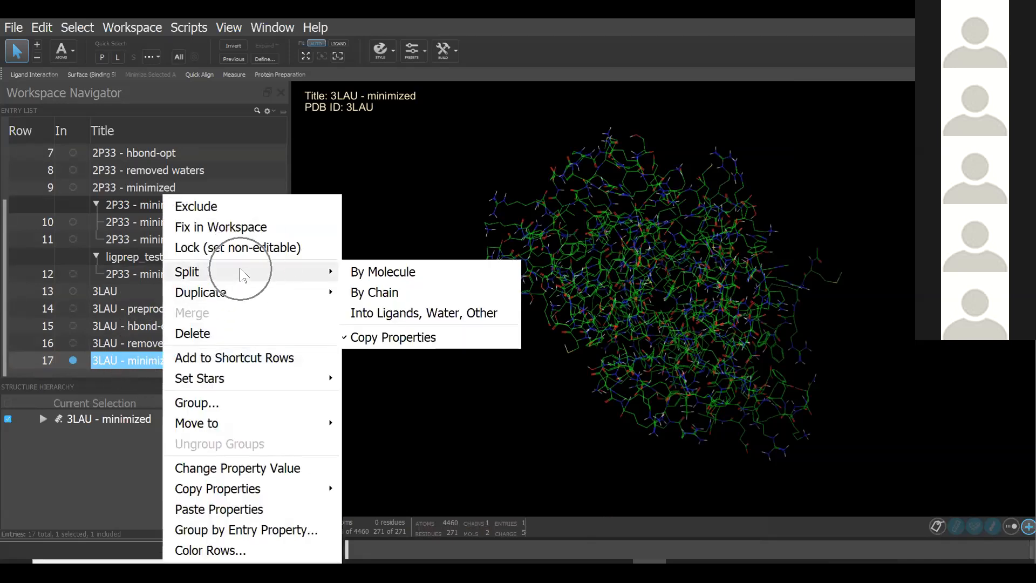
pyautogui.click(365, 274)
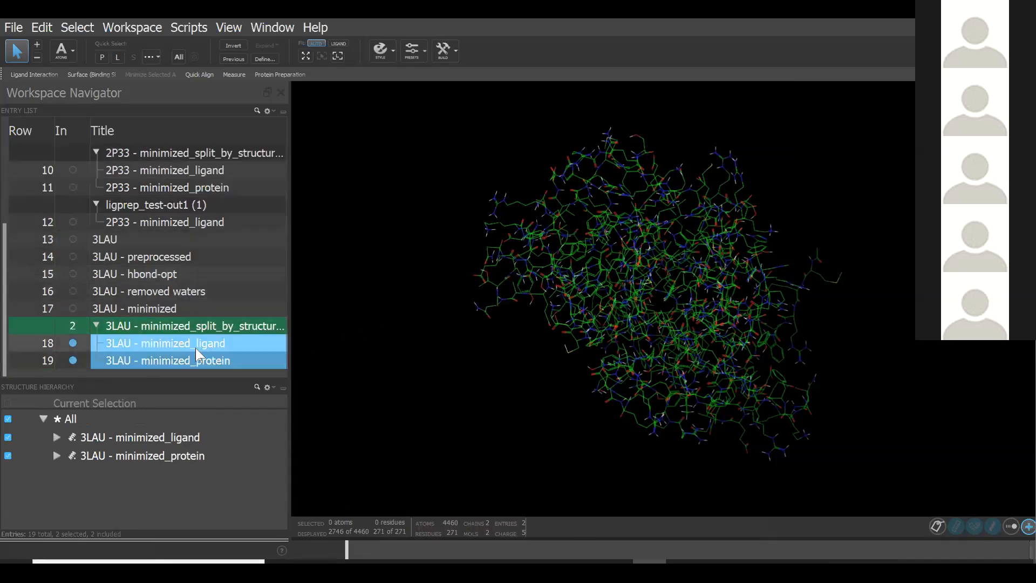
# - Include only the 3LAU - minimized_ligand entry in the workspace and select it
pyautogui.click(207, 341)
pyautogui.click(177, 361)
pyautogui.click(73, 346)
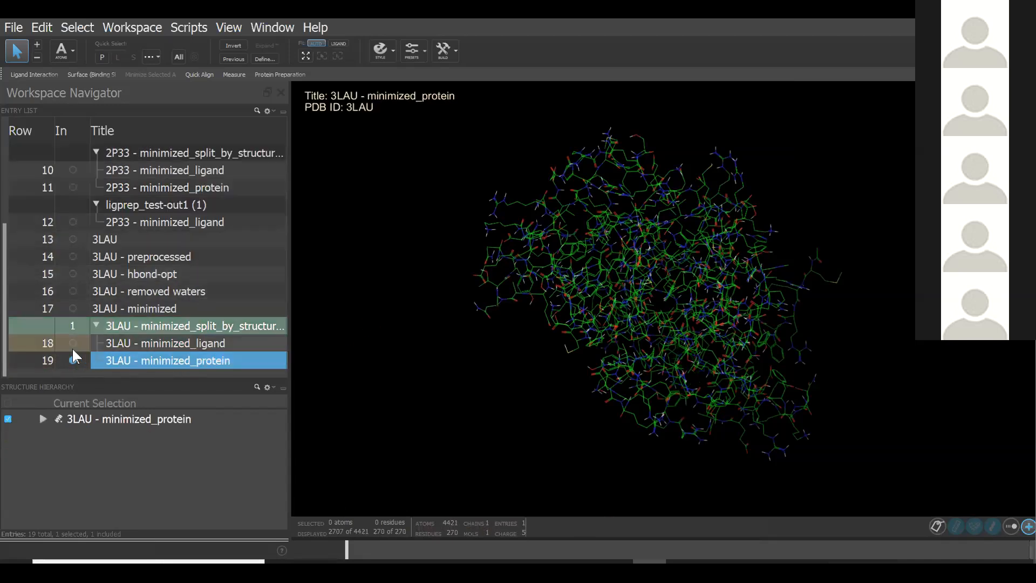
pyautogui.click(73, 342)
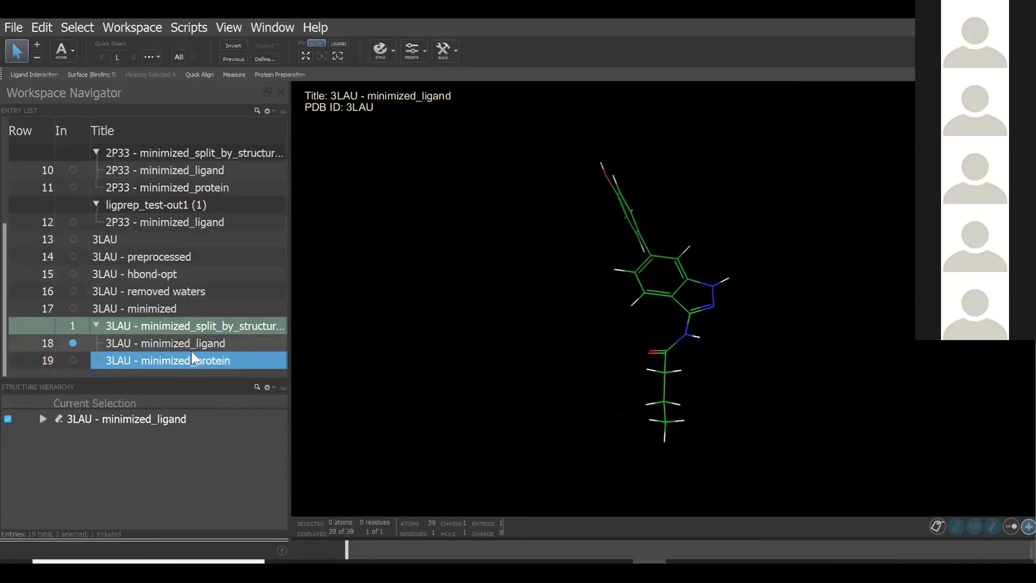
pyautogui.click(174, 342)
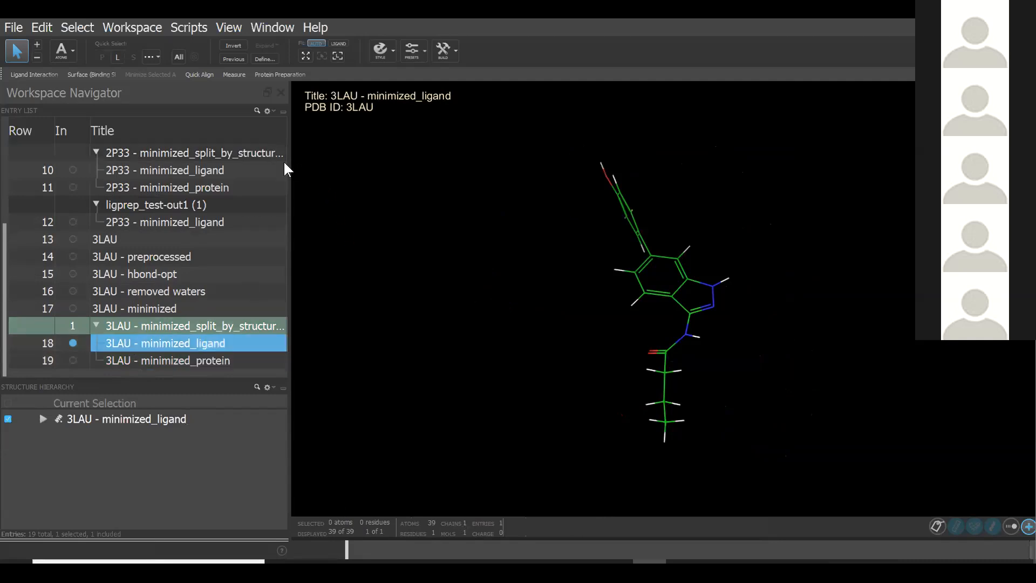
# - Open LigPrep for the included workspace entry, keeping the OPLS3e force field
pyautogui.click(1016, 51)
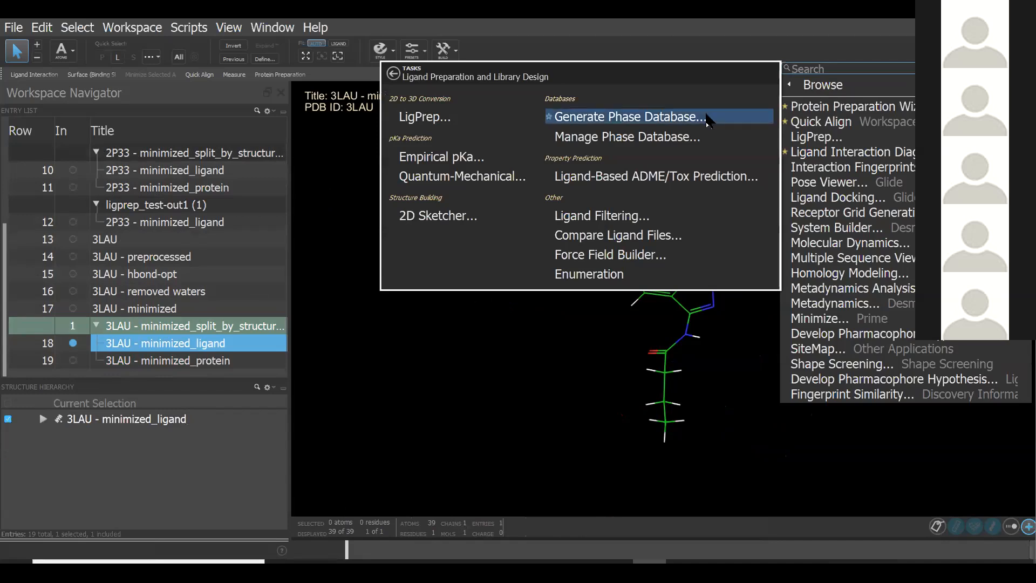
pyautogui.click(465, 112)
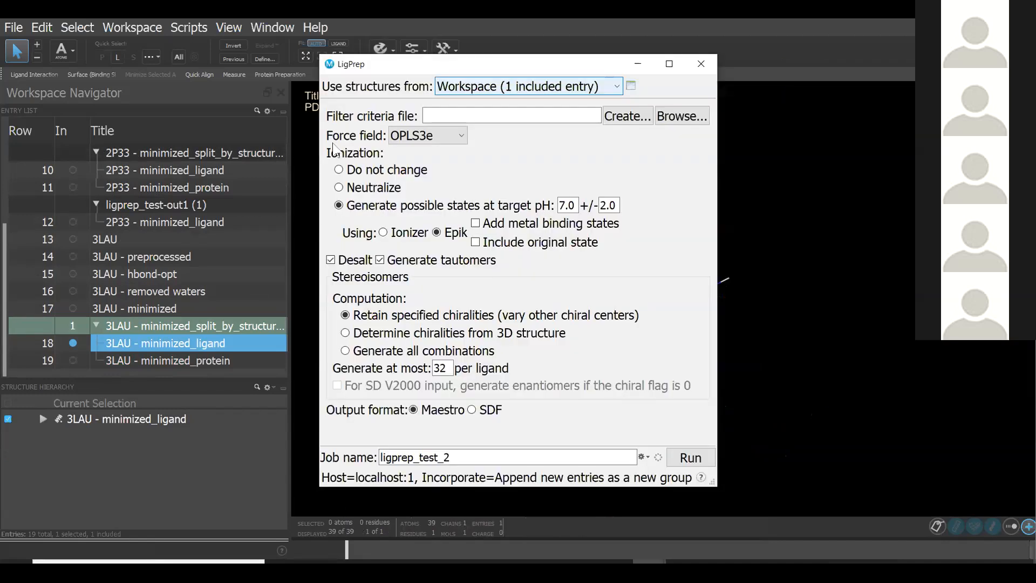
pyautogui.click(521, 87)
pyautogui.click(440, 139)
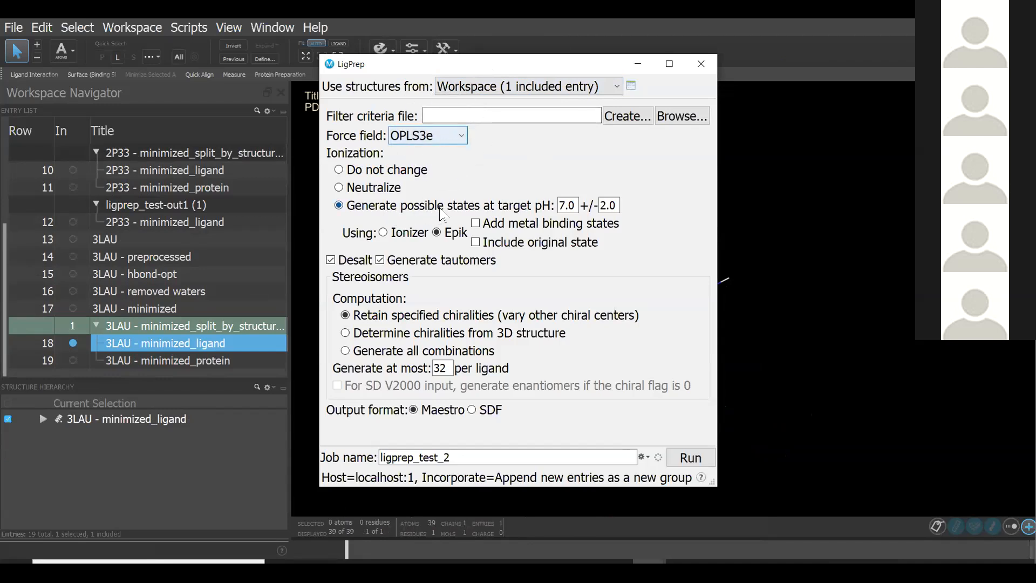
# - Run the LigPrep job ligprep_test_2 with Epik states at pH 7.0 +/- 2.0, specified chiralities retained and Maestro output
pyautogui.press('ctrl')
pyautogui.press('ctrl')
pyautogui.press('ctrl')
pyautogui.press('ctrl')
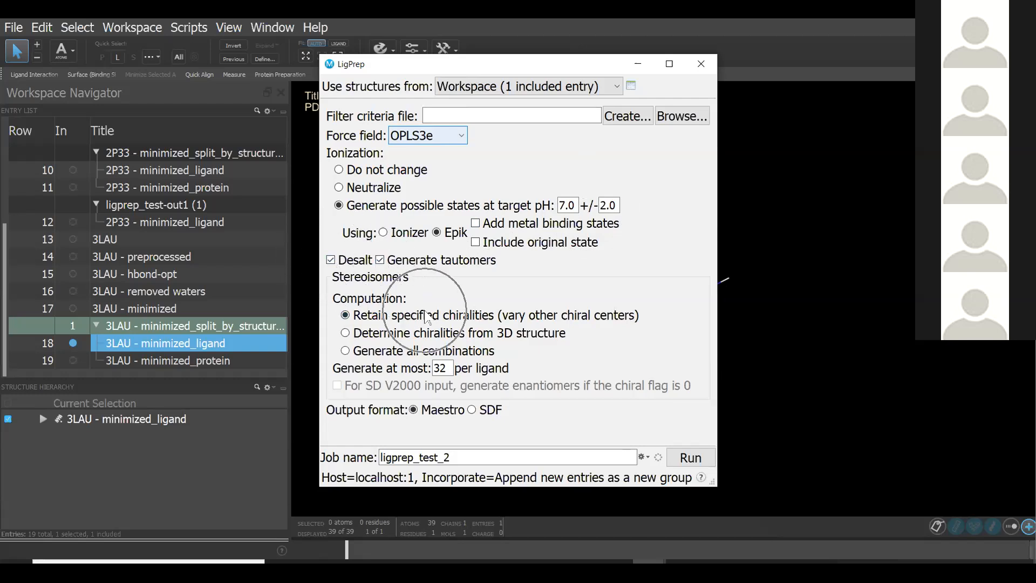
pyautogui.press('ctrl')
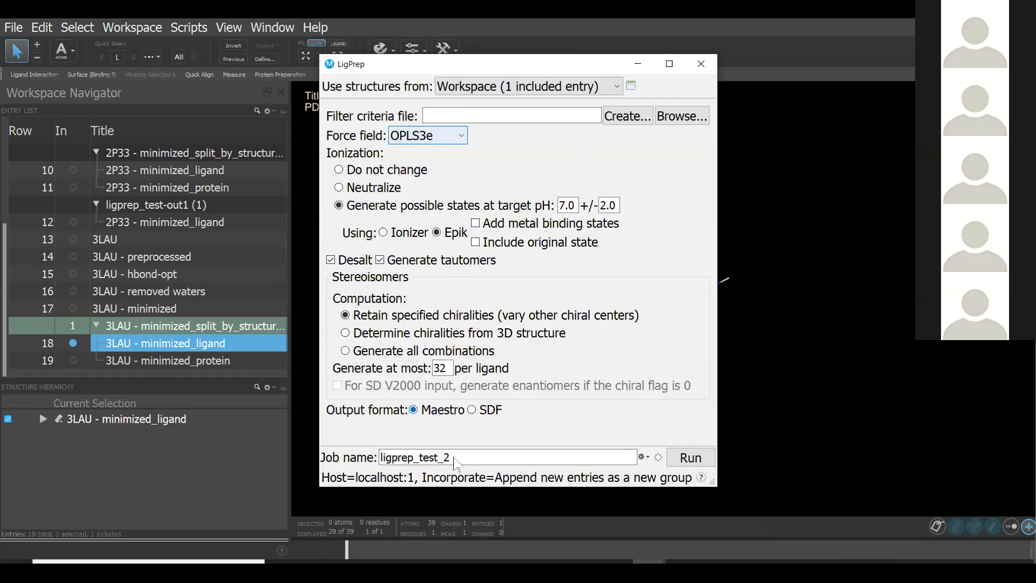
pyautogui.click(679, 455)
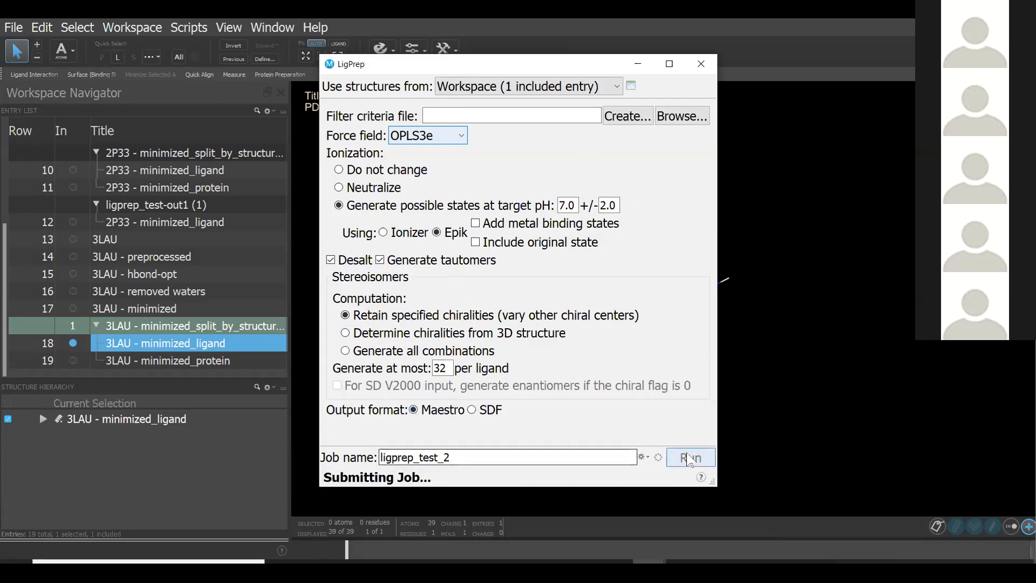
# - Close LigPrep and include both 3LAU - minimized_ligand entries of the ligprep_test_2-out1 group in the workspace
pyautogui.click(701, 64)
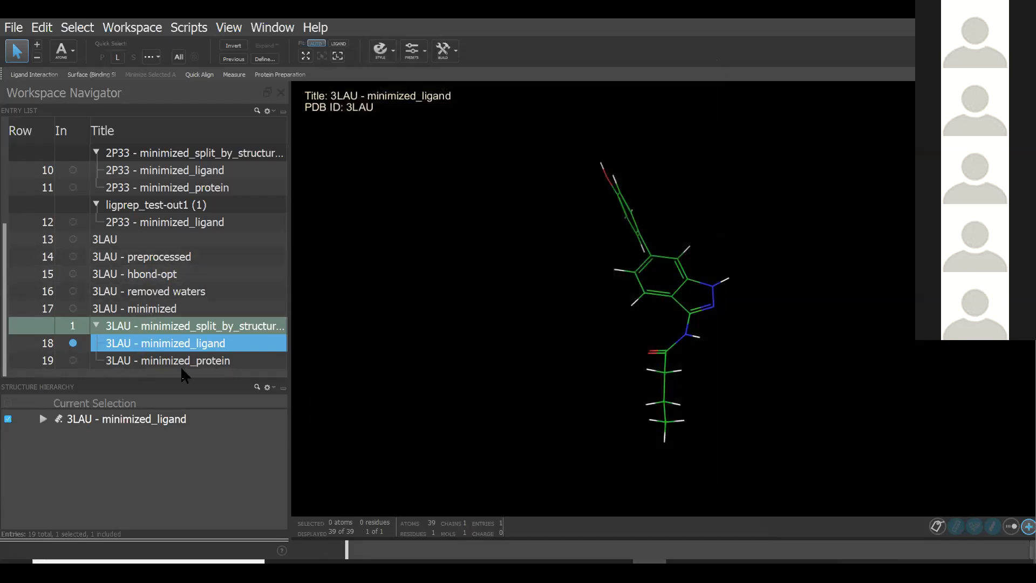
pyautogui.press('ctrl')
pyautogui.press('ctrl')
pyautogui.press('ctrl')
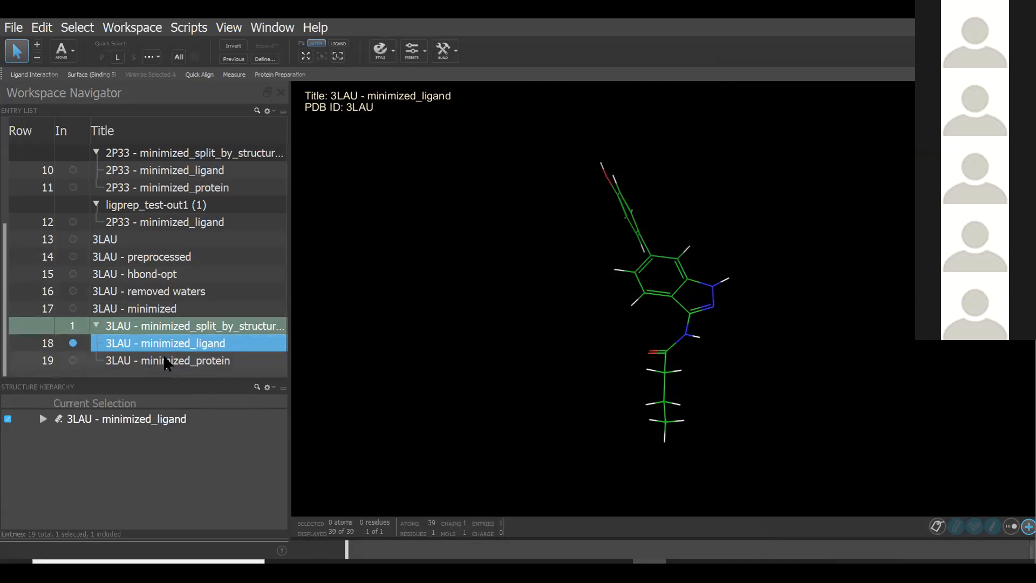
pyautogui.press('ctrl')
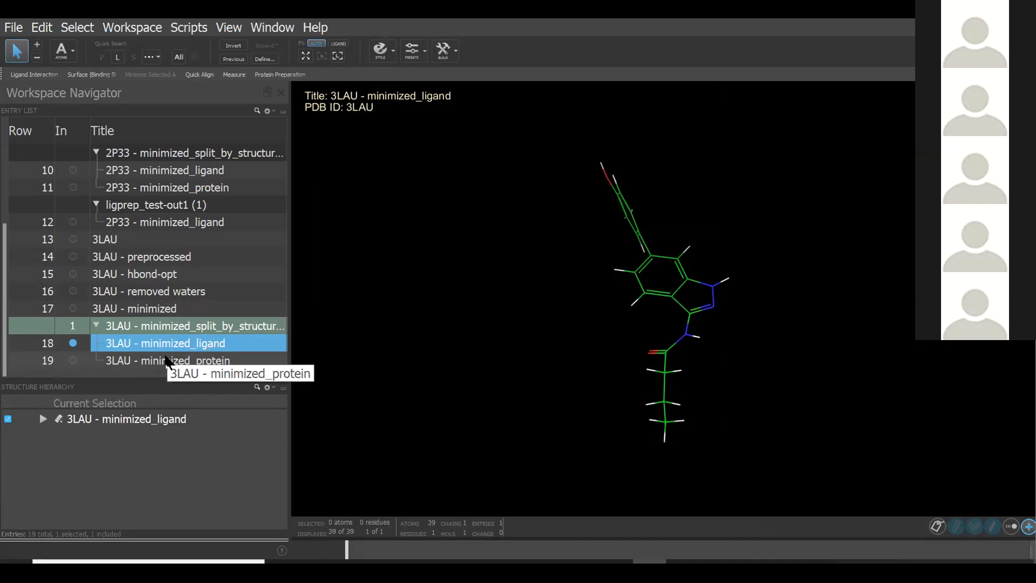
pyautogui.moveTo(792, 327); pyautogui.dragTo(621, 337, button='middle')
pyautogui.scroll(-1, 172, 344)
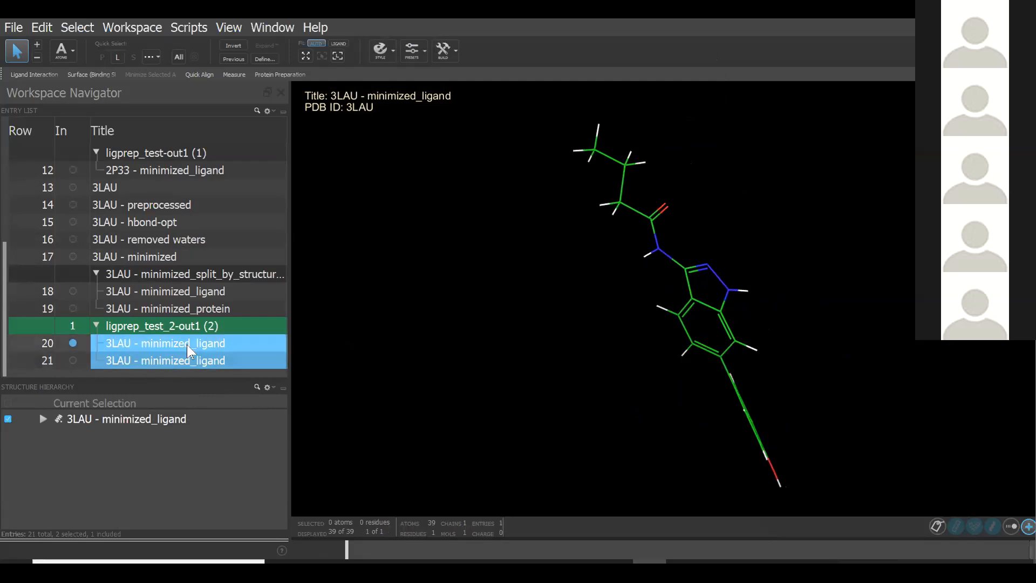
pyautogui.click(72, 360)
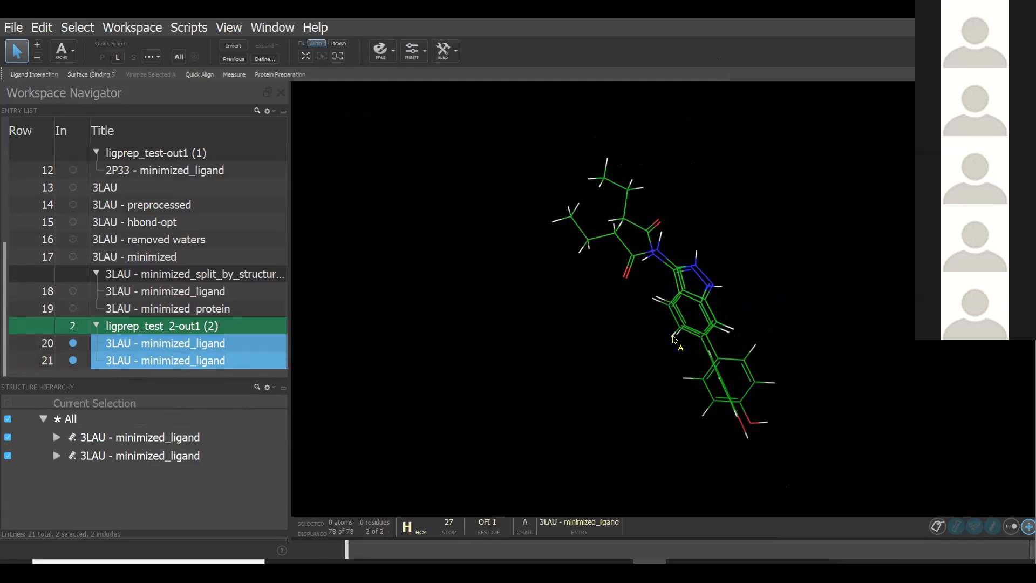
pyautogui.moveTo(669, 292); pyautogui.dragTo(664, 263, button='middle')
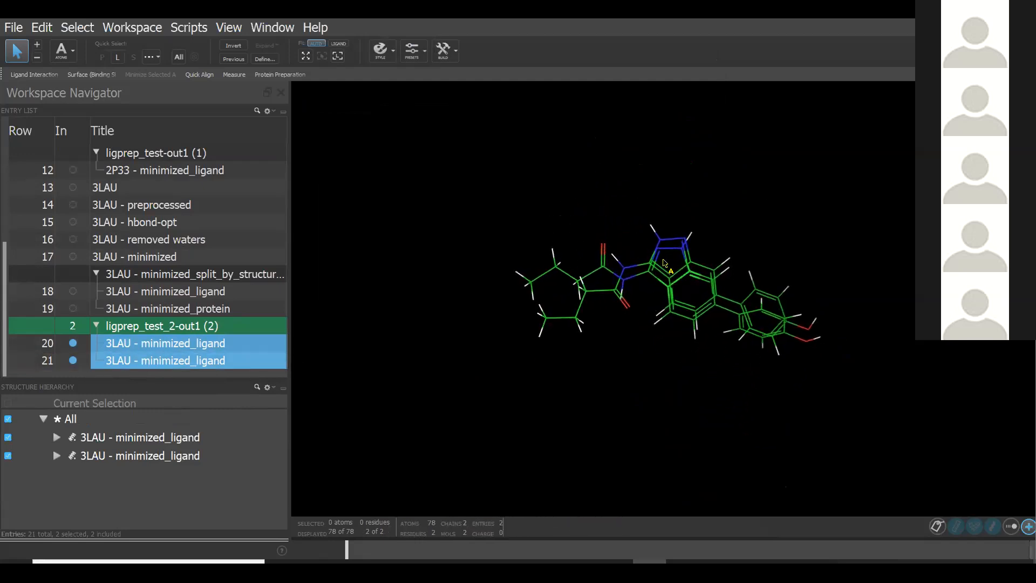
# - Superimpose the two included 3LAU ligand states with Quick Align and compare their structures up close
pyautogui.click(201, 71)
pyautogui.moveTo(722, 395); pyautogui.dragTo(704, 383, button='middle')
pyautogui.scroll(3, 703, 382)
pyautogui.scroll(2, 703, 382)
pyautogui.moveTo(605, 352); pyautogui.dragTo(598, 388, button='middle')
pyautogui.moveTo(598, 388); pyautogui.dragTo(781, 259)
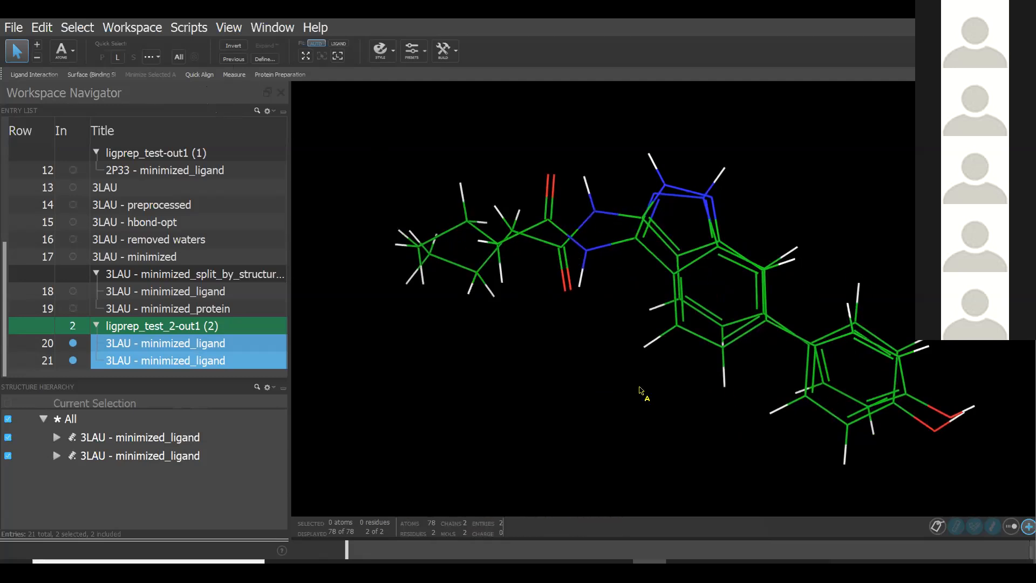
pyautogui.moveTo(673, 377); pyautogui.dragTo(711, 303, button='middle')
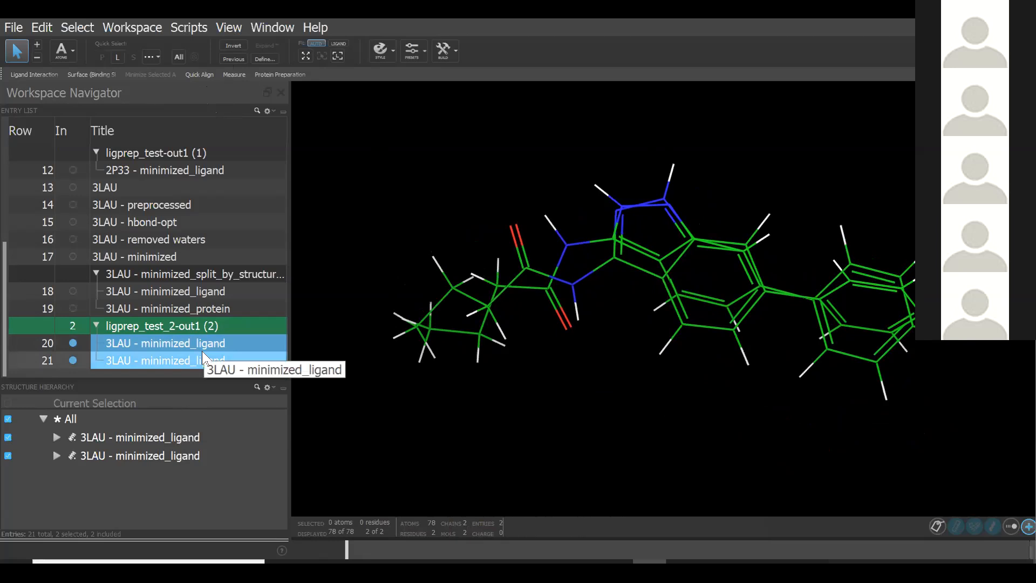
pyautogui.click(1004, 47)
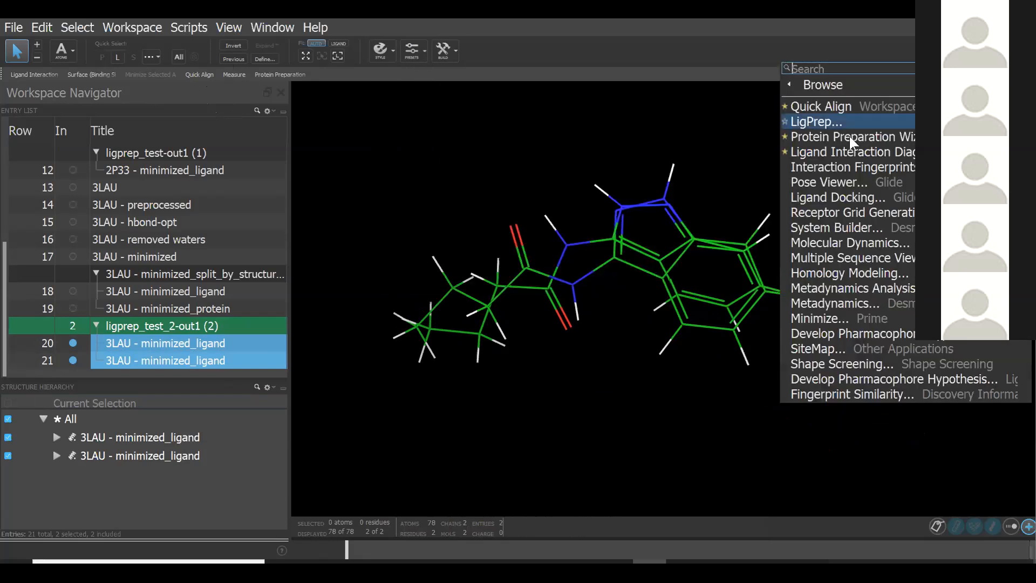
pyautogui.click(843, 126)
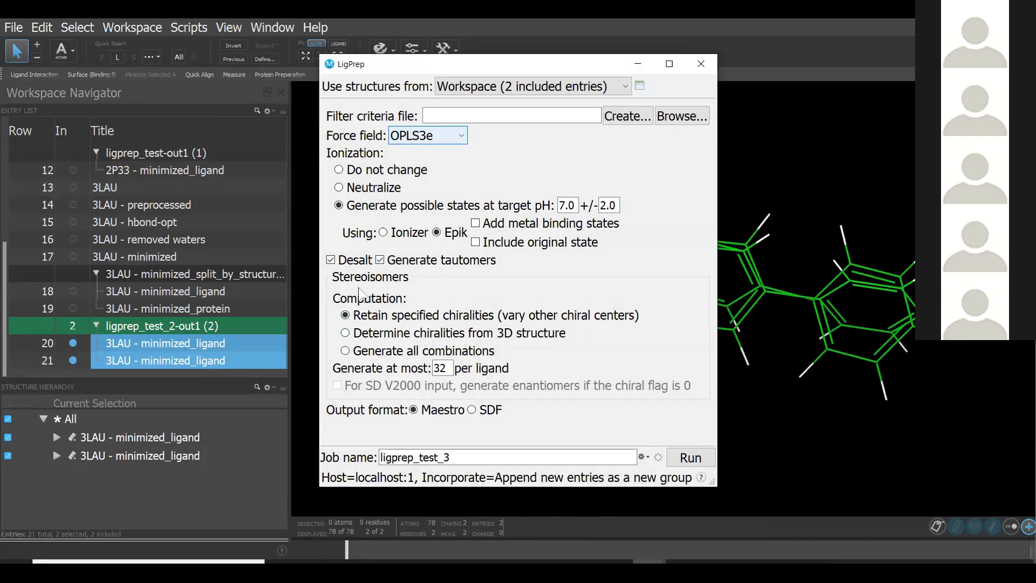
pyautogui.click(442, 369)
pyautogui.click(702, 64)
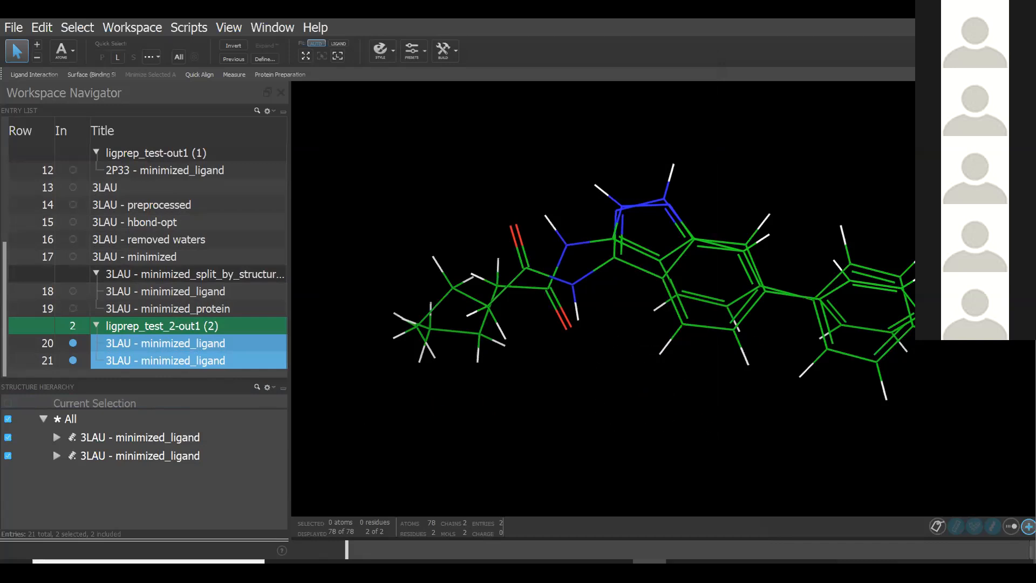
# - Open LigPrep from the Ligand Preparation and Library Design tasks and set its structure source to File
pyautogui.click(1012, 50)
pyautogui.moveTo(834, 81)
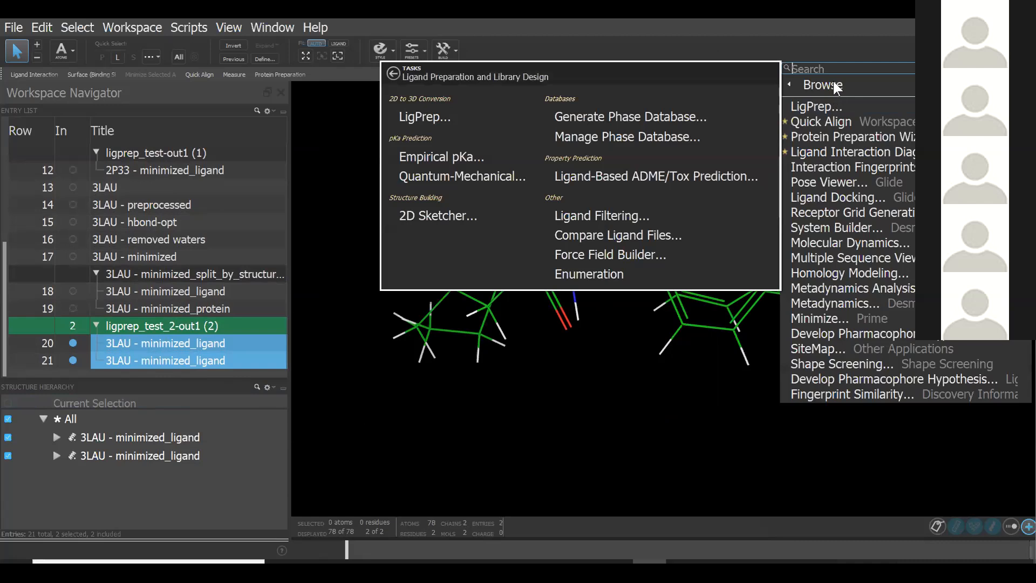
pyautogui.click(433, 116)
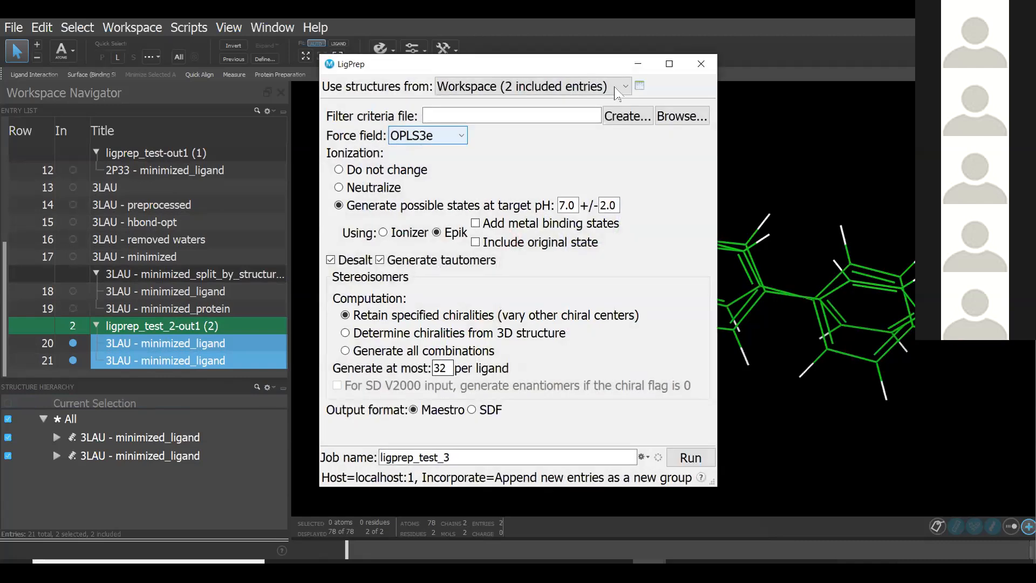
pyautogui.click(617, 89)
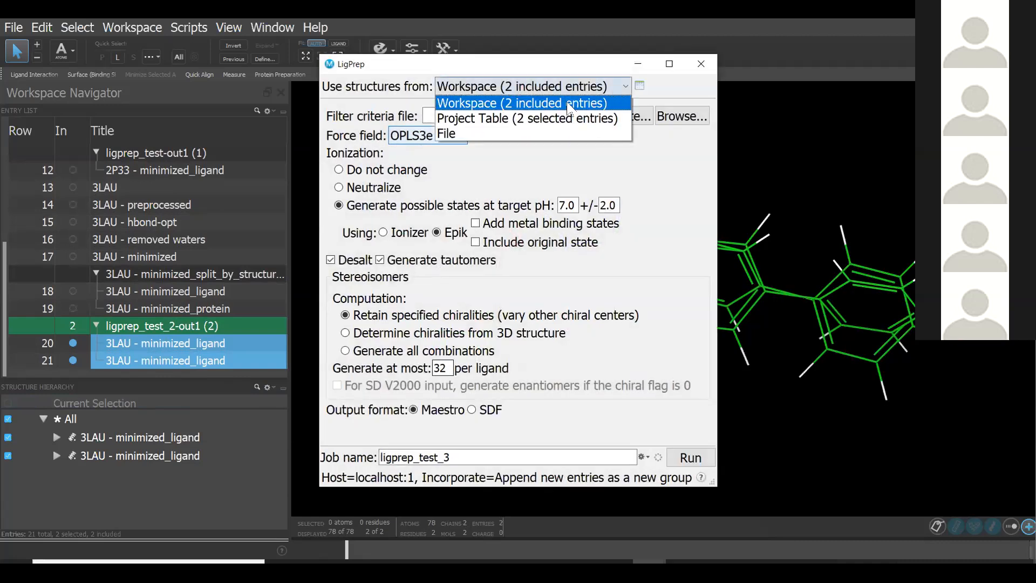
pyautogui.click(472, 130)
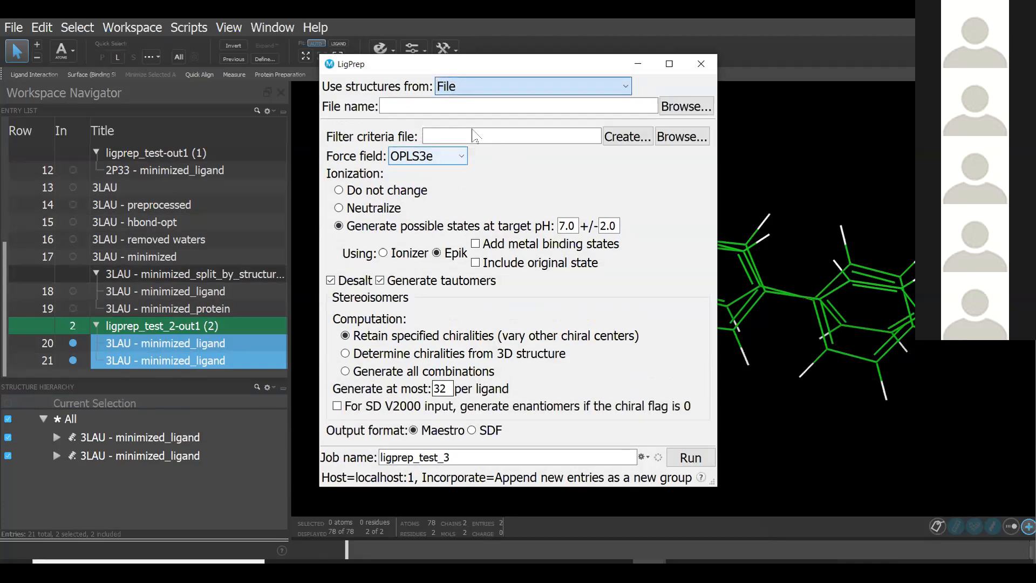
# - Choose 2p33_ligands.smi from the Docking_2P33 folder of Docking-MD-Workshop-Files in cloud_workshop as the LigPrep input file
pyautogui.click(683, 107)
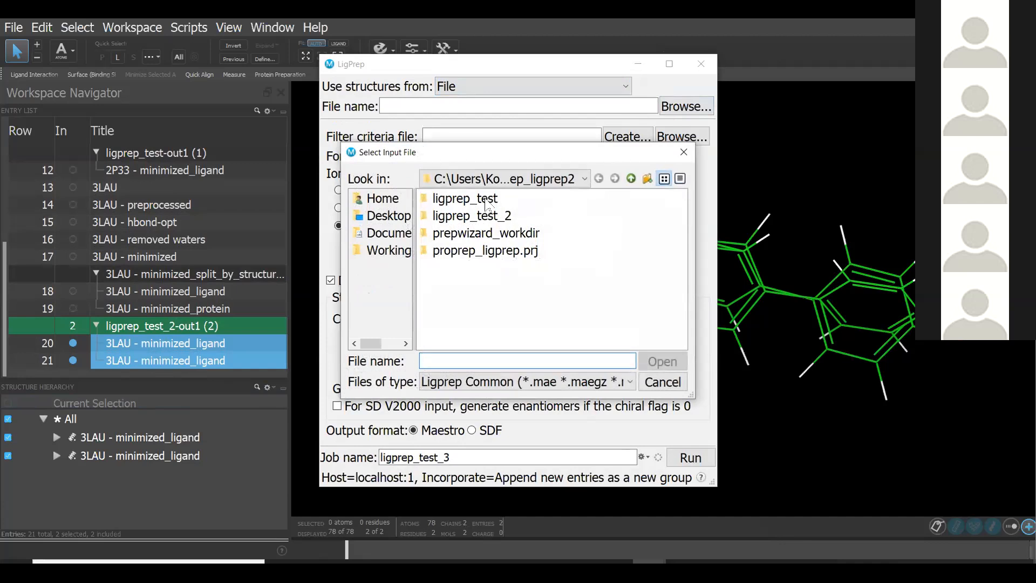
pyautogui.doubleClick(488, 216)
pyautogui.click(631, 178)
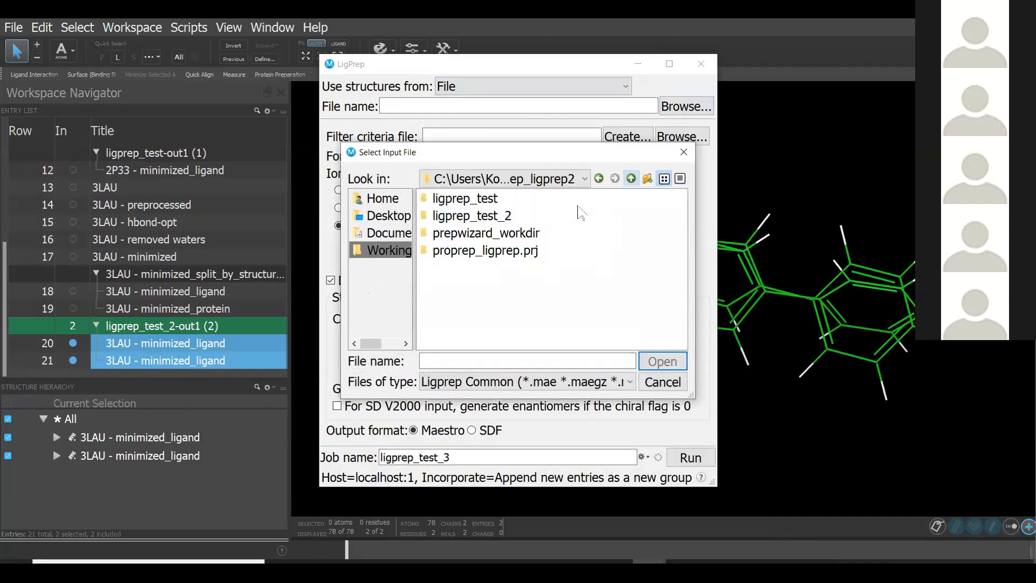
pyautogui.click(622, 179)
pyautogui.doubleClick(488, 251)
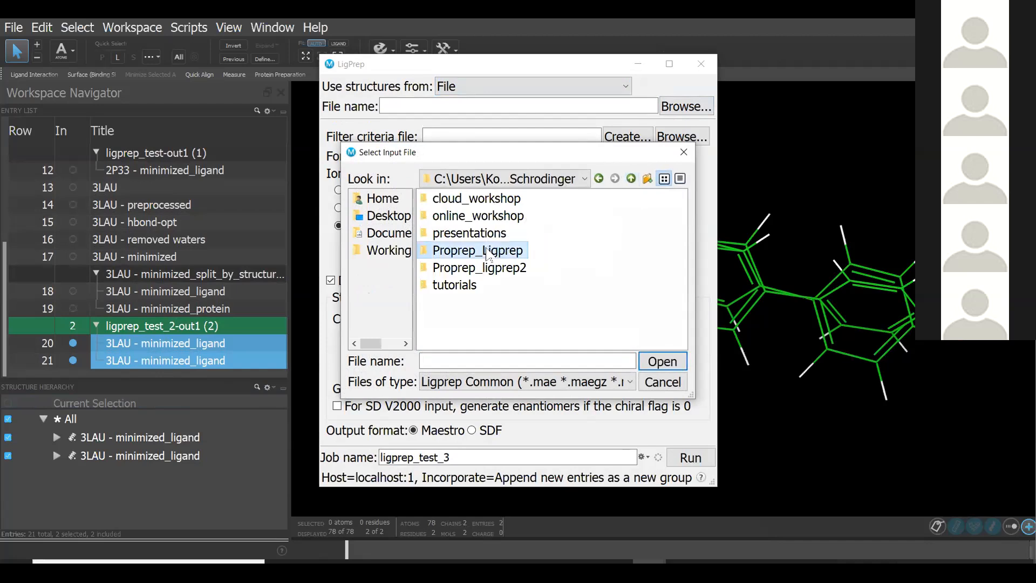
pyautogui.click(631, 179)
pyautogui.doubleClick(472, 201)
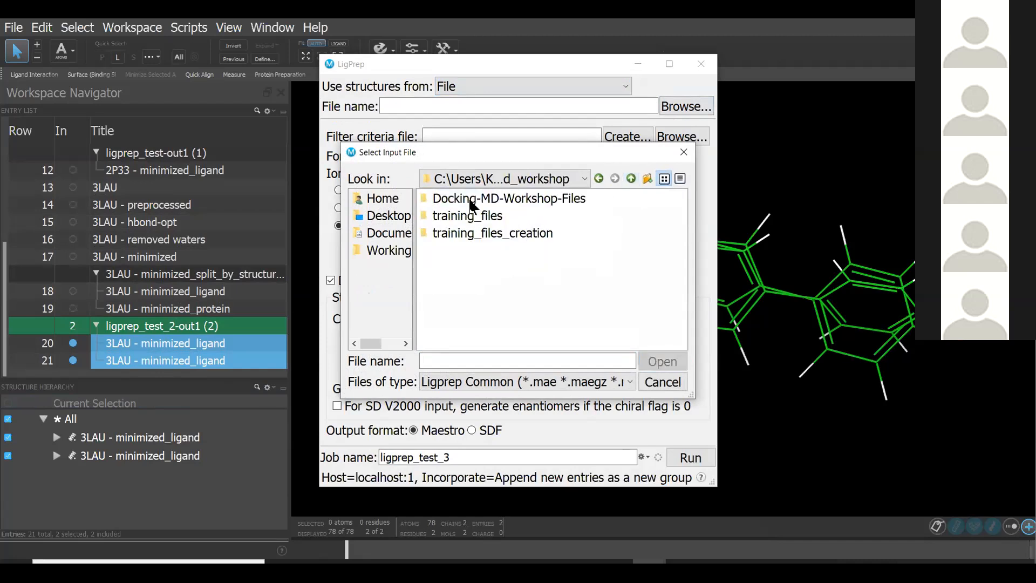
pyautogui.doubleClick(475, 199)
pyautogui.doubleClick(466, 198)
pyautogui.doubleClick(478, 216)
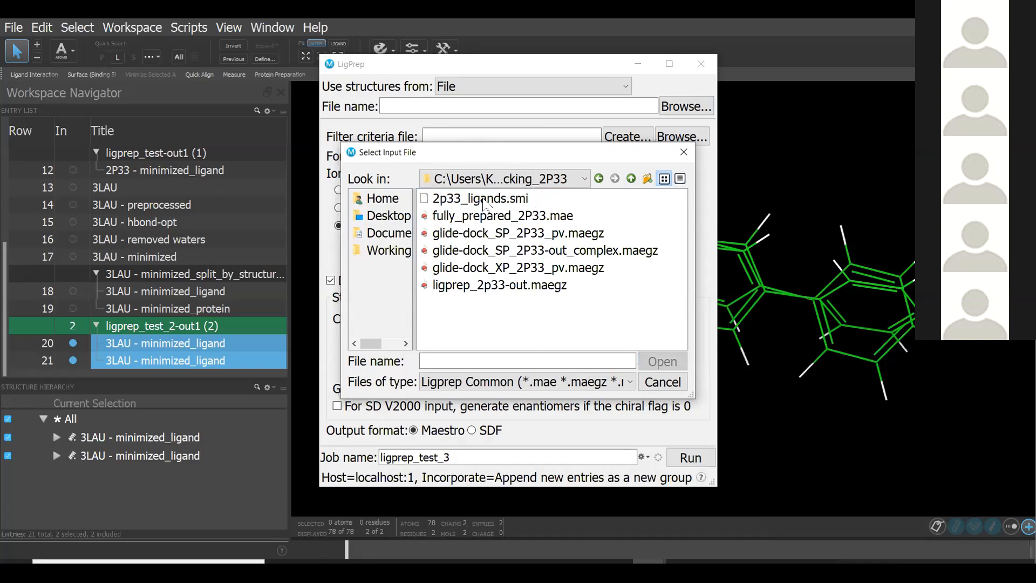
pyautogui.click(484, 204)
pyautogui.click(663, 361)
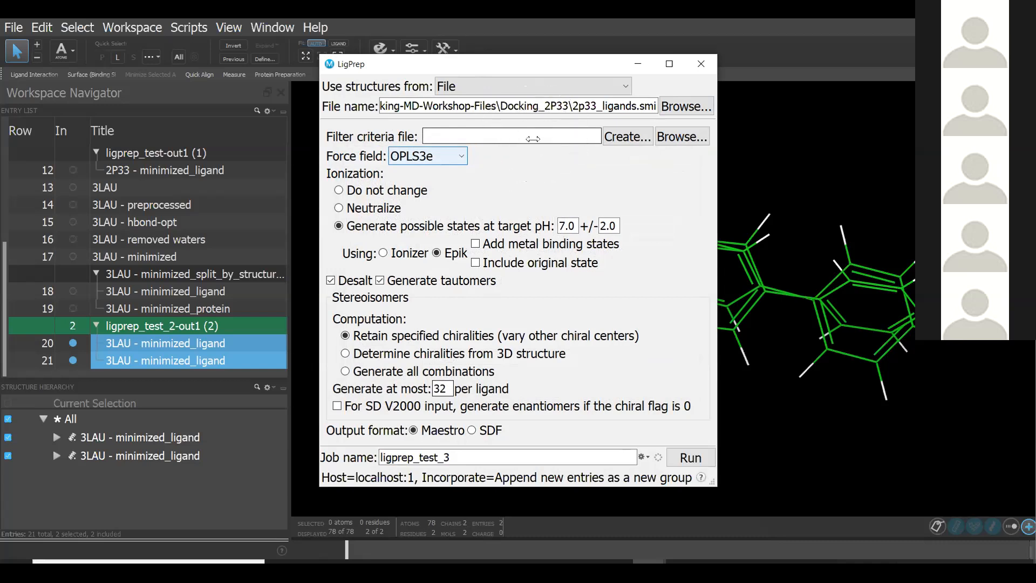
# - Run the LigPrep job ligprep_test_3 with Neutralize ionization and at most 1 structure per ligand, then close LigPrep
pyautogui.click(340, 208)
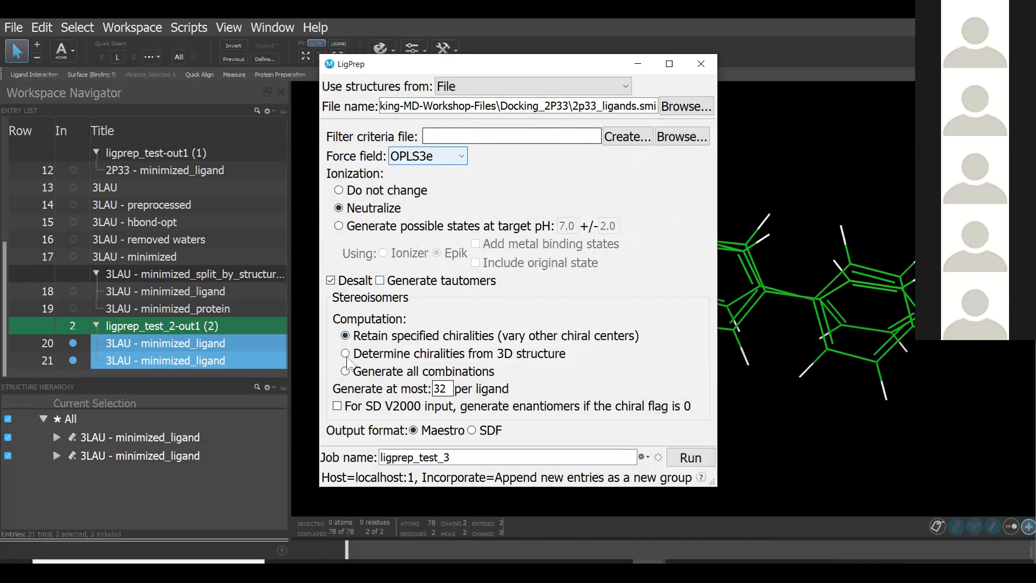
pyautogui.doubleClick(439, 389)
pyautogui.write('1')
pyautogui.click(670, 459)
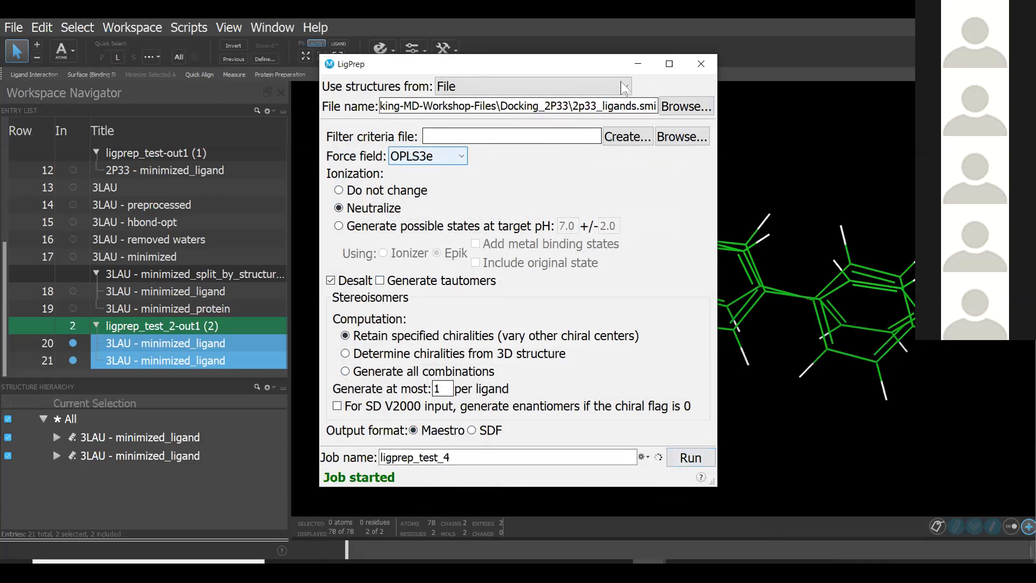
pyautogui.click(700, 63)
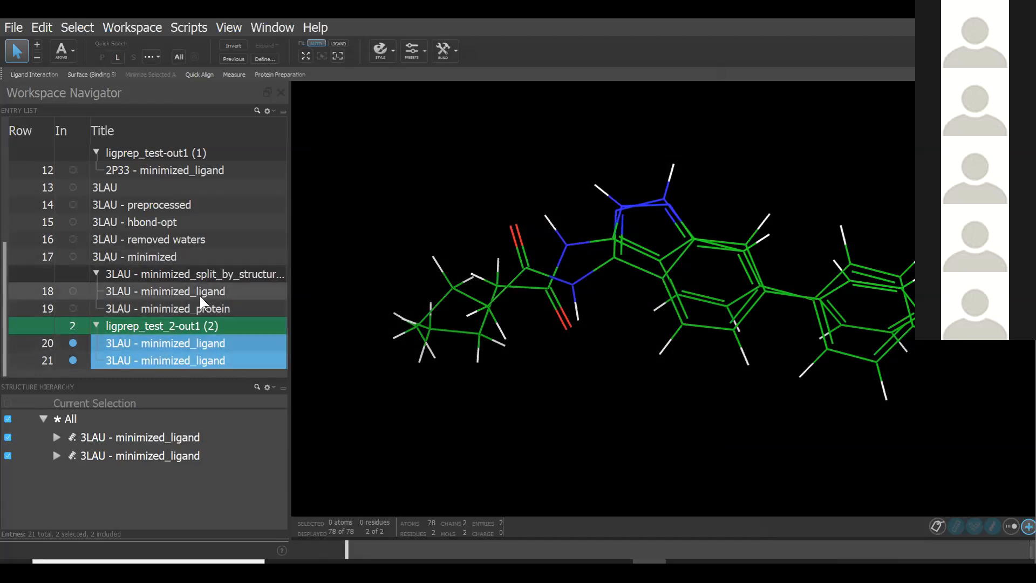
# - View the ligprep_test_3-out1 ligands one by one in the workspace, from 2_3291-95 through 2P33_ligand2
pyautogui.scroll(-2, 220, 279)
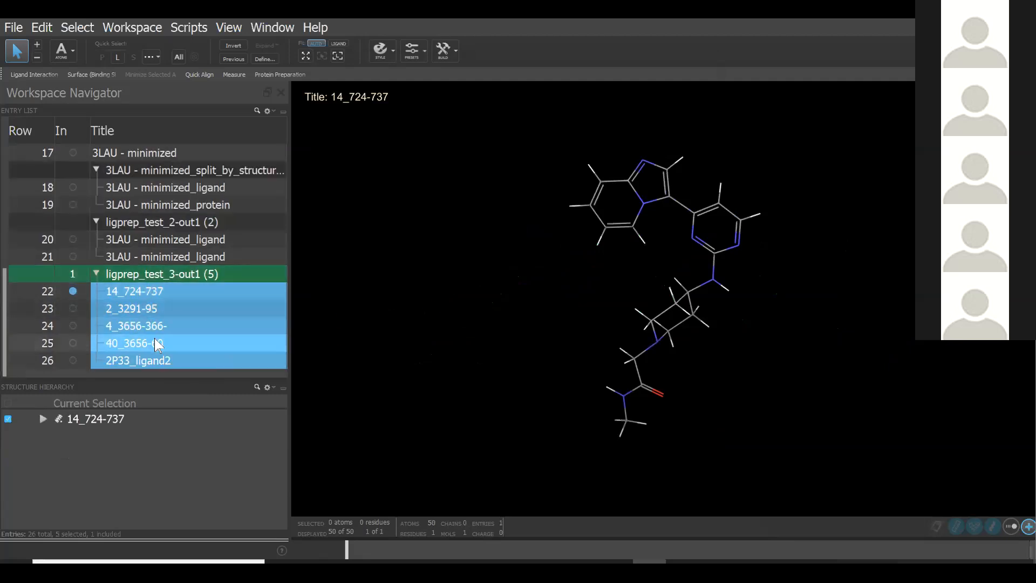
pyautogui.click(76, 308)
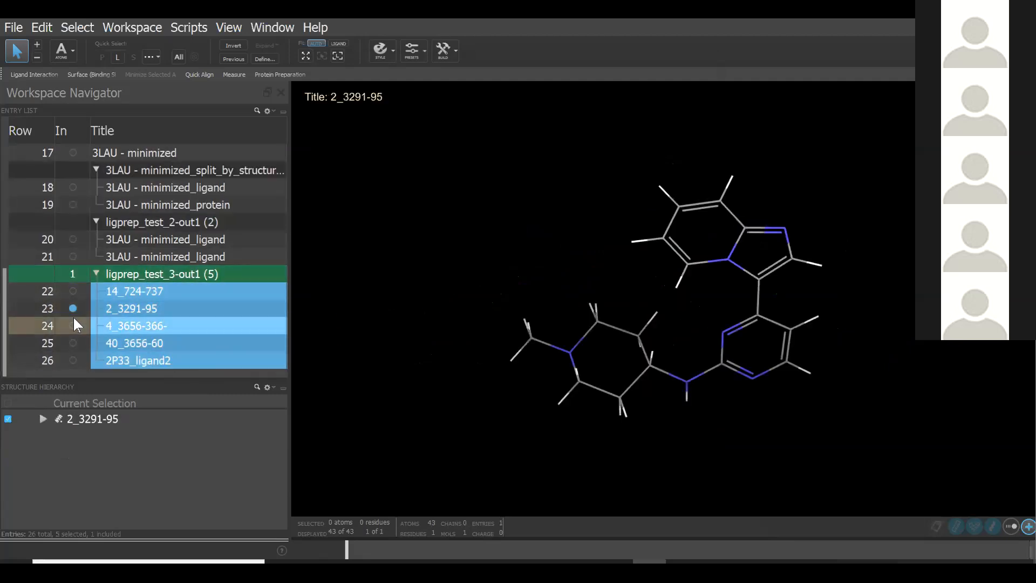
pyautogui.click(73, 326)
pyautogui.click(72, 342)
pyautogui.click(72, 359)
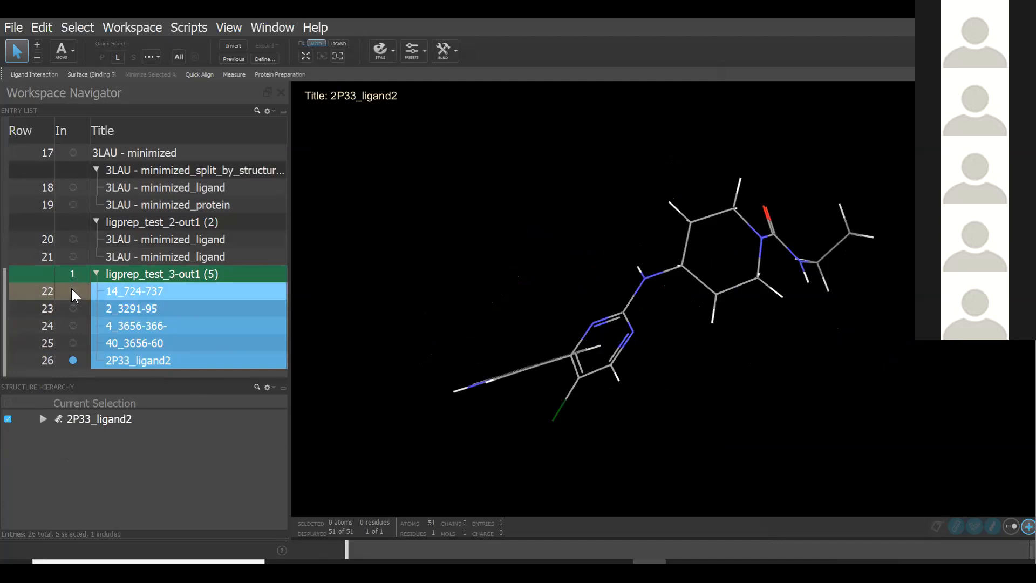
# - Include all five ligprep_test_3-out1 ligands in the workspace together, apply Quick Align and inspect their overlay
pyautogui.click(72, 290)
pyautogui.moveTo(75, 307); pyautogui.dragTo(73, 360)
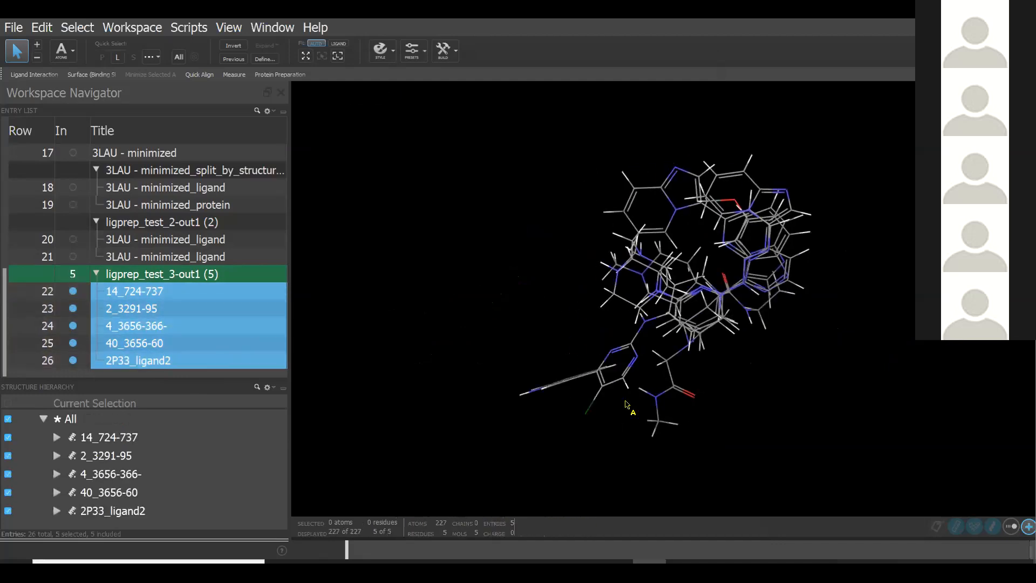
pyautogui.click(200, 77)
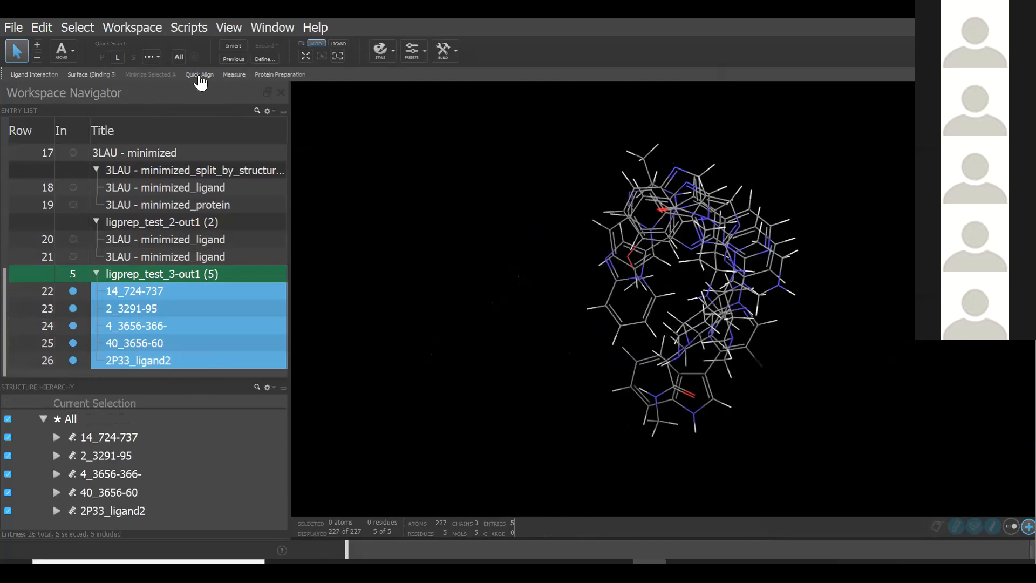
pyautogui.moveTo(760, 346)
pyautogui.mouseDown(button='middle')
pyautogui.moveTo(866, 314)
pyautogui.moveTo(848, 230)
pyautogui.moveTo(784, 238)
pyautogui.moveTo(765, 348)
pyautogui.mouseUp(button='middle')
pyautogui.scroll(5, 586, 416)
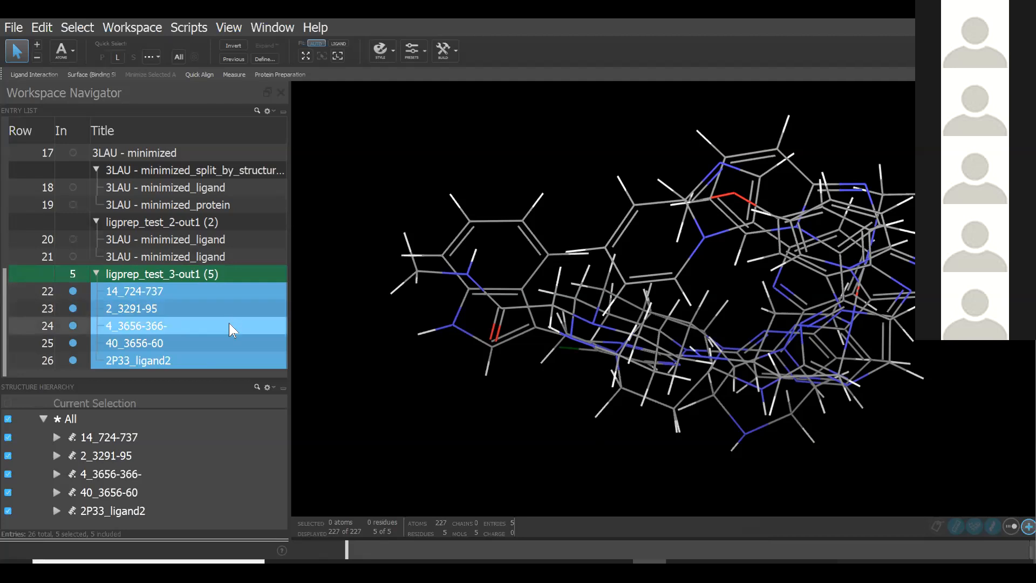
# - View the paracetamol_2d, paracetamol_3d and DNA entries one by one in the workspace
pyautogui.scroll(5, 229, 323)
pyautogui.scroll(2, 228, 320)
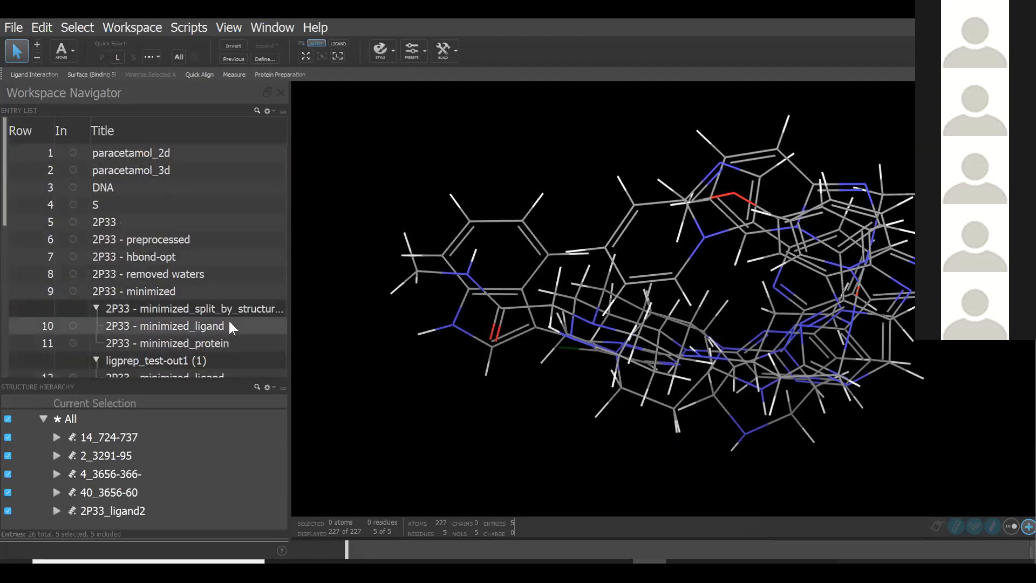
pyautogui.click(72, 152)
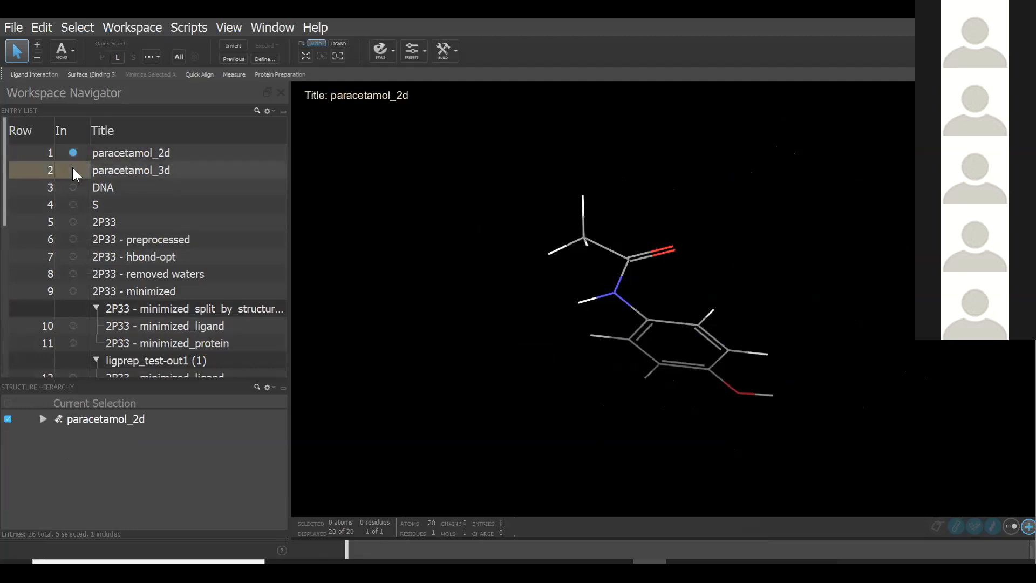
pyautogui.click(73, 170)
pyautogui.click(73, 187)
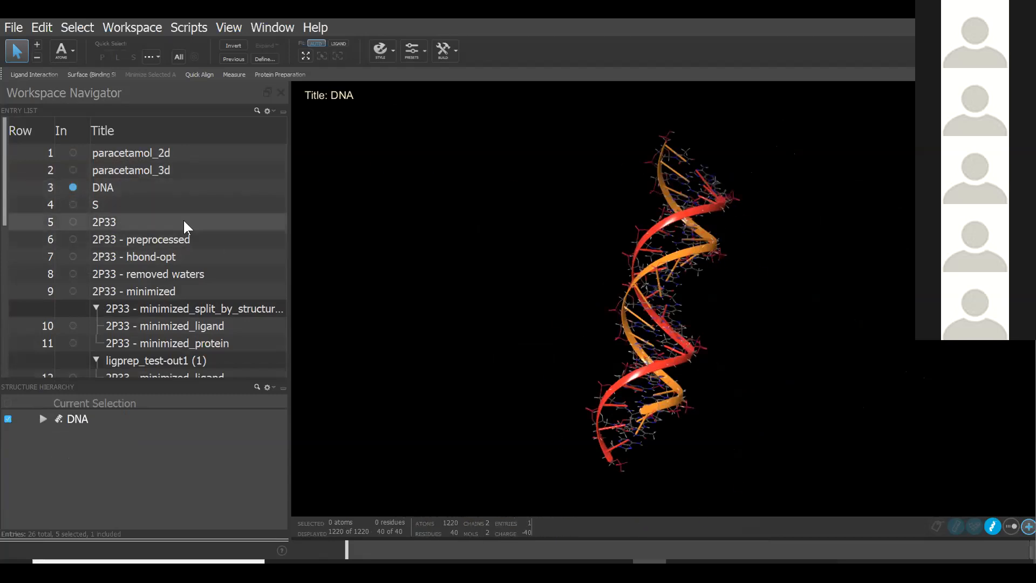
# - View the 2P33 entries from the raw structure through 2P33 - minimized, then the ligand in ligprep_test-out1
pyautogui.click(73, 222)
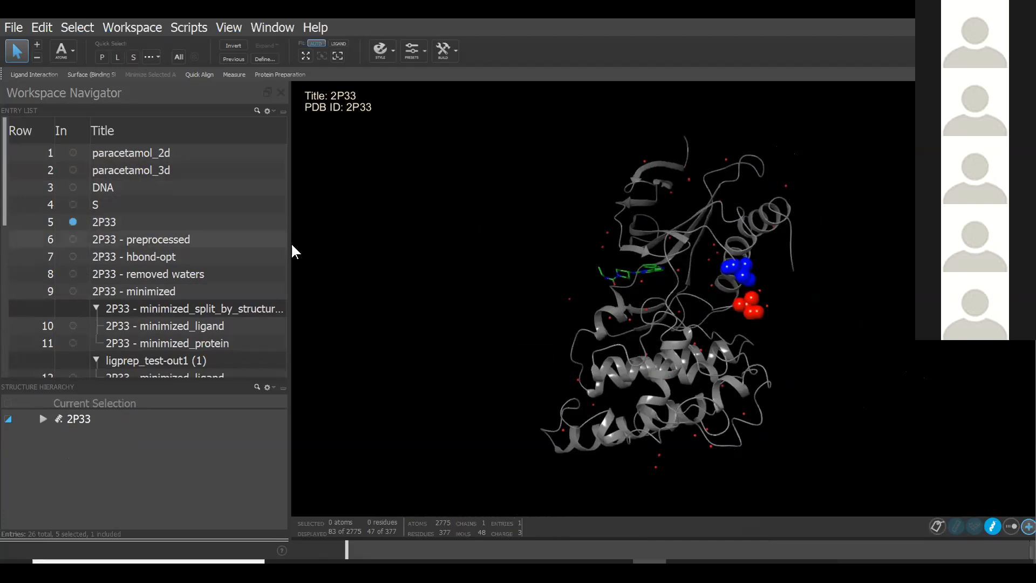
pyautogui.click(72, 239)
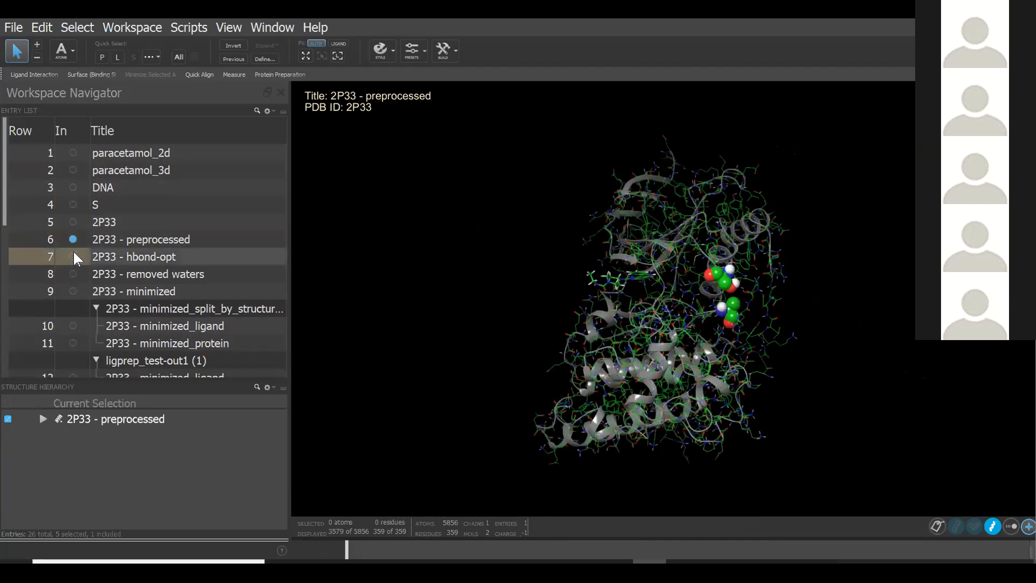
pyautogui.click(70, 256)
pyautogui.click(70, 274)
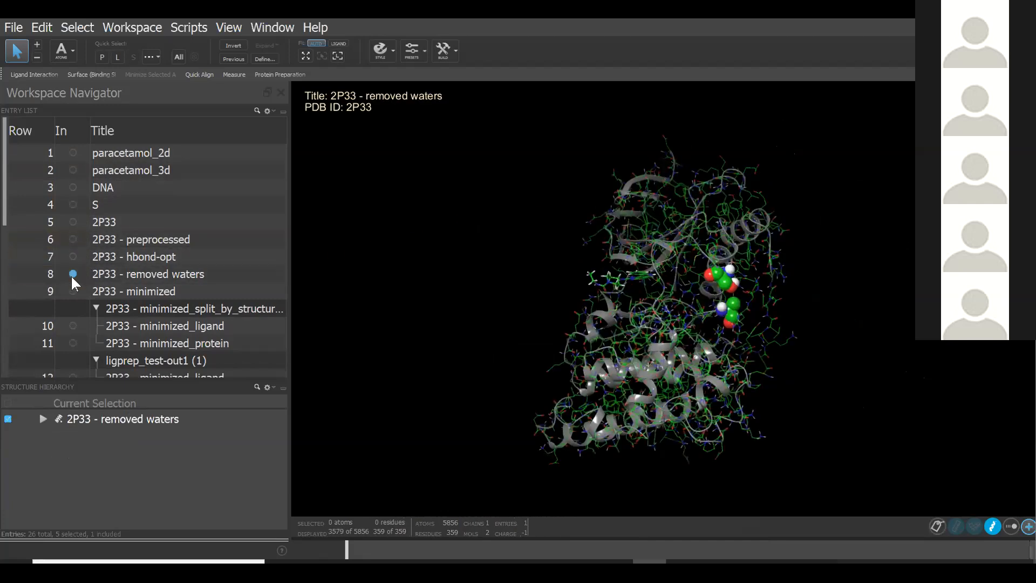
pyautogui.click(72, 292)
pyautogui.scroll(-2, 208, 233)
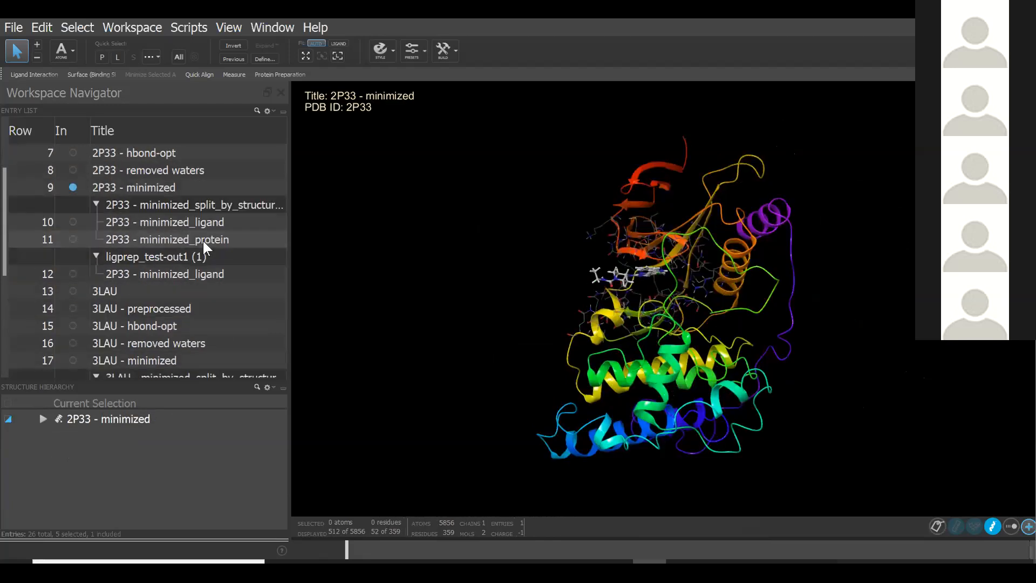
pyautogui.click(71, 272)
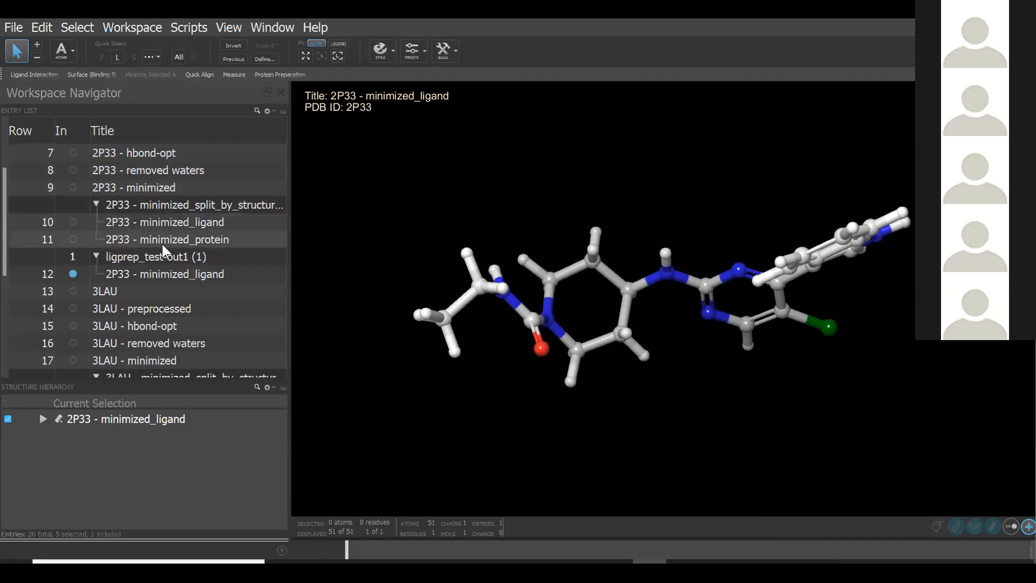
# - View the ligprep_test_3-out1 ligands one by one in the workspace, from 14_724-737 through 40_3656-60
pyautogui.scroll(-2, 150, 259)
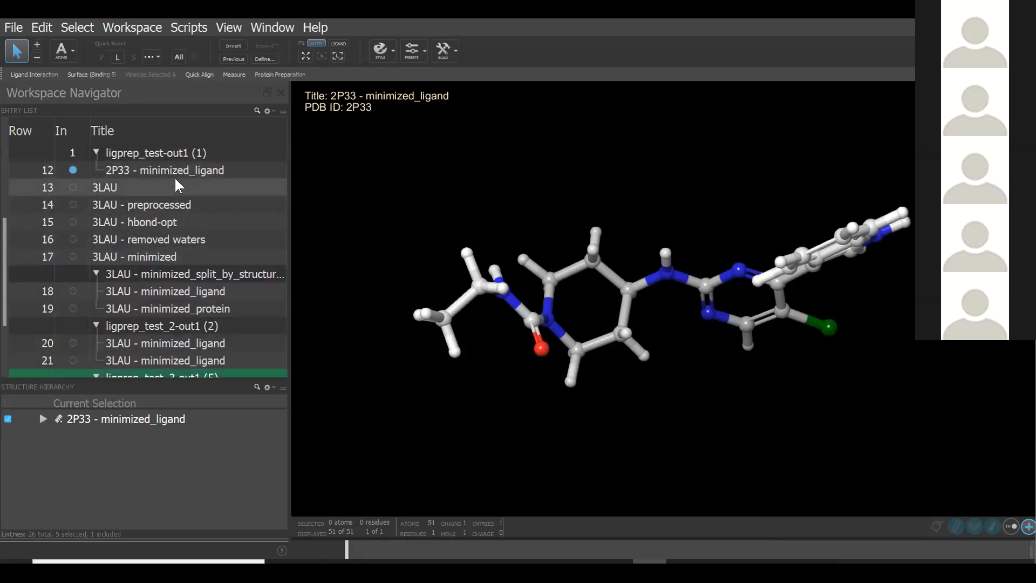
pyautogui.scroll(-2, 190, 231)
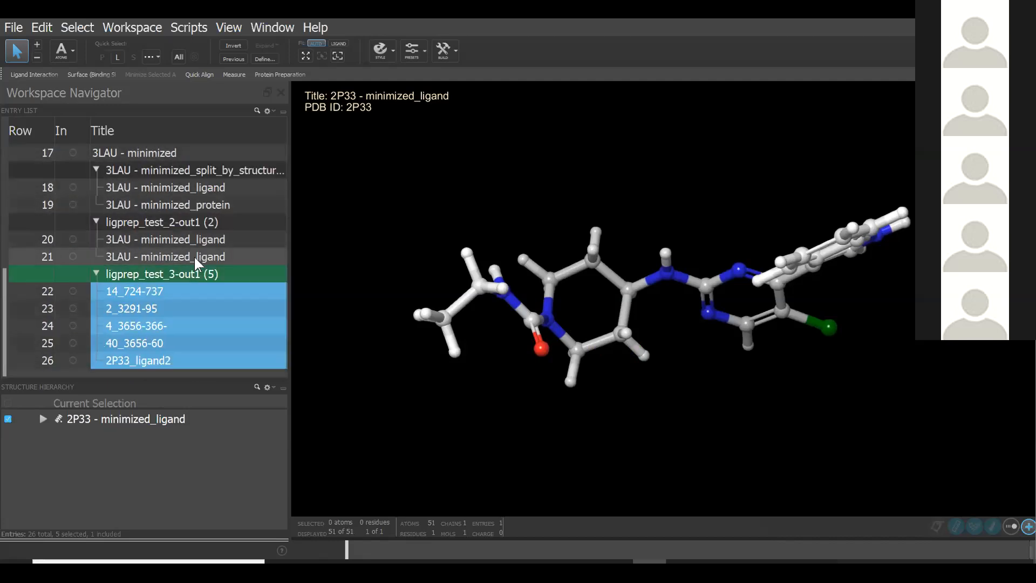
pyautogui.click(73, 292)
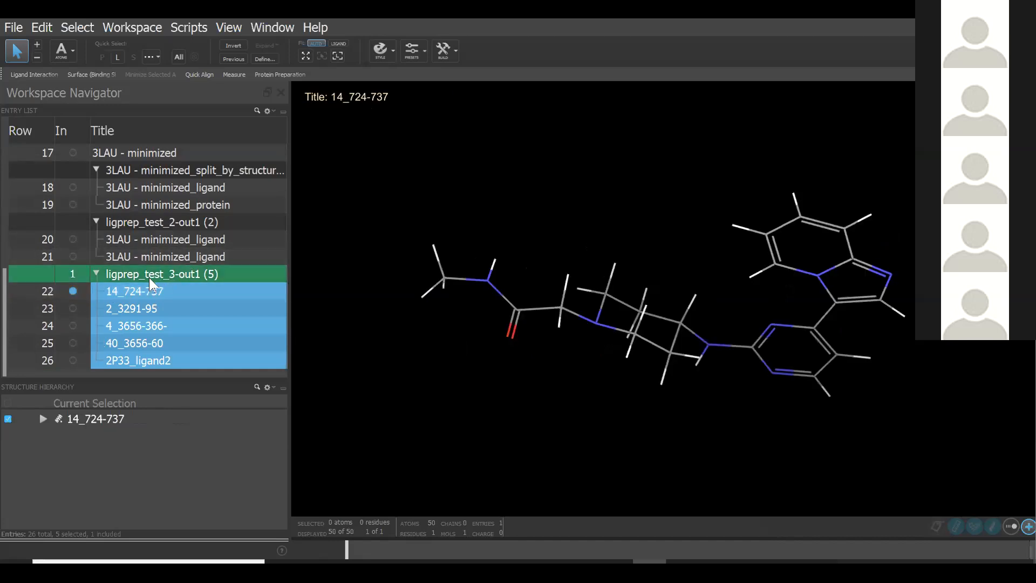
pyautogui.click(73, 309)
pyautogui.click(73, 326)
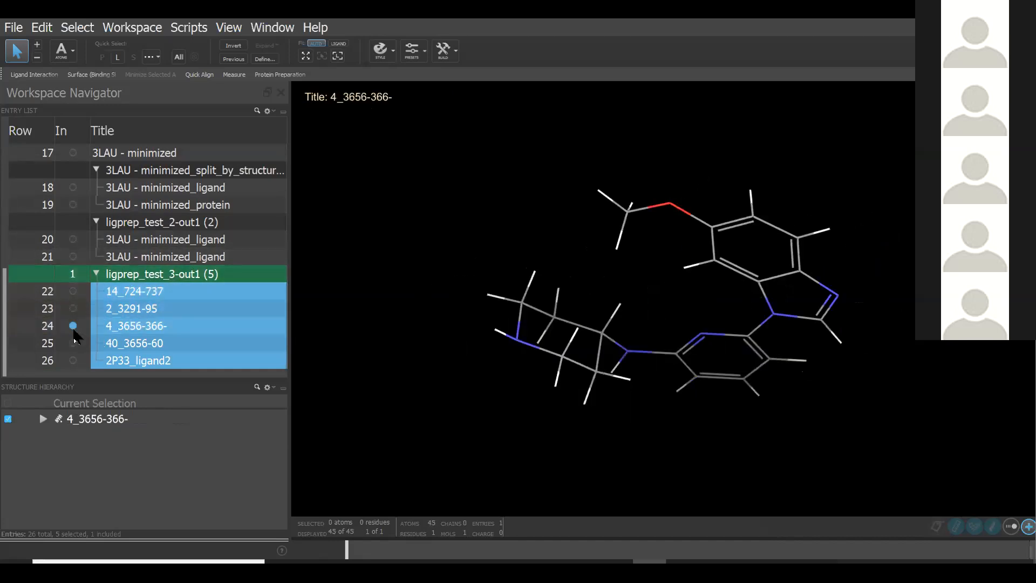
pyautogui.click(73, 343)
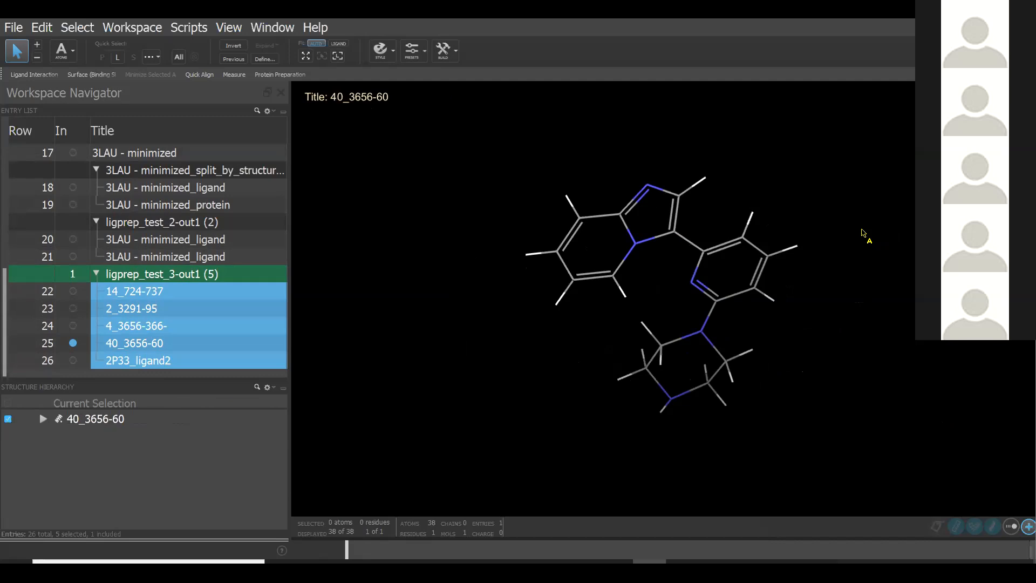
# - Switch to the presentation and advance past the acknowledgements to the closing questions slide
pyautogui.press('ctrl')
pyautogui.press('ctrl')
pyautogui.press('ctrl')
pyautogui.hotkey('alt', 'Tab')
pyautogui.click(899, 552)
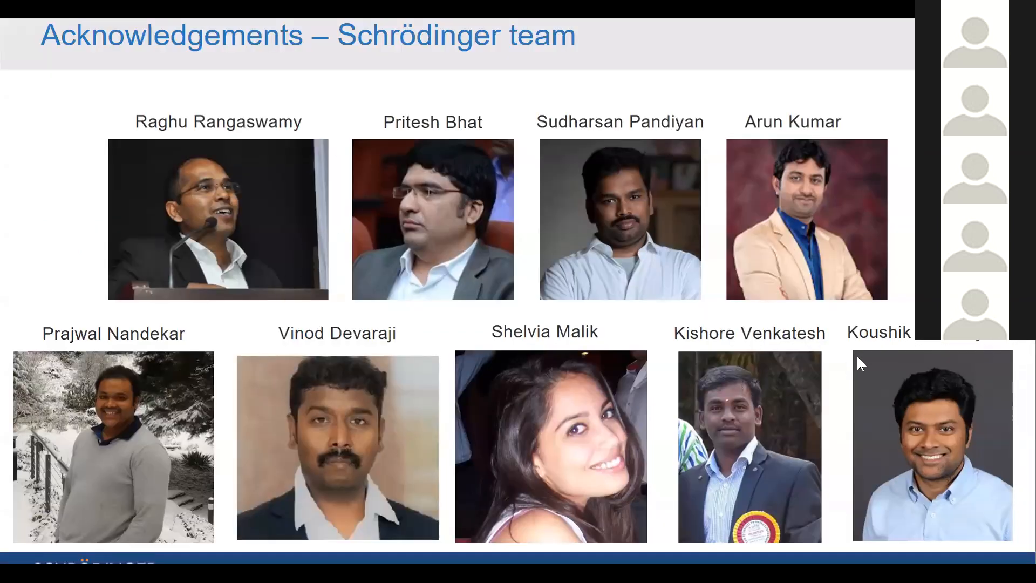
pyautogui.click(961, 427)
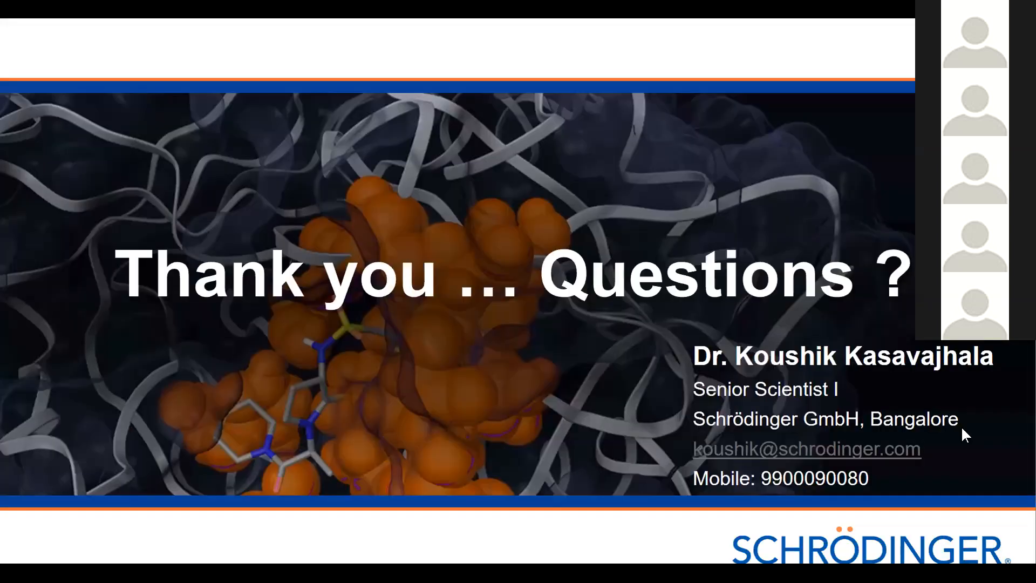
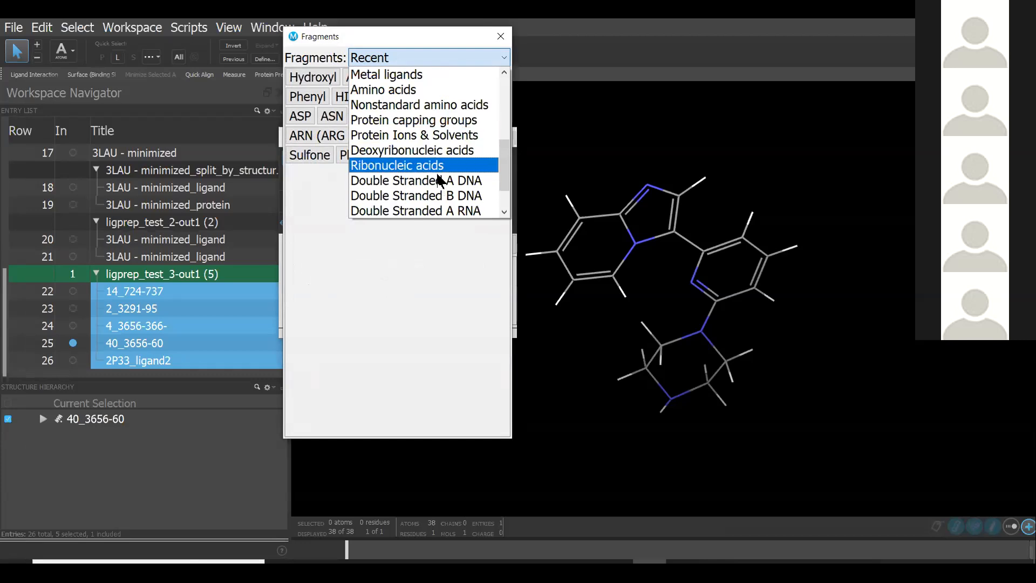
# - Show the Diverse Fragments collection in the Fragments window and browse it down to the halogen groups
pyautogui.scroll(-1, 451, 184)
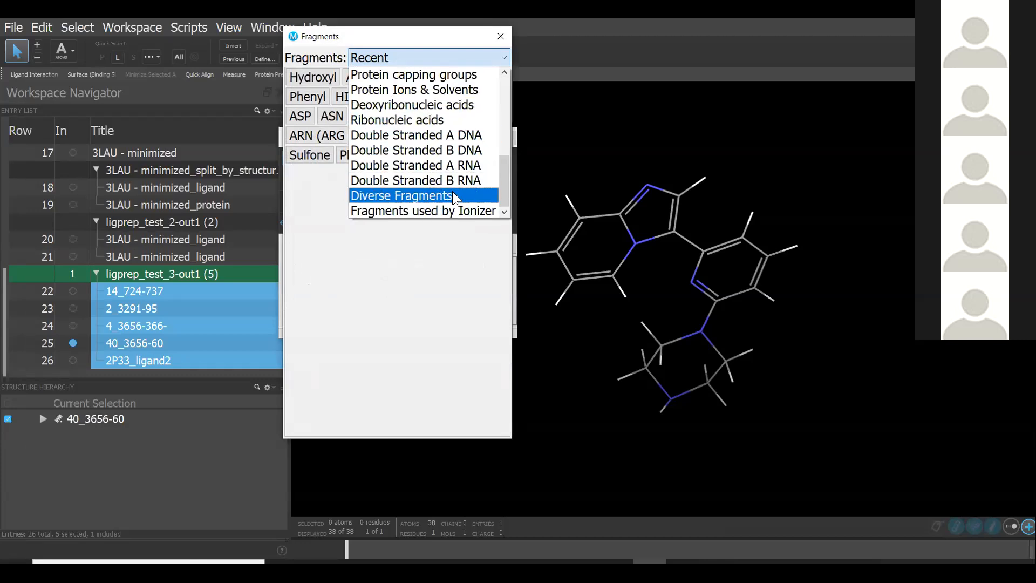
pyautogui.click(448, 195)
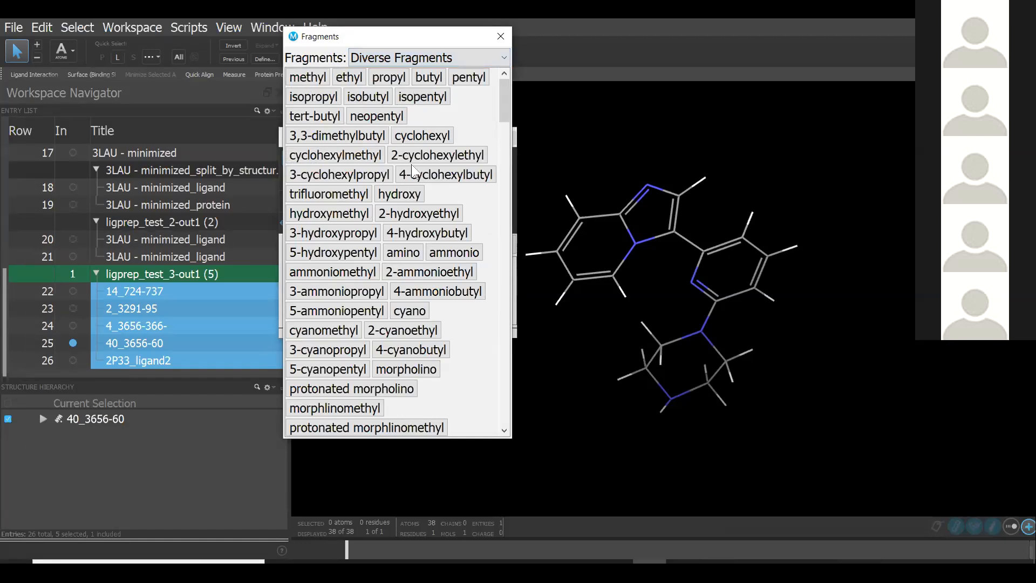
pyautogui.scroll(-7, 416, 192)
pyautogui.scroll(-18, 416, 198)
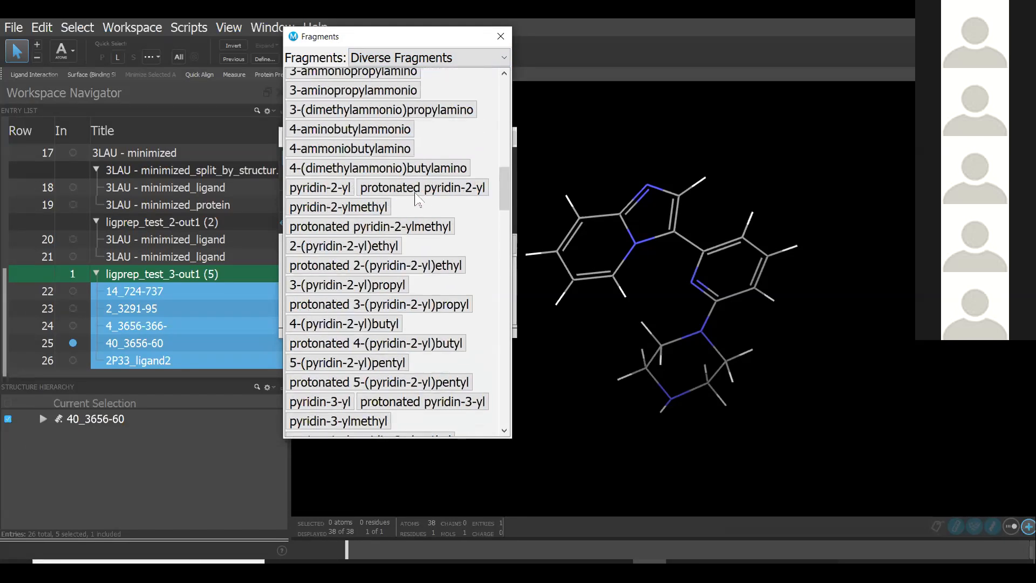
pyautogui.scroll(-6, 419, 209)
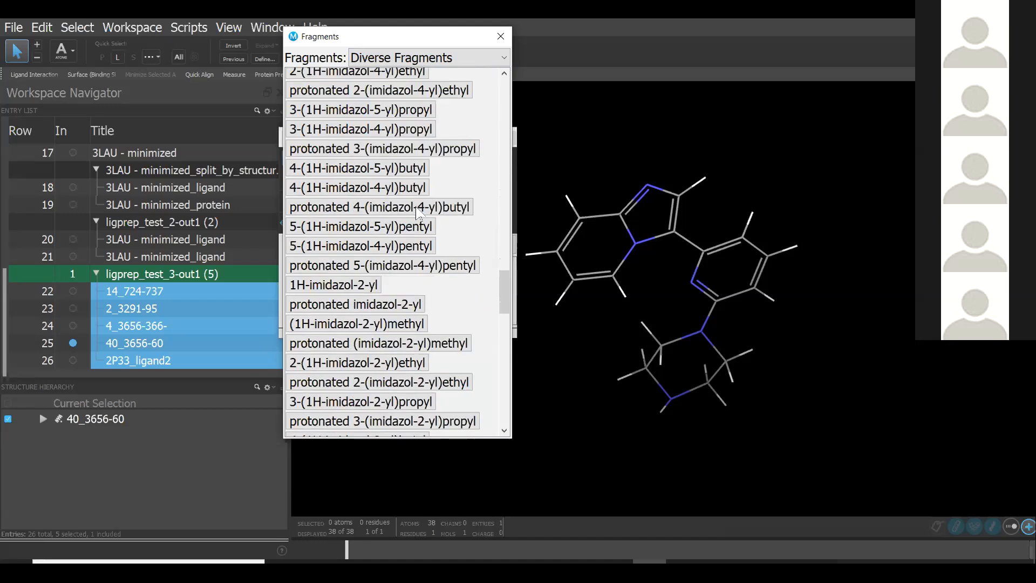
pyautogui.scroll(-6, 422, 211)
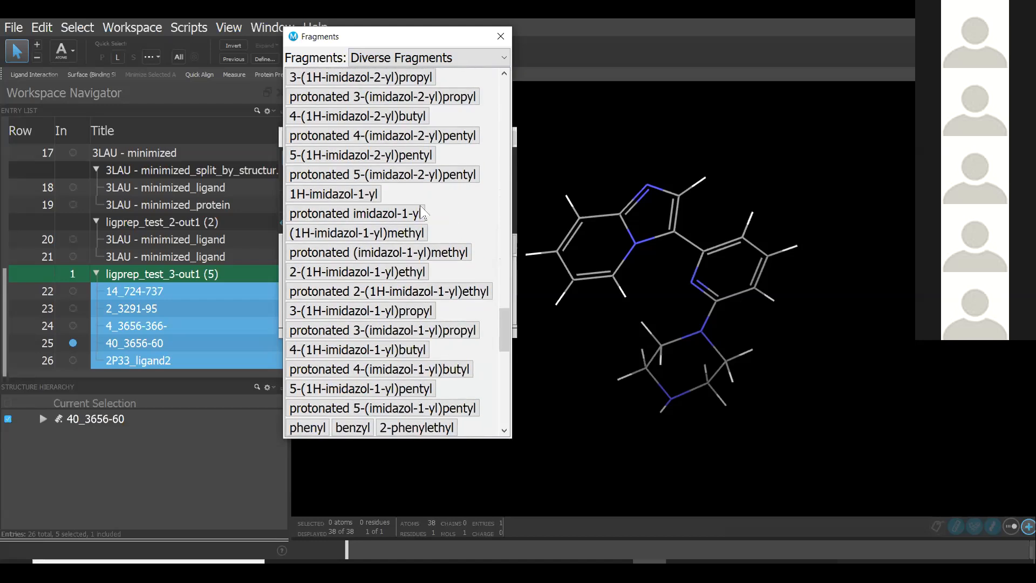
pyautogui.scroll(-6, 423, 209)
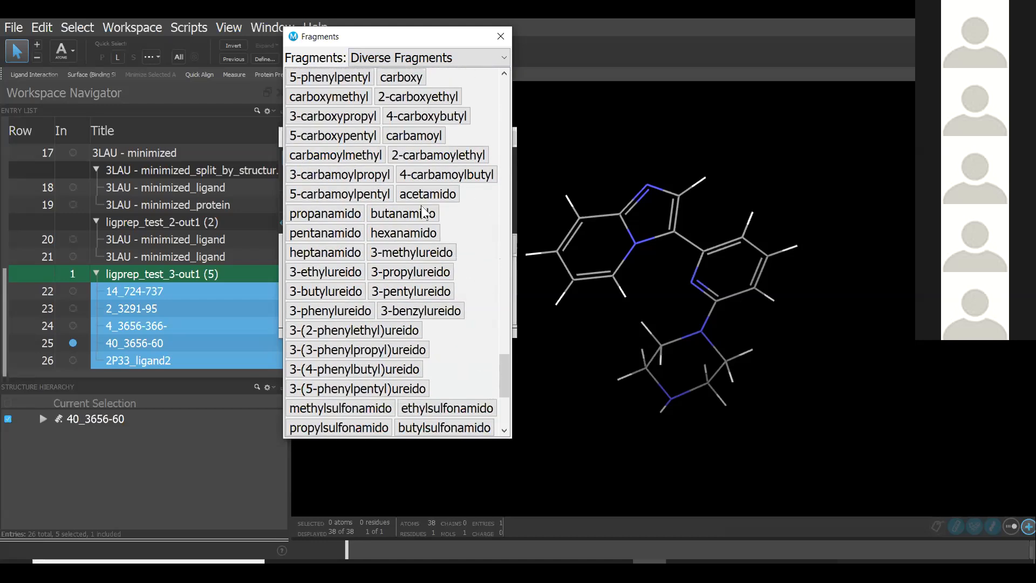
pyautogui.scroll(-1, 422, 208)
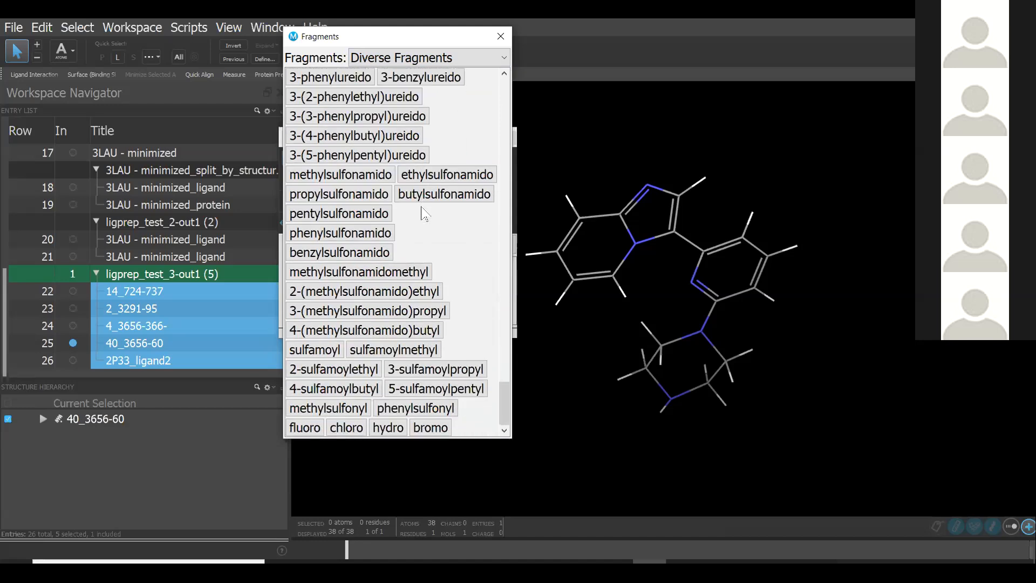
# - Look back from the sulfonamido groups to the imidazolyl fragments and close the Fragments window
pyautogui.click(432, 227)
pyautogui.press('ctrl')
pyautogui.press('ctrl')
pyautogui.press('ctrl')
pyautogui.press('ctrl')
pyautogui.press('ctrl')
pyautogui.press('ctrl')
pyautogui.press('ctrl')
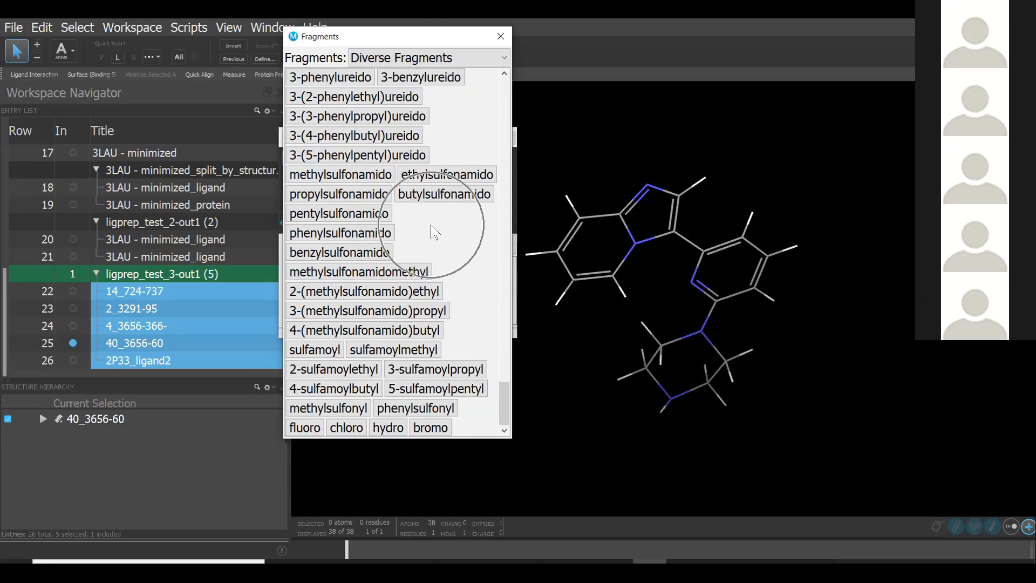
pyautogui.scroll(5, 437, 229)
pyautogui.scroll(6, 436, 227)
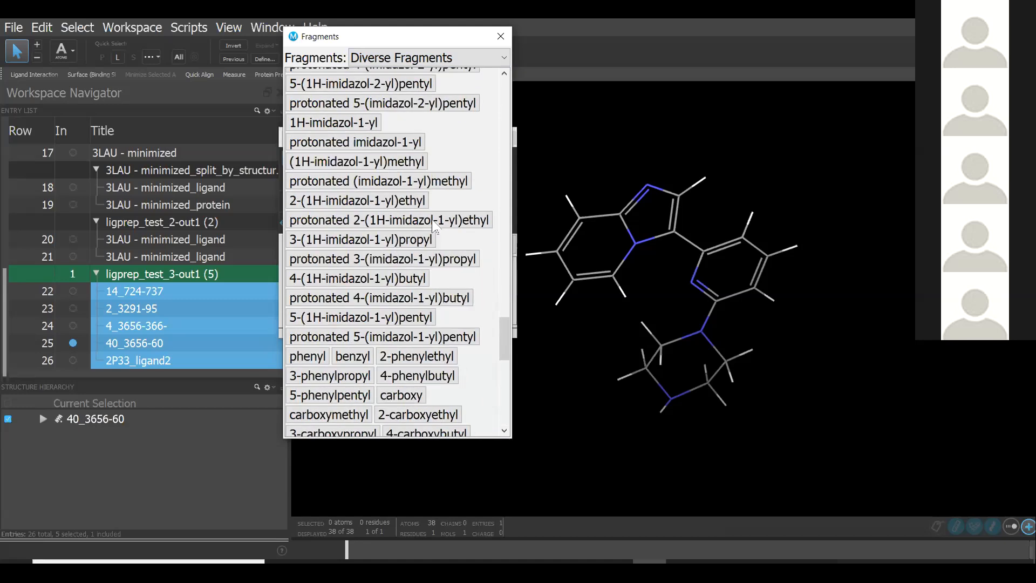
pyautogui.click(500, 36)
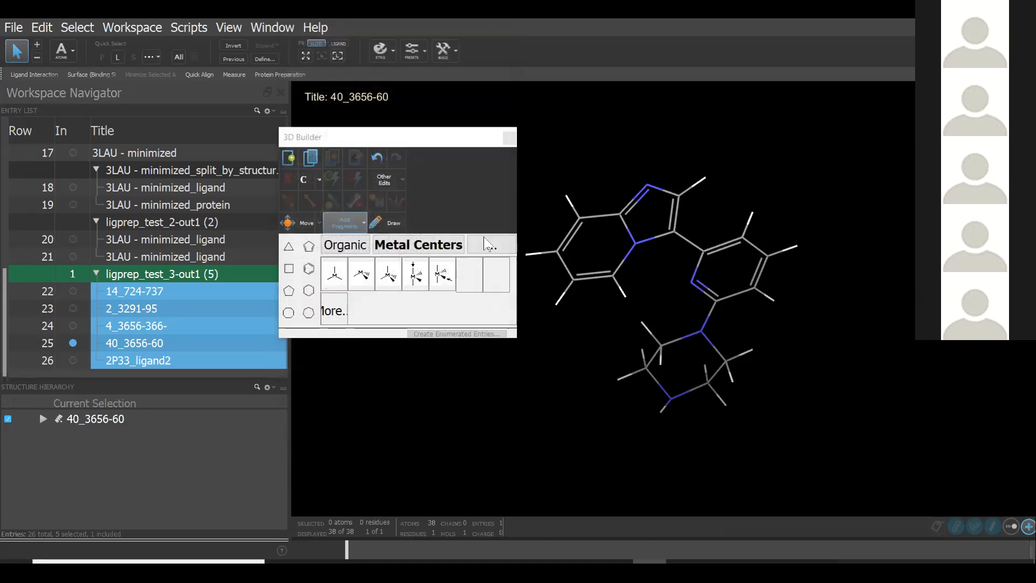
# - Reopen the 3D Builder's fragment library, browse Diverse Fragments back to the morpholino groups, and close both windows
pyautogui.press('ctrl')
pyautogui.press('ctrl')
pyautogui.click(495, 252)
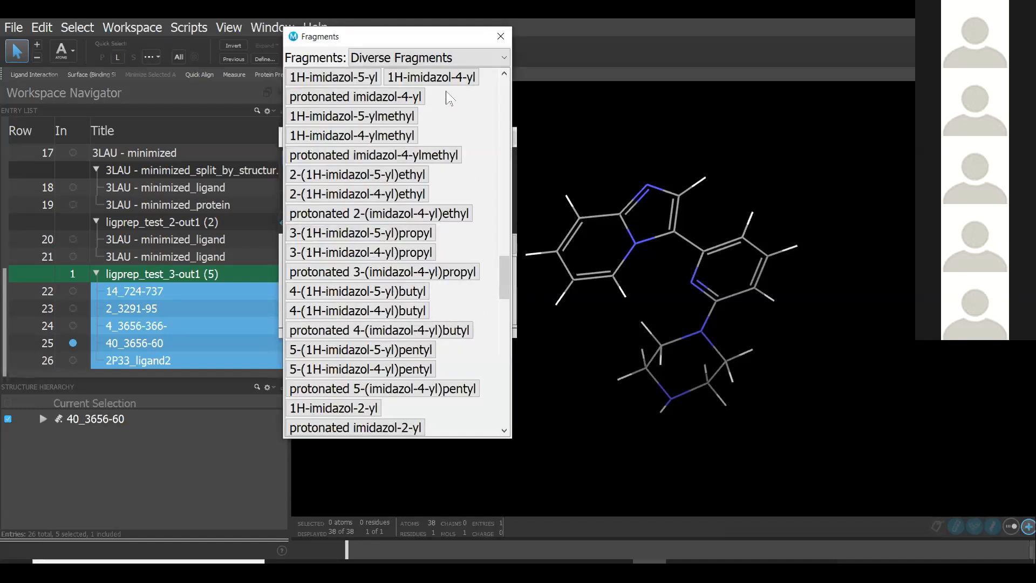
pyautogui.scroll(-6, 455, 122)
pyautogui.scroll(15, 452, 131)
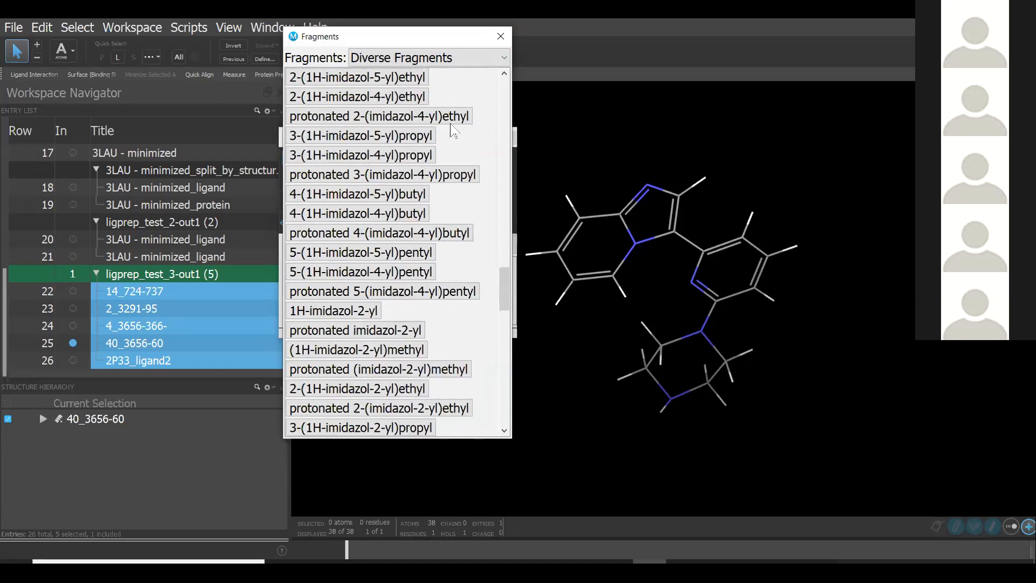
pyautogui.scroll(3, 452, 131)
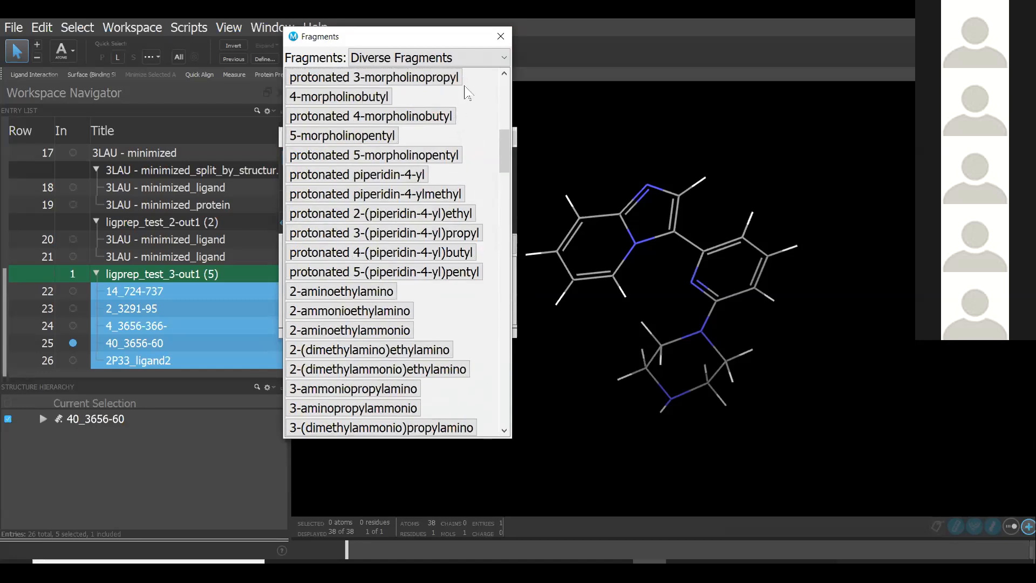
pyautogui.scroll(10, 468, 93)
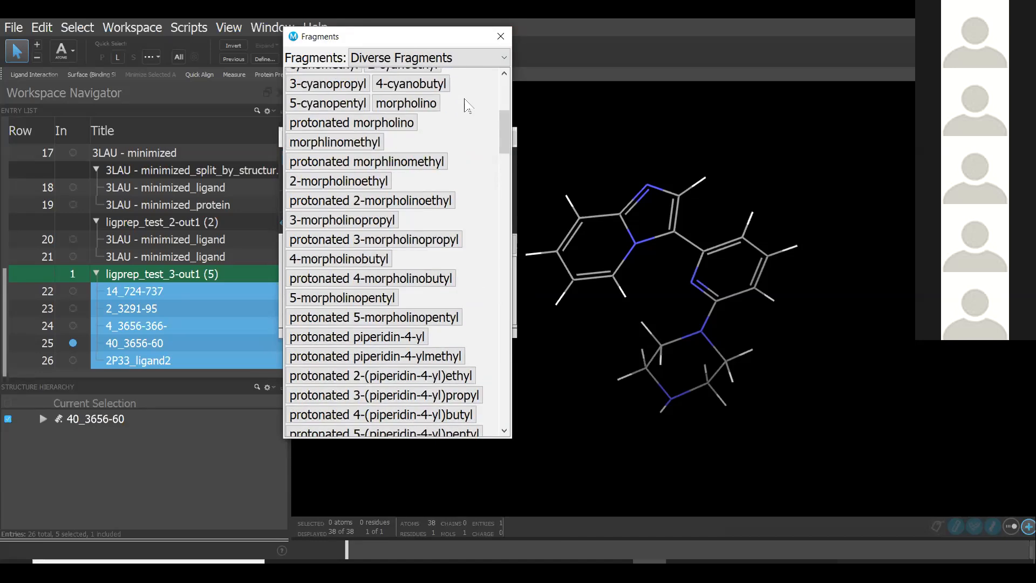
pyautogui.click(501, 36)
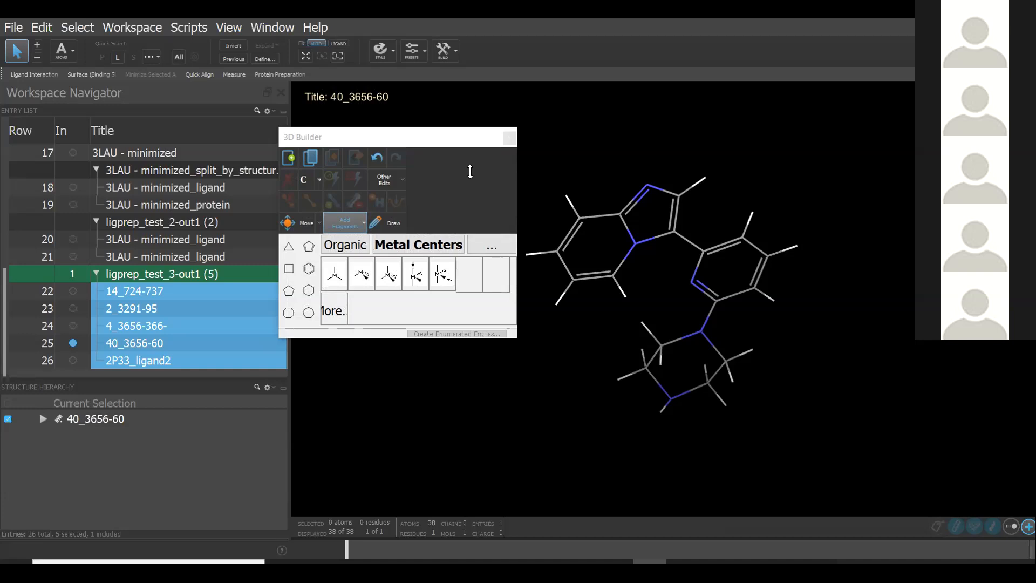
pyautogui.click(509, 137)
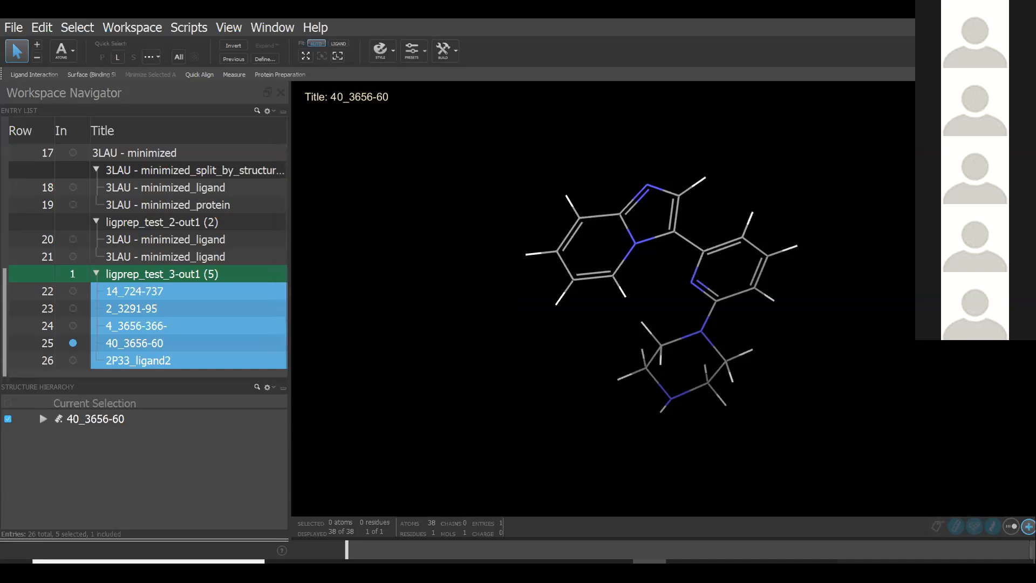
# - Open the Protein Preparation Wizard and review its Import and Process and Review and Modify settings
pyautogui.click(1014, 51)
pyautogui.click(820, 131)
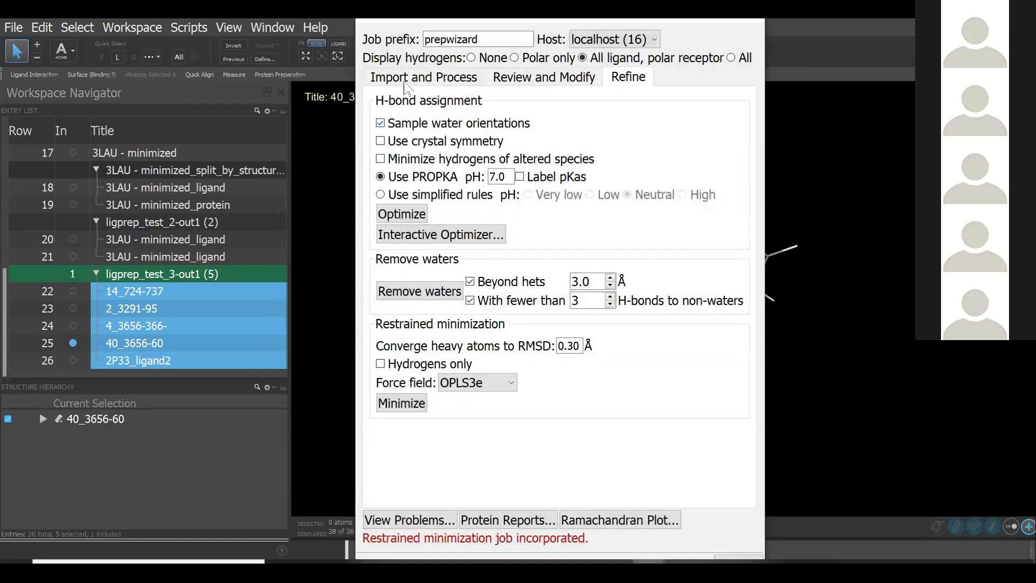
pyautogui.click(405, 79)
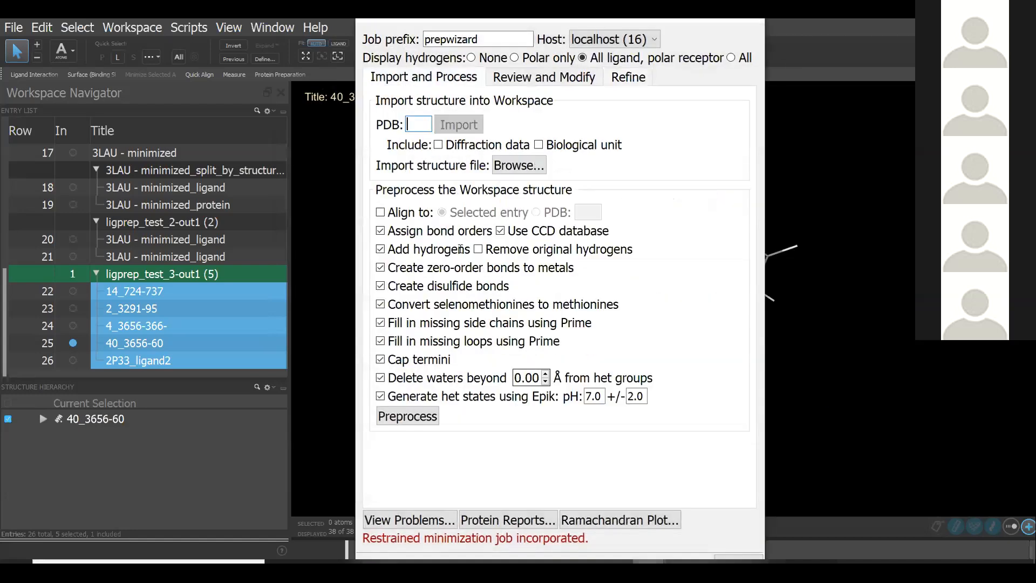
pyautogui.click(504, 378)
pyautogui.click(517, 79)
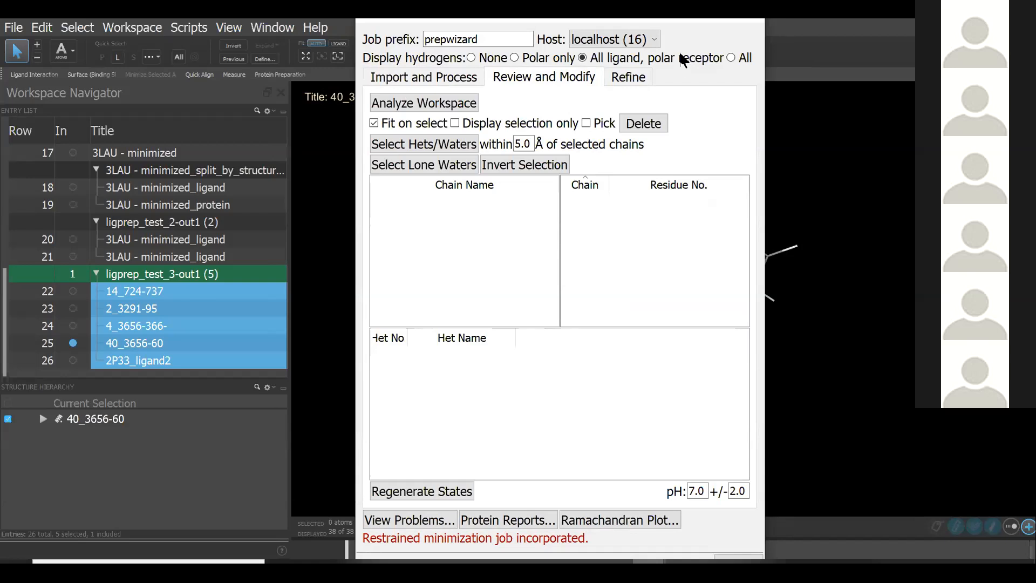
# - Dismiss the preparation wizard, switch to the OneNote ProPrep checklist and review its species and wild-type or mutant items
pyautogui.click(697, 21)
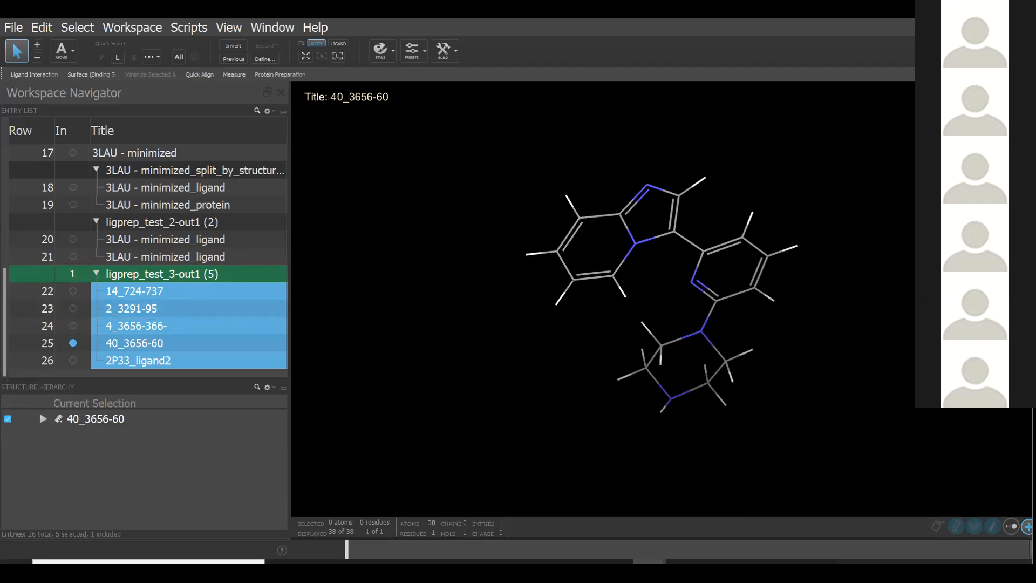
pyautogui.click(616, 562)
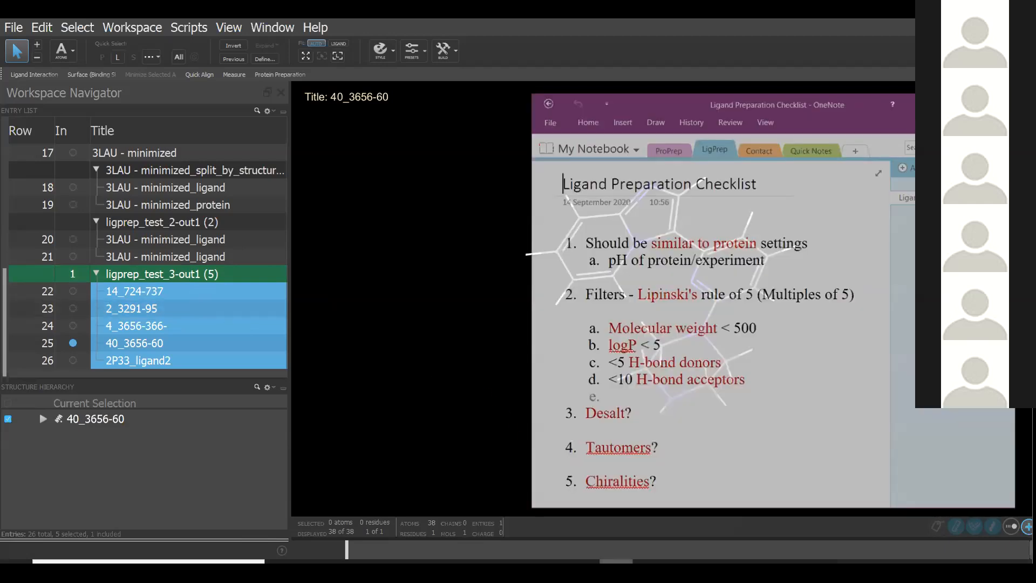
pyautogui.click(671, 121)
pyautogui.click(785, 316)
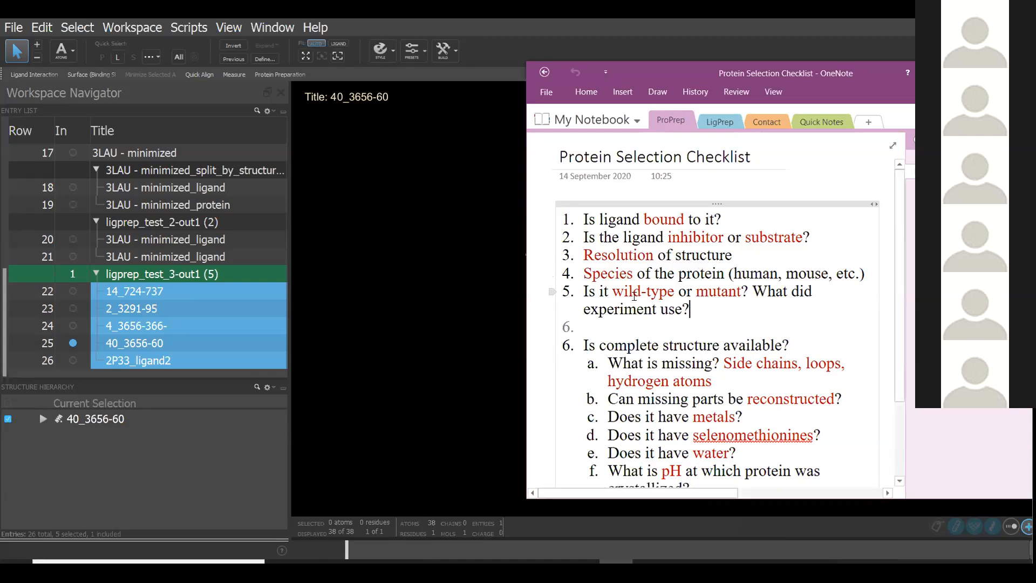
pyautogui.tripleClick(614, 275)
pyautogui.click(638, 277)
pyautogui.doubleClick(610, 274)
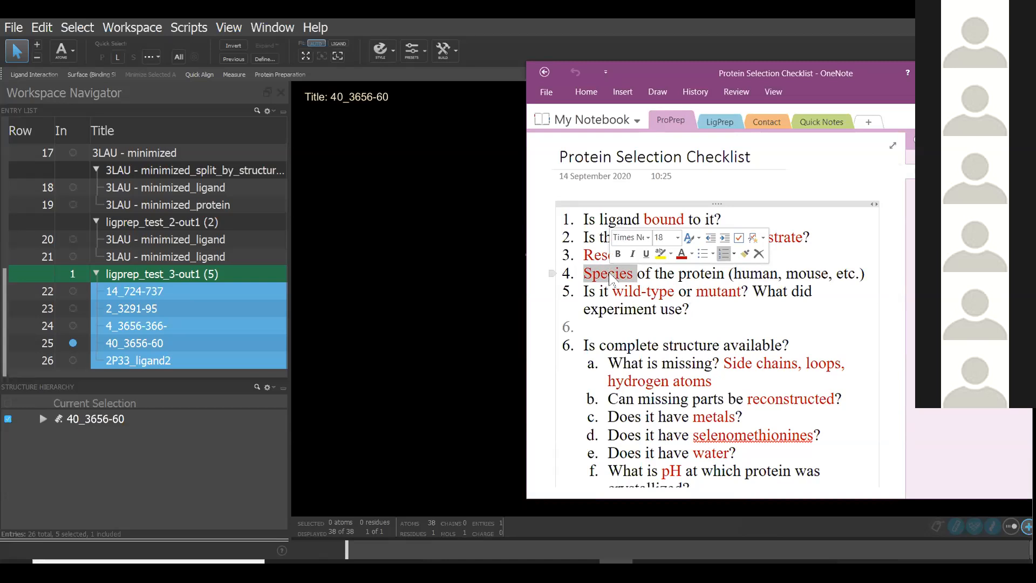
pyautogui.click(638, 292)
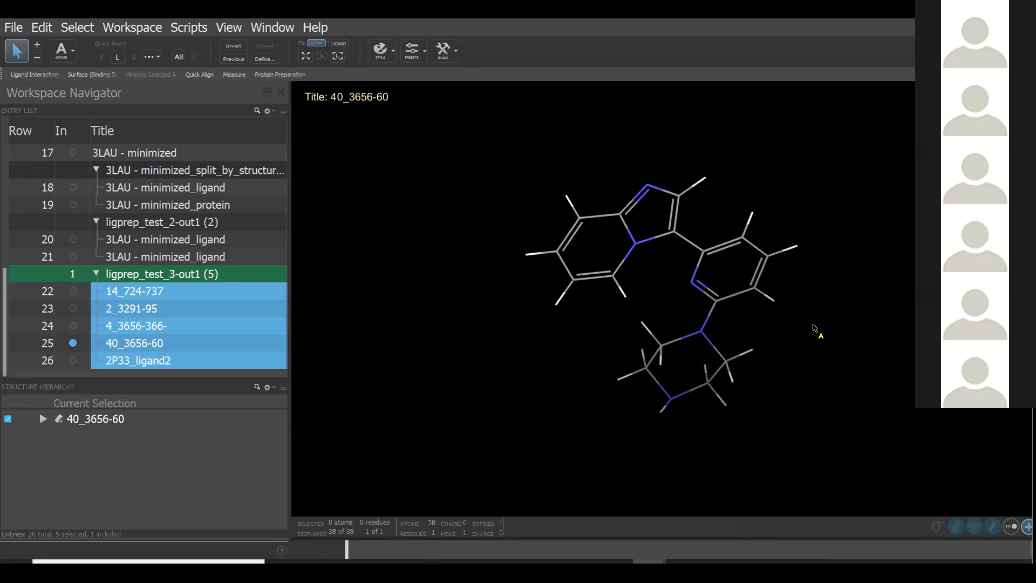
# - Display the 2P33 entry with a preset showing coloured ribbons and a ball-and-stick ligand, and examine the ligand in its binding site
pyautogui.scroll(5, 95, 232)
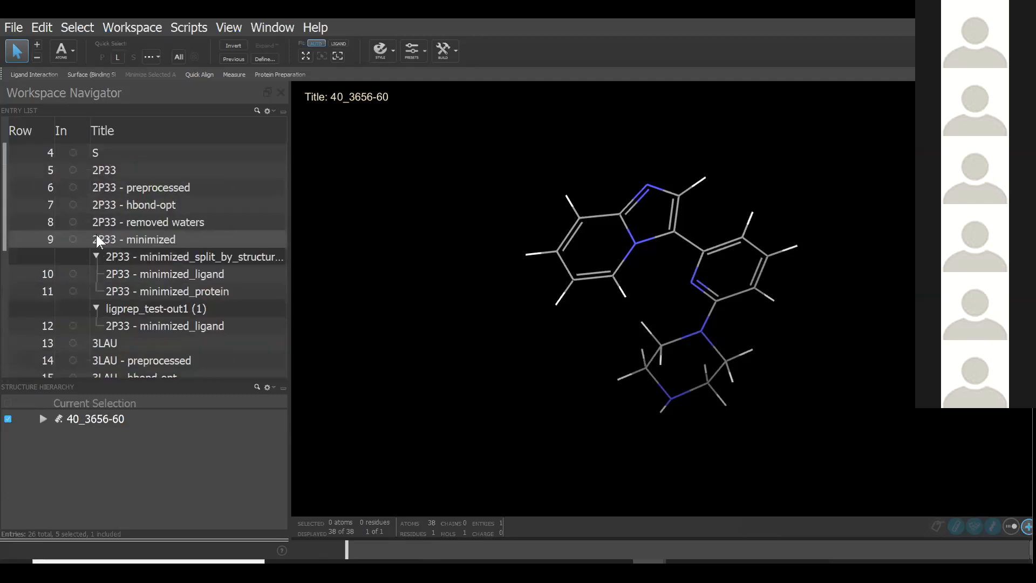
pyautogui.click(73, 170)
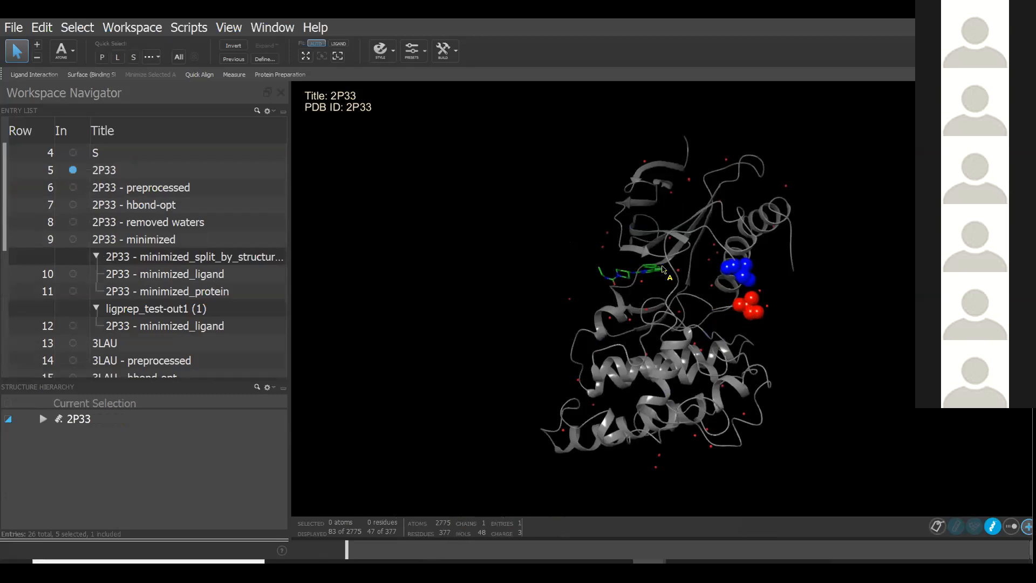
pyautogui.scroll(2, 734, 221)
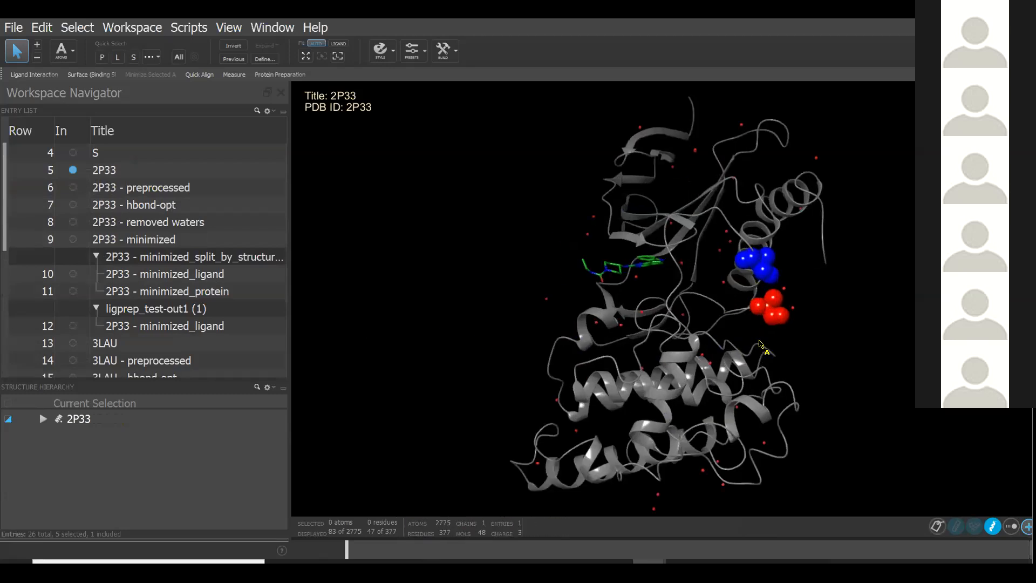
pyautogui.moveTo(600, 319); pyautogui.dragTo(756, 368, button='middle')
pyautogui.click(417, 53)
pyautogui.click(424, 77)
pyautogui.moveTo(727, 320); pyautogui.dragTo(624, 254, button='middle')
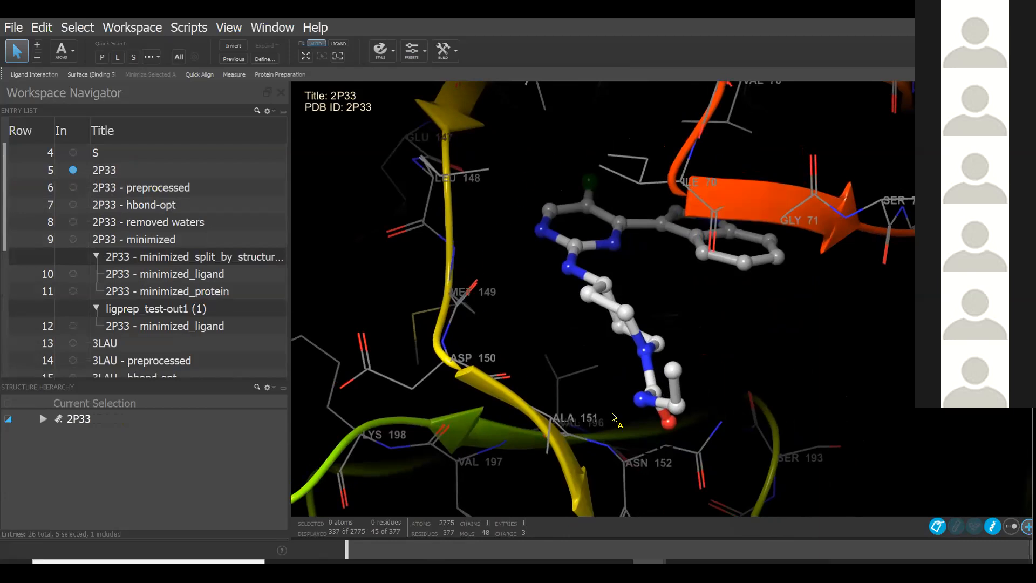
pyautogui.moveTo(759, 345); pyautogui.dragTo(730, 317, button='middle')
pyautogui.moveTo(804, 352); pyautogui.dragTo(733, 317)
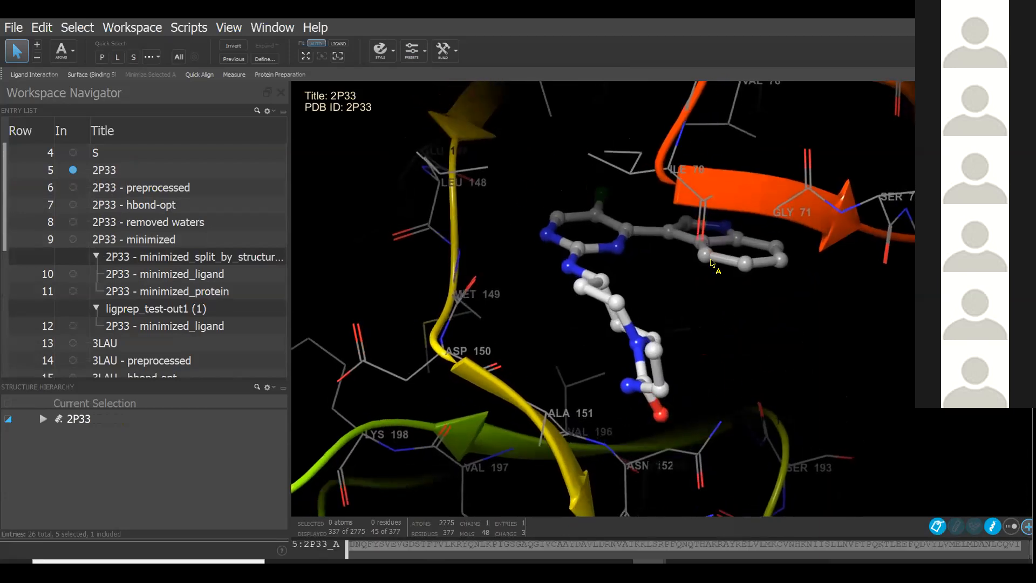
pyautogui.moveTo(696, 319)
pyautogui.mouseDown(button='middle')
pyautogui.moveTo(711, 289)
pyautogui.moveTo(763, 319)
pyautogui.moveTo(711, 307)
pyautogui.mouseUp(button='middle')
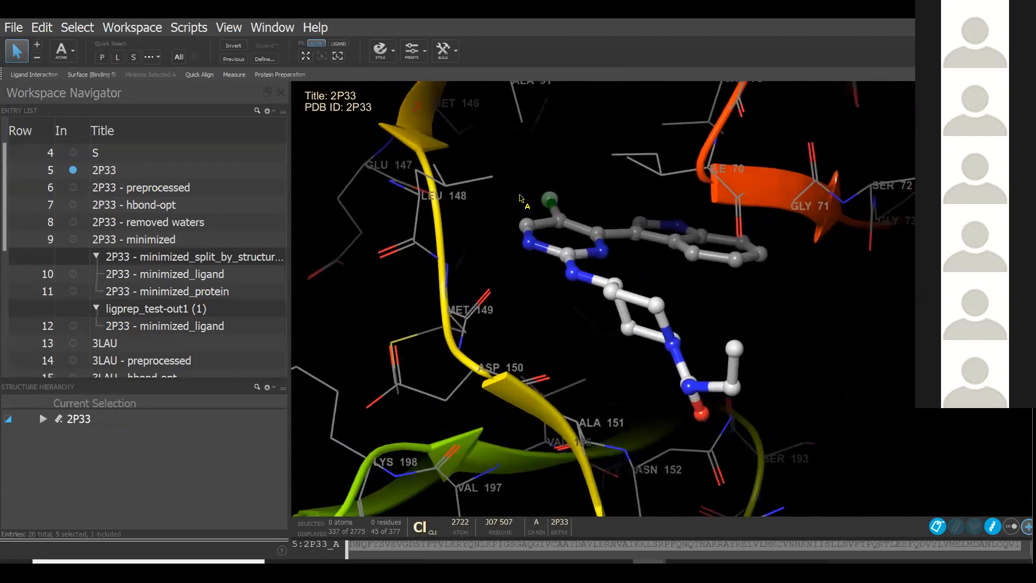
pyautogui.moveTo(787, 324); pyautogui.dragTo(705, 410, button='middle')
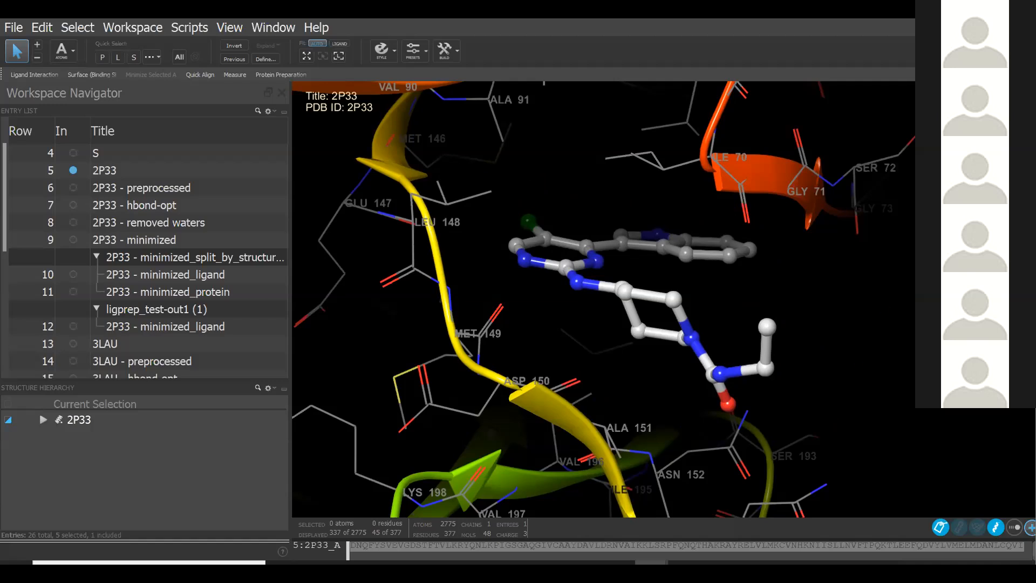
# - Search the task list for the WaterMap tools and dismiss the results
pyautogui.click(1016, 52)
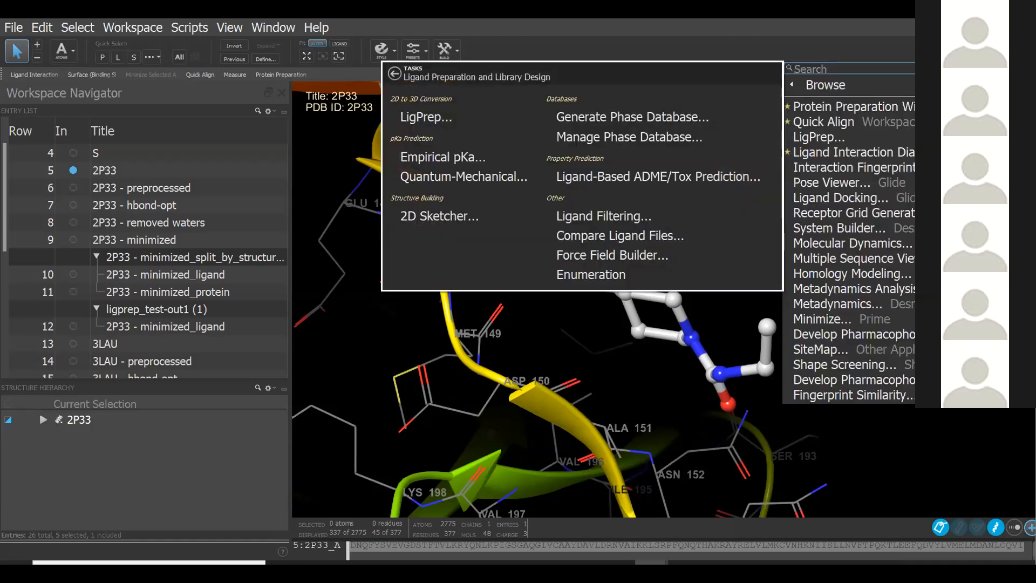
pyautogui.write('W')
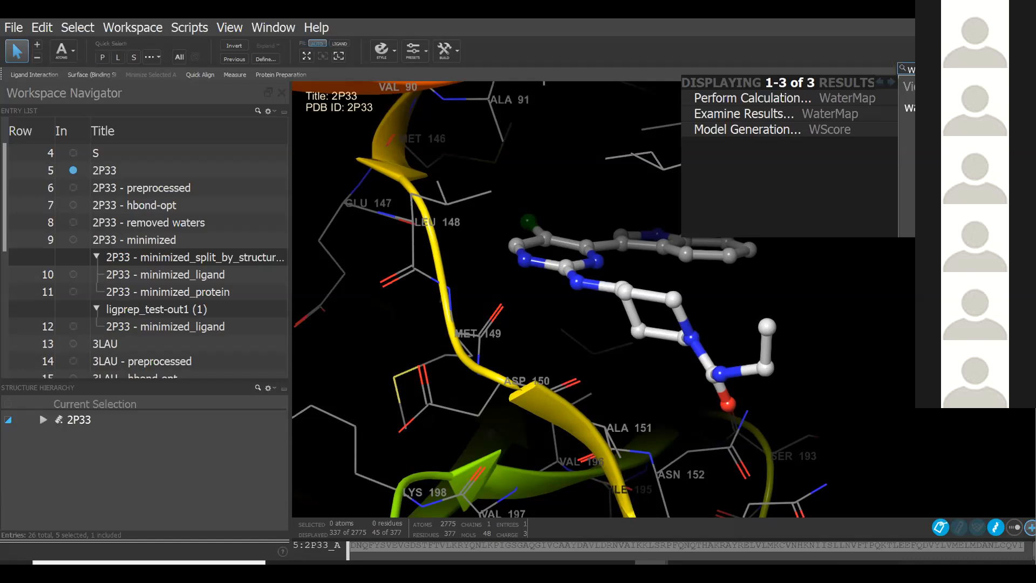
pyautogui.click(885, 300)
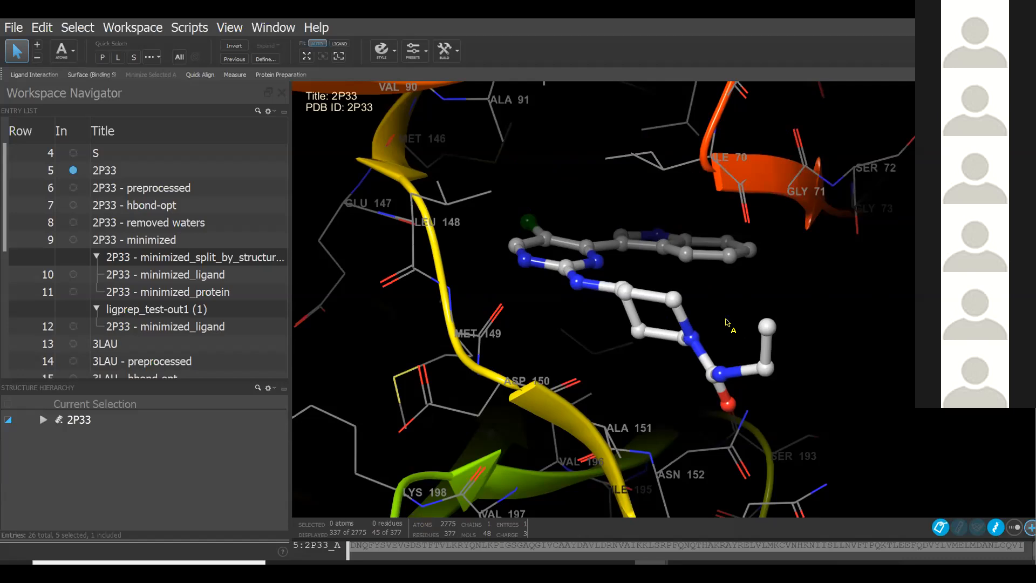
# - Compare the 2P33 ligand's binding site with the surrounding protein fold and dismiss the Protein Preparation Wizard
pyautogui.scroll(-2, 714, 290)
pyautogui.scroll(-3, 714, 290)
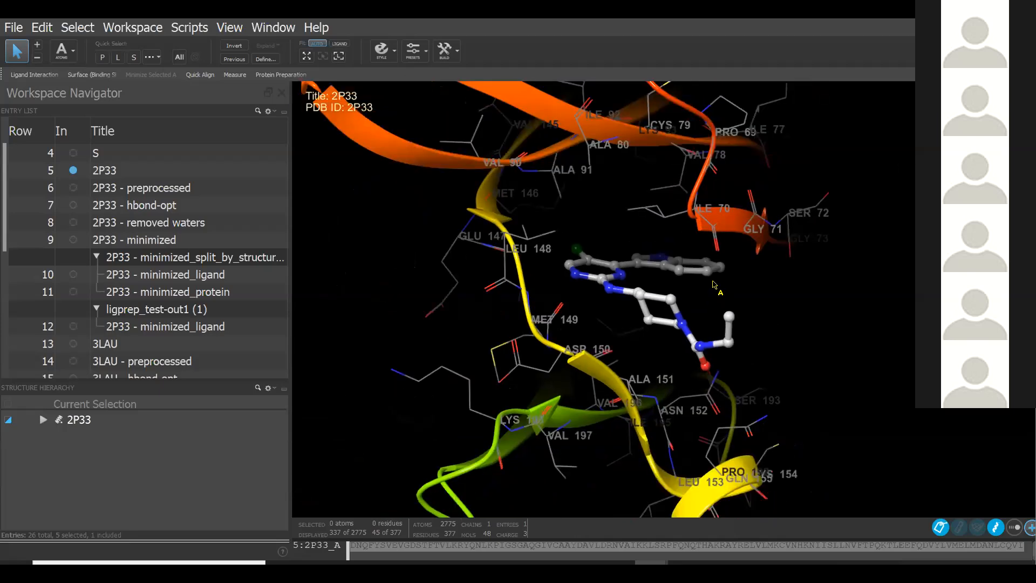
pyautogui.scroll(-1, 713, 281)
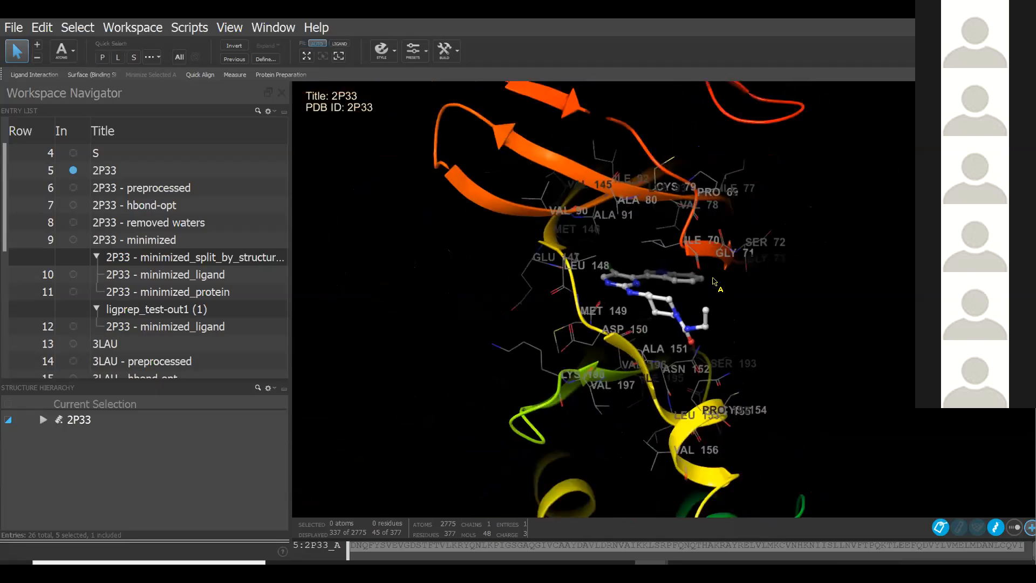
pyautogui.scroll(-1, 713, 282)
pyautogui.scroll(-1, 714, 282)
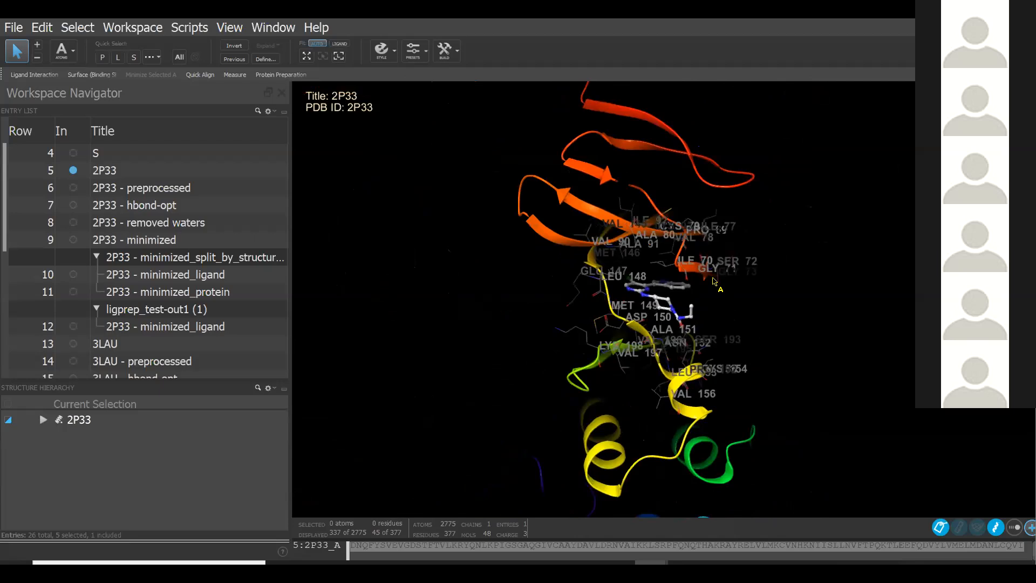
pyautogui.scroll(4, 713, 282)
pyautogui.scroll(1, 713, 282)
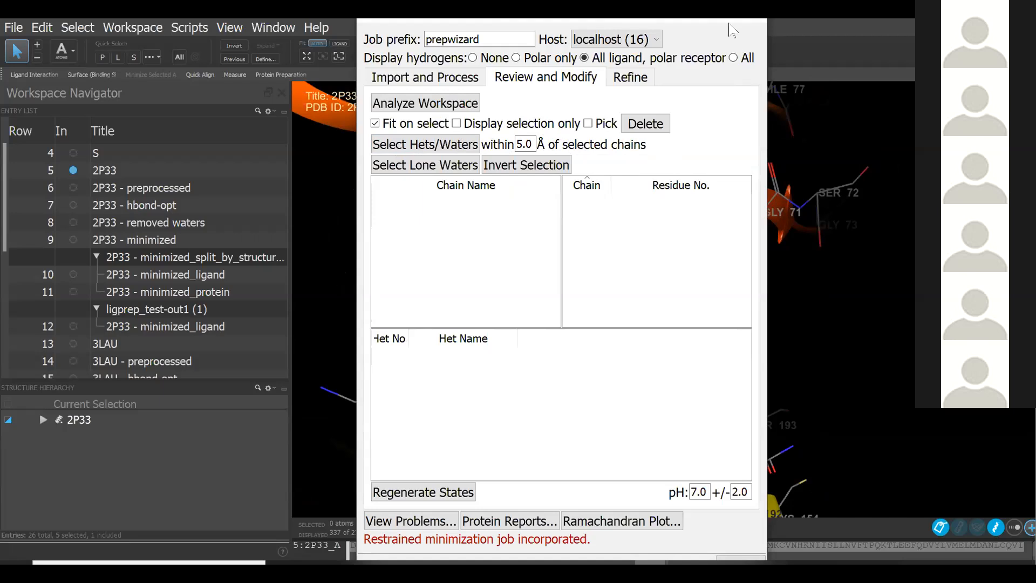
pyautogui.click(678, 12)
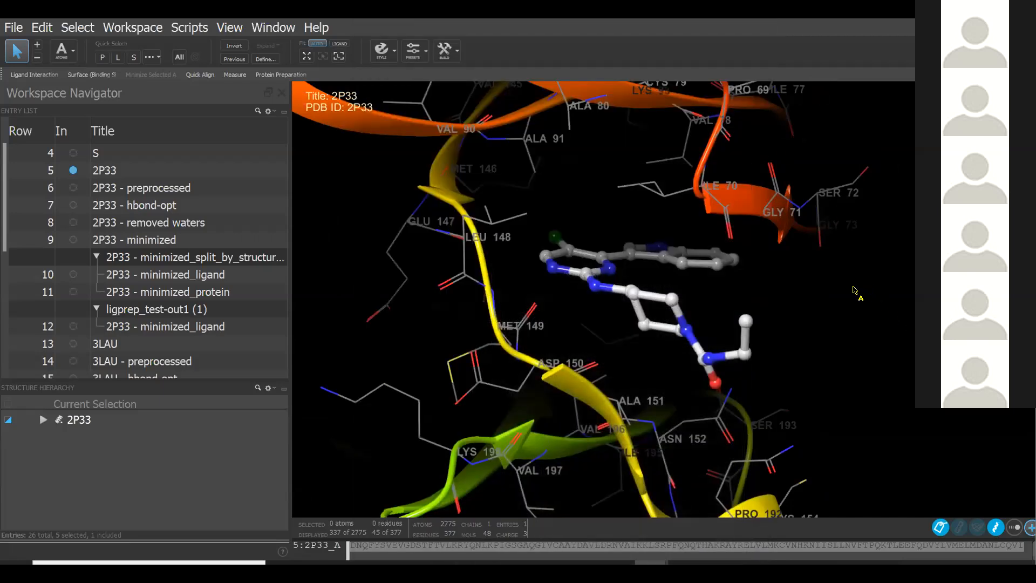
# - Hide the residue labels on 2P33, and review the preprocessing options under Import and Process in the Protein Preparation Wizard
pyautogui.scroll(-5, 810, 288)
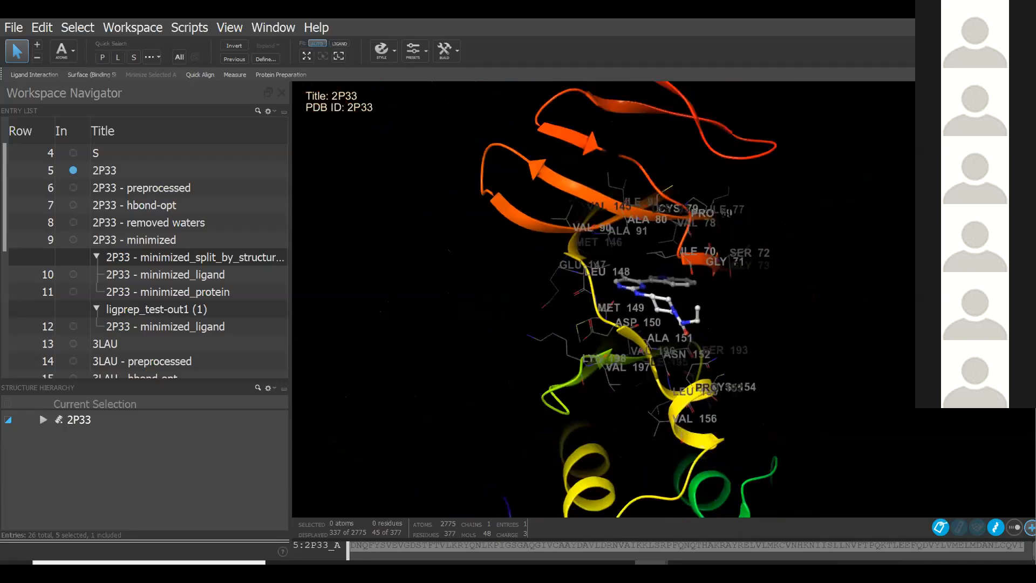
pyautogui.scroll(-2, 810, 288)
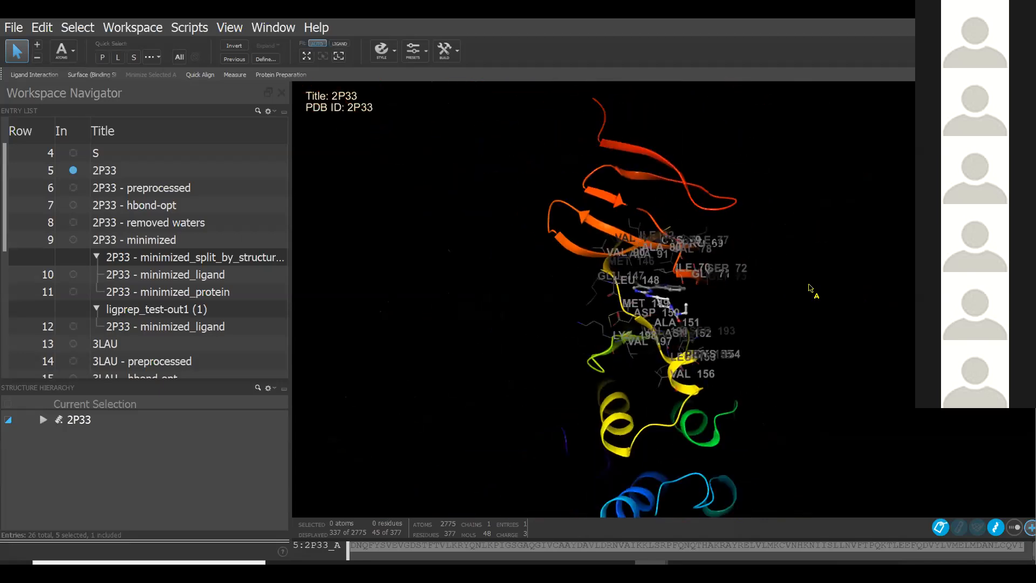
pyautogui.scroll(-1, 810, 287)
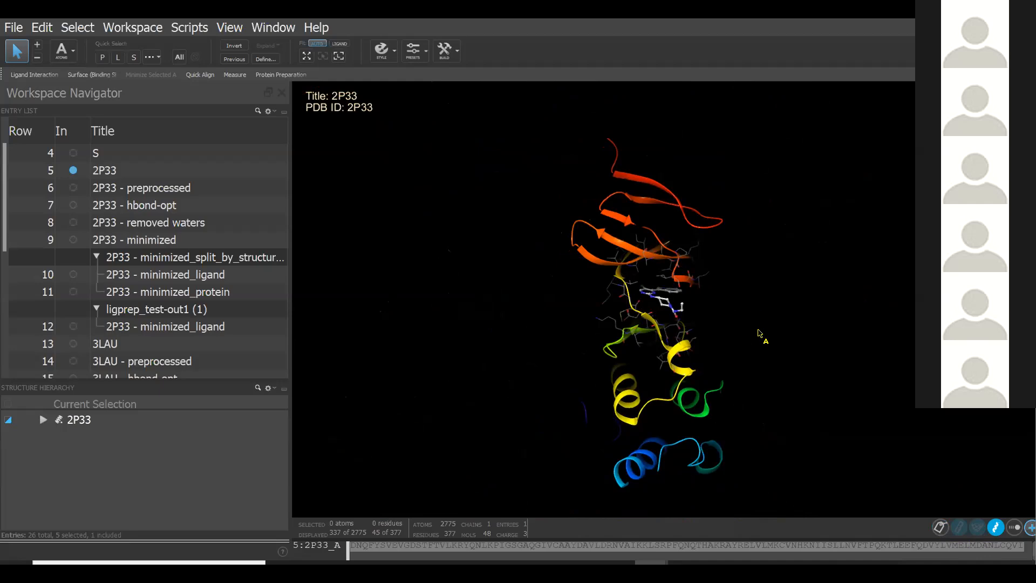
pyautogui.scroll(2, 759, 334)
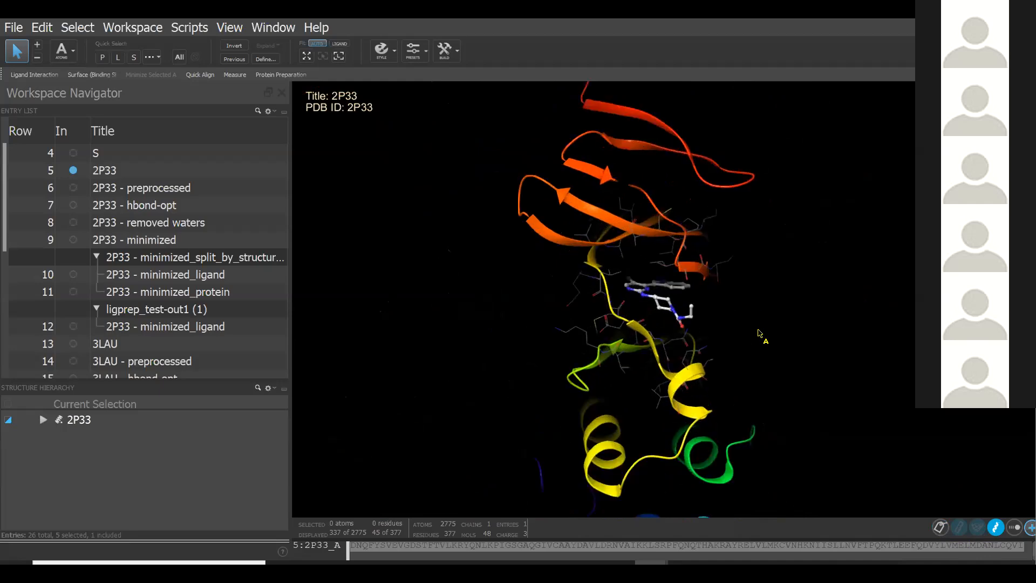
pyautogui.scroll(3, 759, 333)
pyautogui.scroll(2, 759, 334)
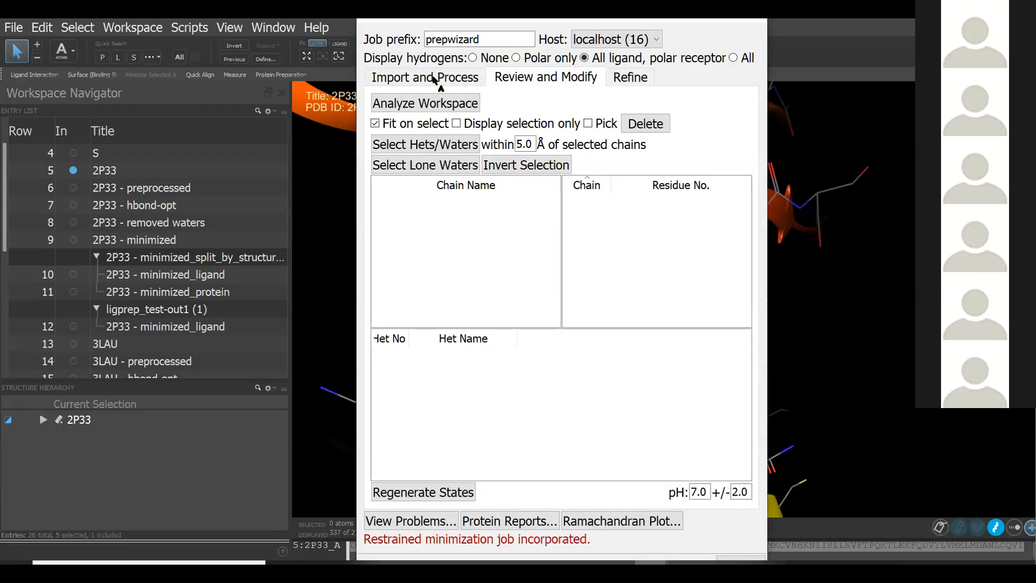
pyautogui.click(435, 78)
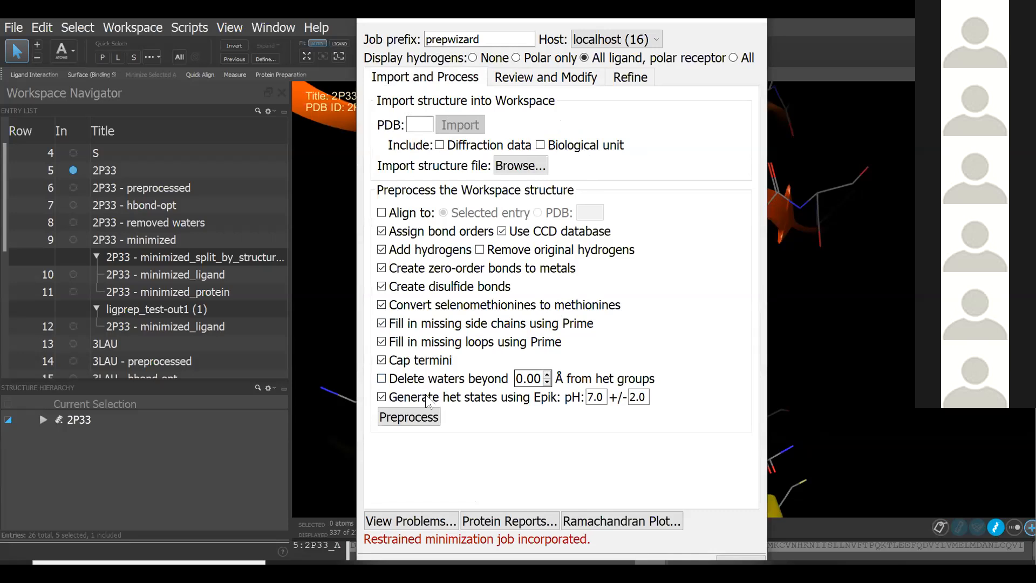
pyautogui.click(751, 24)
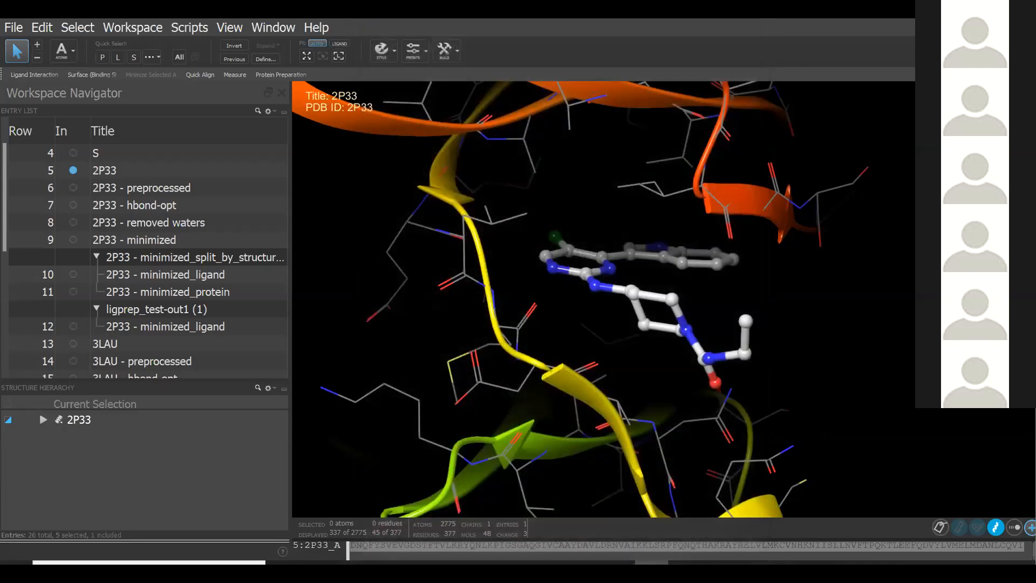
# - Search the task list for "protein rel" and open the Protein Reliability Report
pyautogui.write('W')
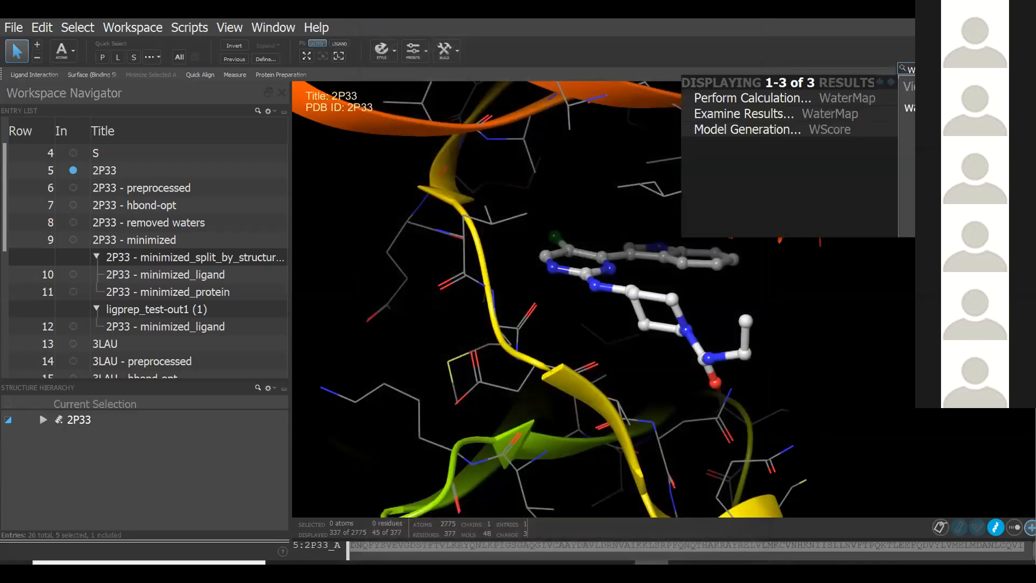
pyautogui.press('BackSpace')
pyautogui.write('p')
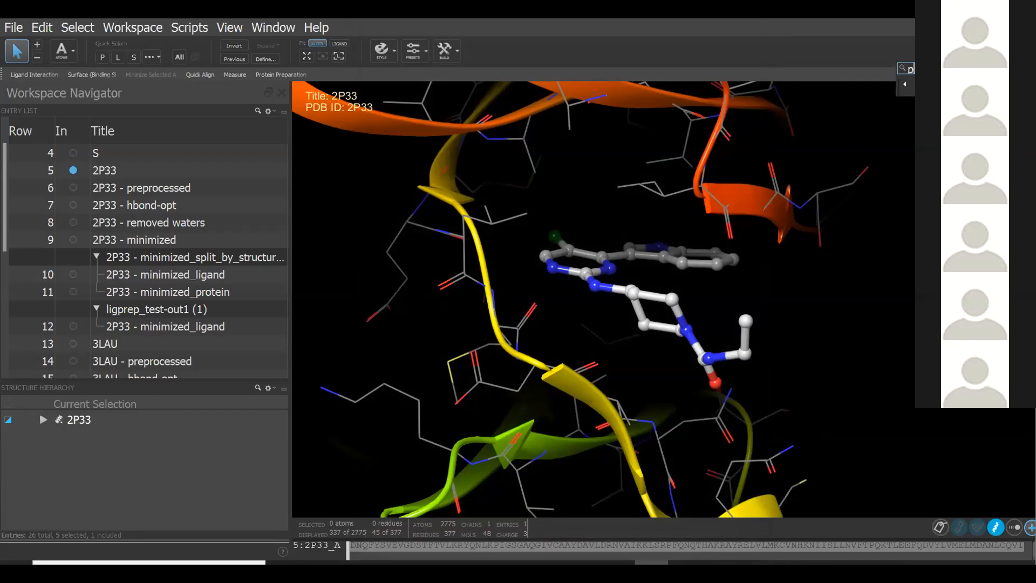
pyautogui.write('rotein rel')
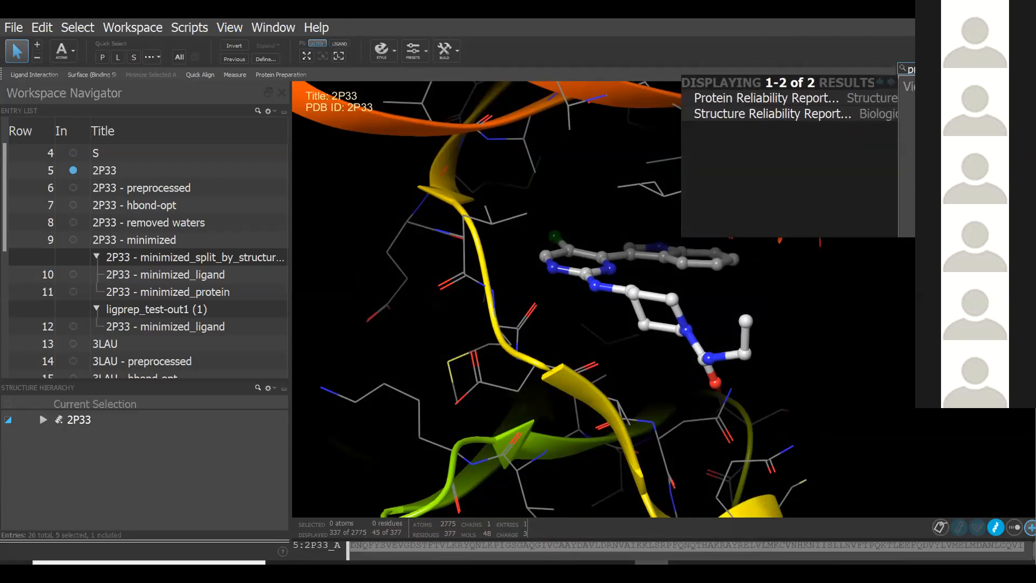
pyautogui.click(725, 93)
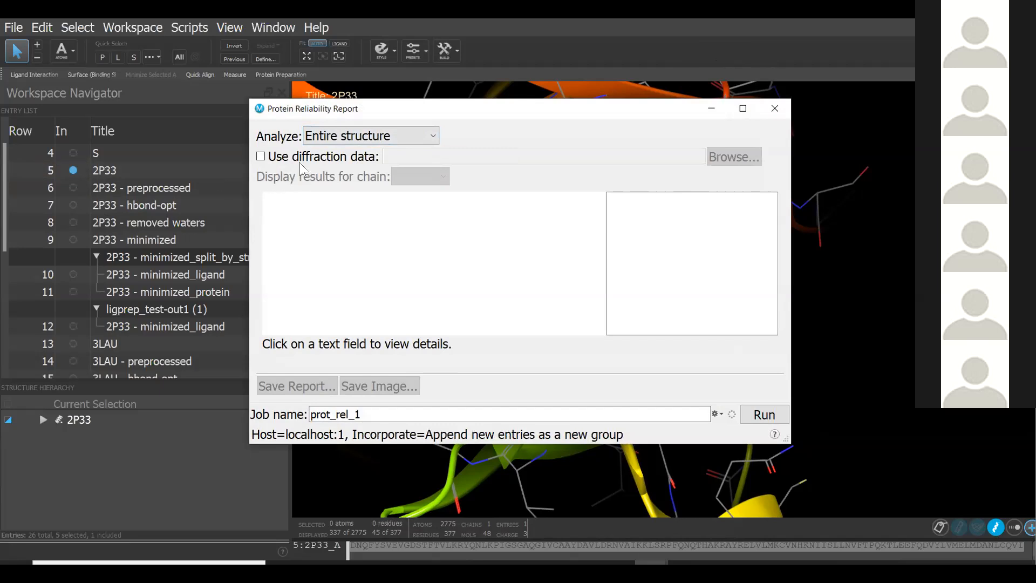
# - Run the reliability report job prot_rel_1 on the entire 2P33 structure and minimize the report window
pyautogui.click(370, 135)
pyautogui.click(371, 135)
pyautogui.click(118, 170)
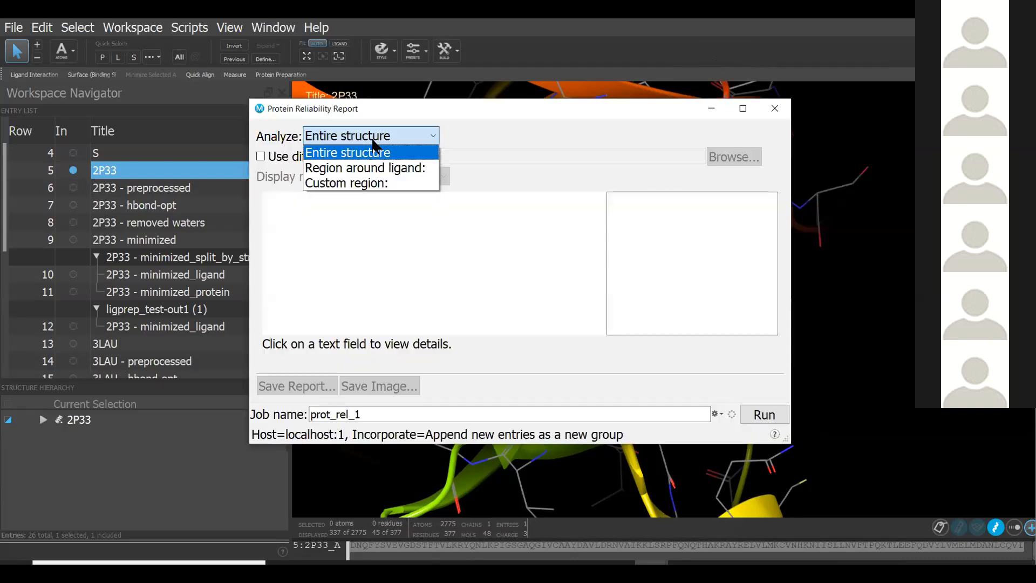
pyautogui.click(375, 152)
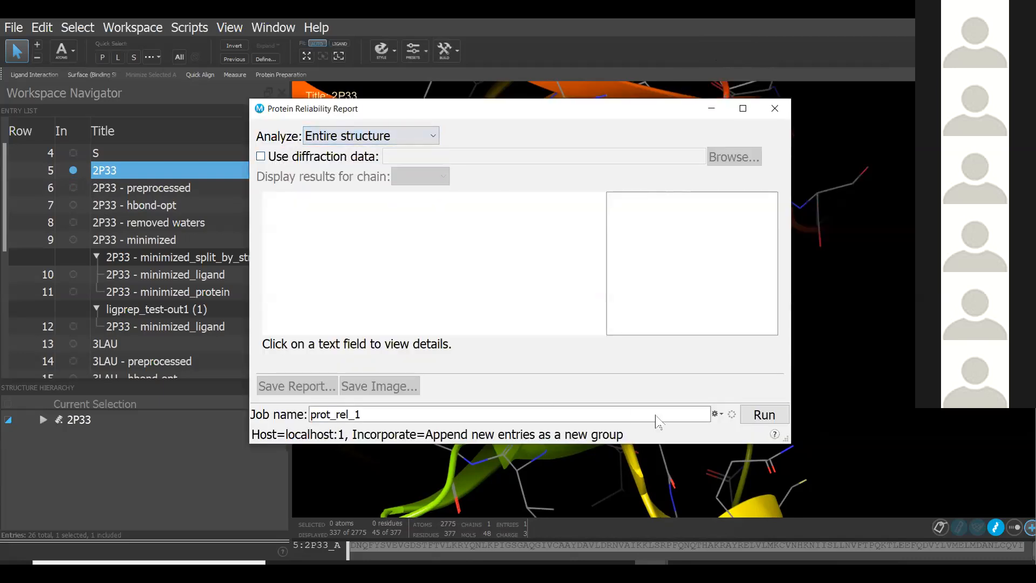
pyautogui.click(762, 415)
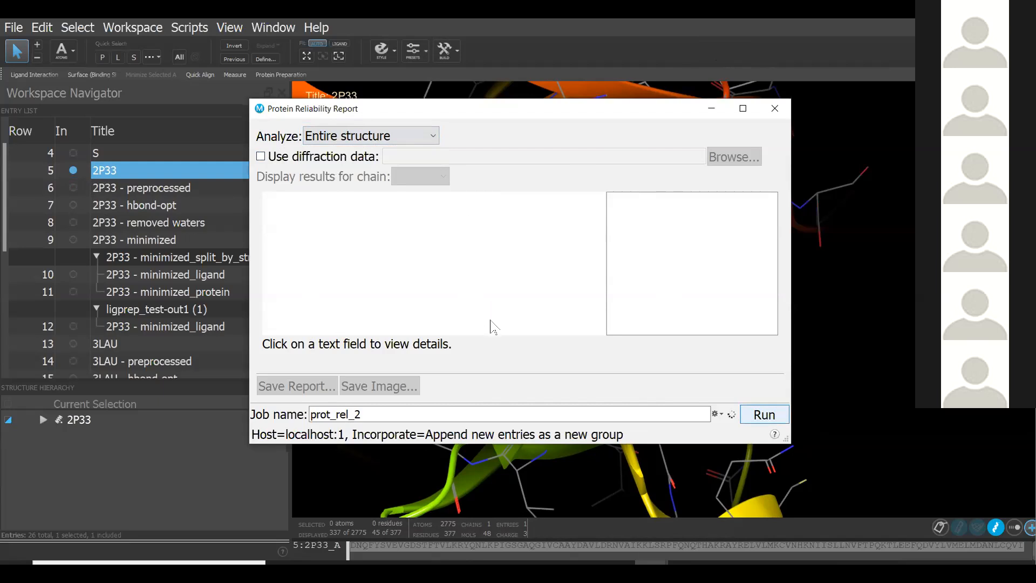
pyautogui.click(712, 112)
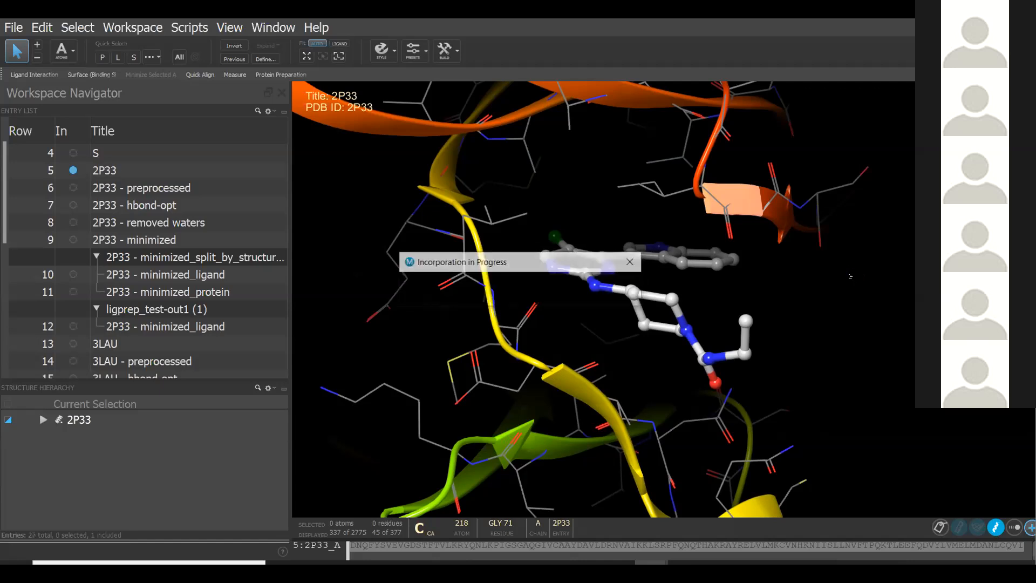
# - Bring back and enlarge the 2P33 Protein Reliability Report, and examine its color-coded quality indicators
pyautogui.click(643, 107)
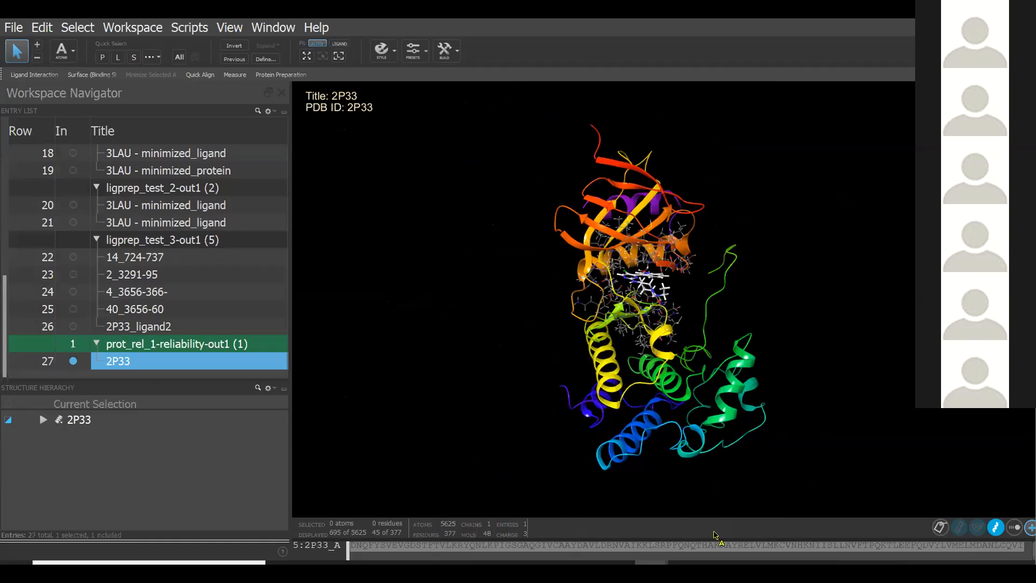
pyautogui.click(739, 510)
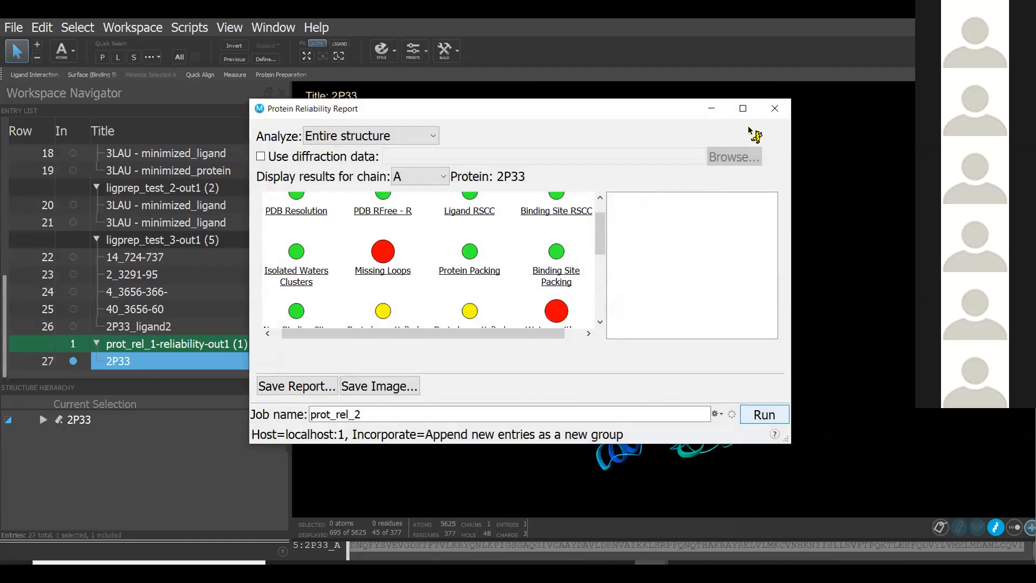
pyautogui.click(742, 110)
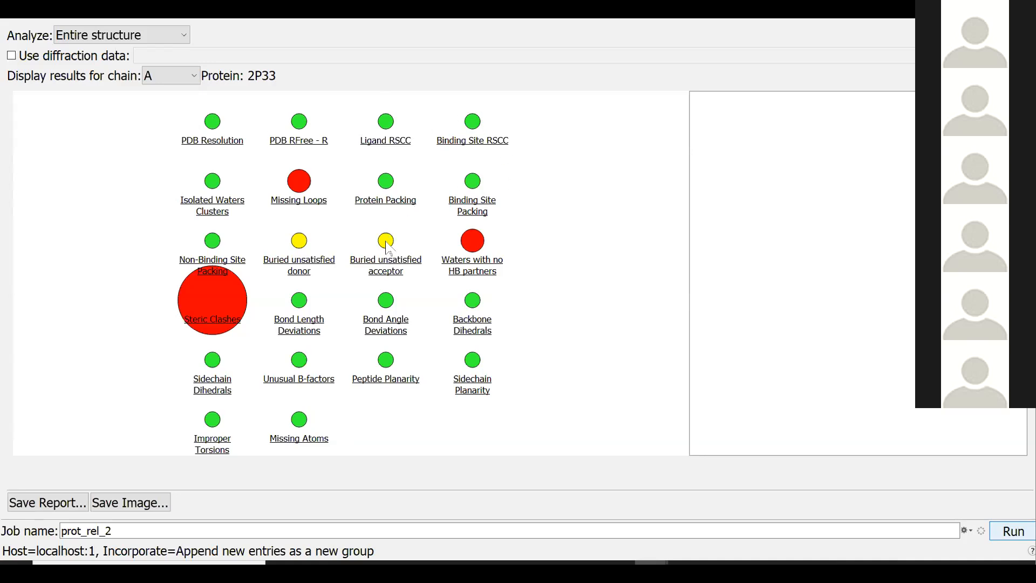
pyautogui.moveTo(387, 245)
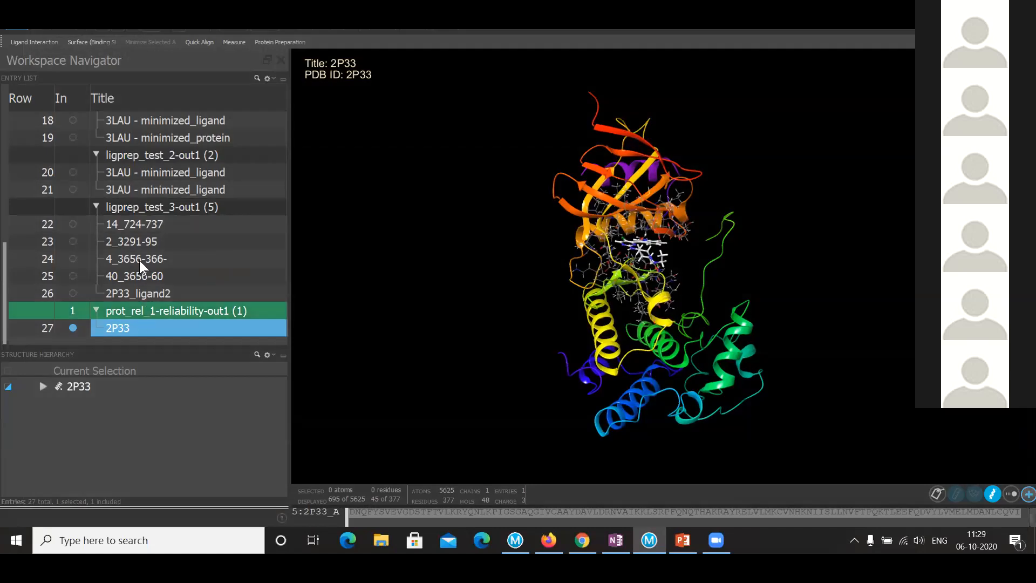
# - Include only the 2P33 - minimized entry and run reliability report job prot_rel_2 on its entire structure
pyautogui.scroll(6, 138, 258)
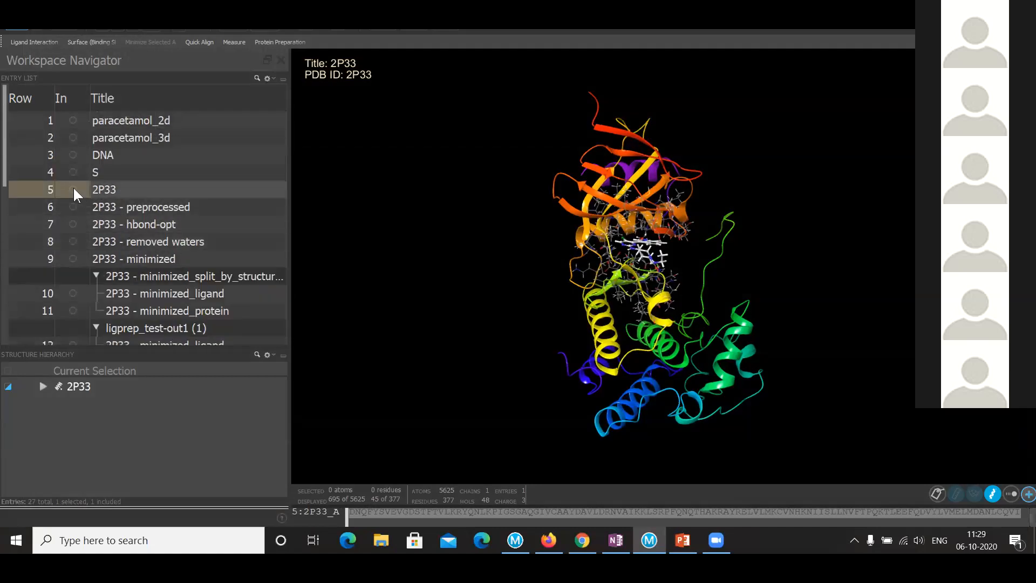
pyautogui.scroll(-6, 73, 187)
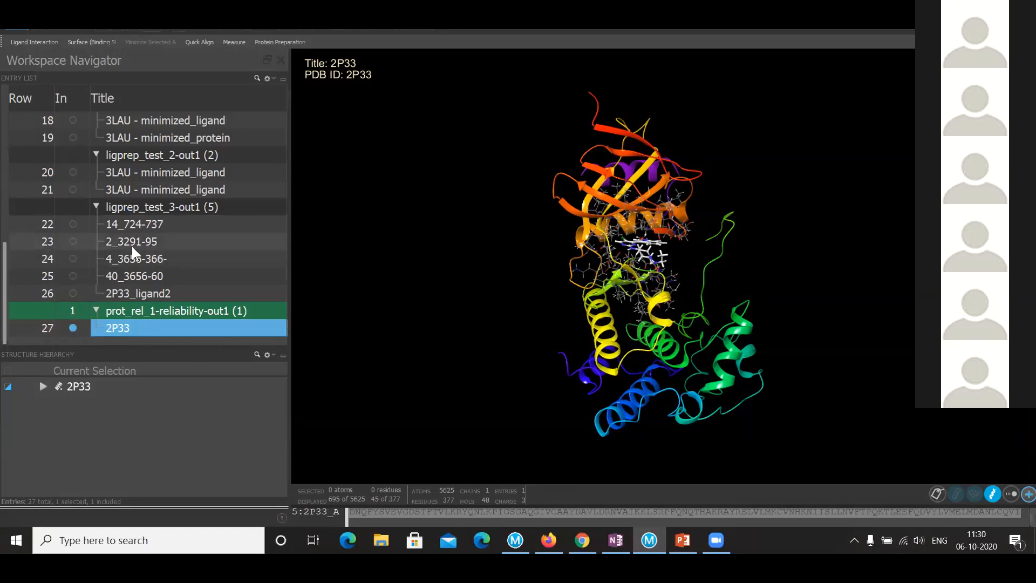
pyautogui.scroll(6, 132, 250)
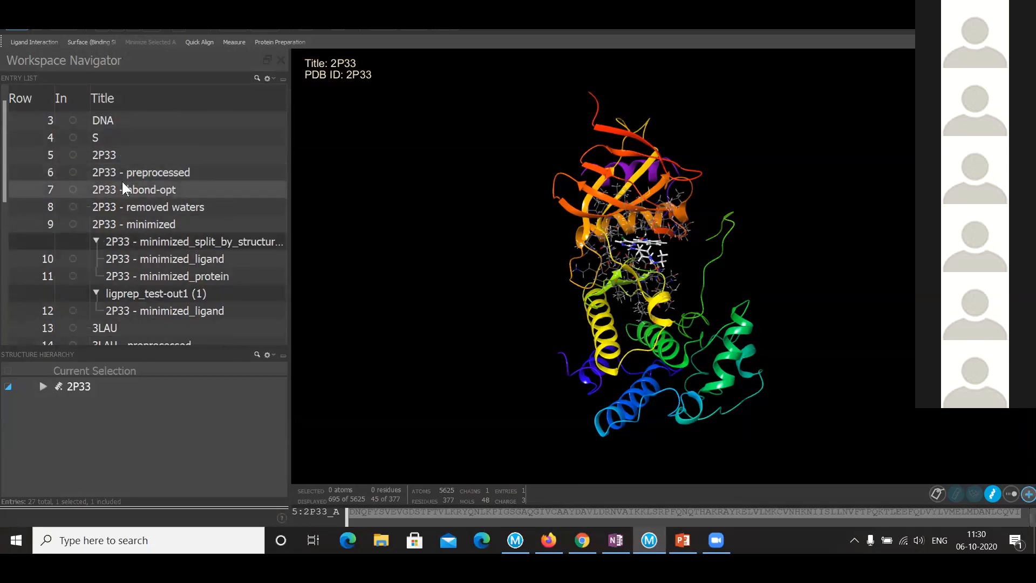
pyautogui.click(72, 223)
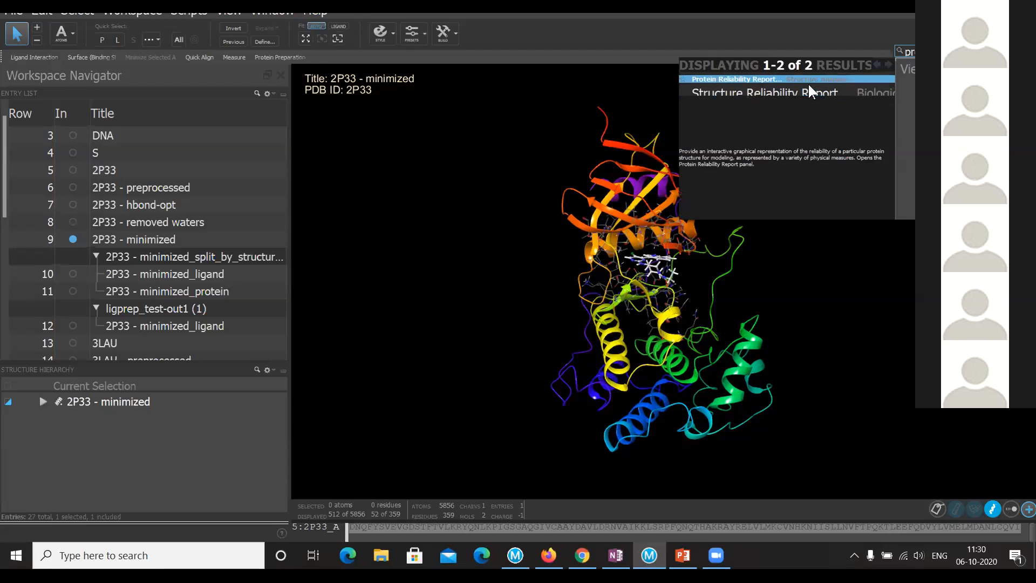
pyautogui.click(809, 81)
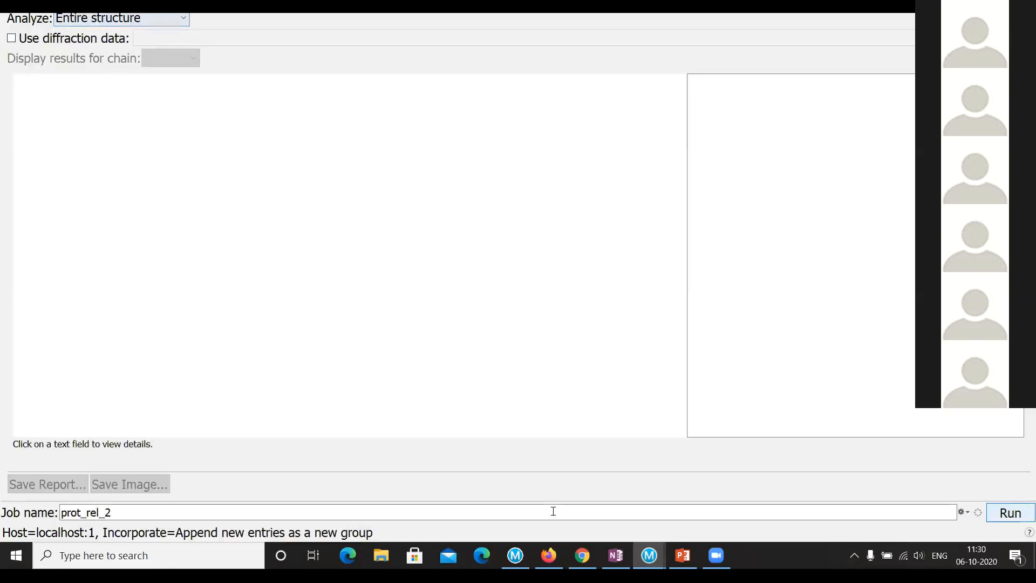
pyautogui.press('Return')
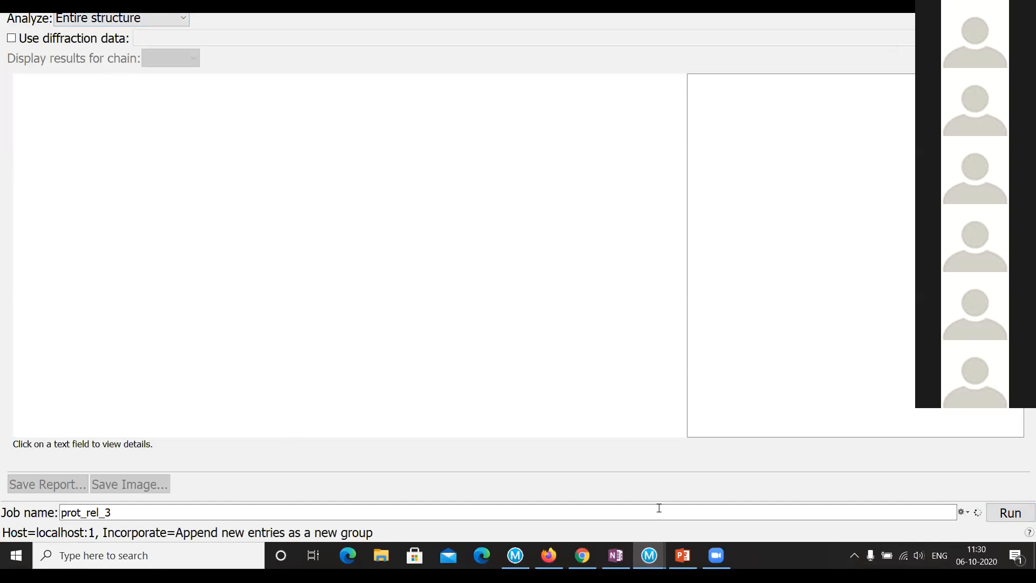
pyautogui.moveTo(649, 556)
pyautogui.click(601, 497)
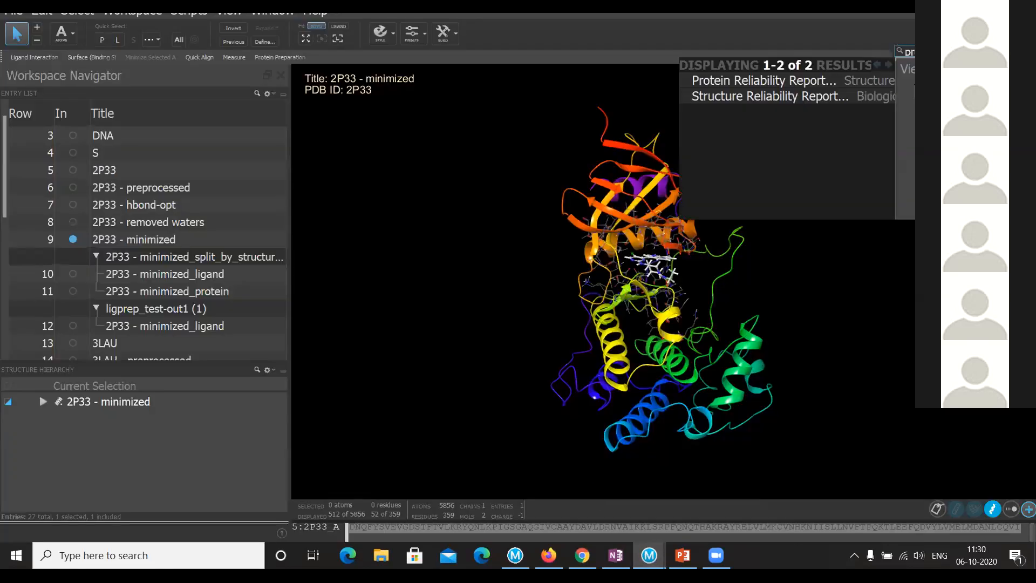
# - Re-enter 0.3 Å as the heavy-atom RMSD for restrained minimization in the Protein Preparation Wizard
pyautogui.click(278, 54)
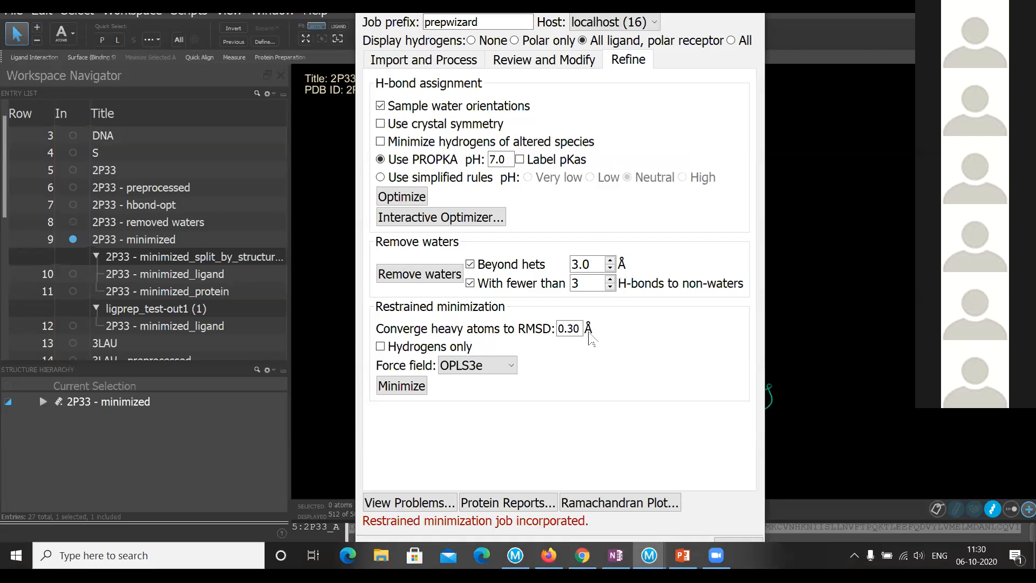
pyautogui.click(564, 329)
pyautogui.press('BackSpace')
pyautogui.press('Delete')
pyautogui.press('Right')
pyautogui.write('.')
pyautogui.press('BackSpace')
pyautogui.press('BackSpace')
pyautogui.write('0.3')
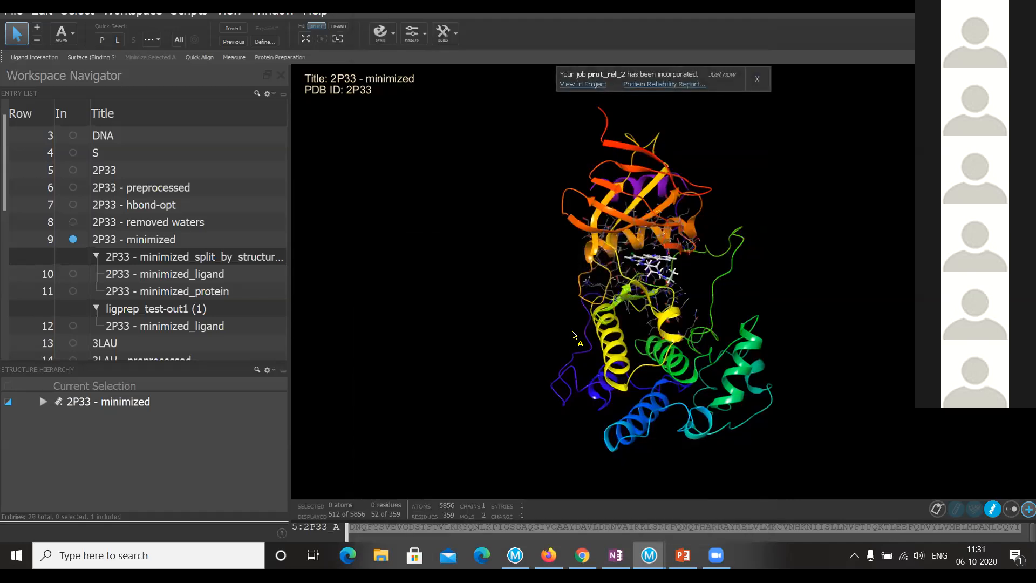
# - Review the 2P33 - minimized reliability report, and inspect the 2P33 and 2P33 - minimized output structures in the workspace
pyautogui.click(664, 84)
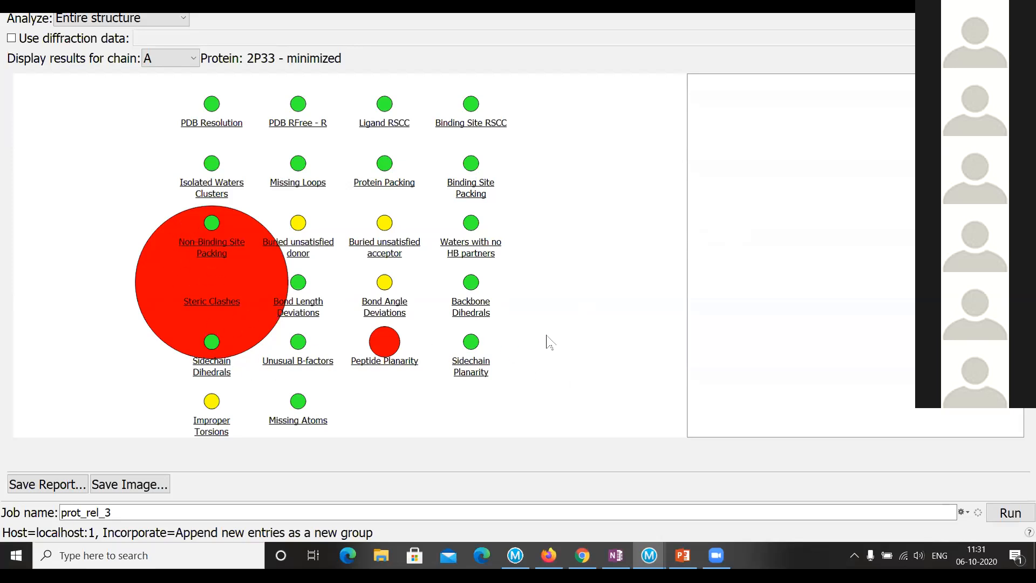
pyautogui.click(1021, 6)
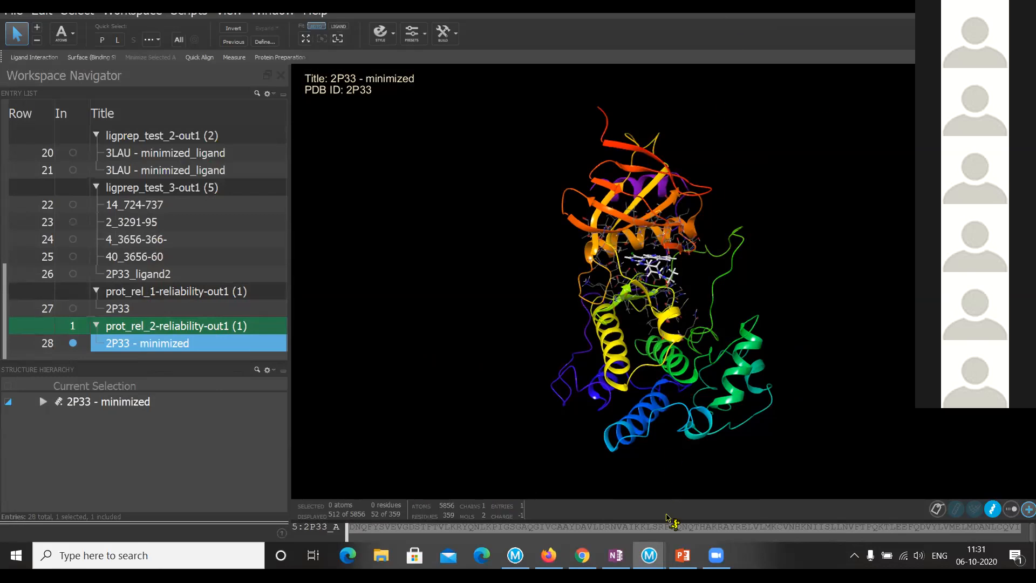
pyautogui.click(70, 307)
pyautogui.click(73, 343)
pyautogui.moveTo(763, 282); pyautogui.dragTo(660, 210, button='middle')
pyautogui.scroll(-5, 727, 234)
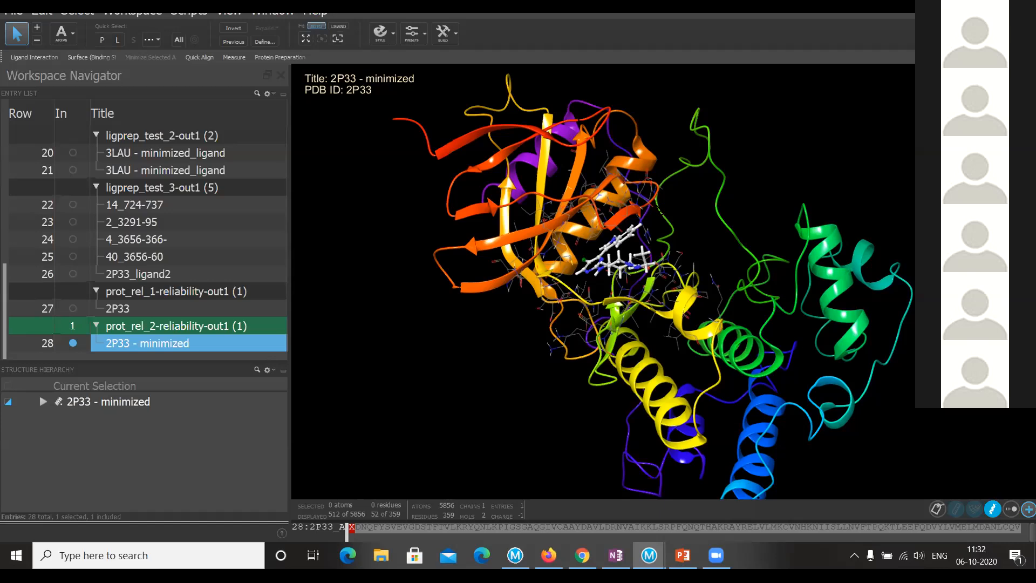
pyautogui.moveTo(605, 281)
pyautogui.mouseDown(button='middle')
pyautogui.moveTo(564, 264)
pyautogui.moveTo(594, 230)
pyautogui.moveTo(558, 270)
pyautogui.moveTo(566, 278)
pyautogui.moveTo(586, 251)
pyautogui.moveTo(608, 254)
pyautogui.moveTo(589, 270)
pyautogui.mouseUp(button='middle')
pyautogui.moveTo(672, 209); pyautogui.dragTo(671, 215, button='middle')
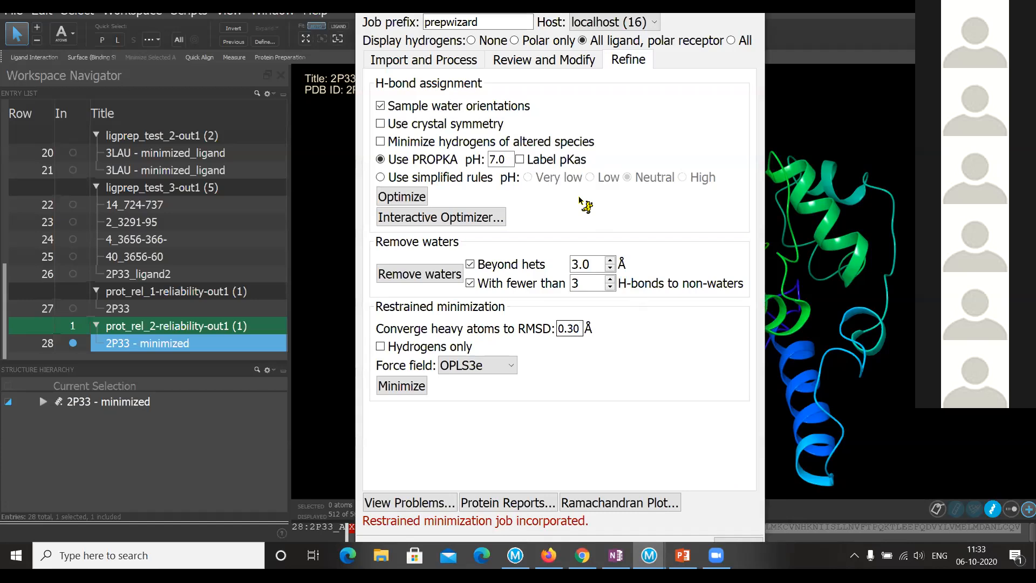
# - Review the Import and Process and Refine settings of the Protein Preparation Wizard and dismiss it
pyautogui.click(457, 60)
pyautogui.click(628, 59)
pyautogui.click(751, 4)
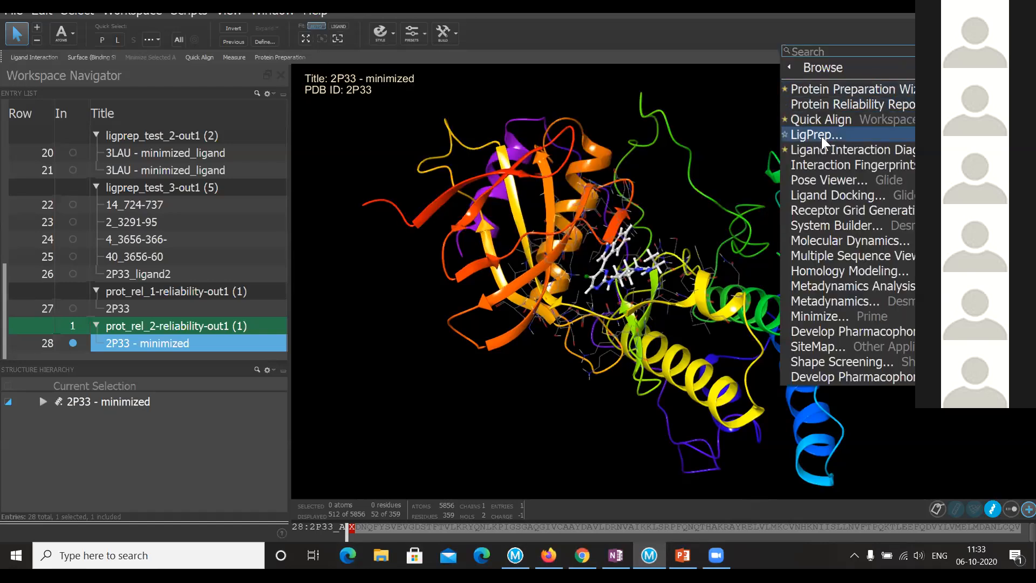
# - Open LigPrep, set ionization to generate possible states at target pH 7.0 +/- 2.0, and minimize its window
pyautogui.click(809, 134)
pyautogui.click(349, 209)
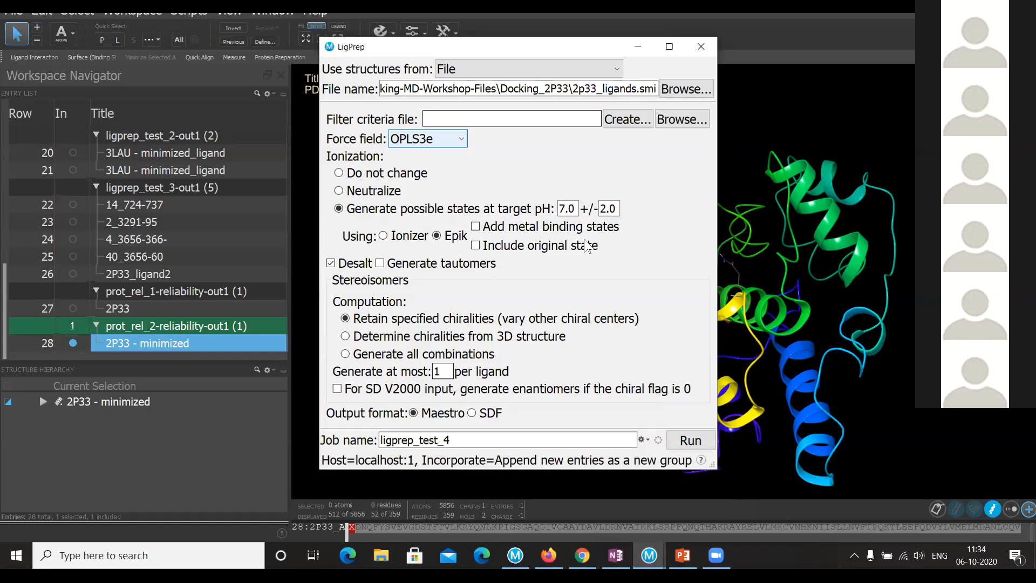
pyautogui.click(636, 47)
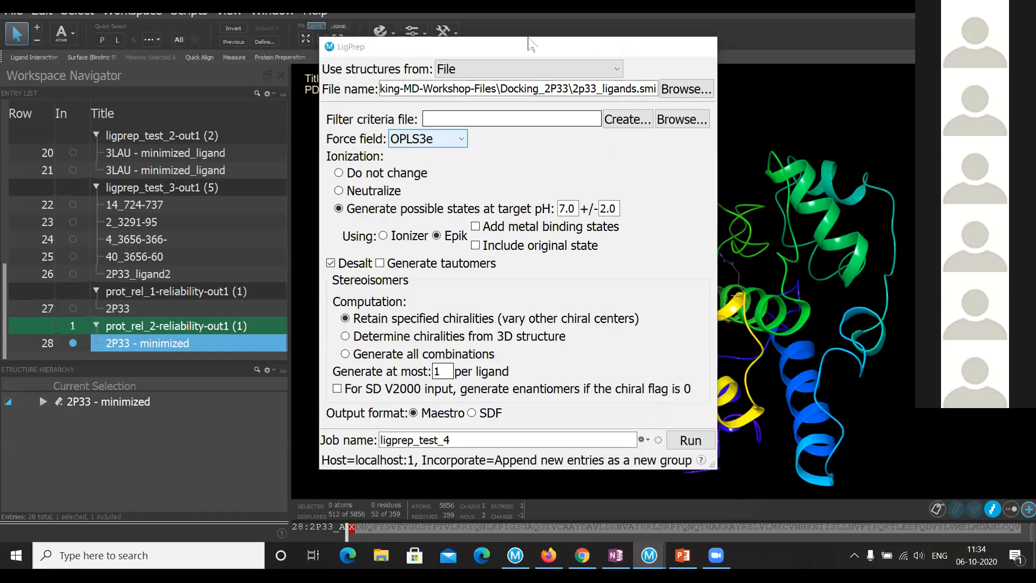
# - Open the Schrödinger help documentation in the browser and go to the LigPrep Panel topic under Ligprep Help
pyautogui.click(318, 11)
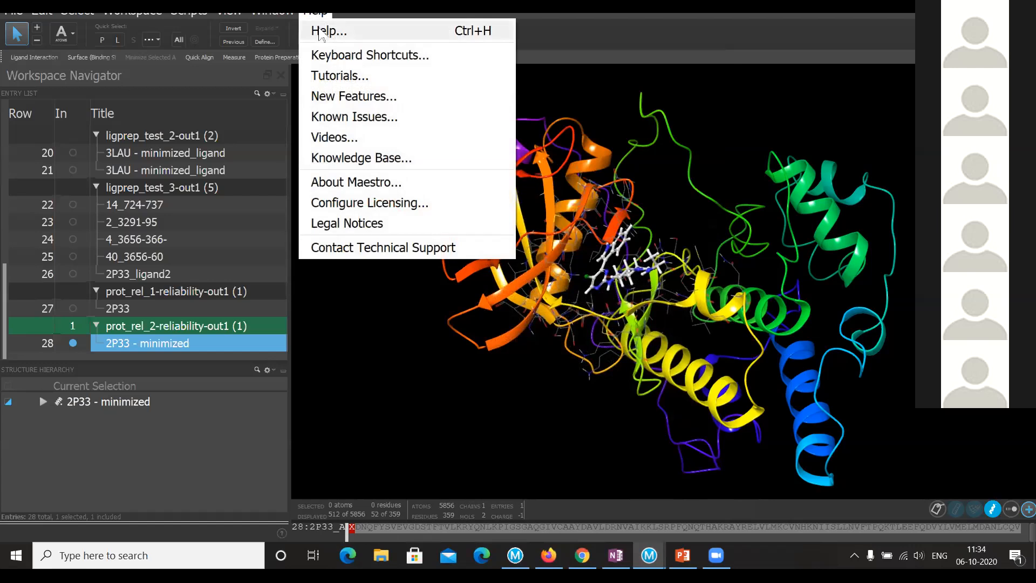
pyautogui.click(321, 33)
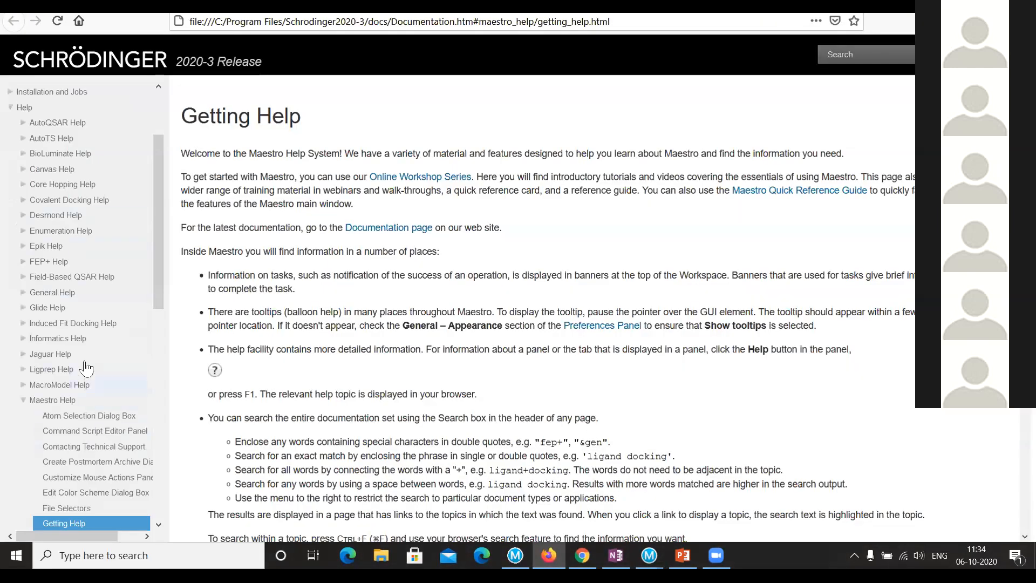
pyautogui.scroll(-2, 84, 367)
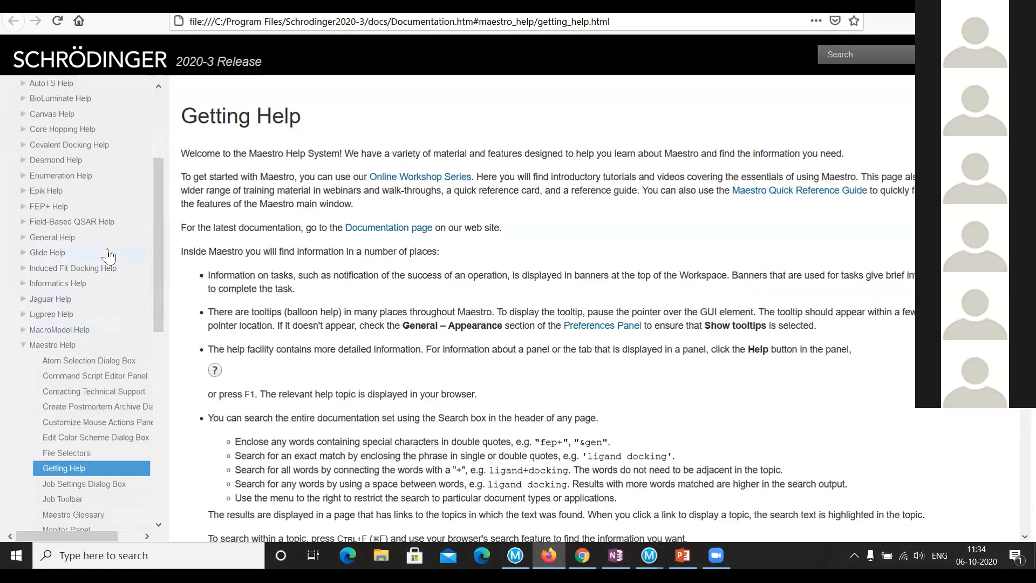
pyautogui.click(25, 315)
pyautogui.click(67, 330)
# - Read the LigPrep help on filtering descriptors and the ionization options, including Ionizer and Epik, and switch back to Maestro
pyautogui.scroll(-10, 412, 292)
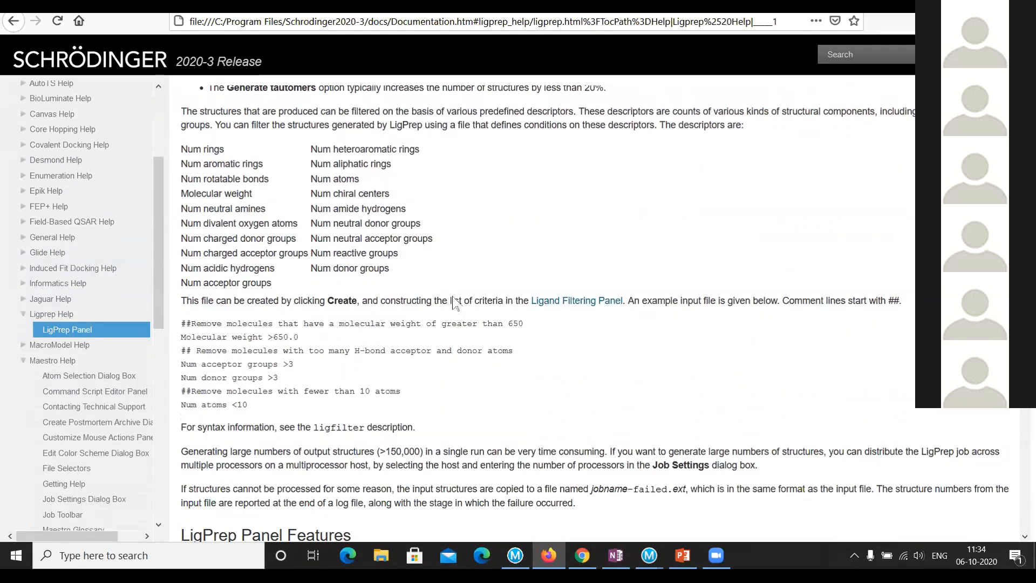
pyautogui.scroll(-15, 453, 304)
pyautogui.scroll(-11, 426, 294)
pyautogui.moveTo(292, 212); pyautogui.dragTo(433, 237)
pyautogui.click(429, 275)
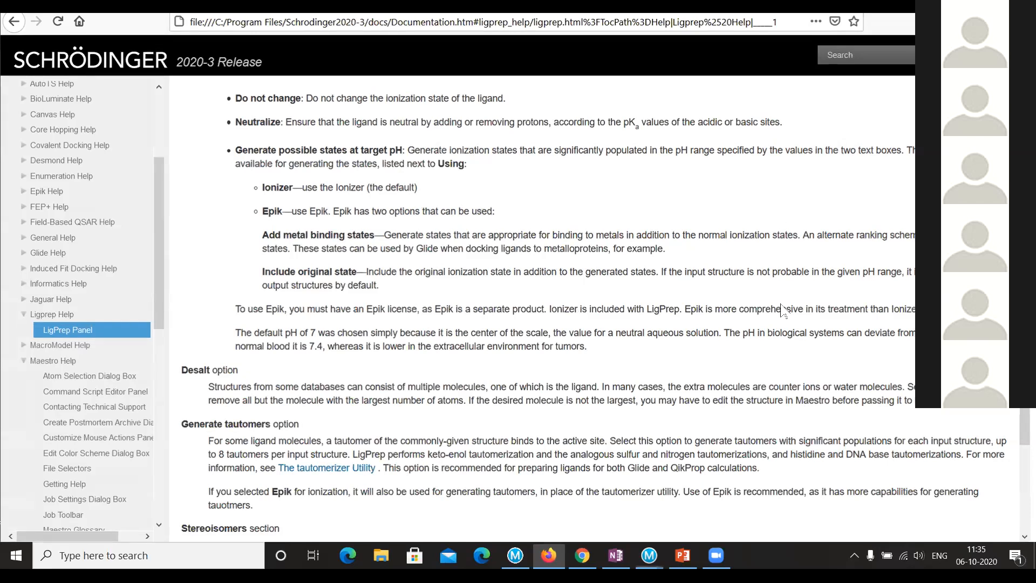
pyautogui.hotkey('alt', 'Tab')
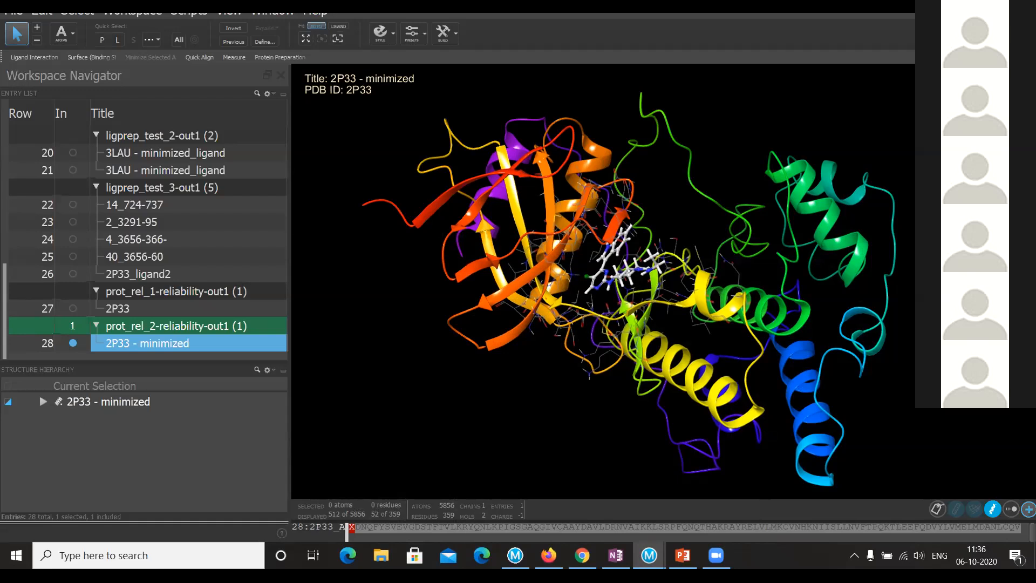
# - Bring back the LigPrep settings and start creating a filter criteria file for the ligands
pyautogui.click(1012, 33)
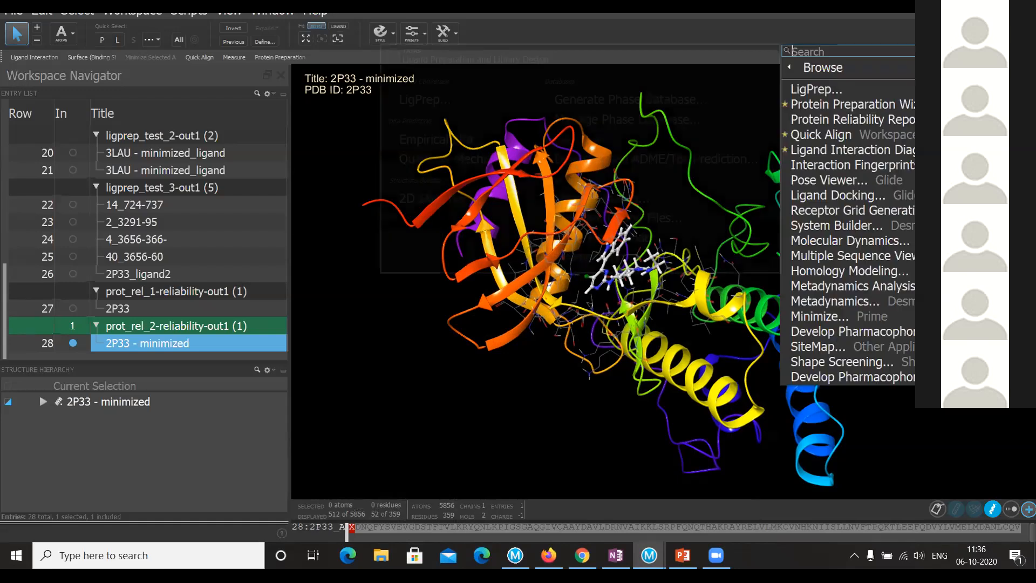
pyautogui.press('Escape')
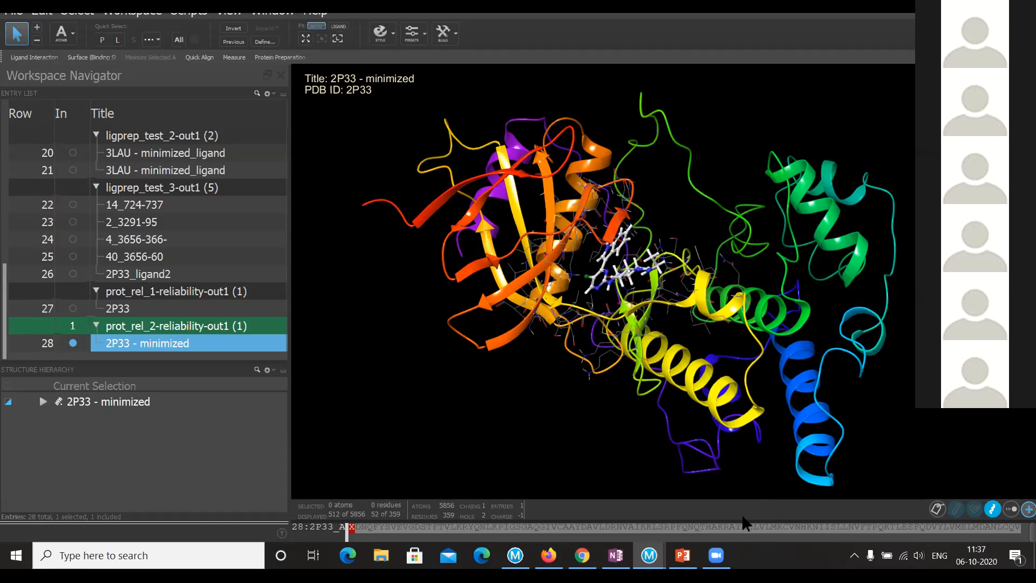
pyautogui.moveTo(649, 556)
pyautogui.click(734, 488)
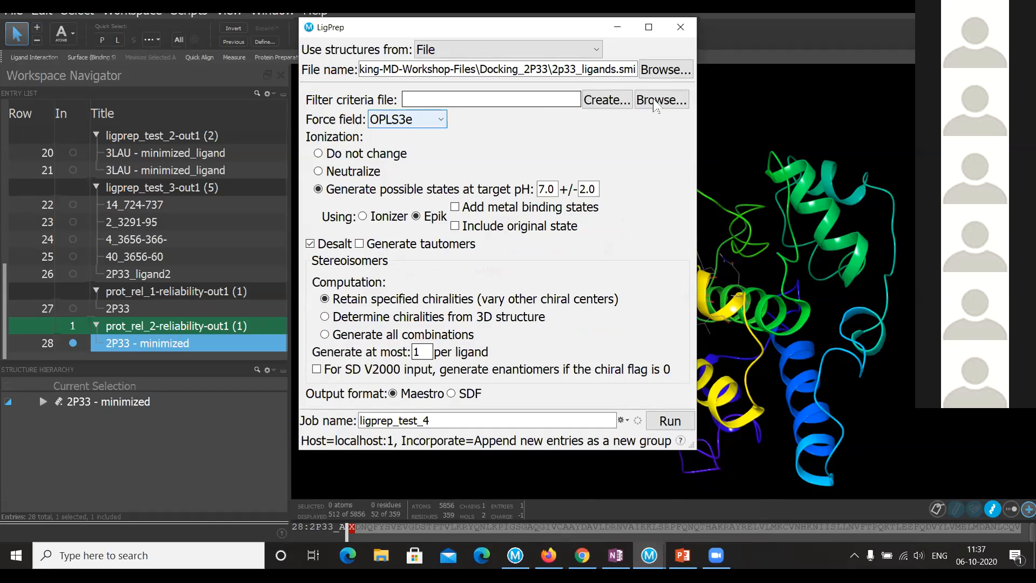
pyautogui.click(600, 104)
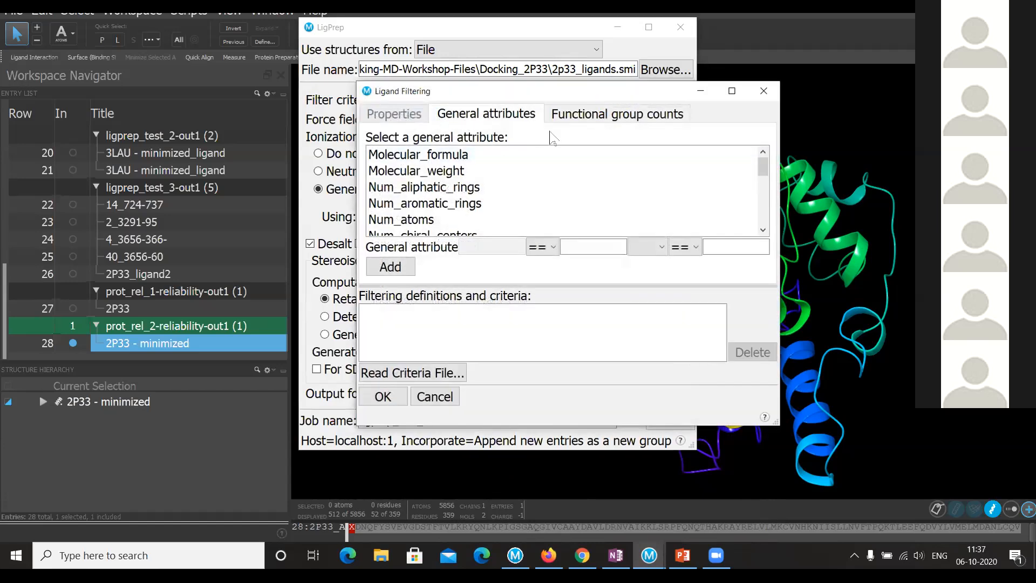
# - Set the ligand filter's general attribute to Molecular_weight with the condition <= 500
pyautogui.click(435, 173)
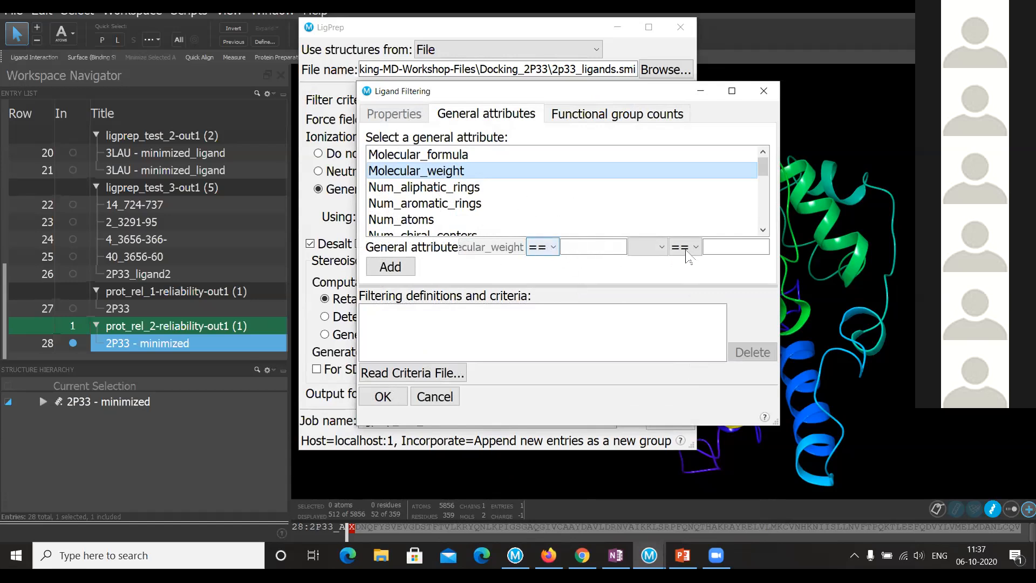
pyautogui.click(552, 248)
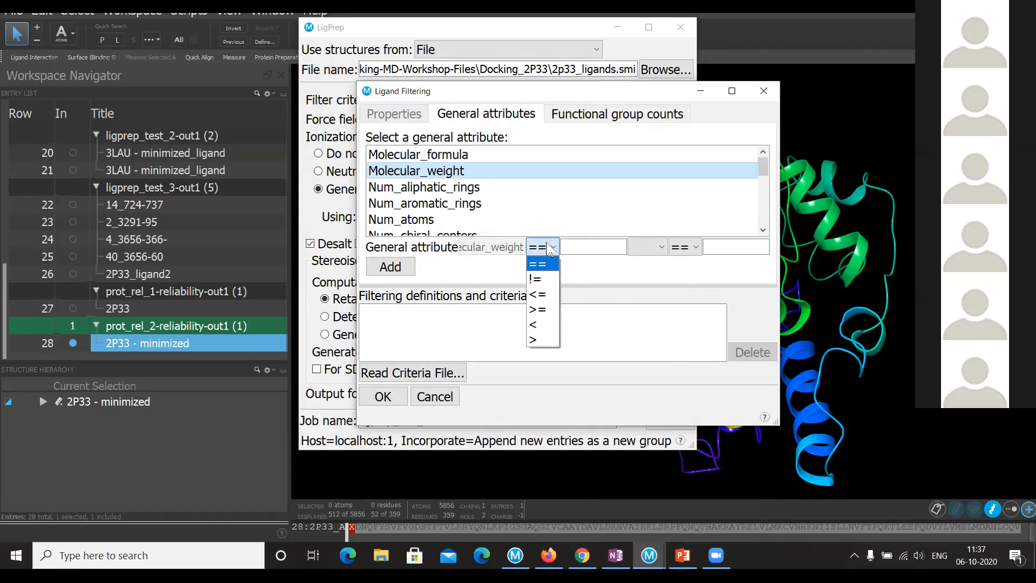
pyautogui.click(541, 295)
pyautogui.click(606, 249)
pyautogui.write('500')
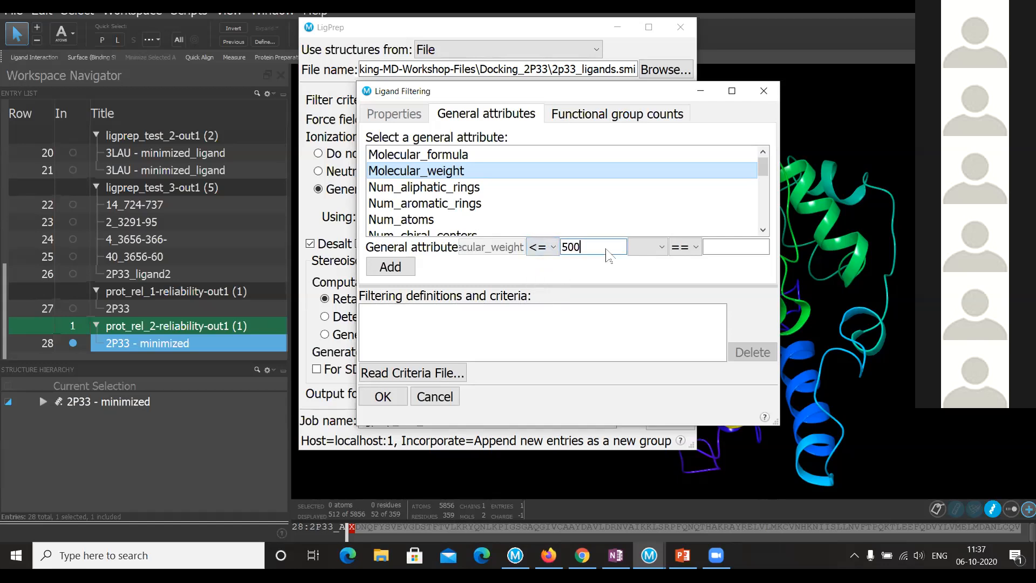
# - Give the Molecular_weight attribute a second condition of >= 250 and add it to the ligand filtering criteria
pyautogui.click(687, 247)
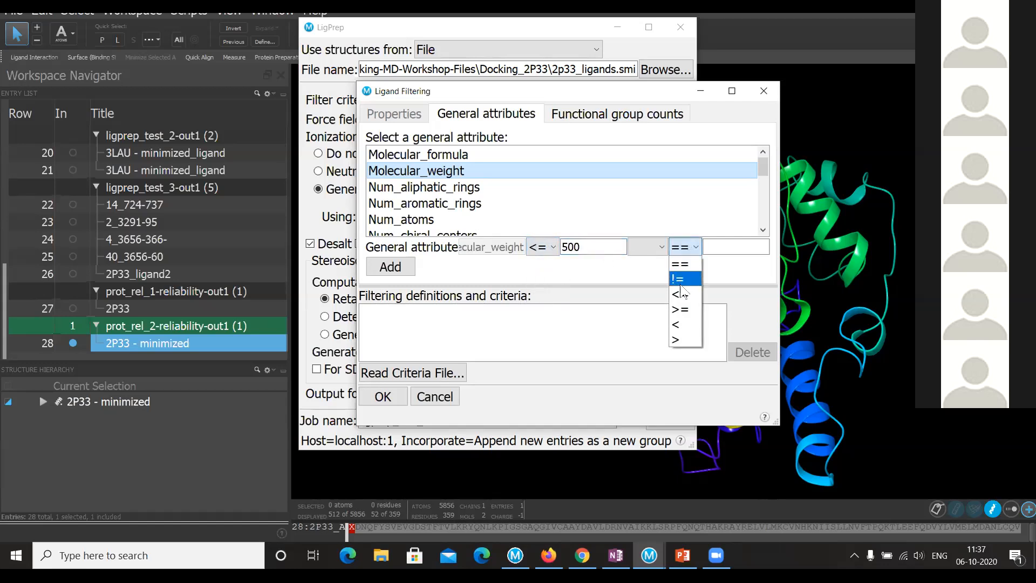
pyautogui.click(681, 309)
pyautogui.click(722, 245)
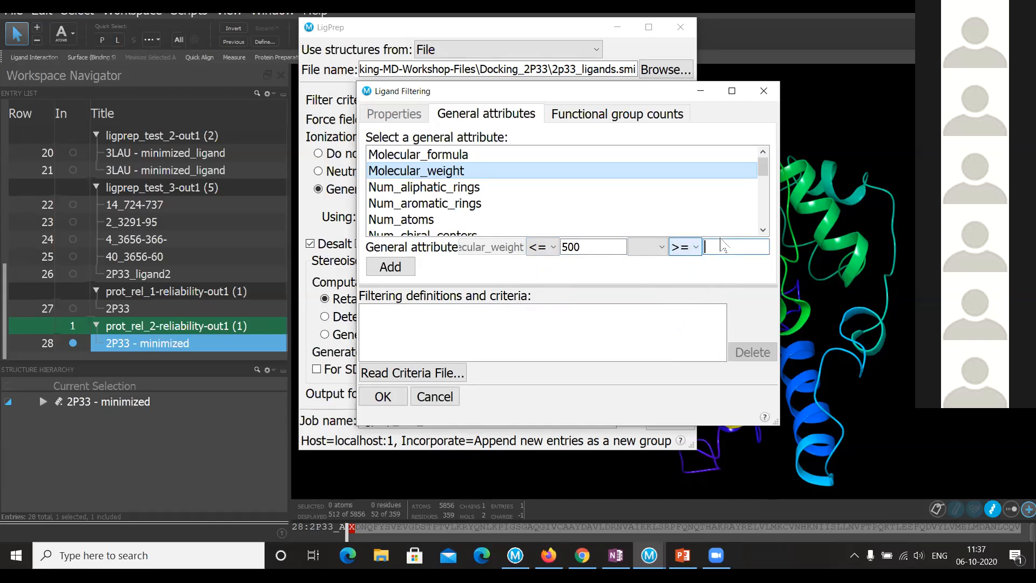
pyautogui.write('250')
pyautogui.click(387, 270)
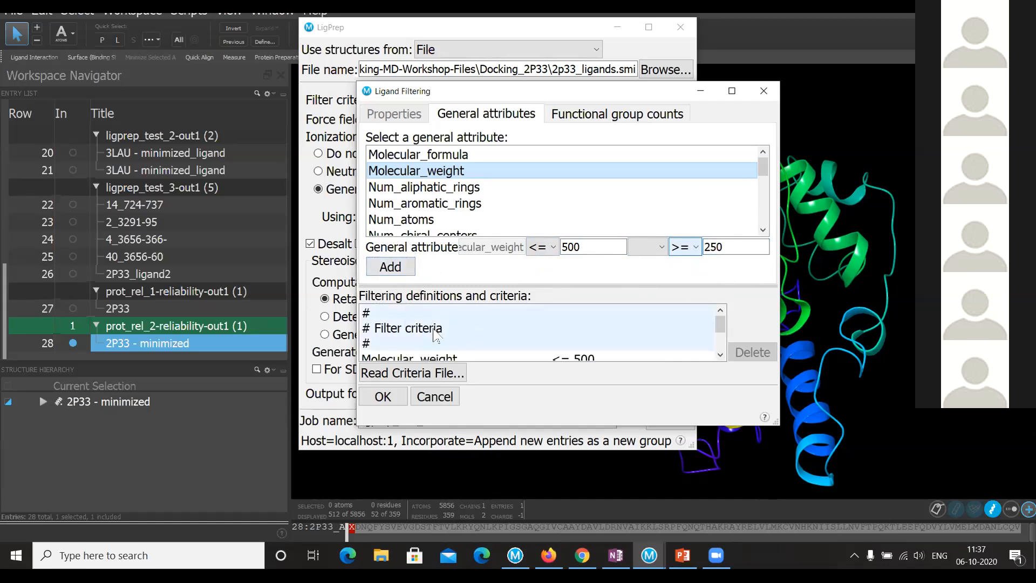
pyautogui.scroll(-1, 452, 327)
pyautogui.click(482, 327)
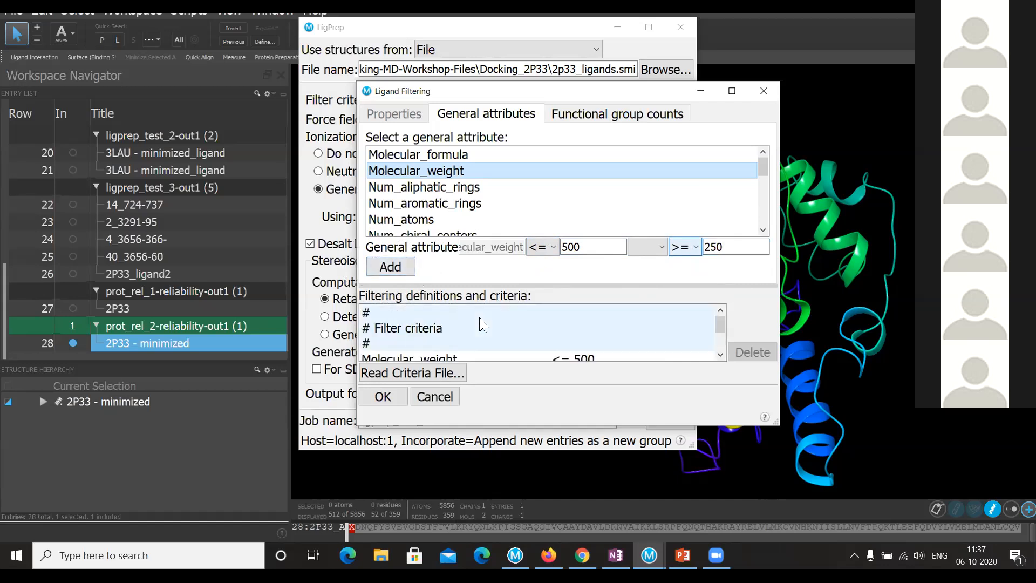
# - Add a Num_aromatic_rings criterion with the conditions <= 5 and >= 2 to the ligand filter
pyautogui.click(454, 209)
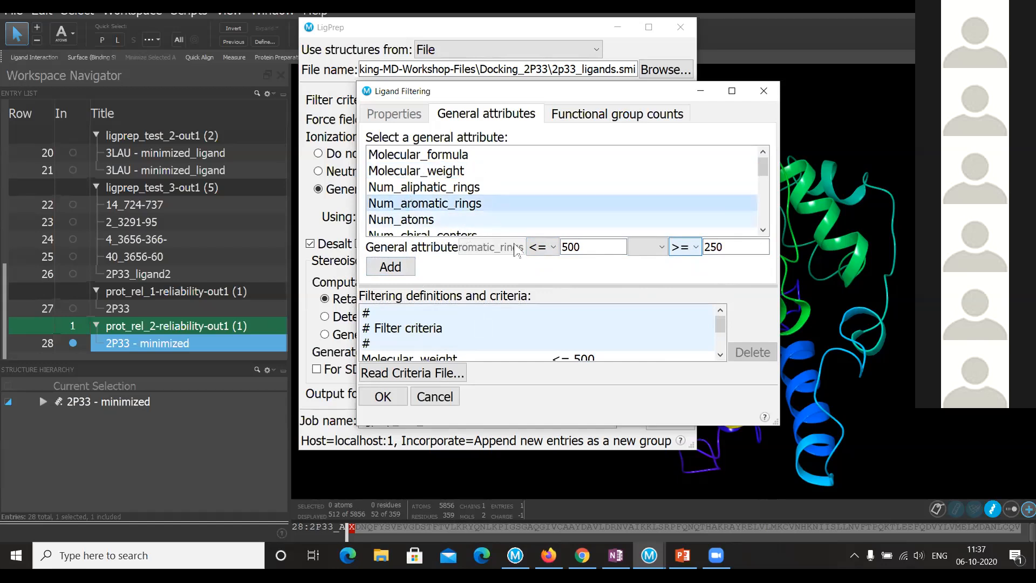
pyautogui.doubleClick(587, 252)
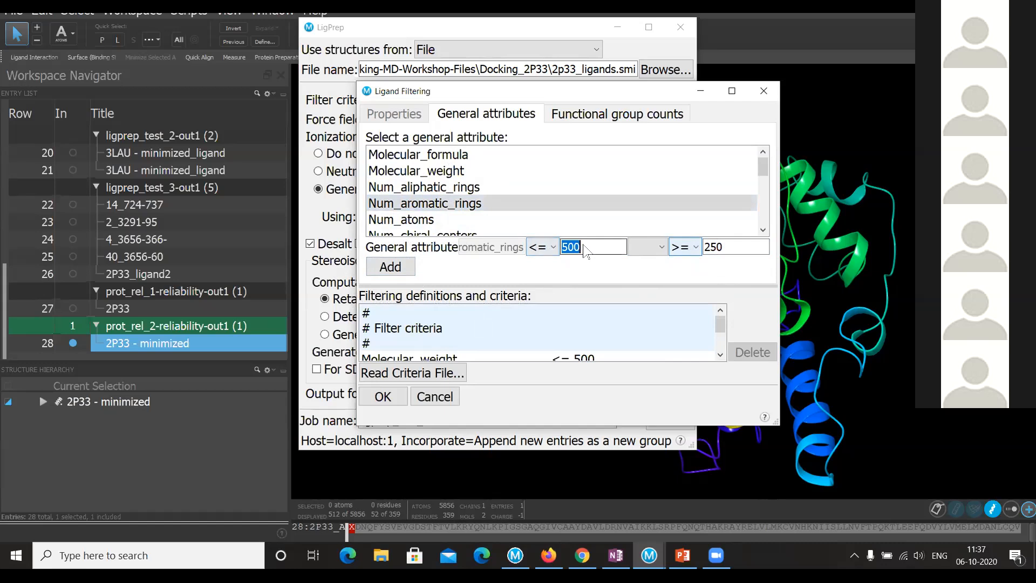
pyautogui.write('5')
pyautogui.click(737, 251)
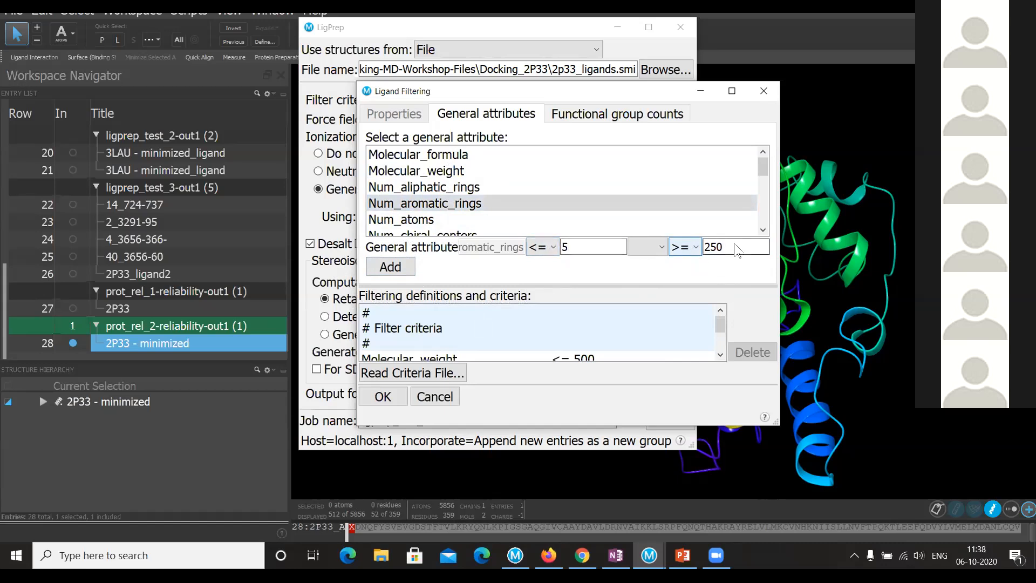
pyautogui.doubleClick(736, 247)
pyautogui.write('2')
pyautogui.click(399, 267)
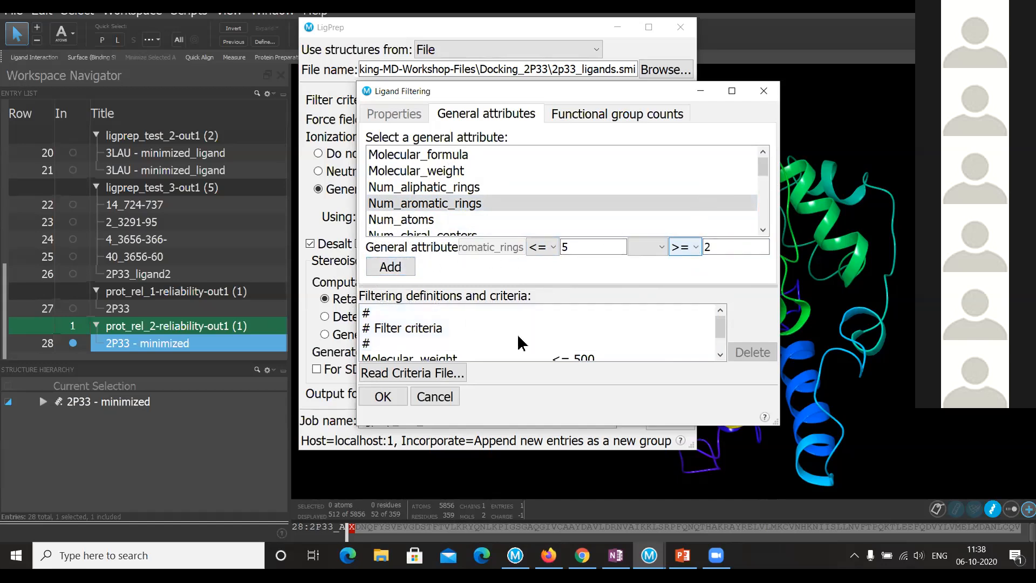
# - Review the listed filtering definitions and criteria, and discard the ligand filter without saving it
pyautogui.scroll(-2, 518, 334)
pyautogui.scroll(2, 519, 330)
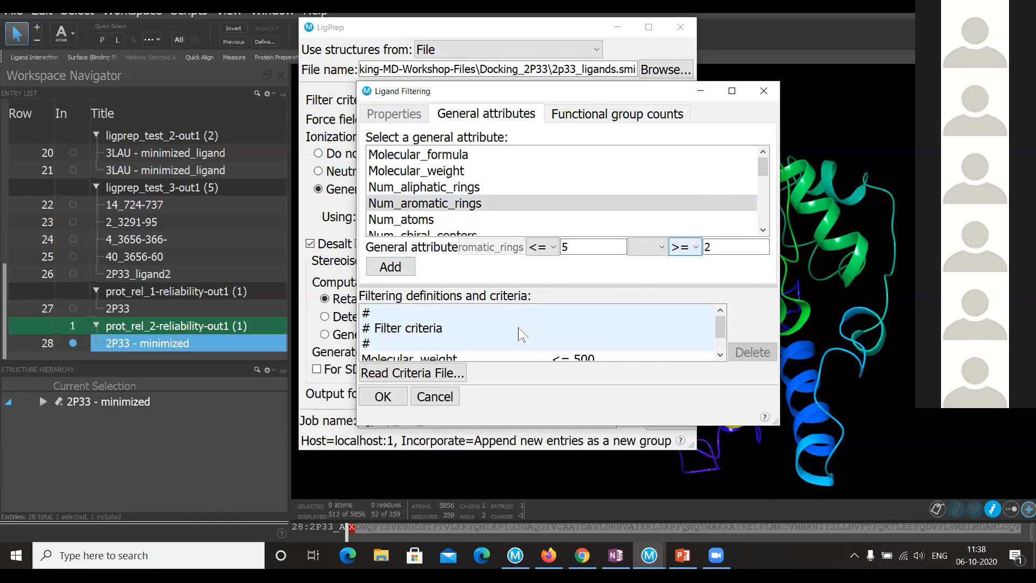
pyautogui.scroll(-1, 451, 319)
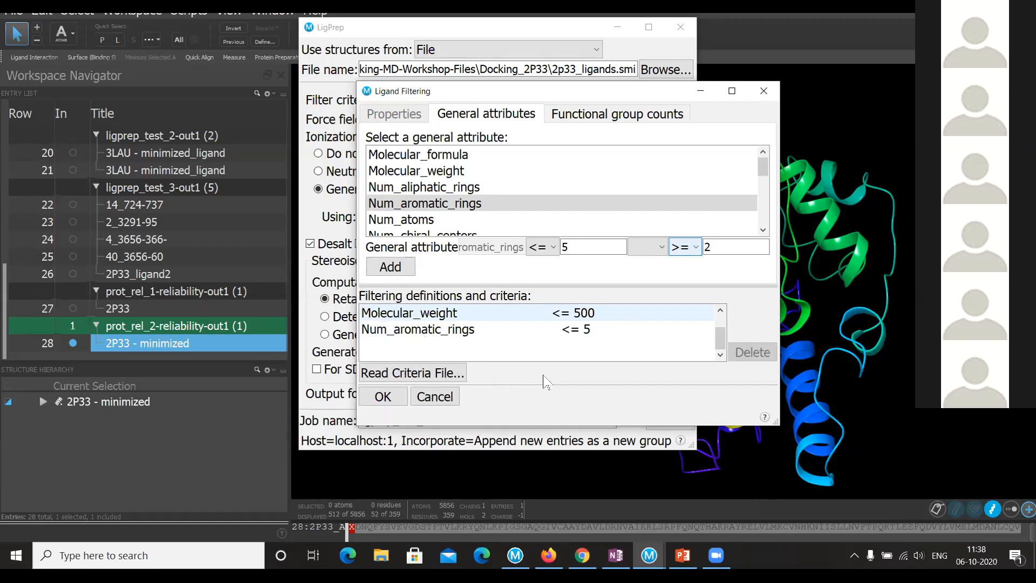
pyautogui.click(441, 397)
pyautogui.scroll(1, 445, 324)
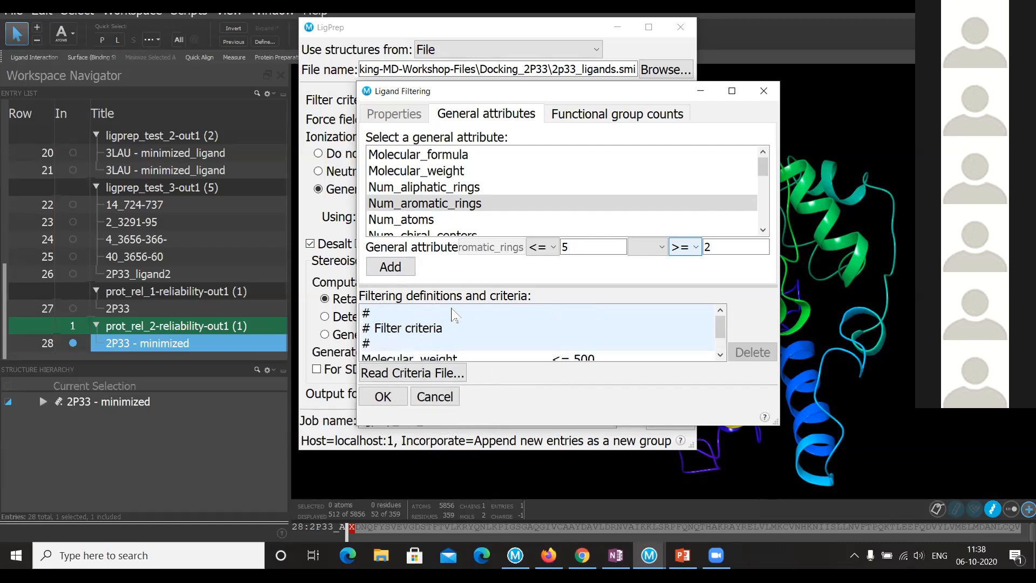
pyautogui.scroll(-1, 455, 318)
pyautogui.click(387, 316)
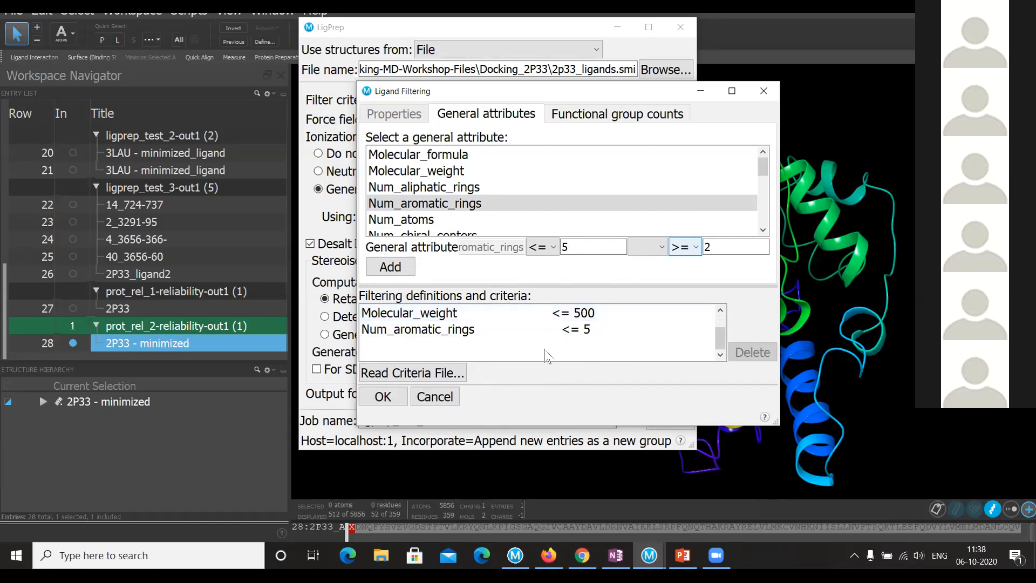
pyautogui.click(429, 394)
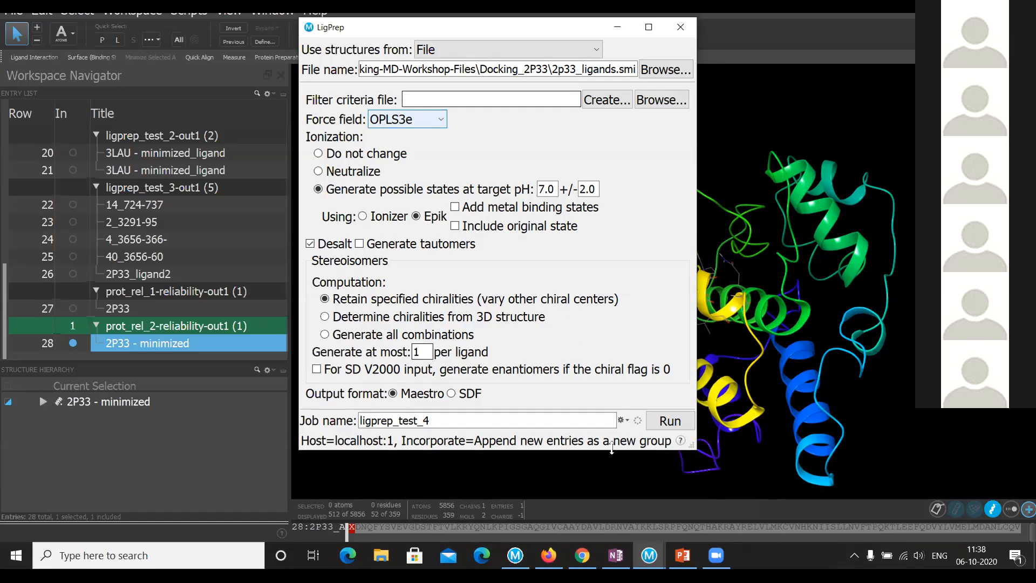
# - Put LigPrep aside and review the Import and Process options of the Protein Preparation Wizard
pyautogui.moveTo(644, 558)
pyautogui.click(618, 27)
pyautogui.click(1013, 33)
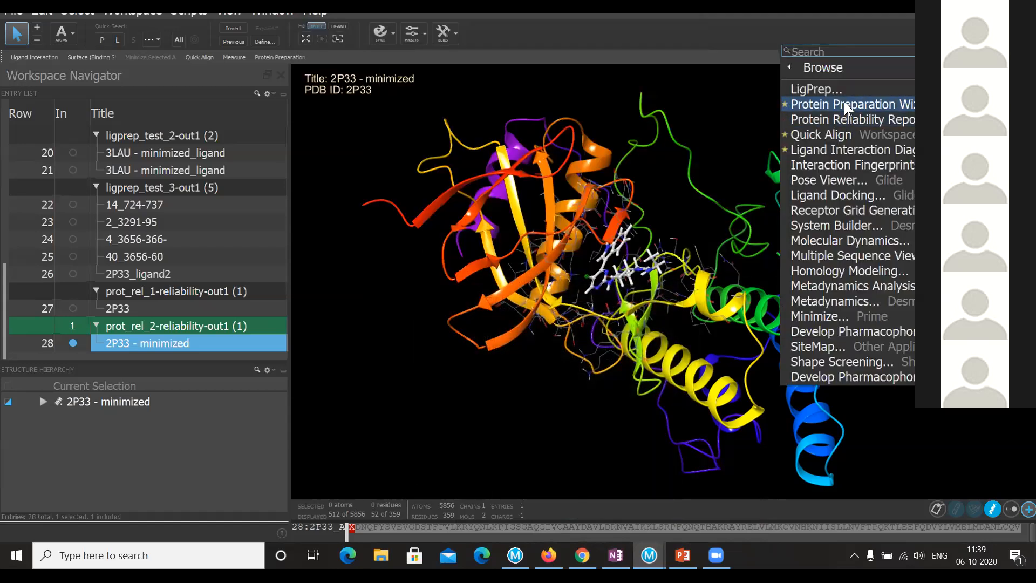
pyautogui.click(845, 102)
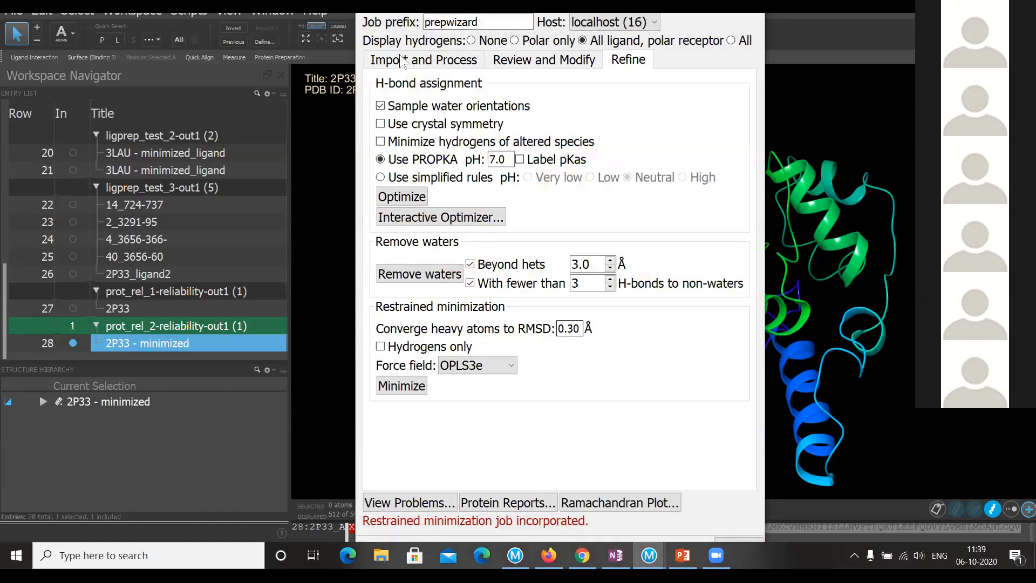
pyautogui.click(406, 61)
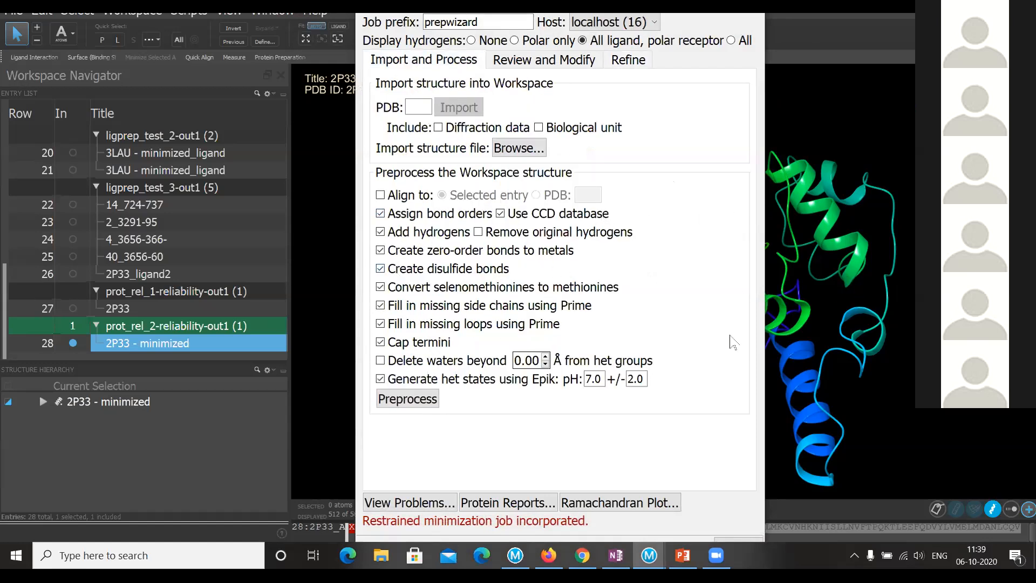
# - Inspect the minimized 2P33 structure, consult the ProPrep protein selection checklist in OneNote, and return to Maestro
pyautogui.moveTo(810, 297)
pyautogui.mouseDown(button='middle')
pyautogui.moveTo(850, 303)
pyautogui.moveTo(793, 294)
pyautogui.mouseUp(button='middle')
pyautogui.moveTo(919, 261); pyautogui.dragTo(914, 308, button='middle')
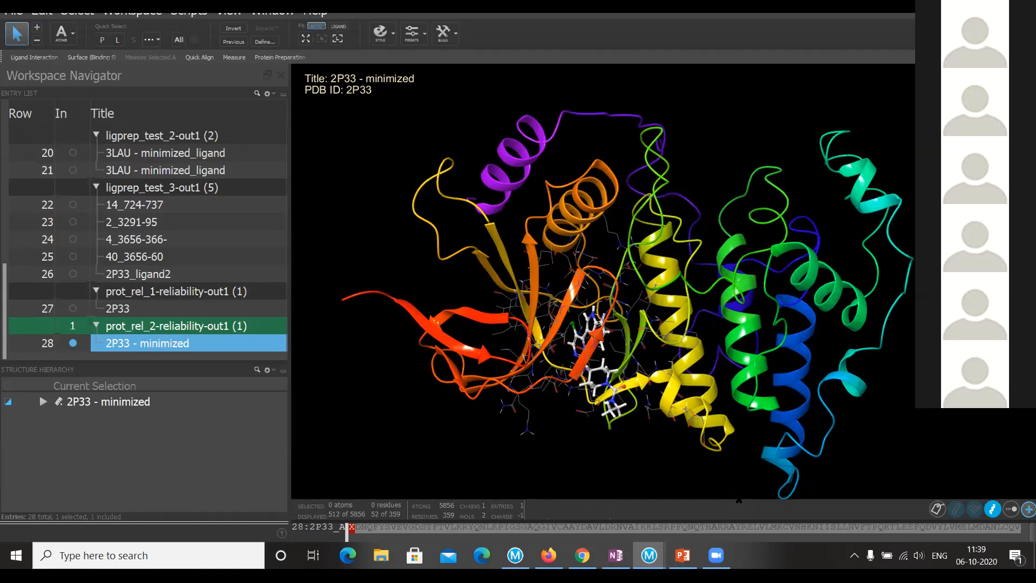
pyautogui.hotkey('alt', 'Tab')
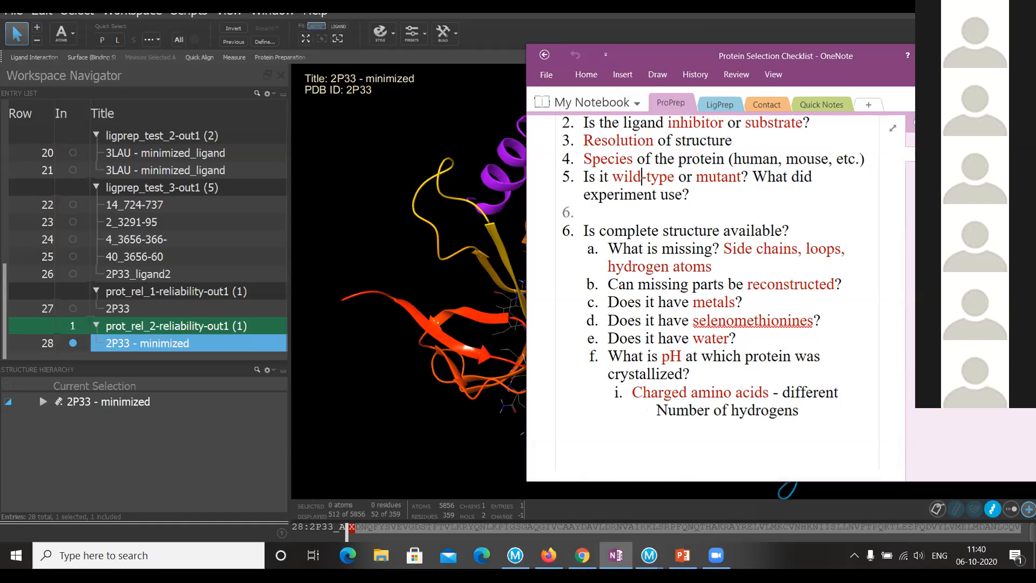
pyautogui.hotkey('alt', 'Tab')
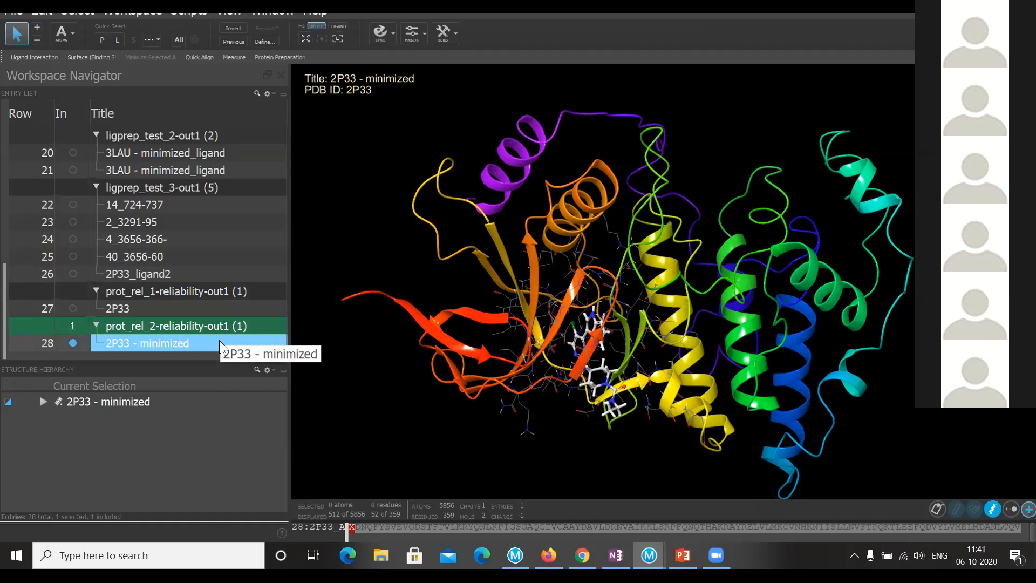
# - Select the ligprep_test_3-out1 group, check the input files available to LigPrep, and close LigPrep without choosing another file
pyautogui.click(177, 184)
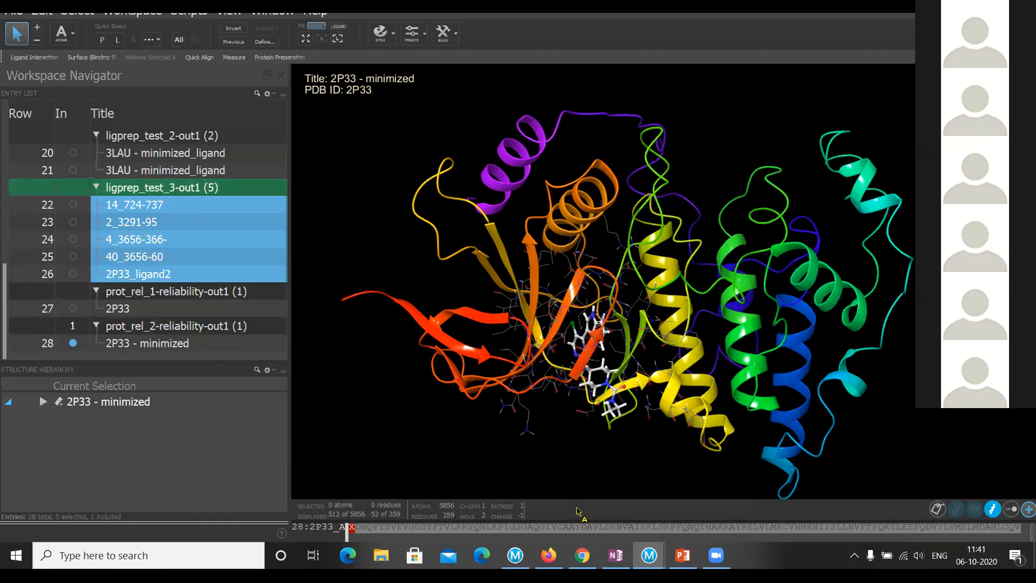
pyautogui.moveTo(650, 555)
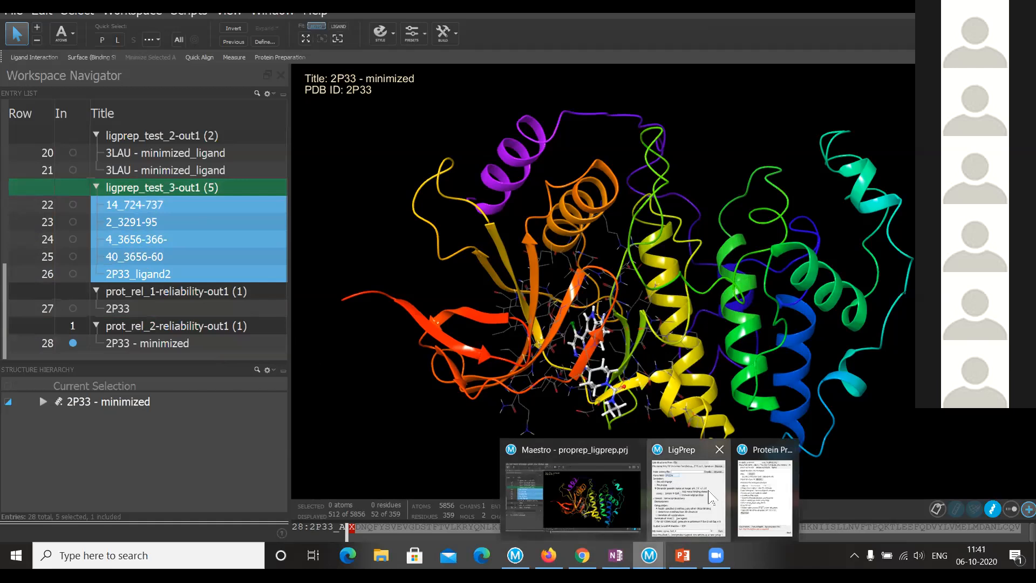
pyautogui.click(668, 491)
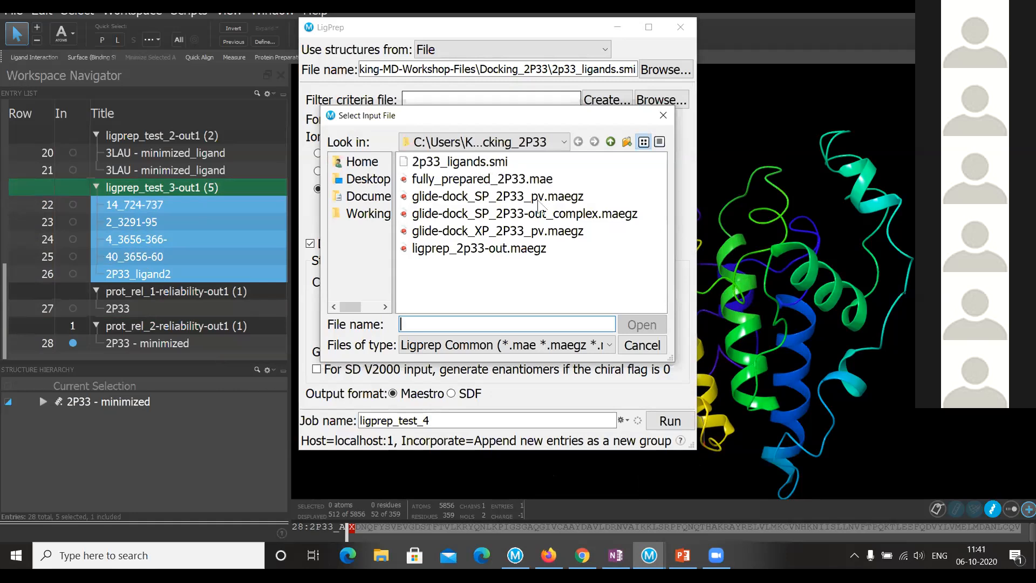
pyautogui.click(631, 346)
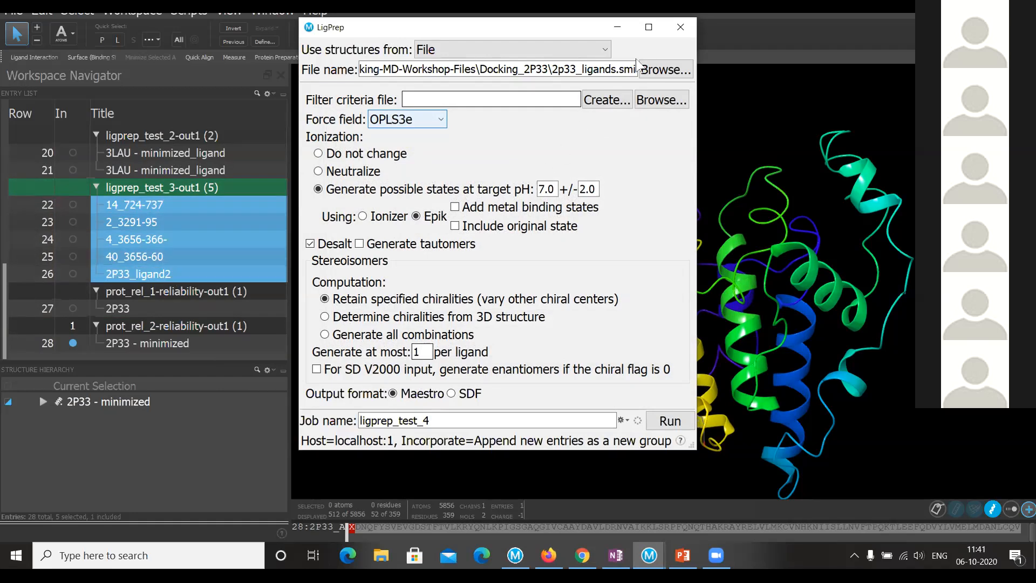
pyautogui.click(680, 26)
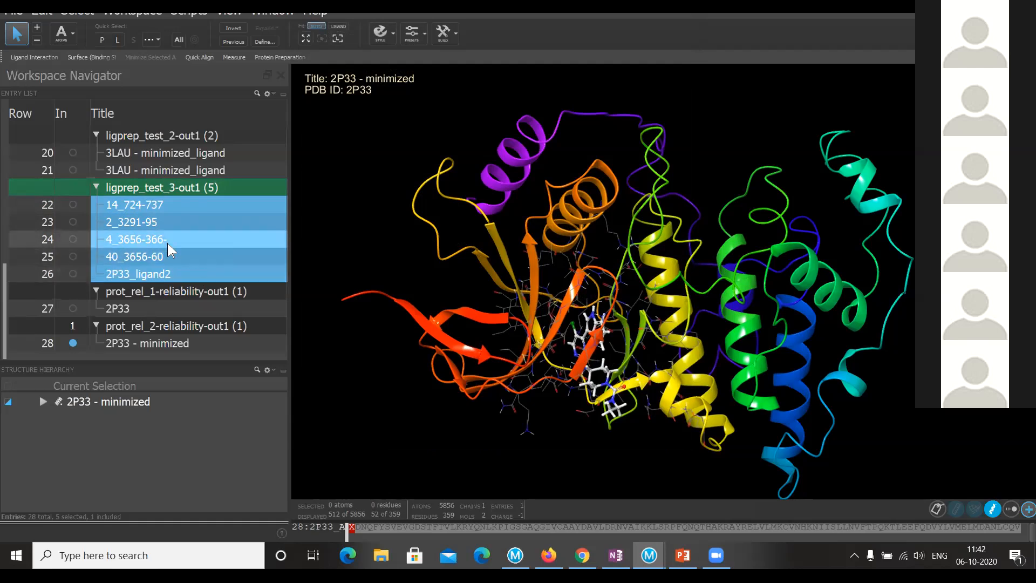
# - Display ligand 14_724-737 and its neighbour 2_3291-95 in the workspace one after the other, and inspect the second from several angles
pyautogui.click(73, 204)
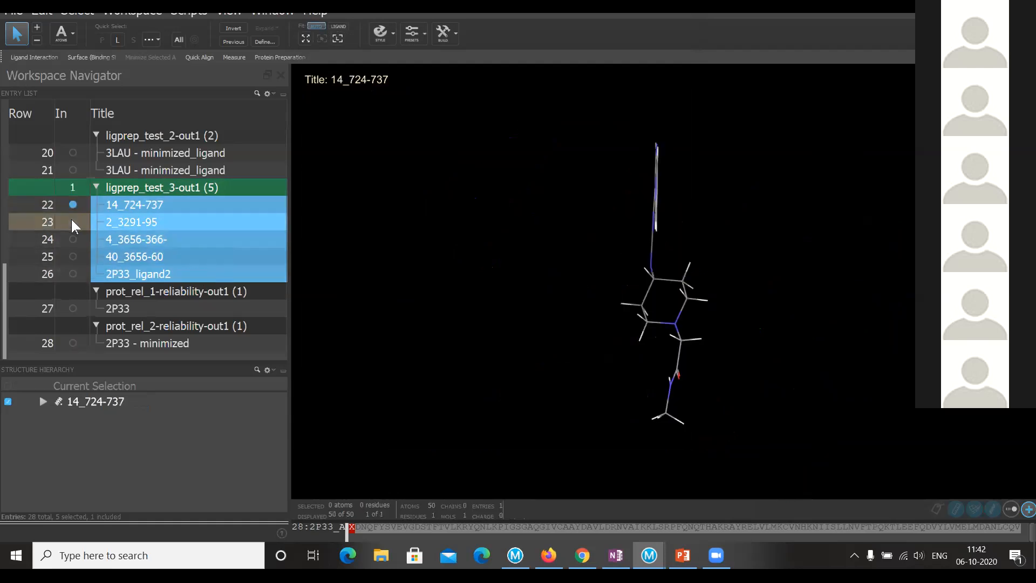
pyautogui.click(71, 220)
pyautogui.moveTo(721, 258); pyautogui.dragTo(747, 248, button='middle')
pyautogui.moveTo(696, 229); pyautogui.dragTo(732, 278, button='middle')
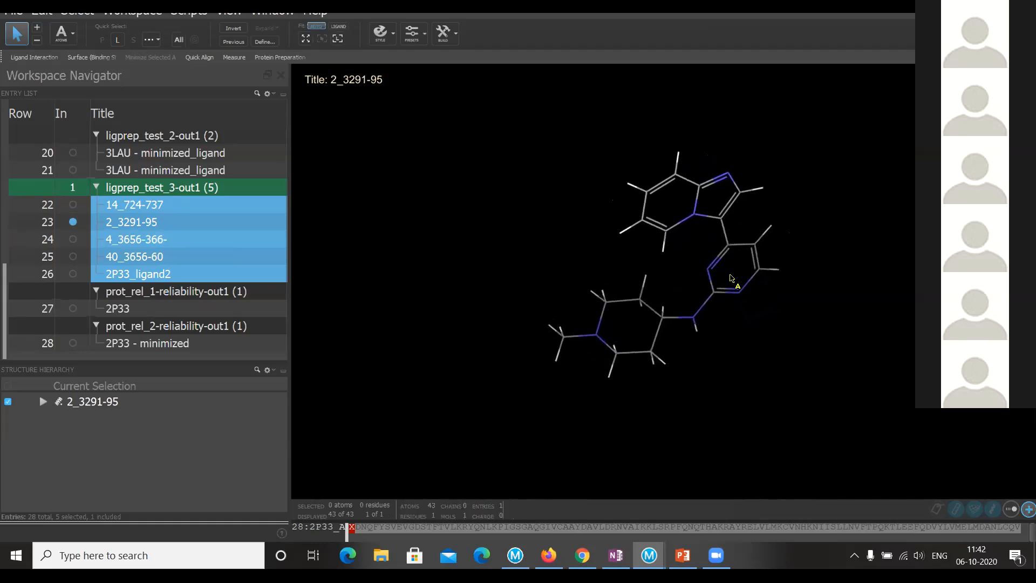
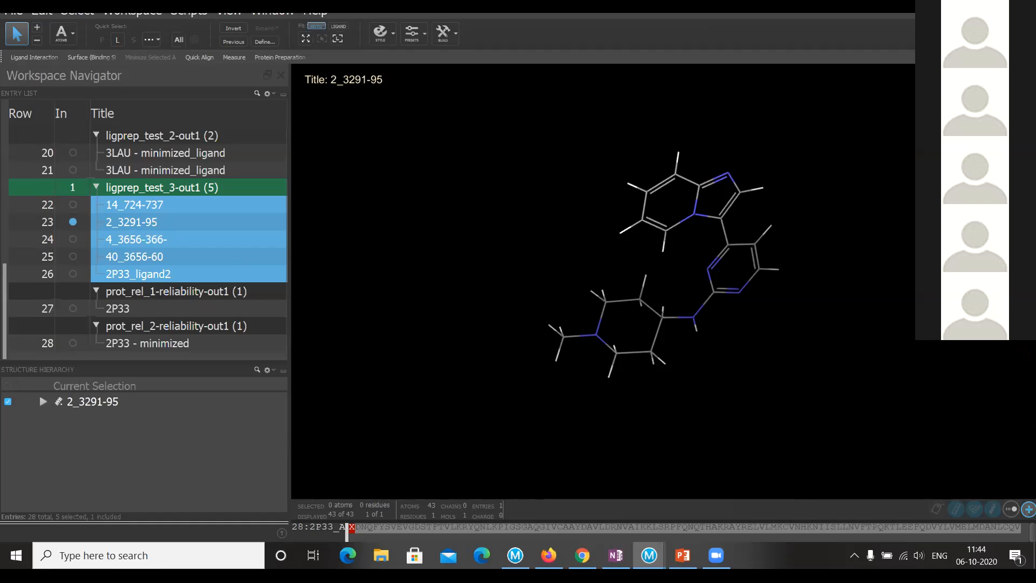
# - Open the Maestro tutorials, filter them by "homology", look through the homology modeling tutorials, and close the list
pyautogui.click(316, 12)
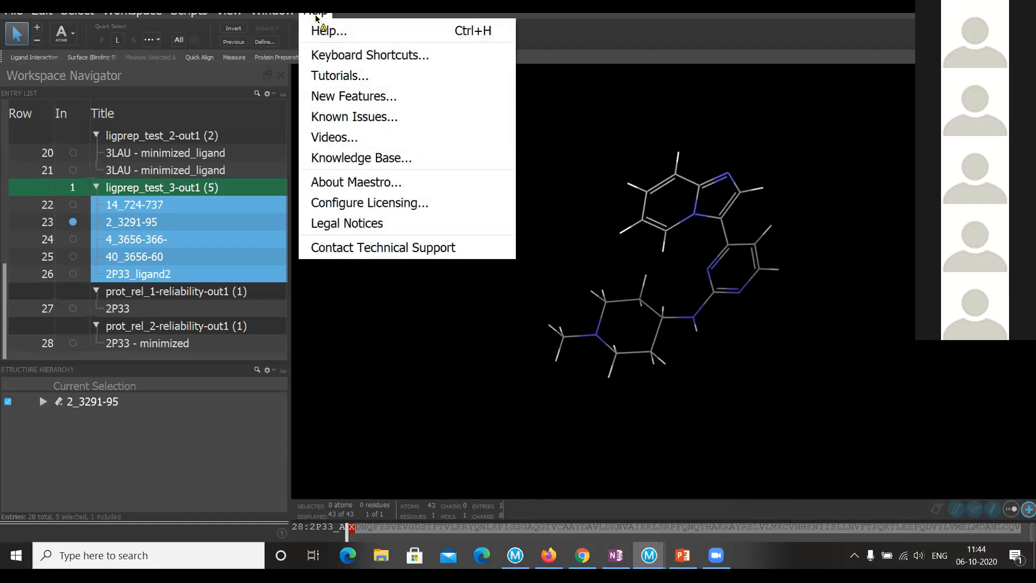
pyautogui.click(329, 75)
pyautogui.click(493, 227)
pyautogui.write('ho')
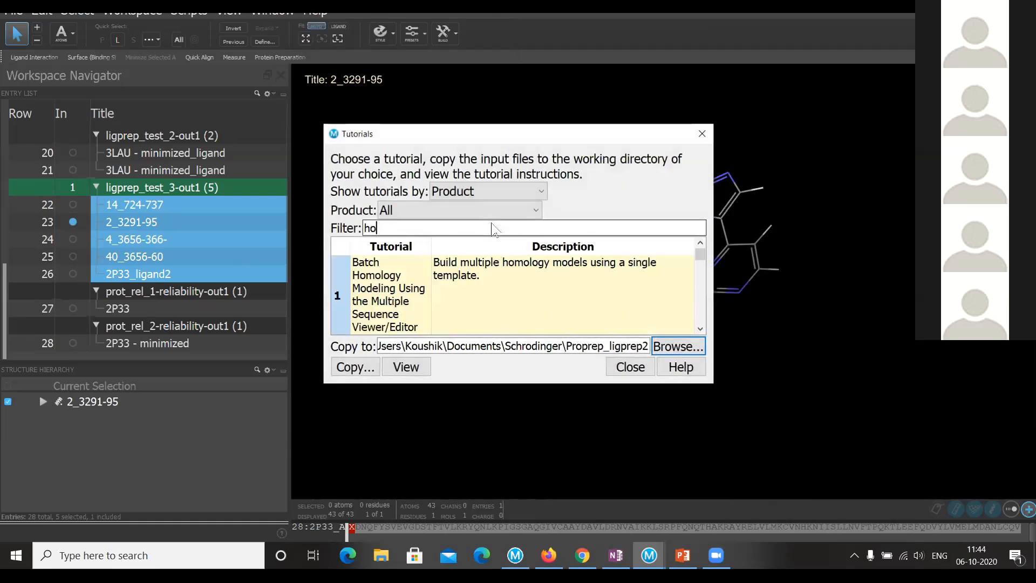
pyautogui.write('mology')
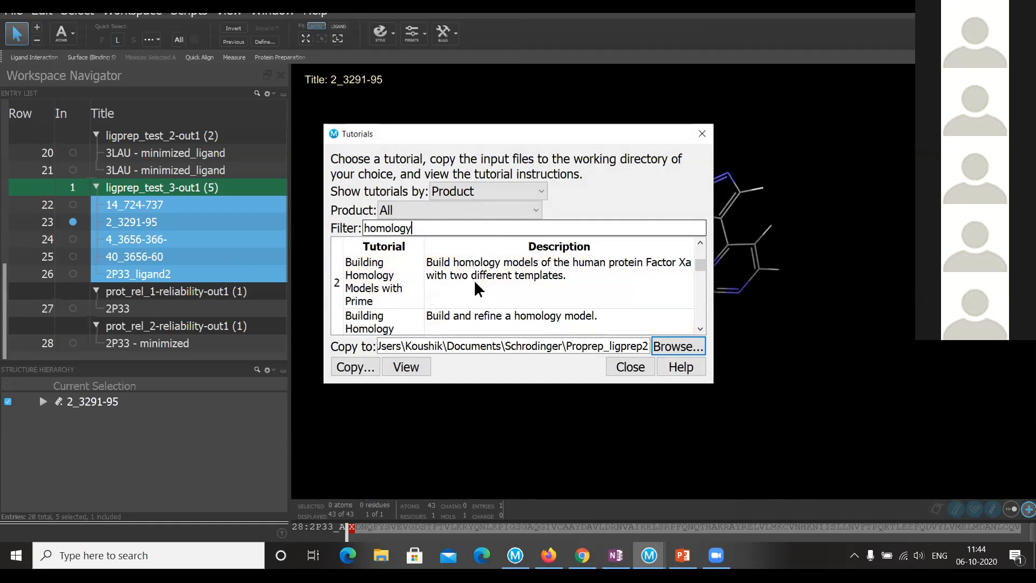
pyautogui.scroll(-1, 488, 293)
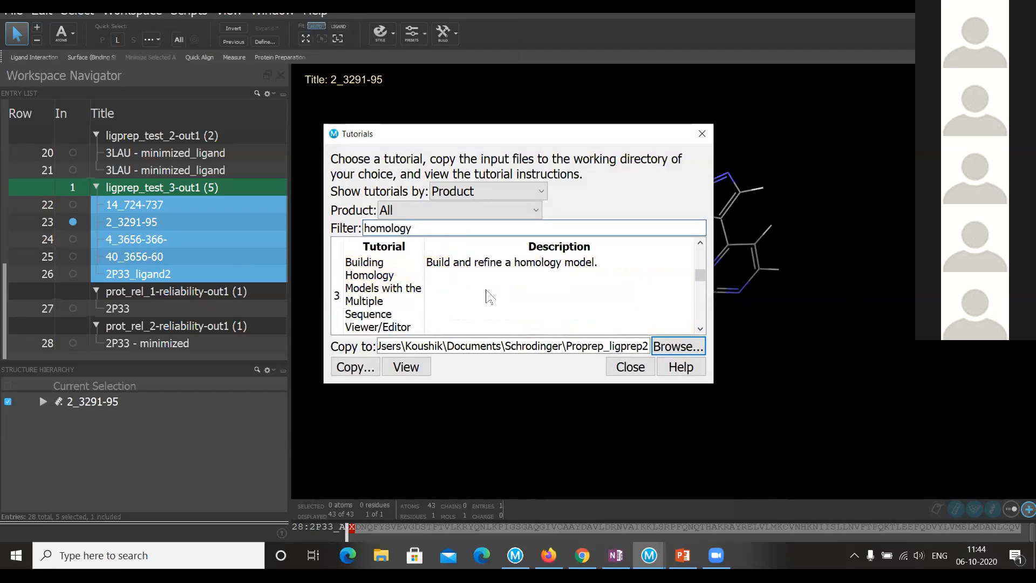
pyautogui.scroll(-1, 502, 300)
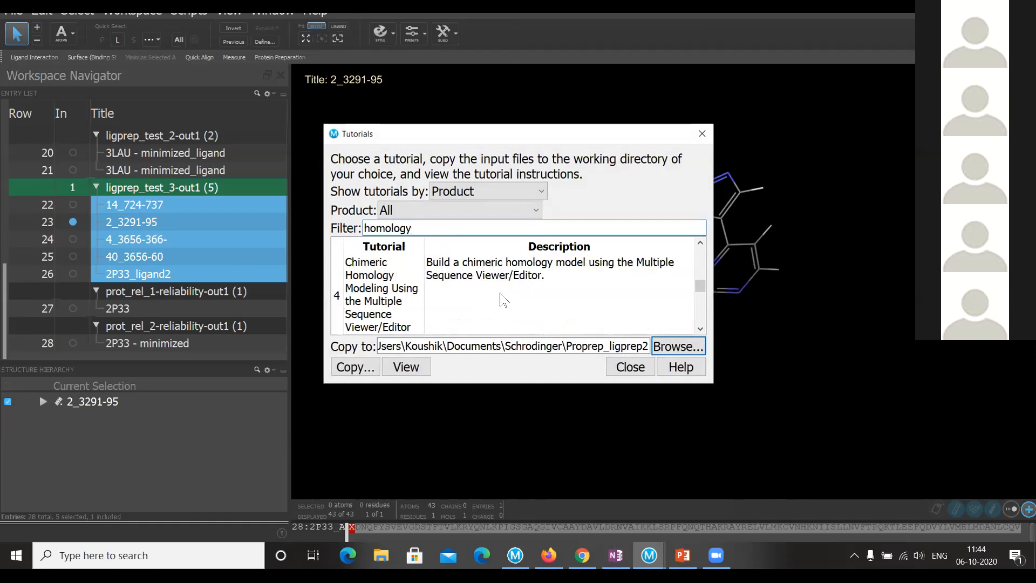
pyautogui.scroll(3, 502, 300)
pyautogui.click(502, 299)
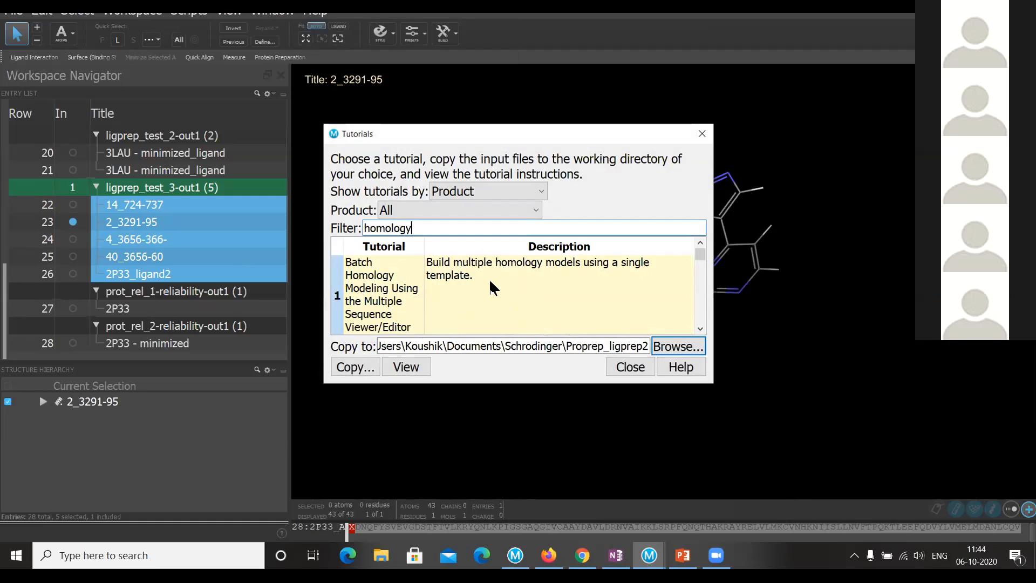
pyautogui.click(493, 287)
pyautogui.click(491, 283)
pyautogui.click(701, 135)
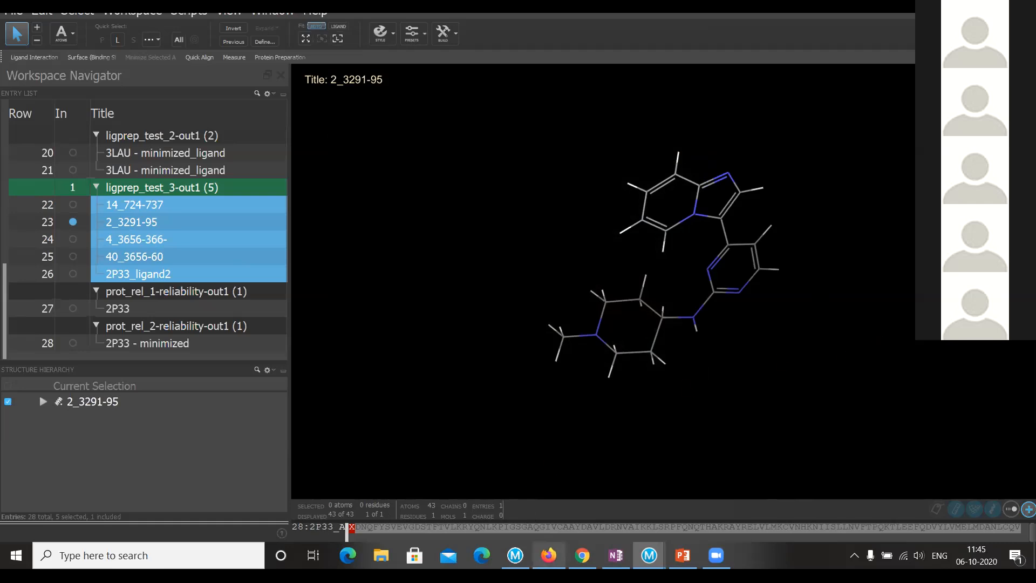
# - Switch to Firefox and go through the open pages to the Schrödinger Scripts page
pyautogui.moveTo(551, 568)
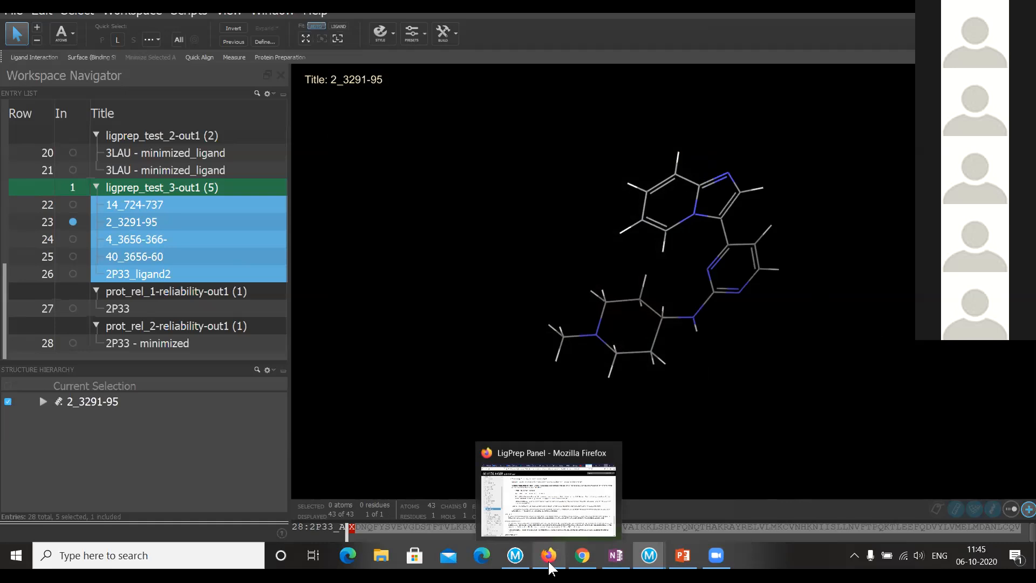
pyautogui.click(551, 568)
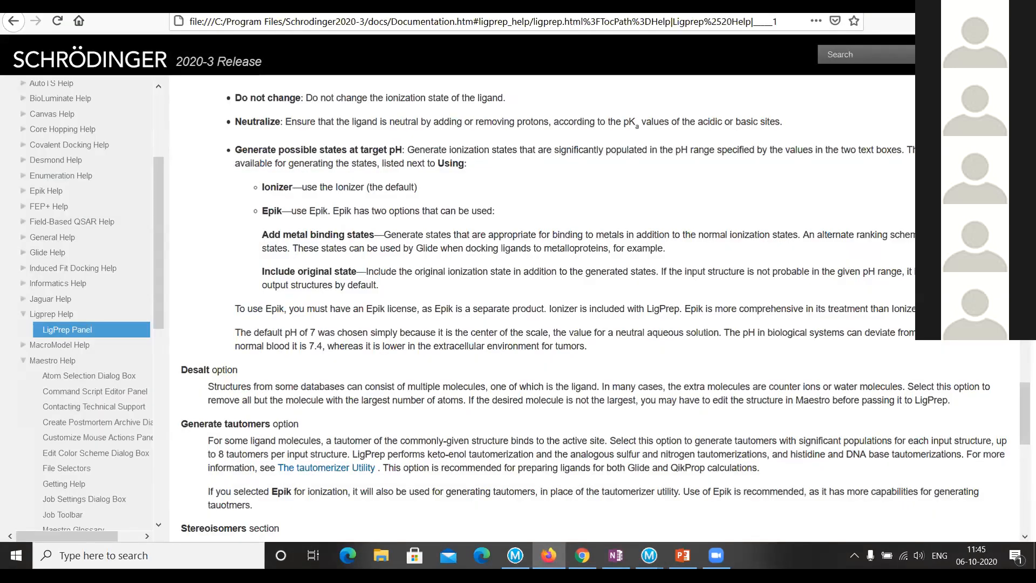
pyautogui.click(400, 7)
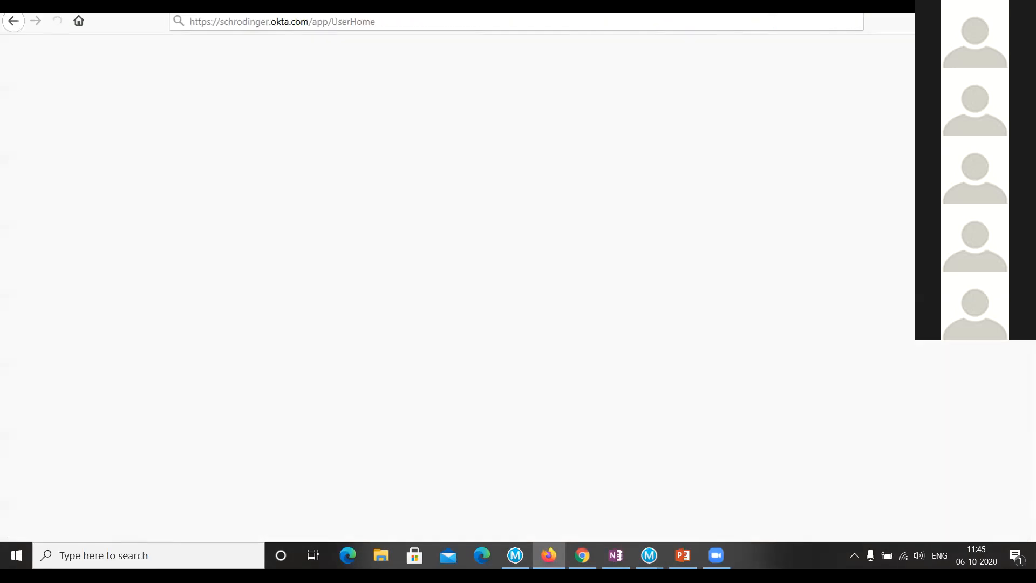
pyautogui.click(281, 7)
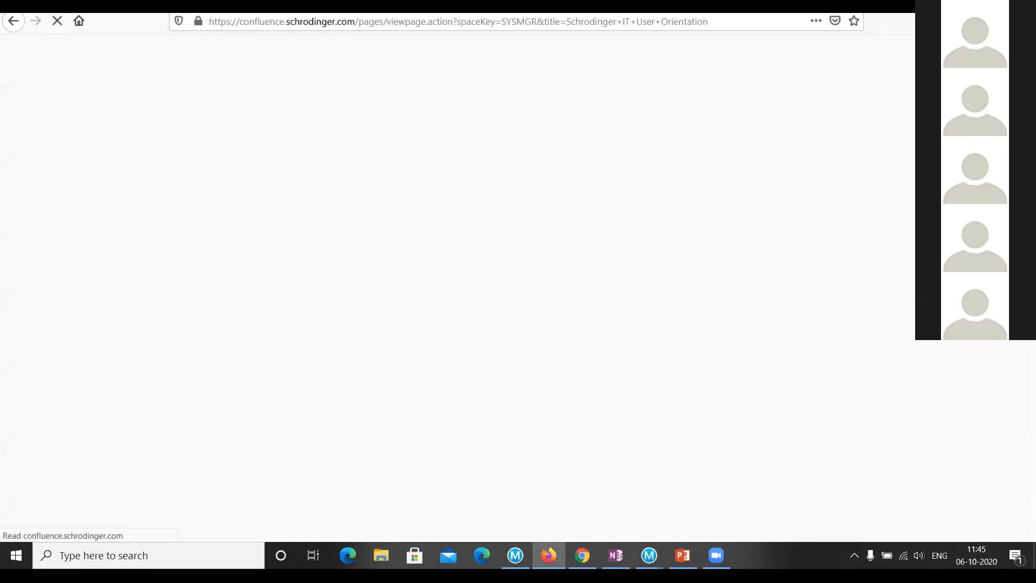
pyautogui.hotkey('ctrl', 'Tab')
pyautogui.hotkey('ctrl', 'Tab')
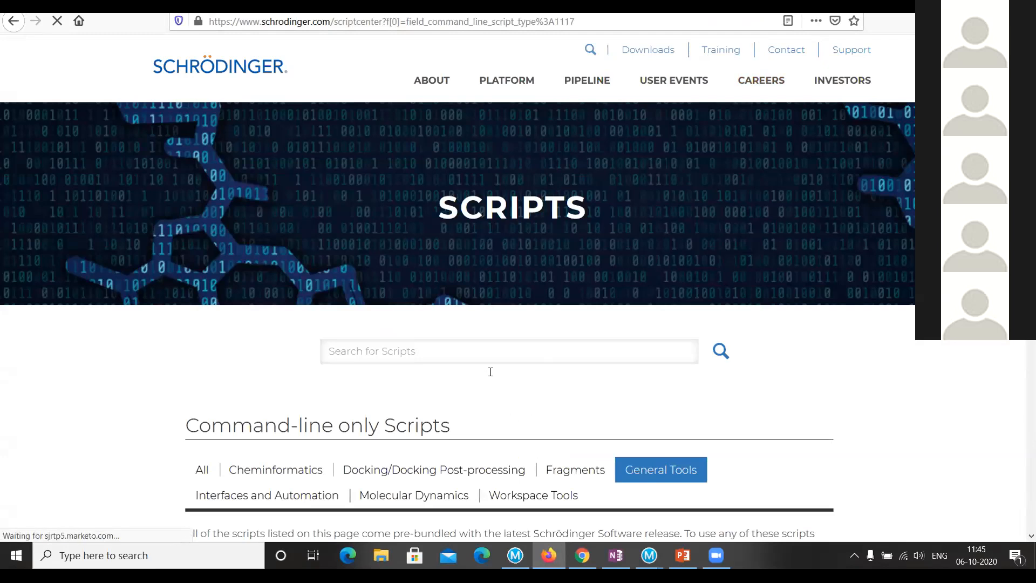
pyautogui.click(484, 378)
pyautogui.write('homology')
pyautogui.press('BackSpace')
pyautogui.press('BackSpace')
pyautogui.press('BackSpace')
pyautogui.press('BackSpace')
pyautogui.press('BackSpace')
pyautogui.press('BackSpace')
pyautogui.press('BackSpace')
pyautogui.press('BackSpace')
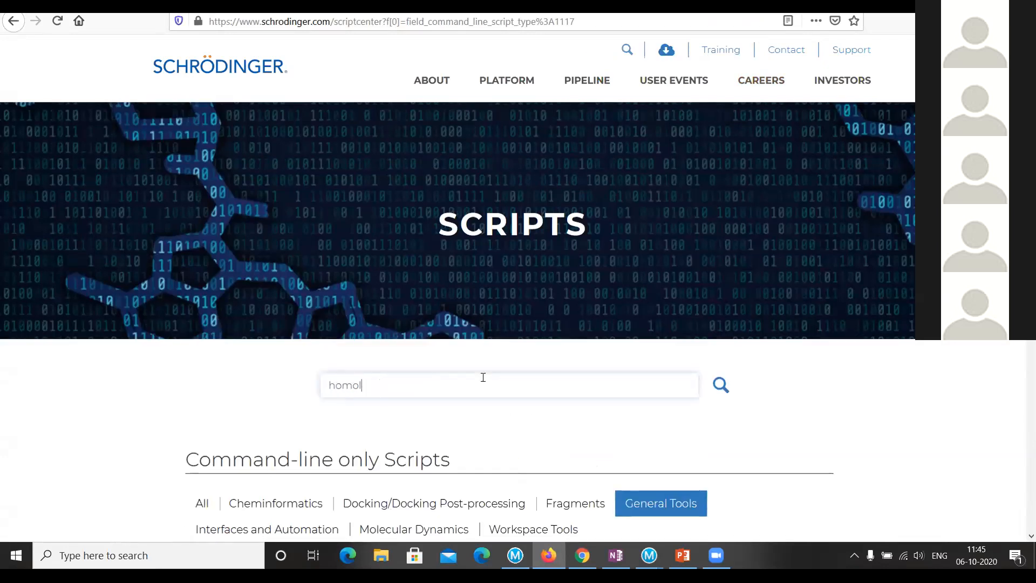
# - Open the Schrödinger Training page, look it over down to its end, and return to the Scripts page
pyautogui.scroll(-3, 400, 378)
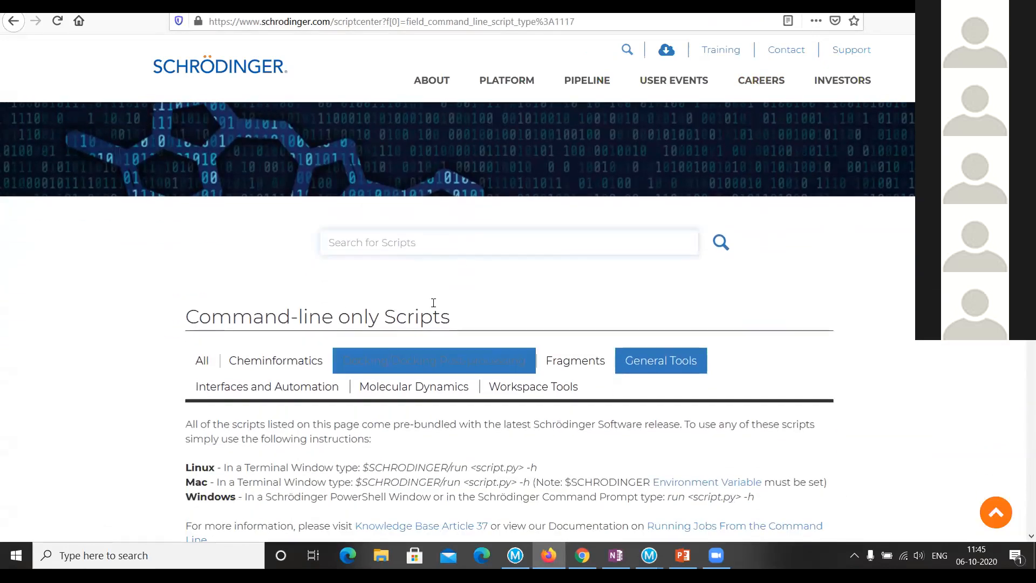
pyautogui.click(721, 49)
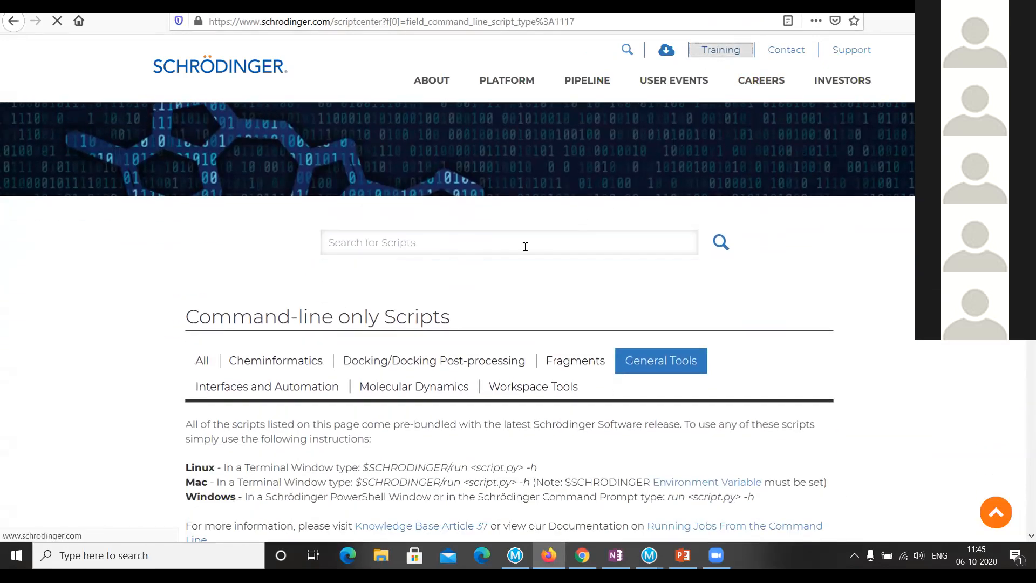
pyautogui.scroll(-15, 521, 259)
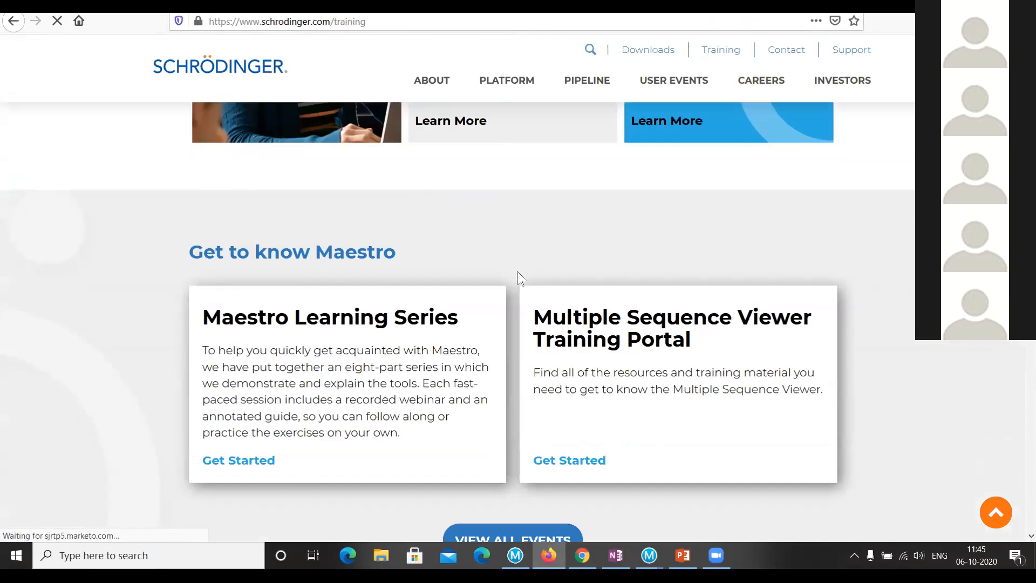
pyautogui.scroll(-3, 516, 292)
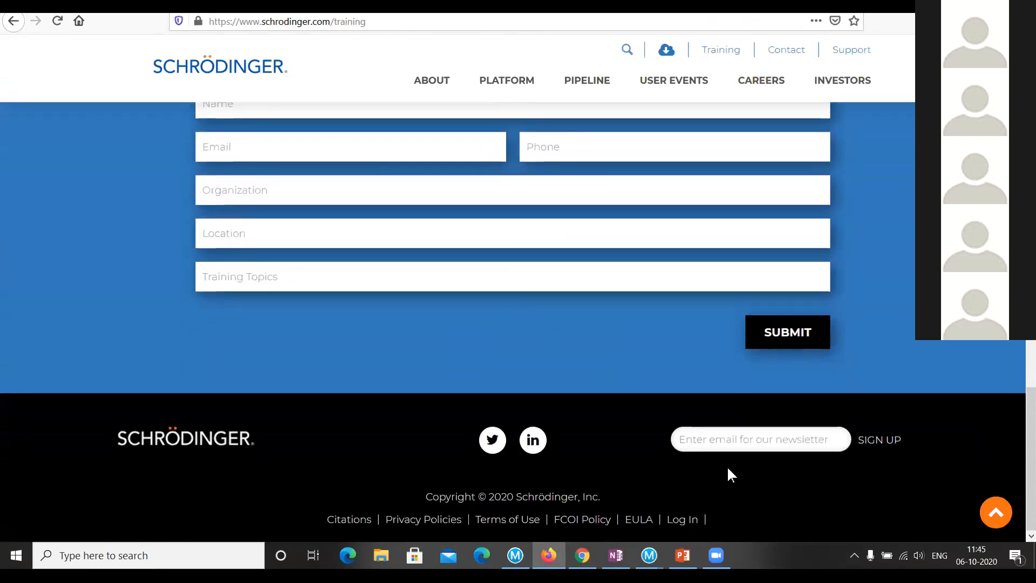
pyautogui.click(13, 21)
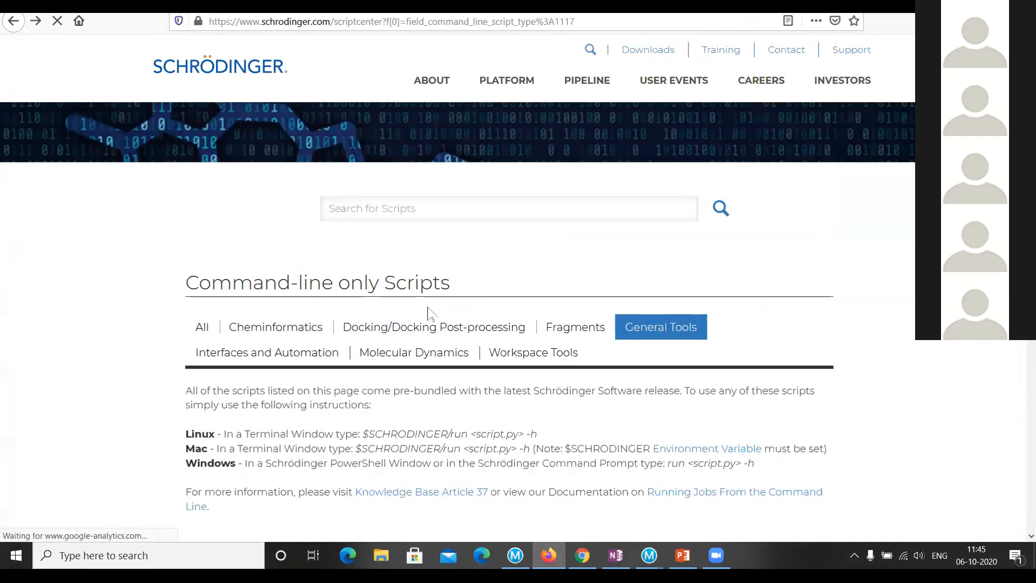
pyautogui.click(434, 244)
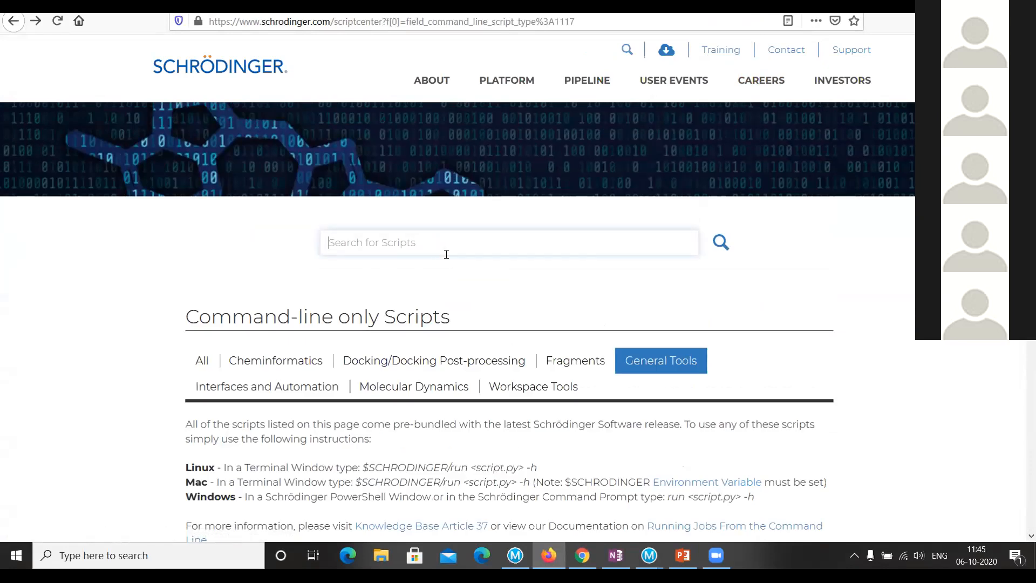
# - Run a site-wide keyword search on the Schrödinger website for "homology modeling"
pyautogui.scroll(2, 694, 281)
pyautogui.click(627, 49)
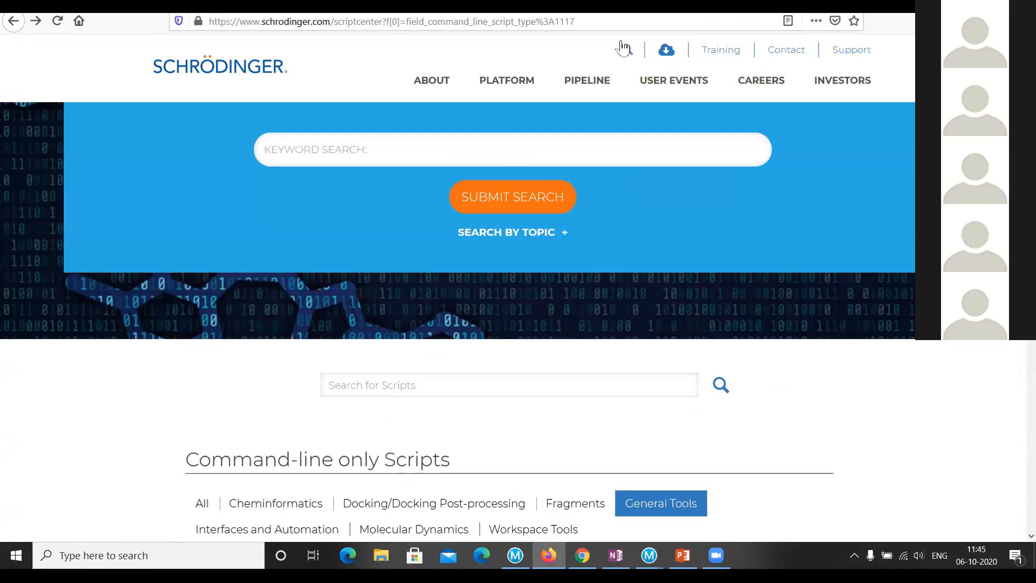
pyautogui.write('homolog')
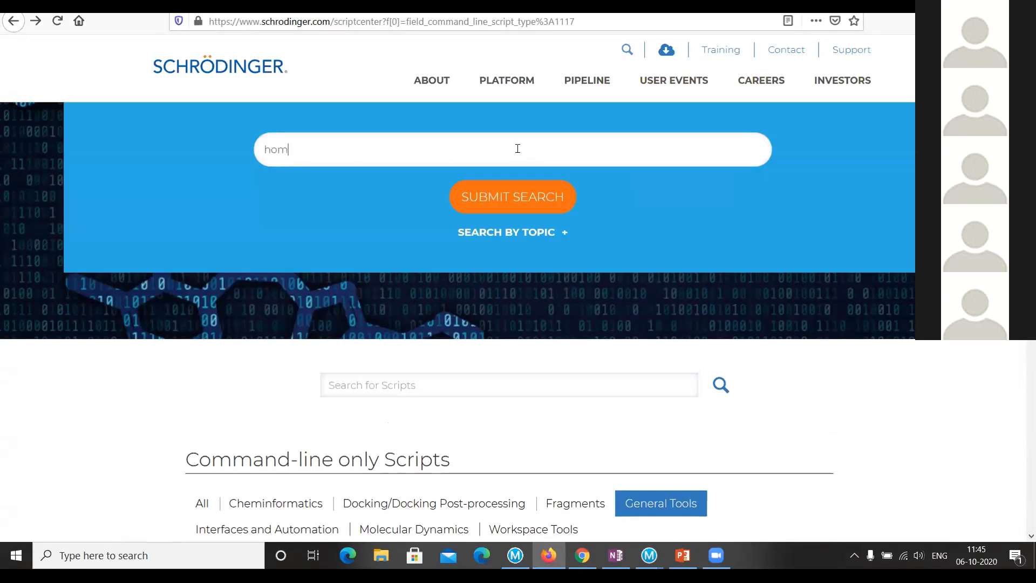
pyautogui.write('y mo')
pyautogui.press('BackSpace')
pyautogui.press('BackSpace')
pyautogui.press('BackSpace')
pyautogui.press('BackSpace')
pyautogui.write('gy modeling')
pyautogui.press('Return')
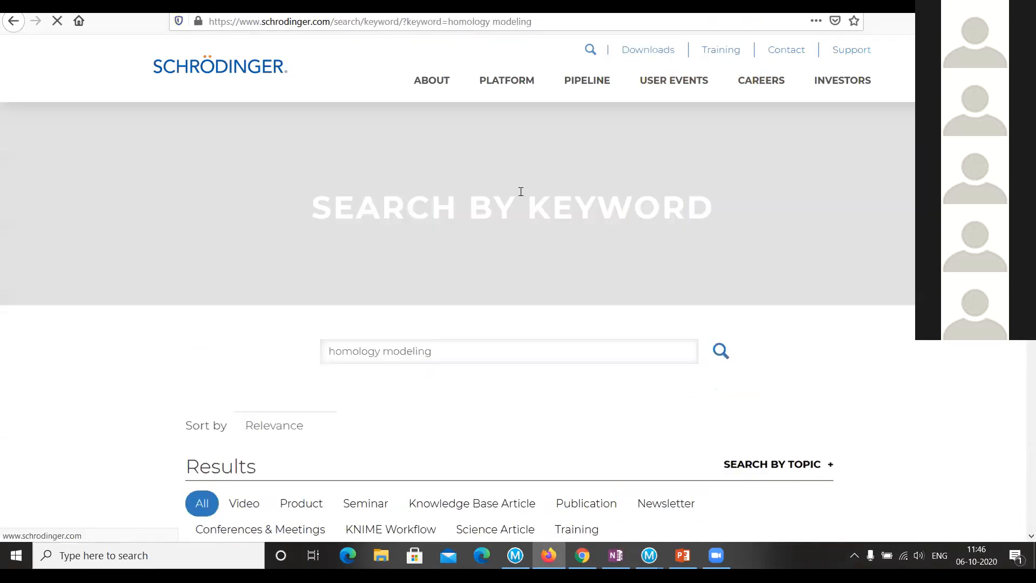
# - Filter the homology modeling search results to Publication and look through the listed papers
pyautogui.scroll(-3, 329, 395)
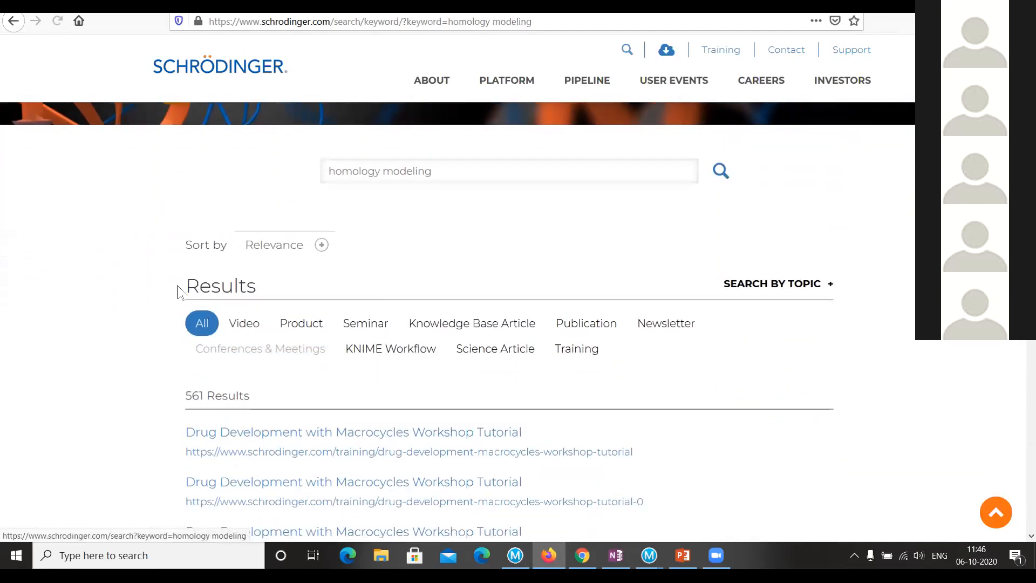
pyautogui.scroll(-1, 178, 292)
pyautogui.click(613, 259)
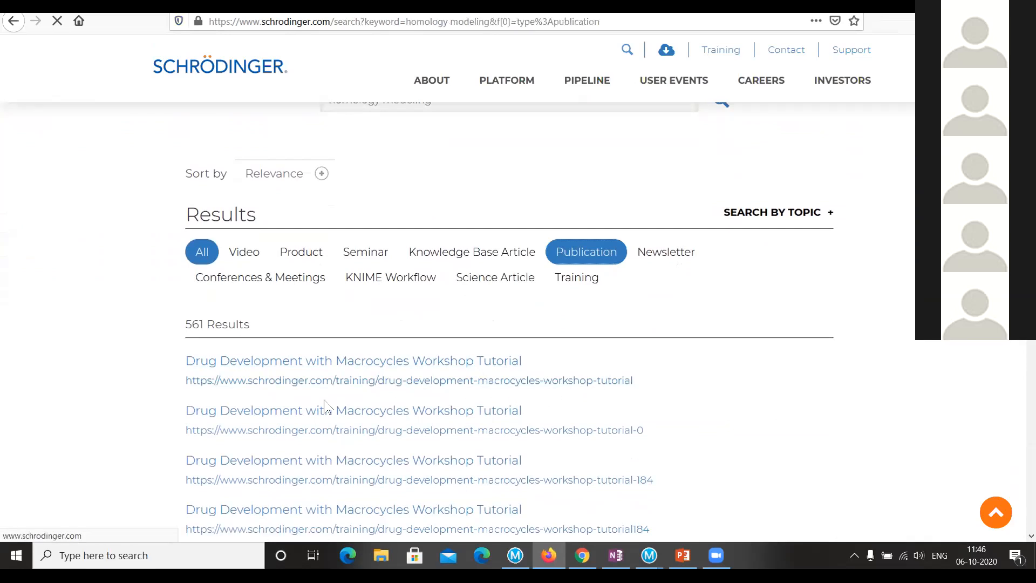
pyautogui.scroll(-5, 262, 402)
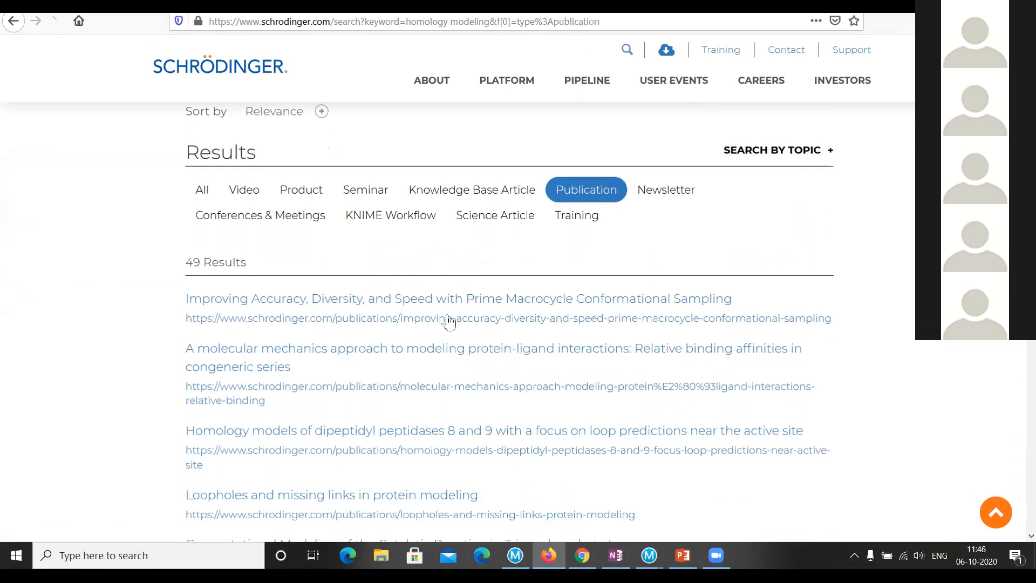
pyautogui.scroll(-2, 448, 319)
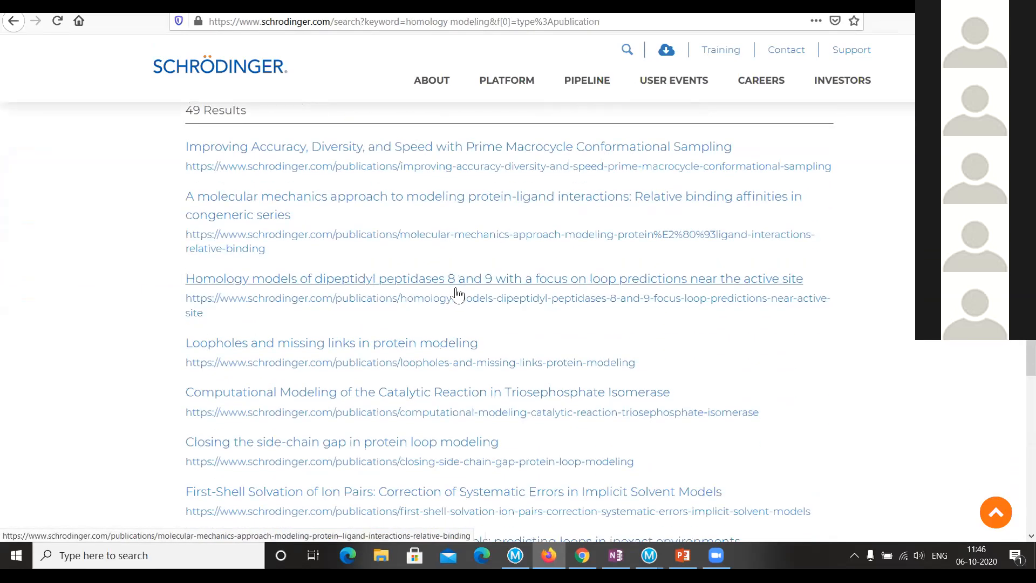
pyautogui.scroll(-3, 465, 301)
pyautogui.scroll(-4, 533, 245)
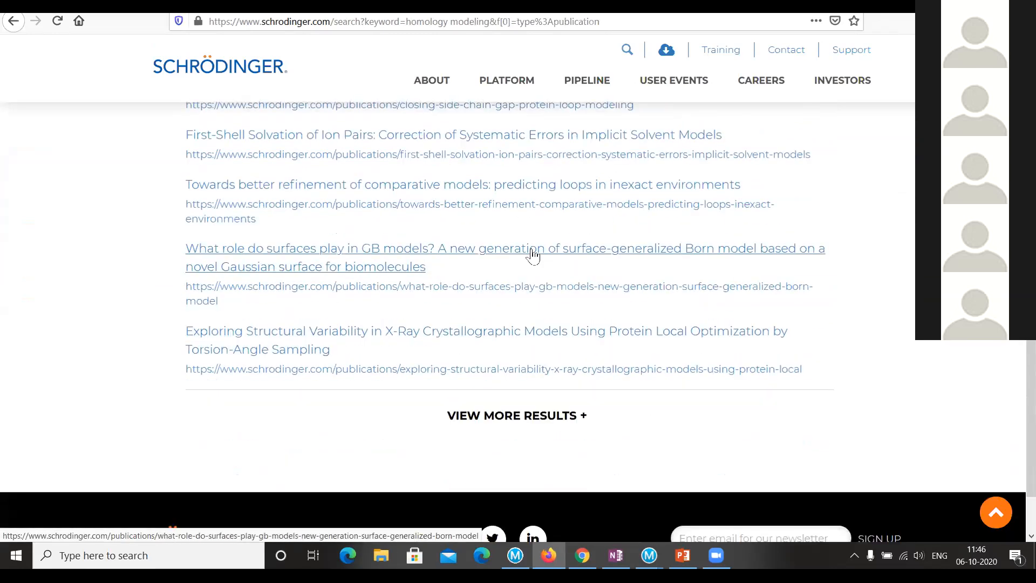
pyautogui.click(494, 417)
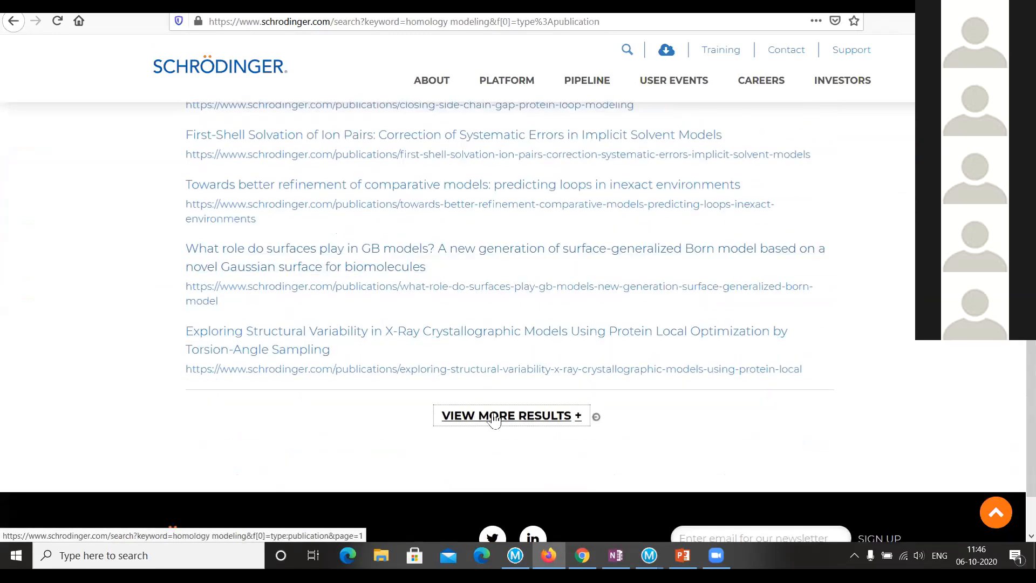
pyautogui.scroll(5, 554, 312)
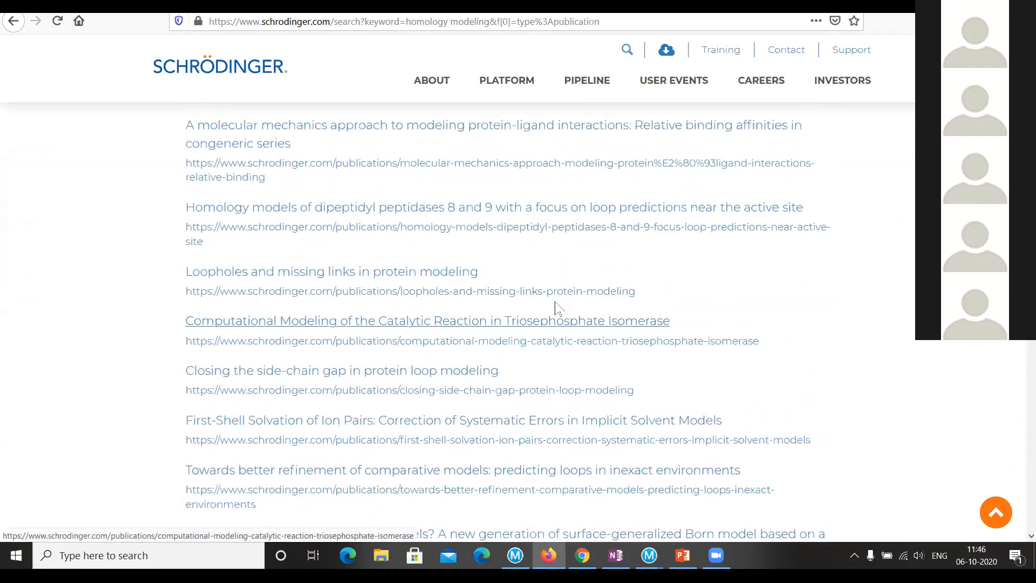
pyautogui.scroll(8, 548, 309)
pyautogui.scroll(-3, 521, 315)
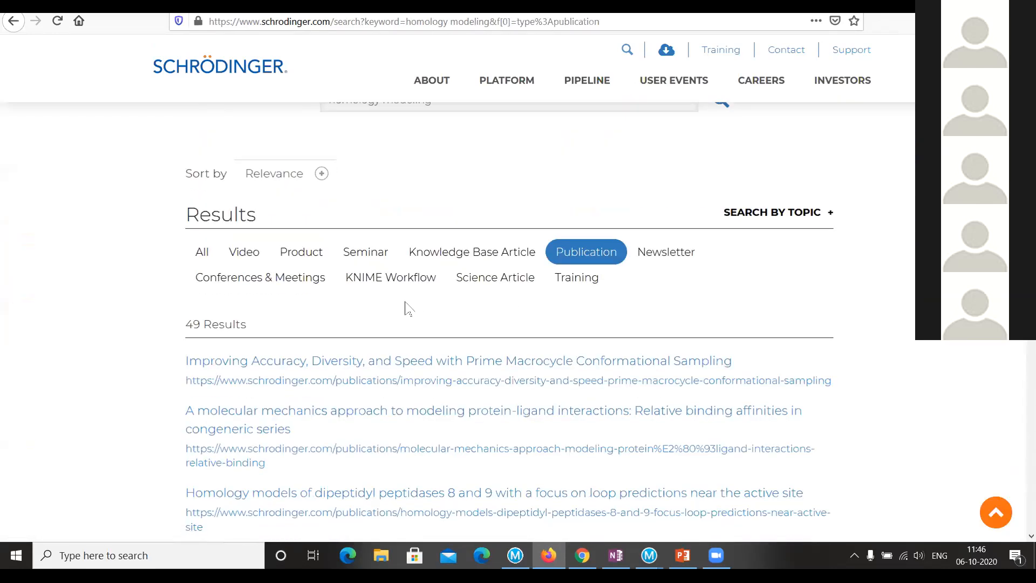
# - Filter the homology modeling search results to Video and look through the listed videos
pyautogui.click(247, 253)
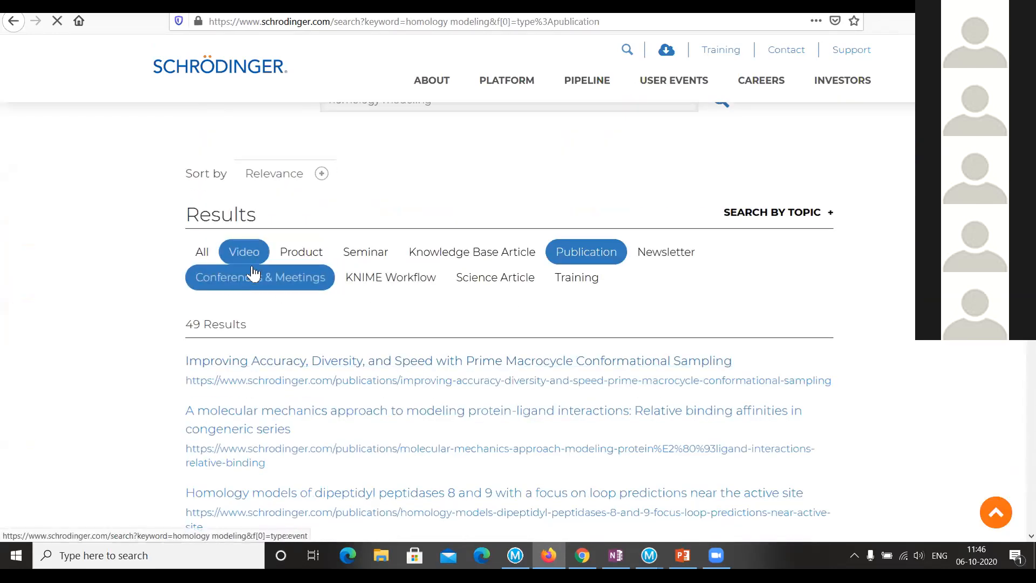
pyautogui.scroll(-5, 416, 372)
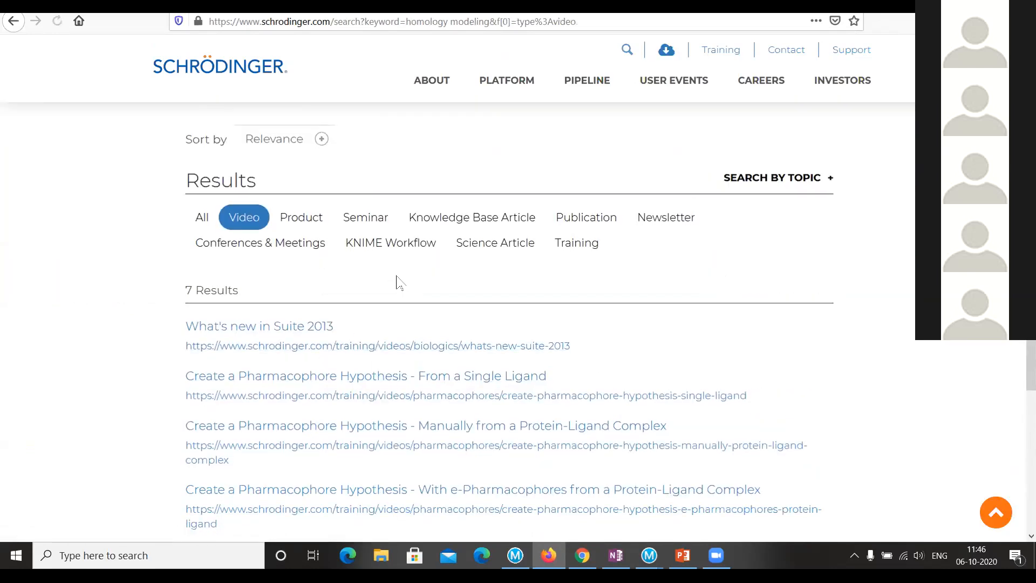
pyautogui.scroll(-3, 386, 211)
pyautogui.scroll(2, 375, 169)
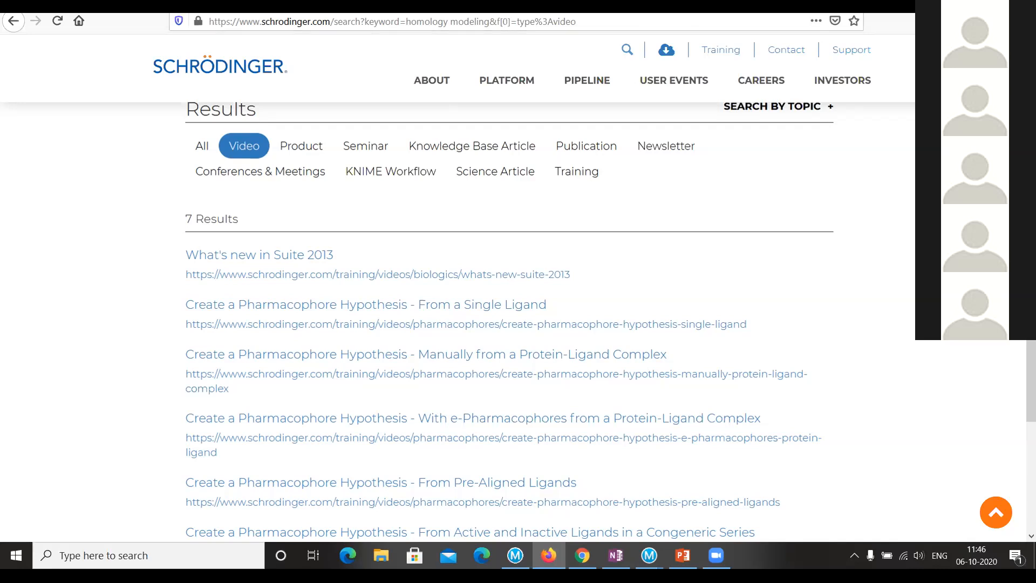
# - Return to Maestro and display only the 3LAU - minimized_protein entry in the workspace
pyautogui.hotkey('alt', 'Tab')
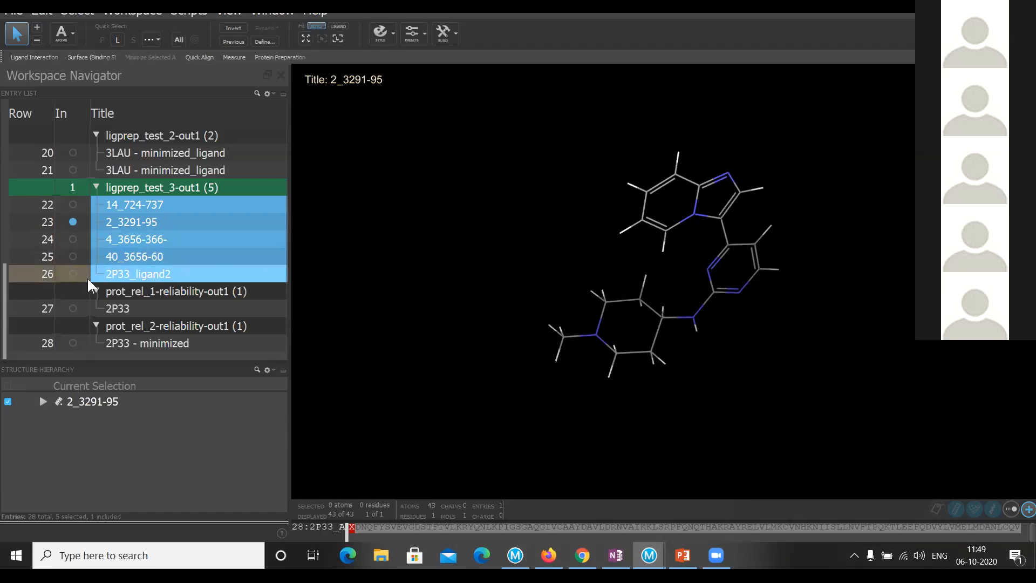
pyautogui.scroll(1, 82, 171)
pyautogui.click(73, 170)
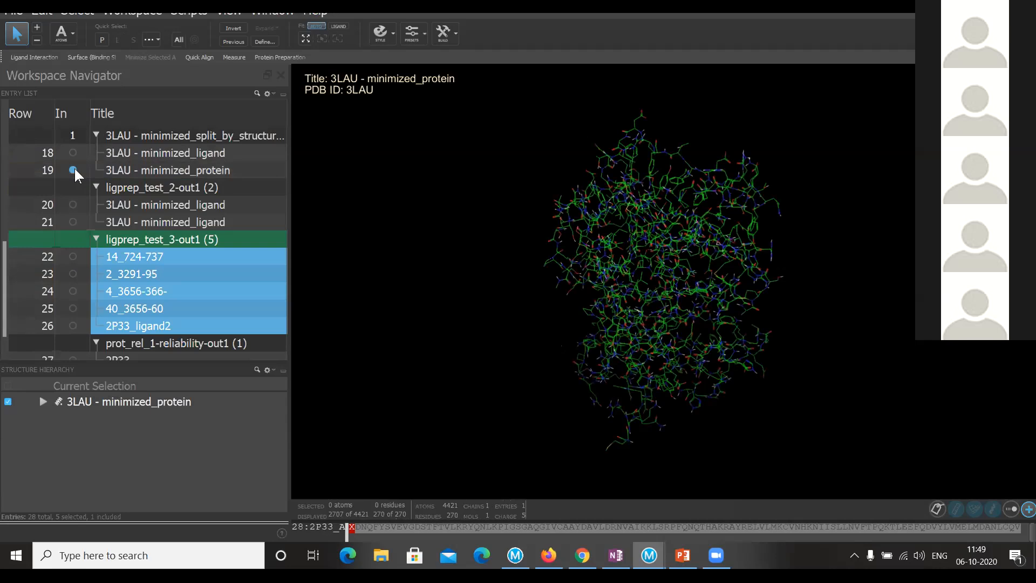
pyautogui.scroll(1, 73, 167)
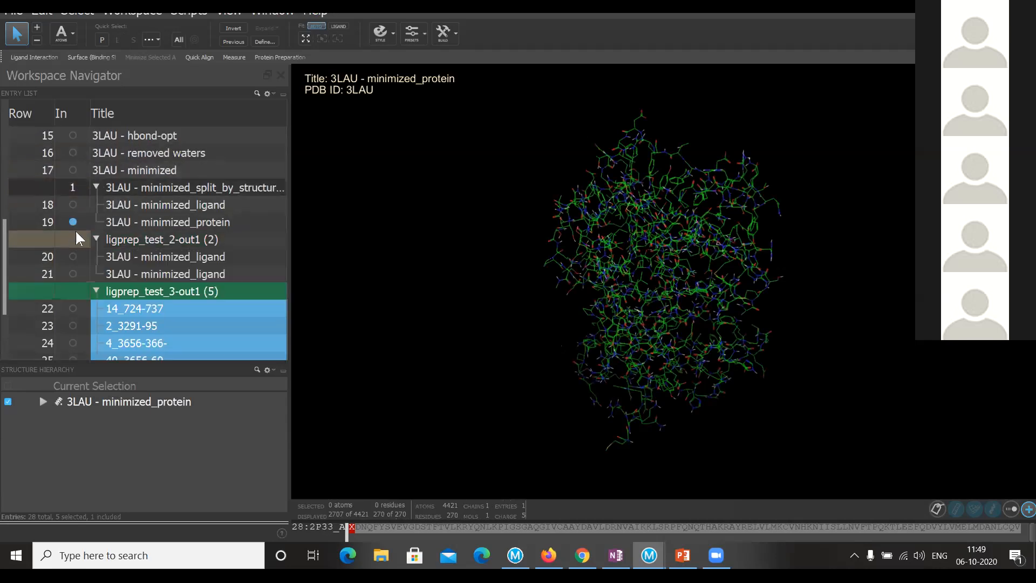
# - Run a Protein Reliability Report on the displayed 3LAU protein, analyzing the entire structure
pyautogui.click(1007, 33)
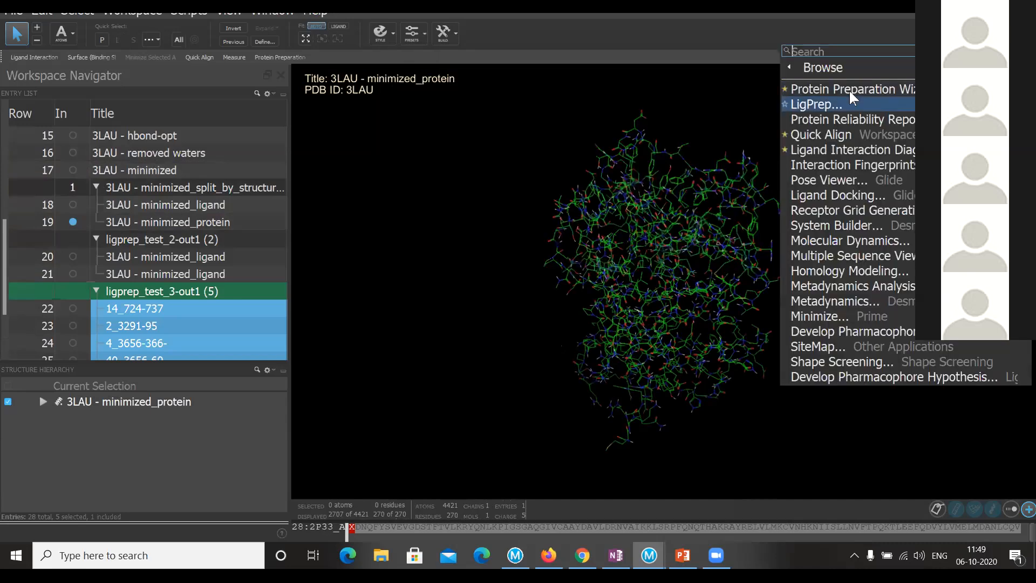
pyautogui.click(849, 115)
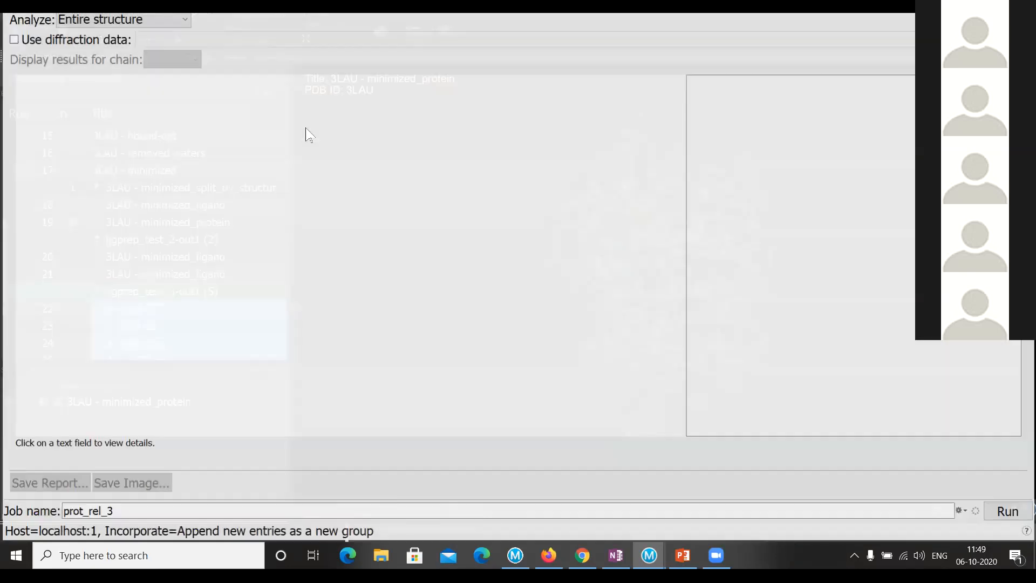
pyautogui.click(111, 19)
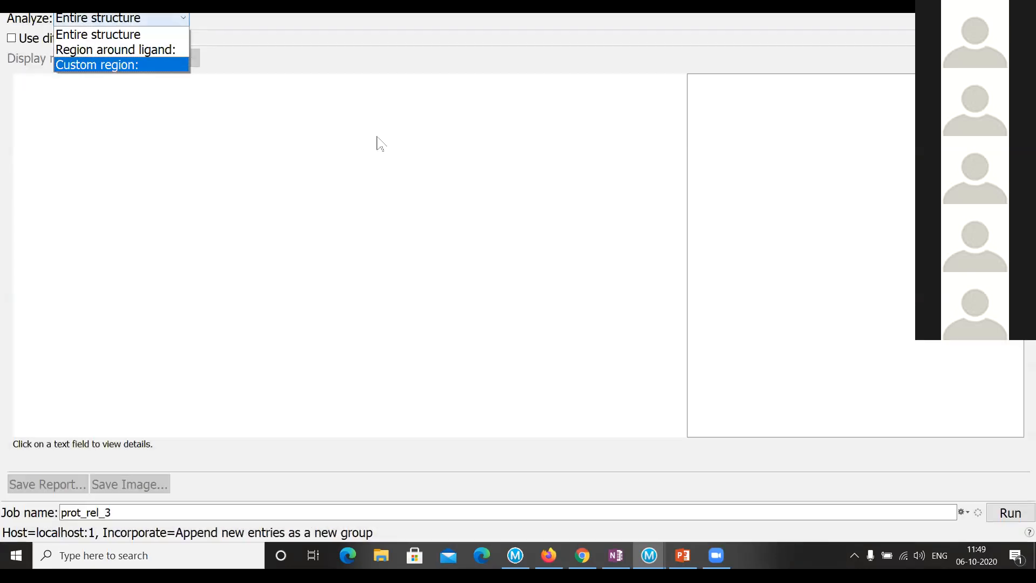
pyautogui.click(143, 36)
pyautogui.click(1011, 513)
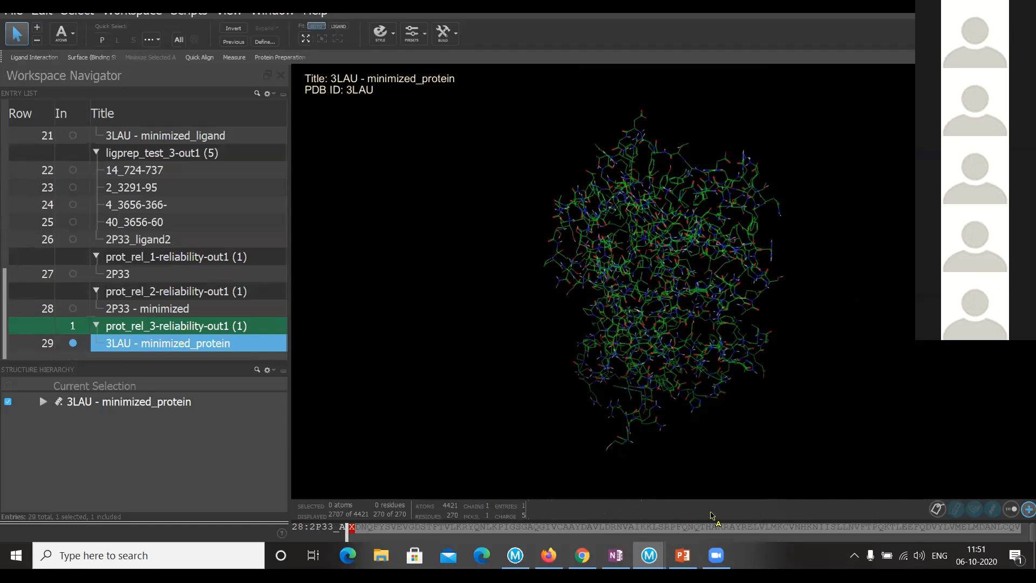
# - Examine the reliability report for 3LAU - minimized_protein, close it, and switch to the closing questions slide in PowerPoint
pyautogui.click(649, 556)
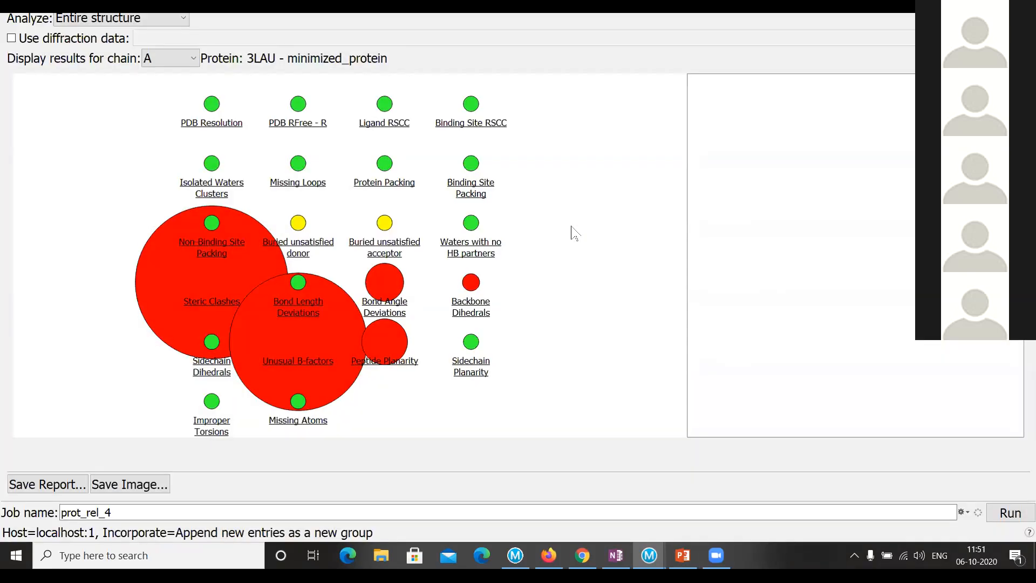
pyautogui.click(957, 3)
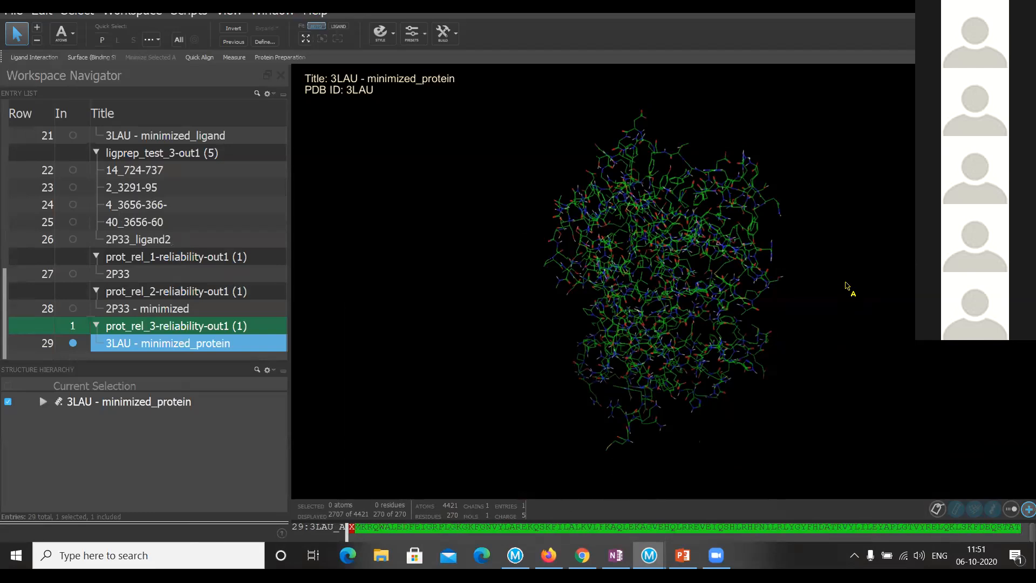
pyautogui.scroll(2, 817, 319)
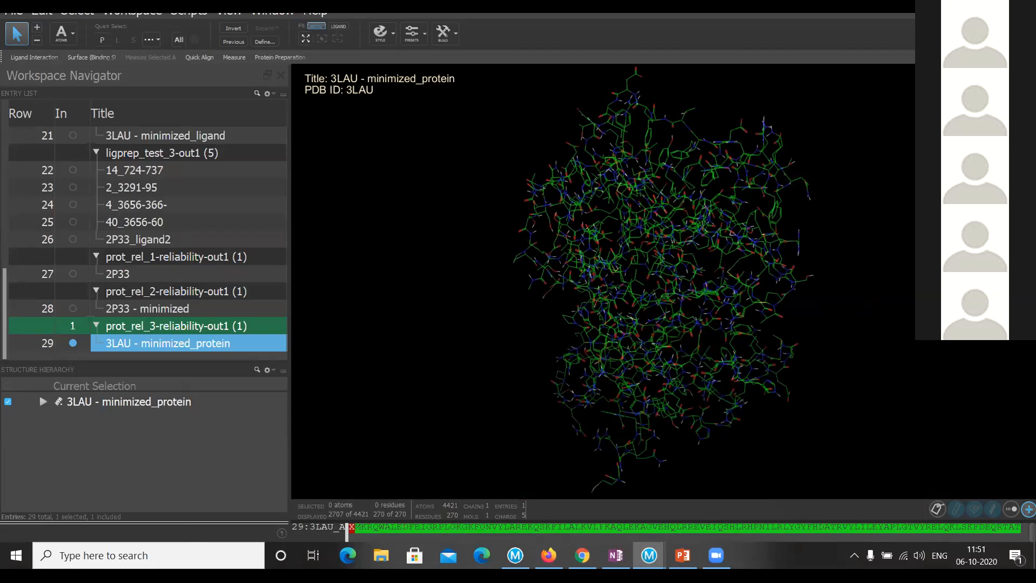
pyautogui.hotkey('alt', 'Tab')
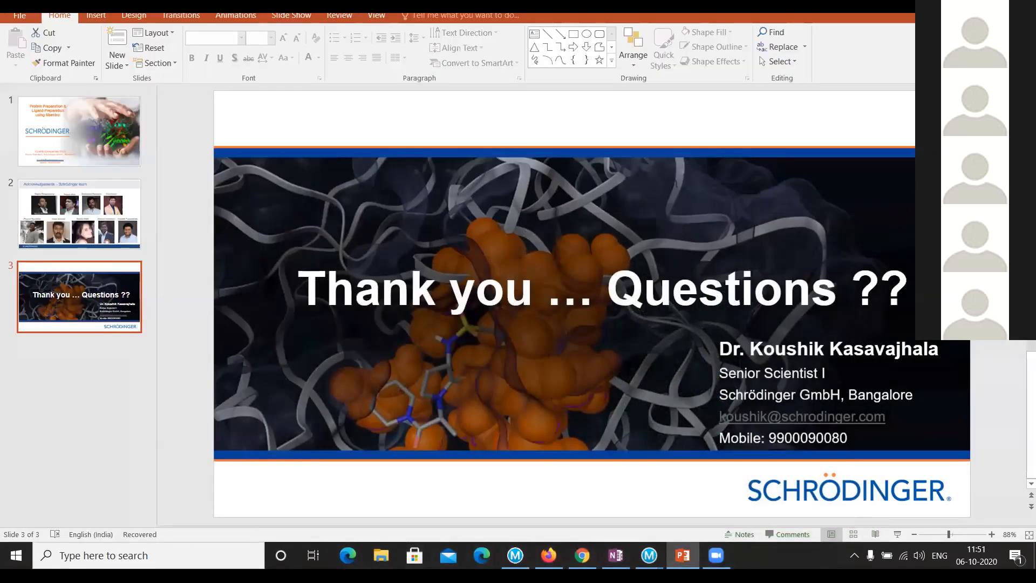